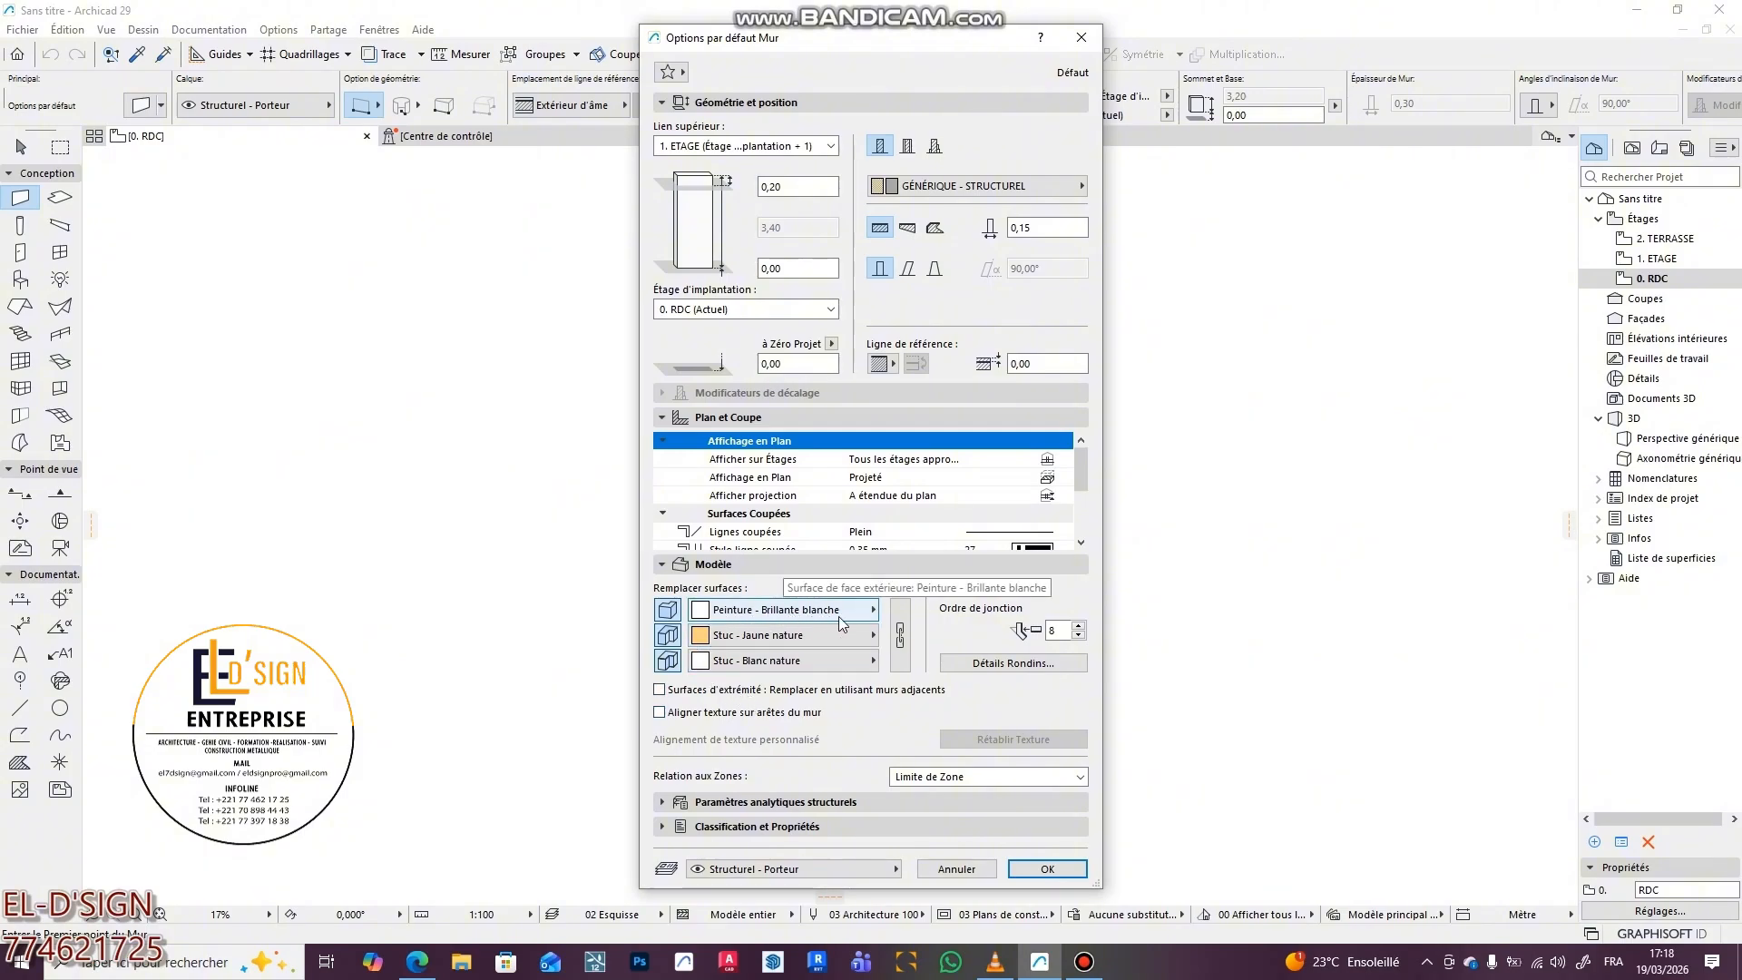
# - In the default wall settings, set the edge surface override to Peinture - Gris clair and the inside face to Stuc - Rouge nature
pyautogui.click(793, 638)
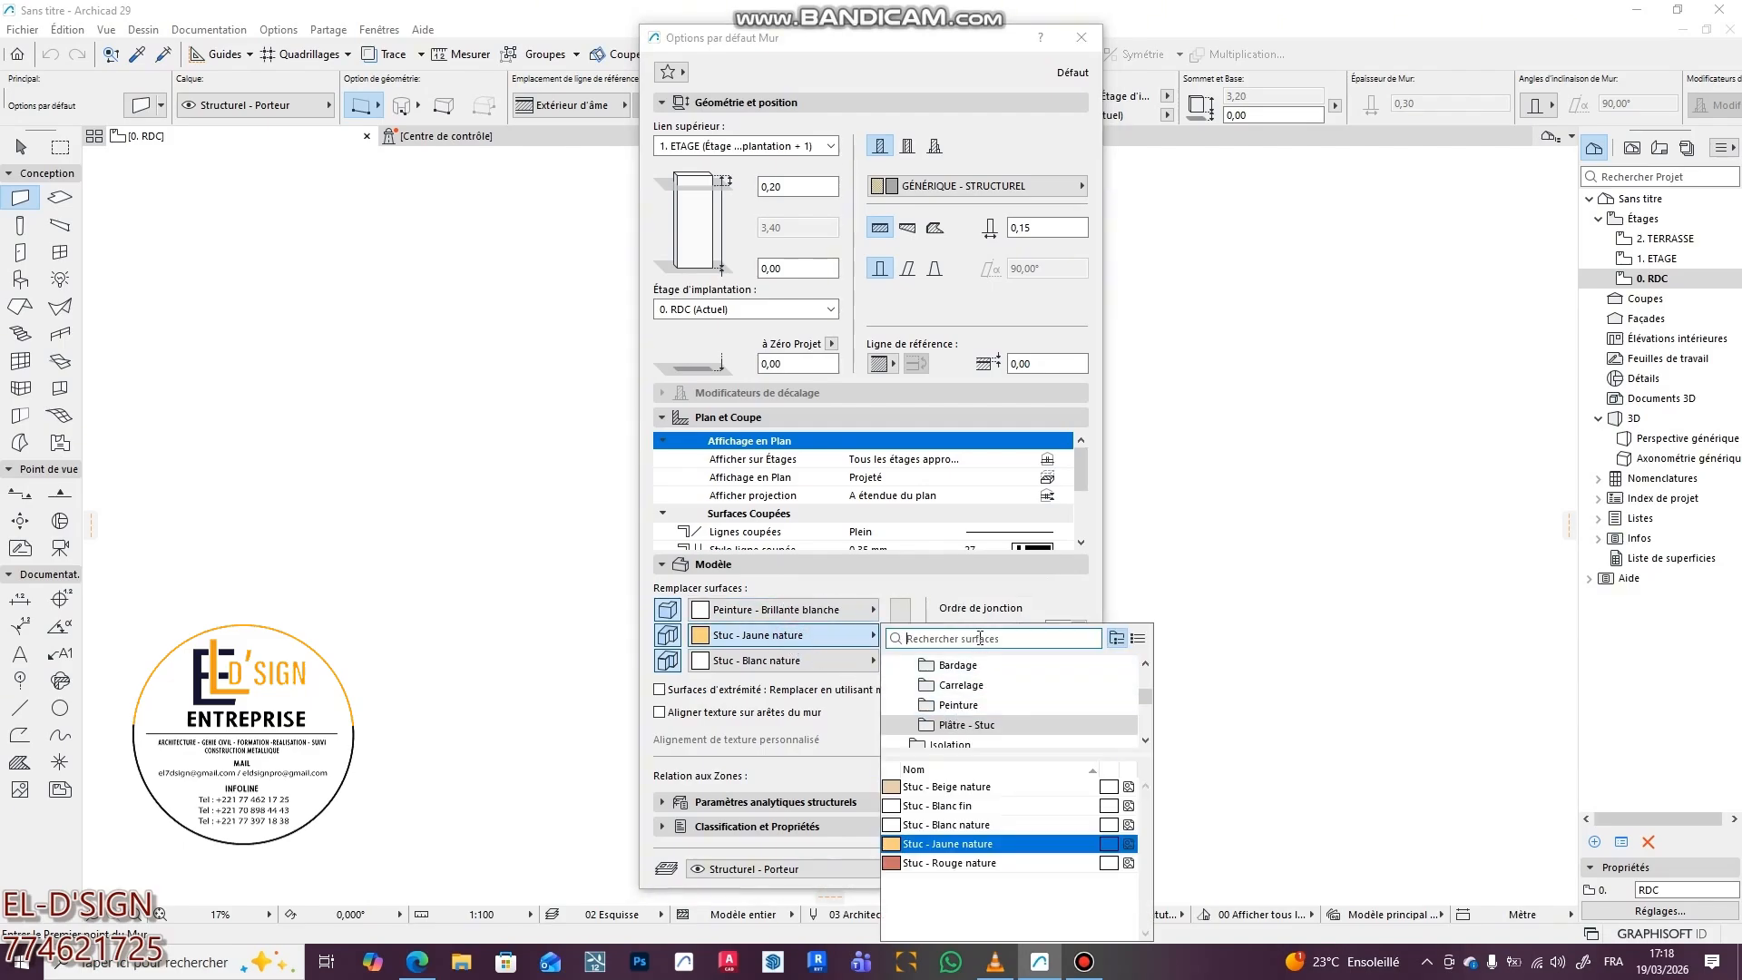
pyautogui.click(978, 637)
pyautogui.write('p')
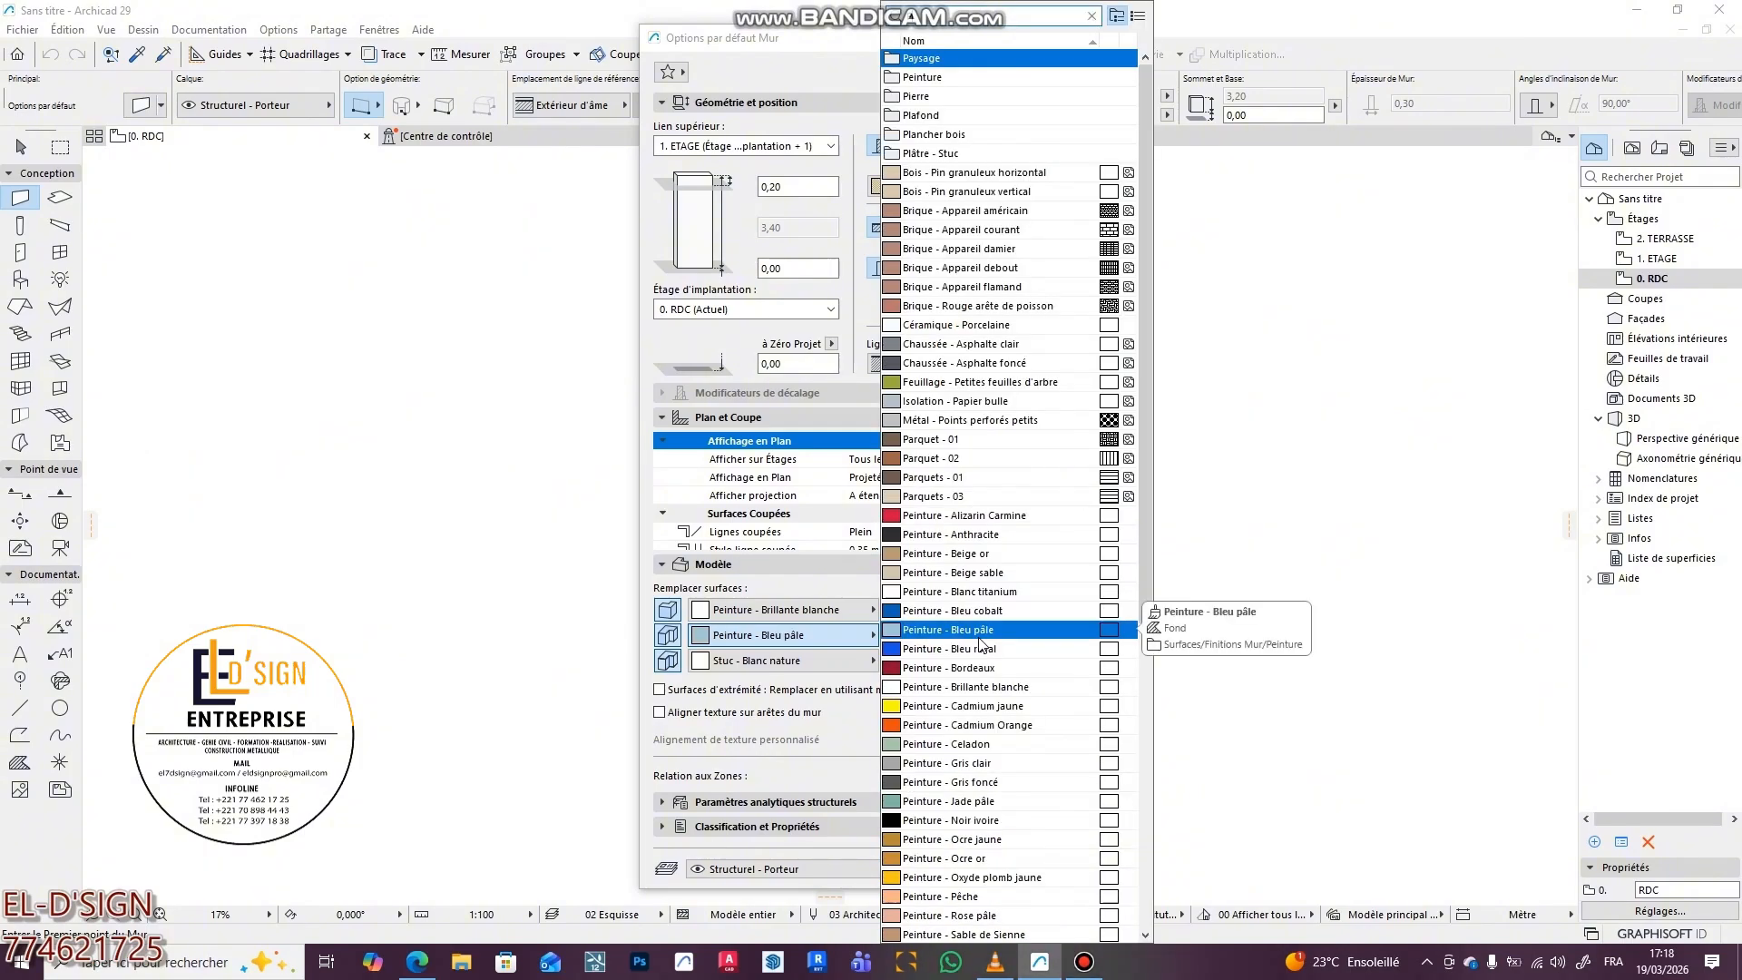
pyautogui.click(963, 765)
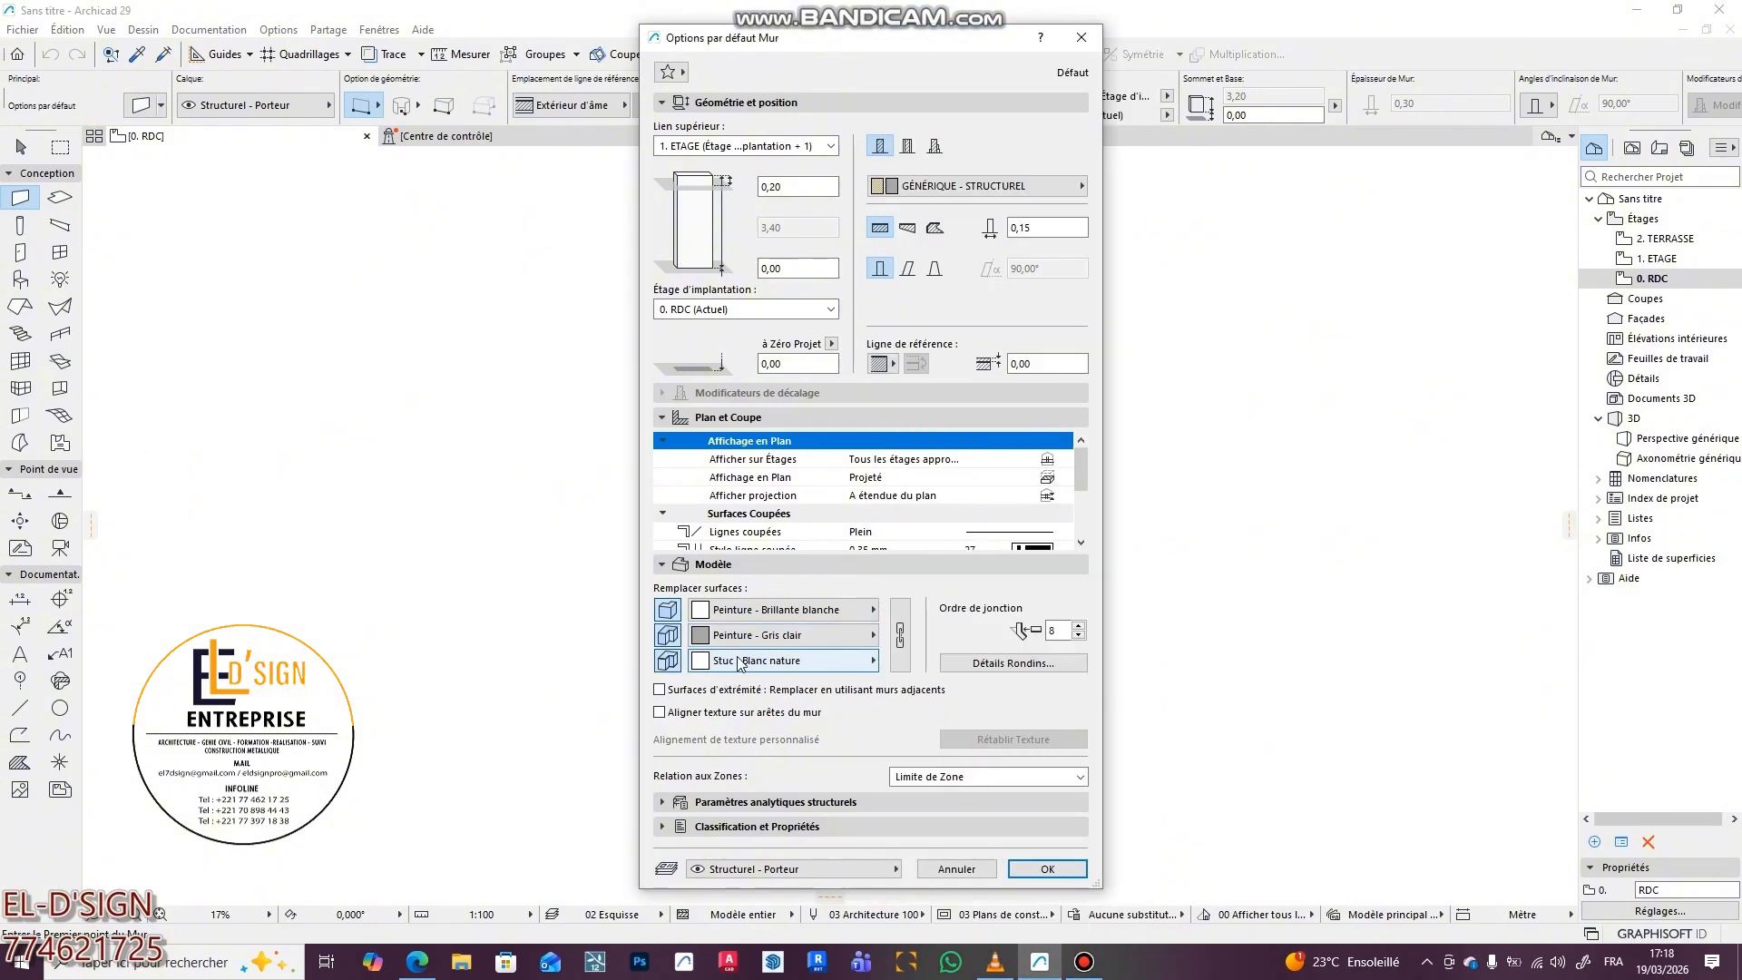
pyautogui.click(799, 662)
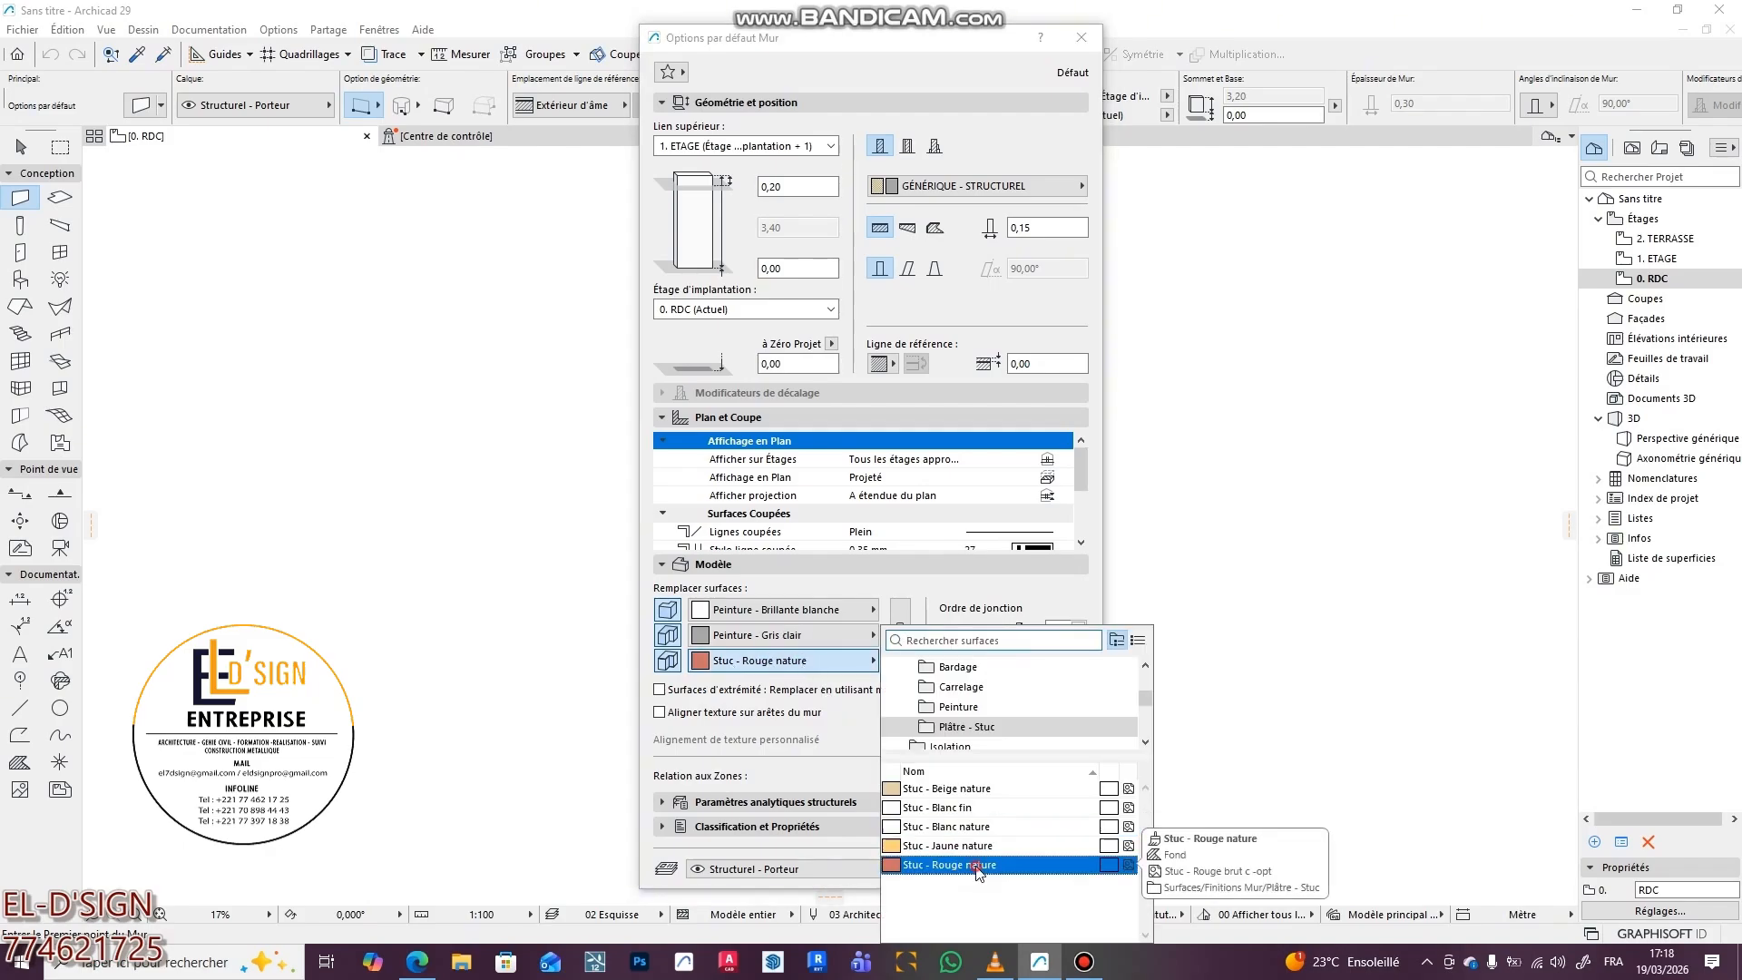
pyautogui.click(948, 864)
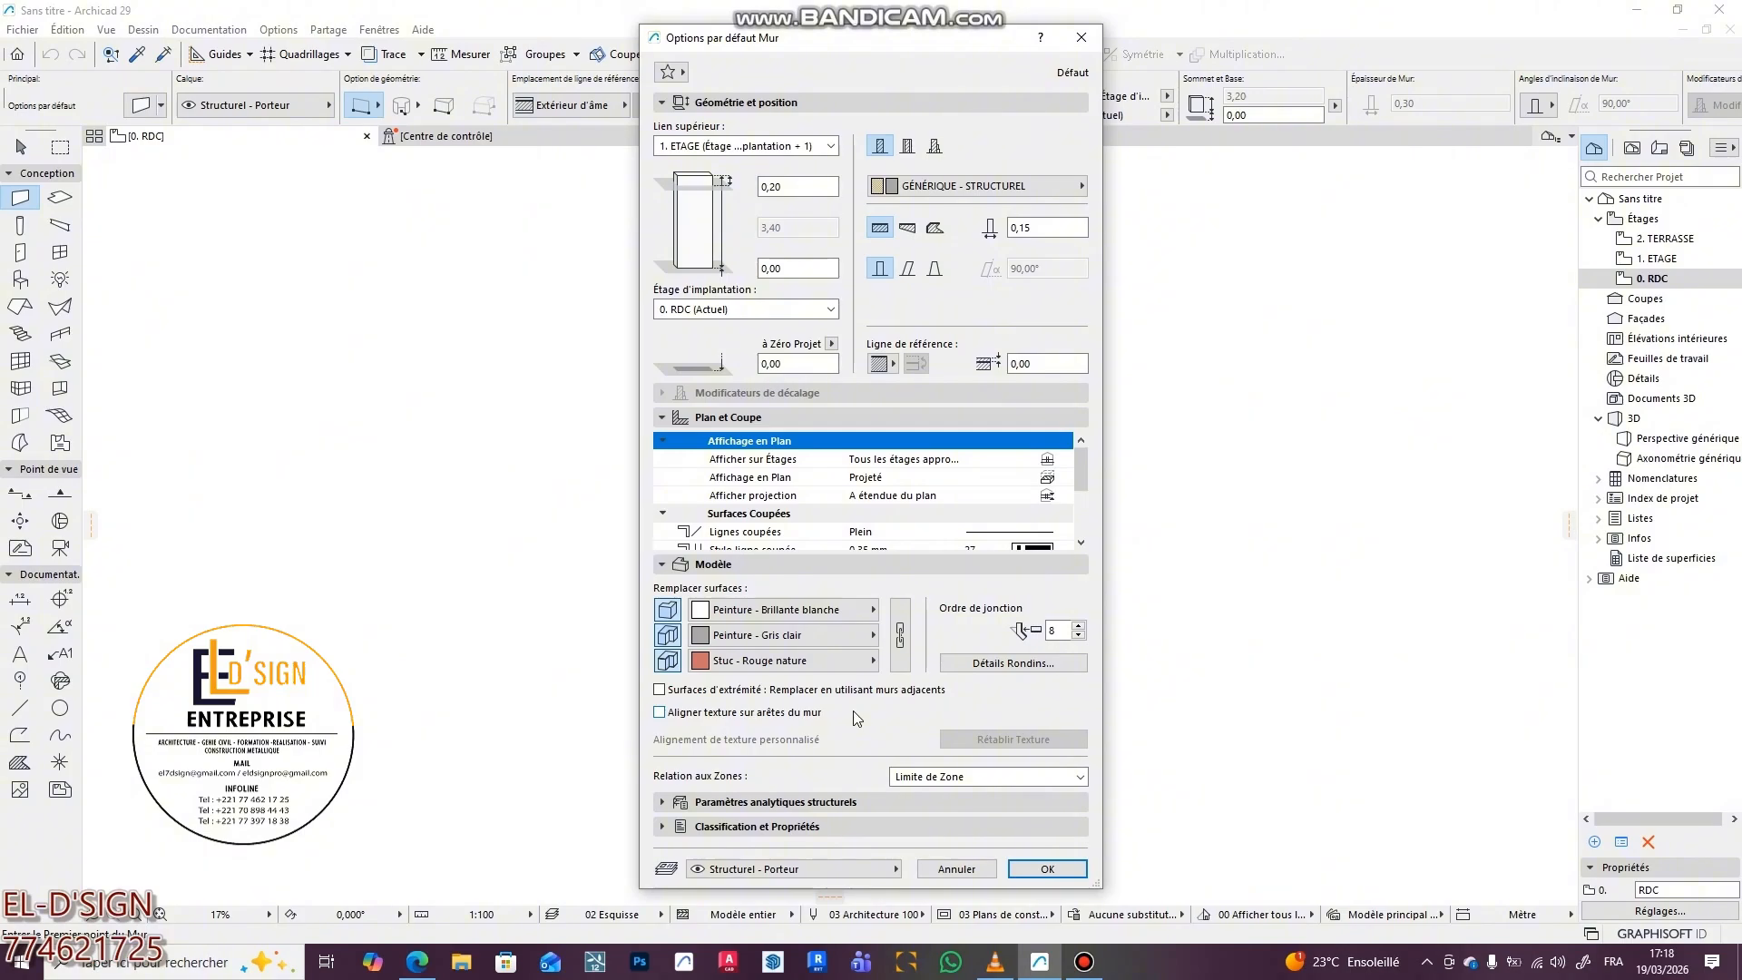
# - Try linking the three wall surface overrides, unlink them again, and confirm the default wall settings
pyautogui.click(900, 621)
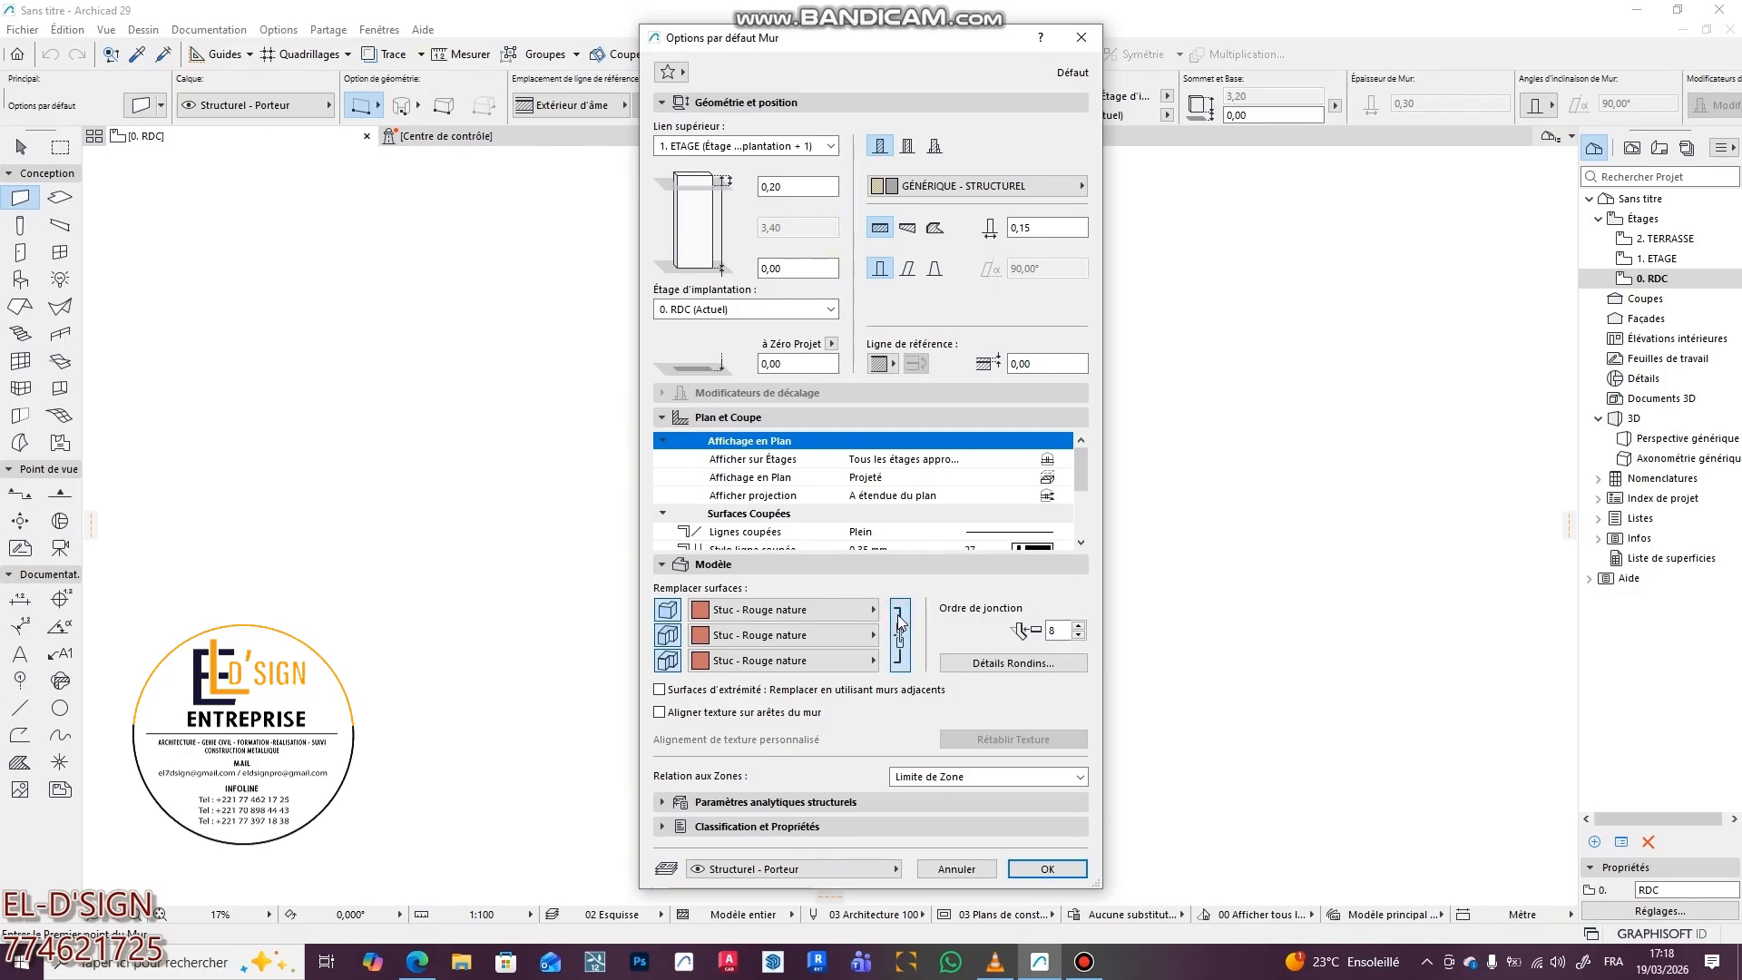
pyautogui.click(897, 616)
pyautogui.click(897, 617)
pyautogui.click(897, 617)
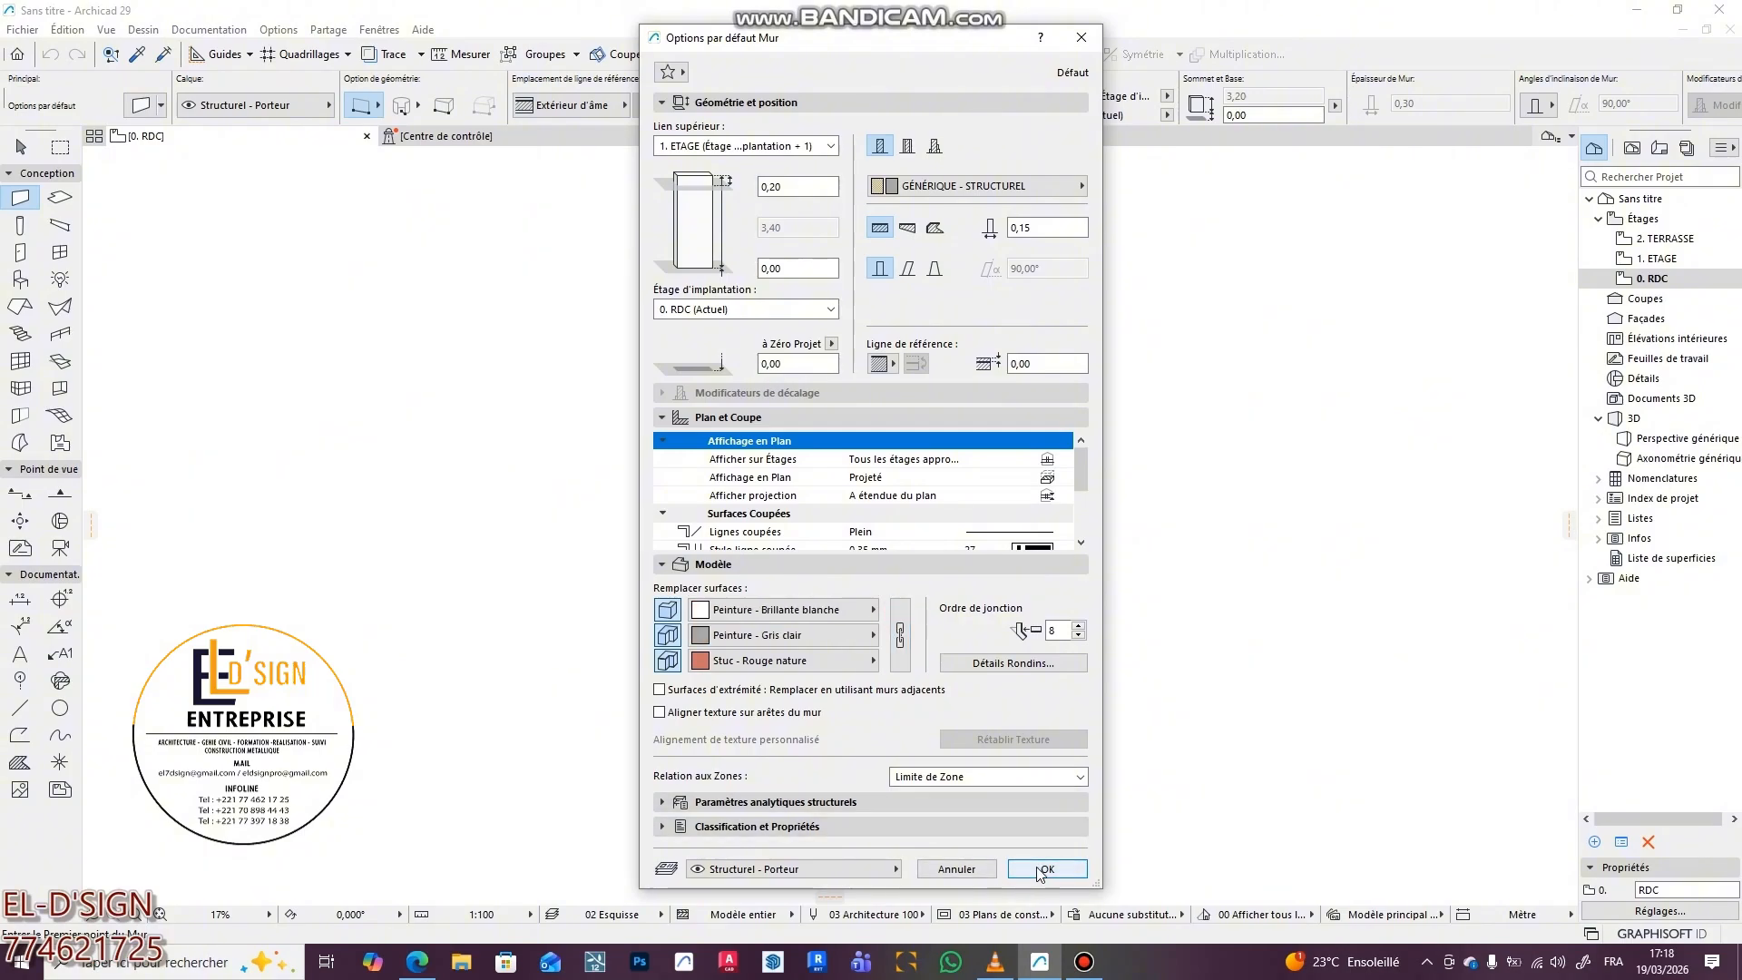
pyautogui.click(1043, 869)
# - Draw a straight 5 m wall at 90° on the RDC floor plan and leave it deselected
pyautogui.click(881, 647)
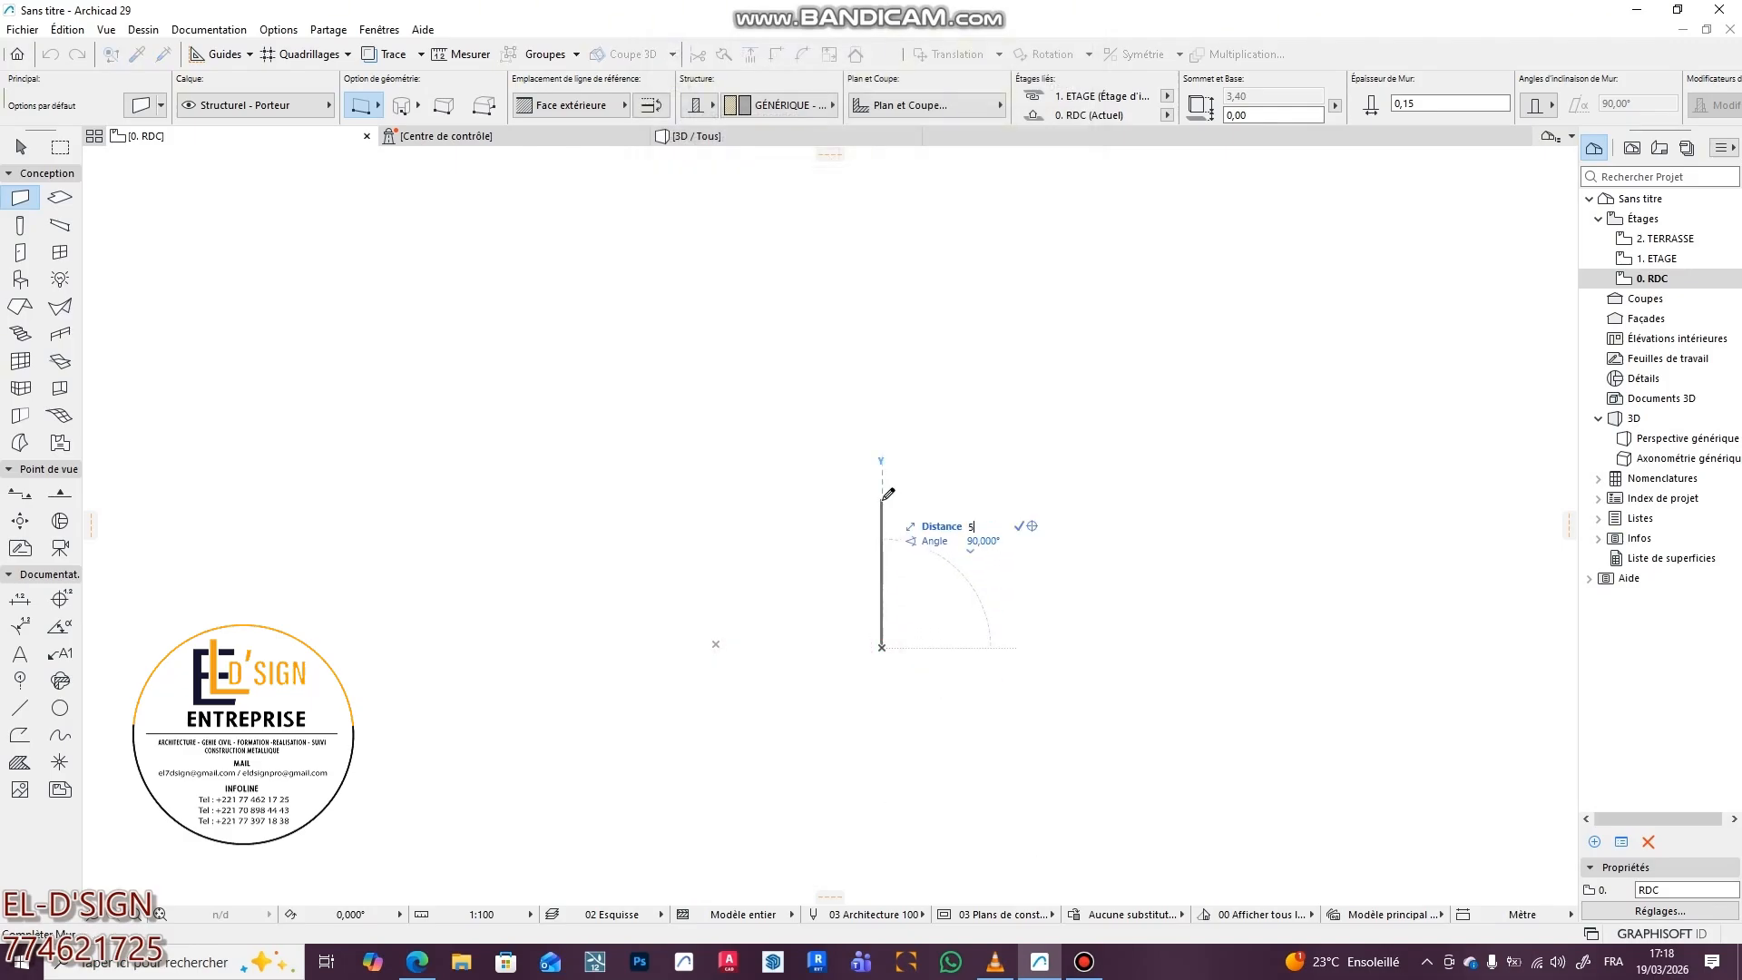
pyautogui.press('Return')
pyautogui.press('Escape')
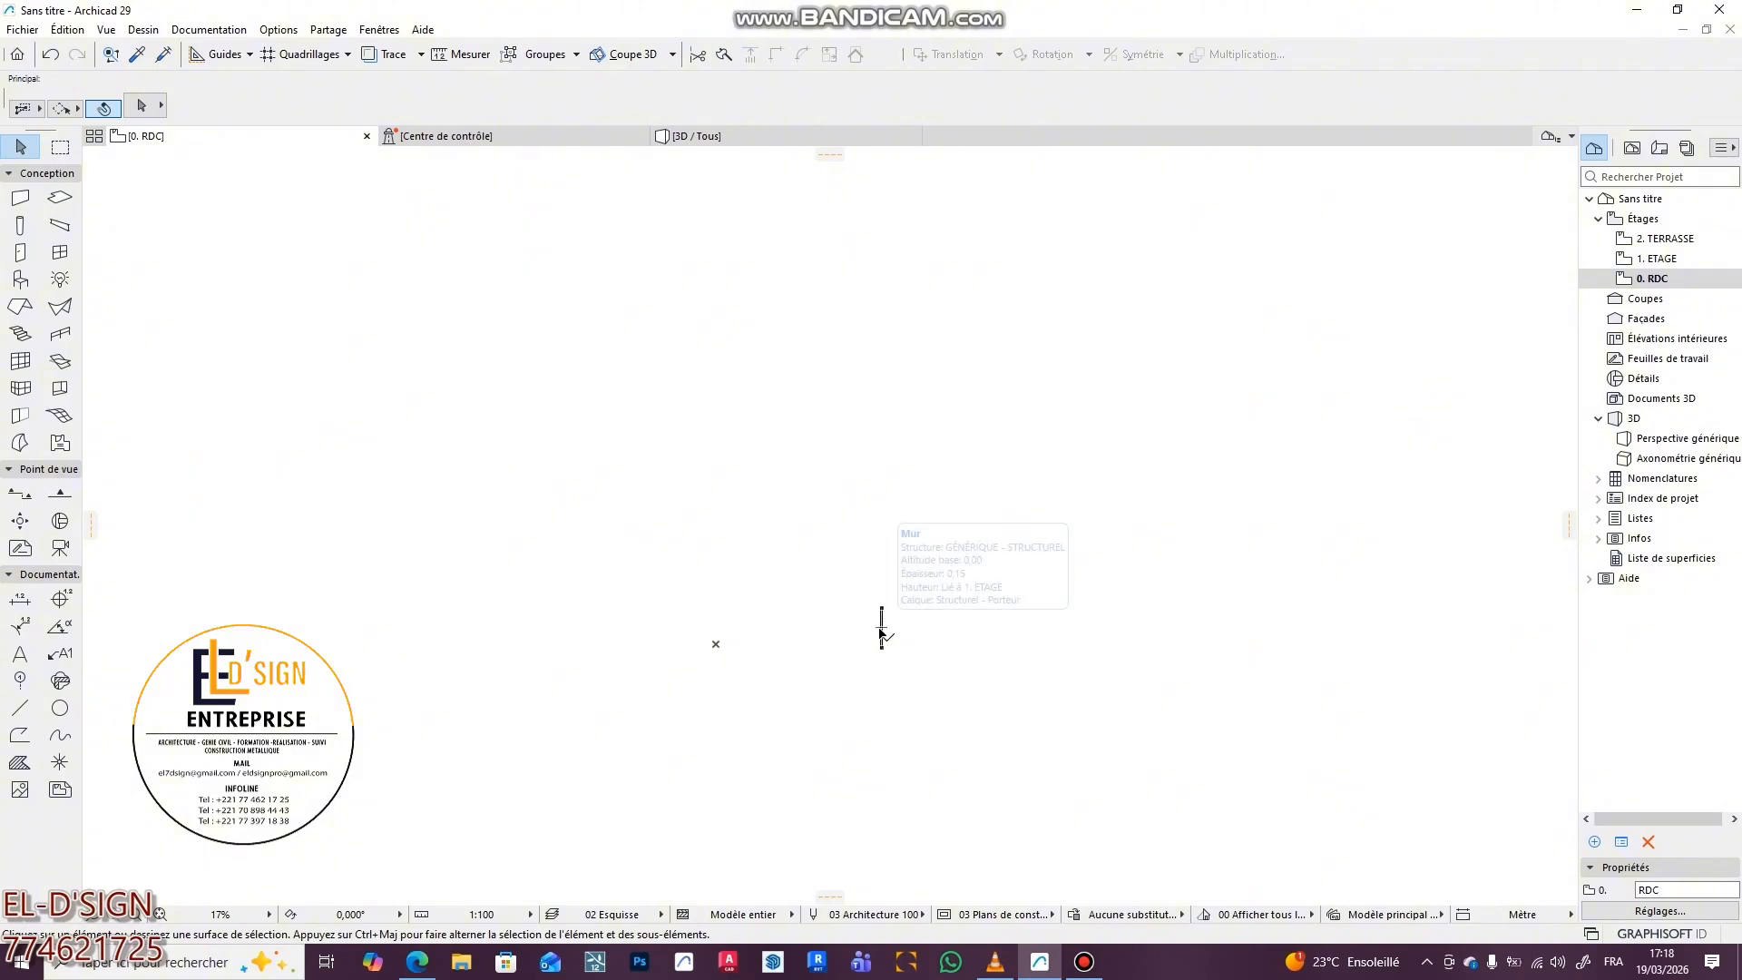
pyautogui.click(886, 634)
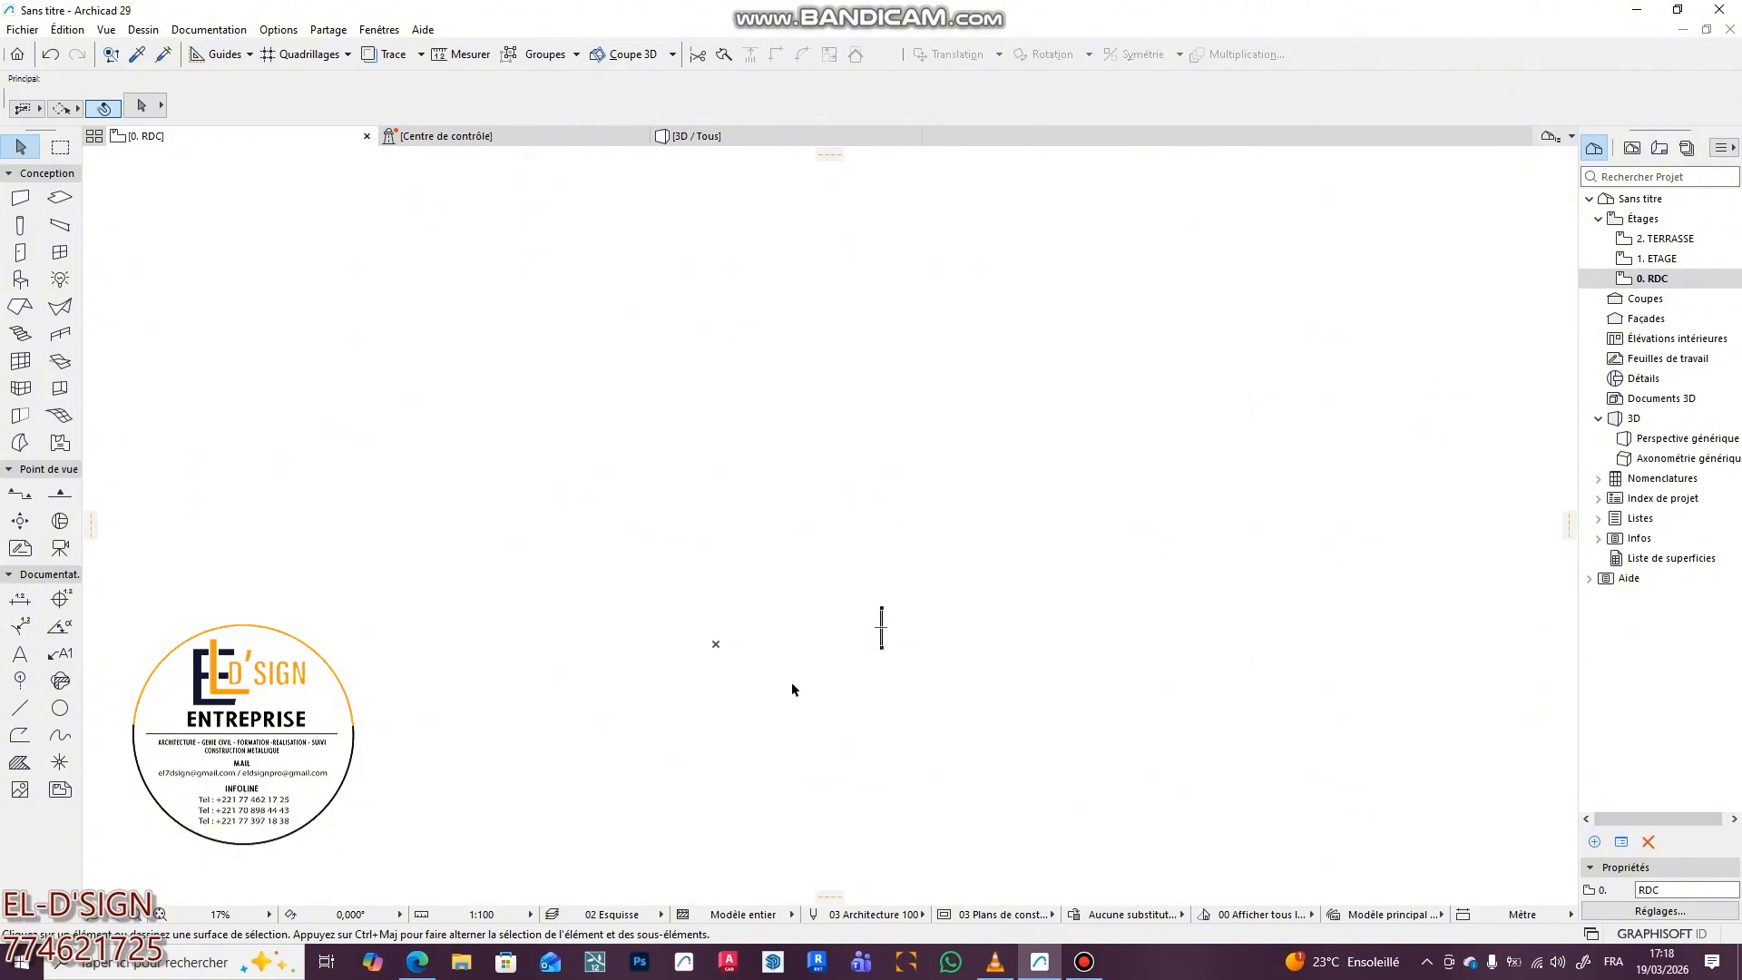
pyautogui.press('Escape')
# - Open the 3D view and orbit around the wall to examine the surfaces on both faces and the edges
pyautogui.click(159, 915)
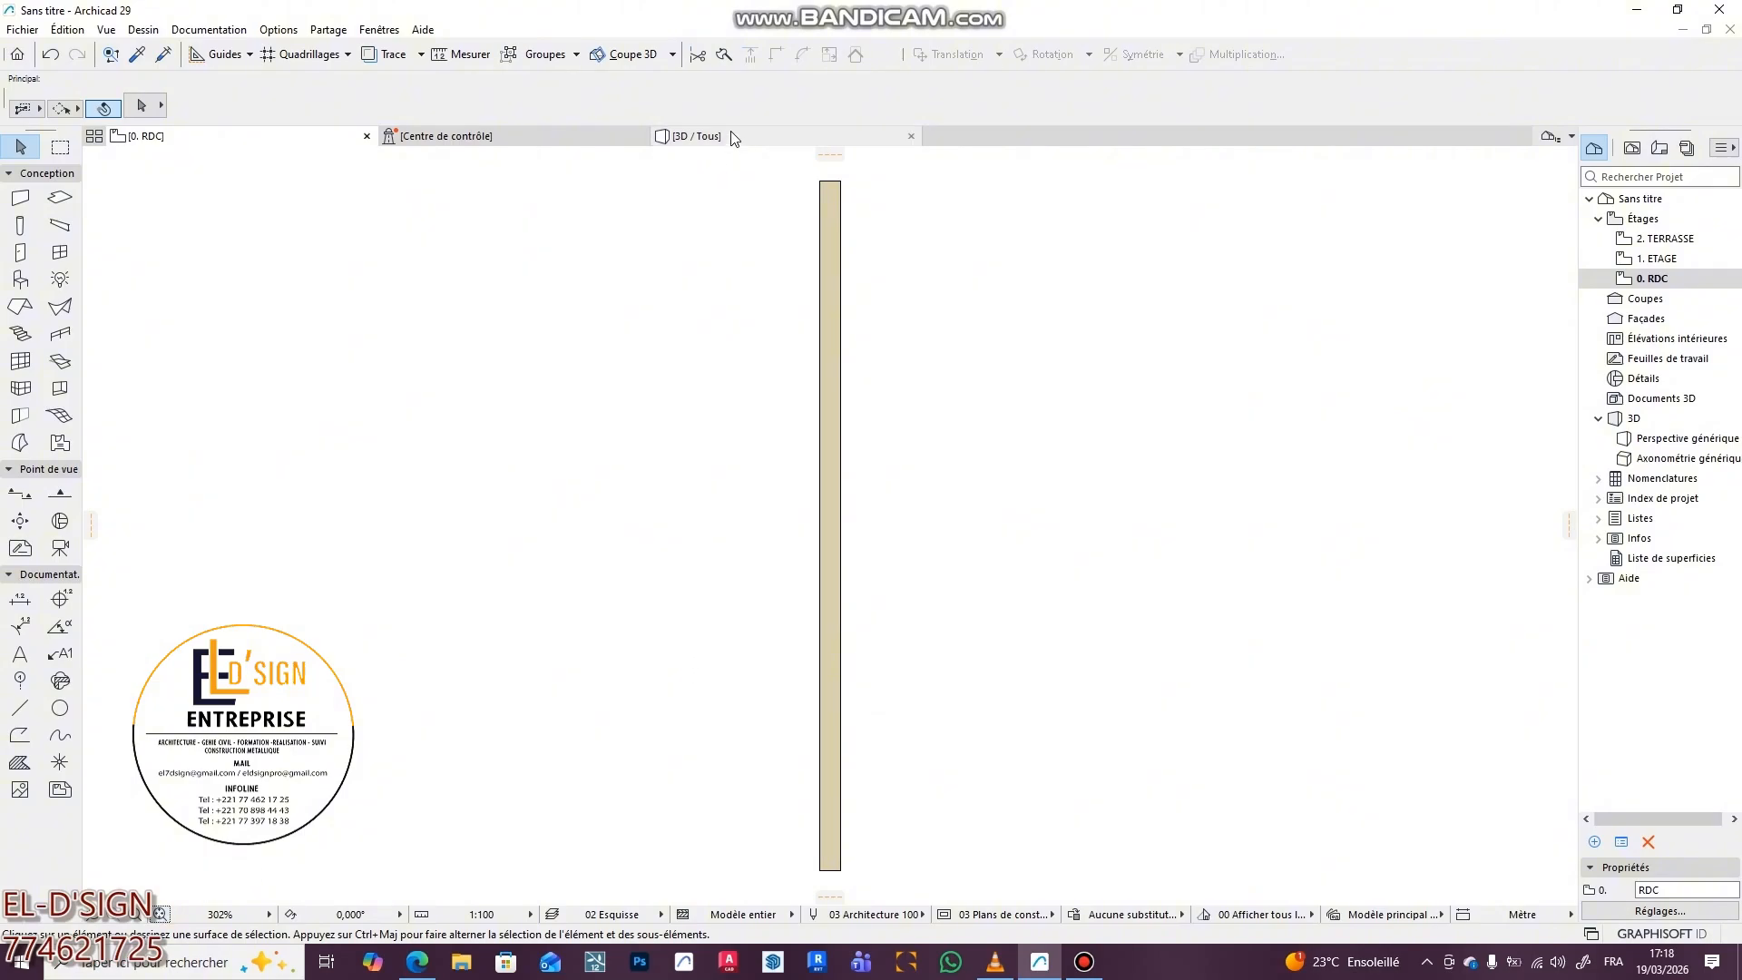
pyautogui.moveTo(733, 138)
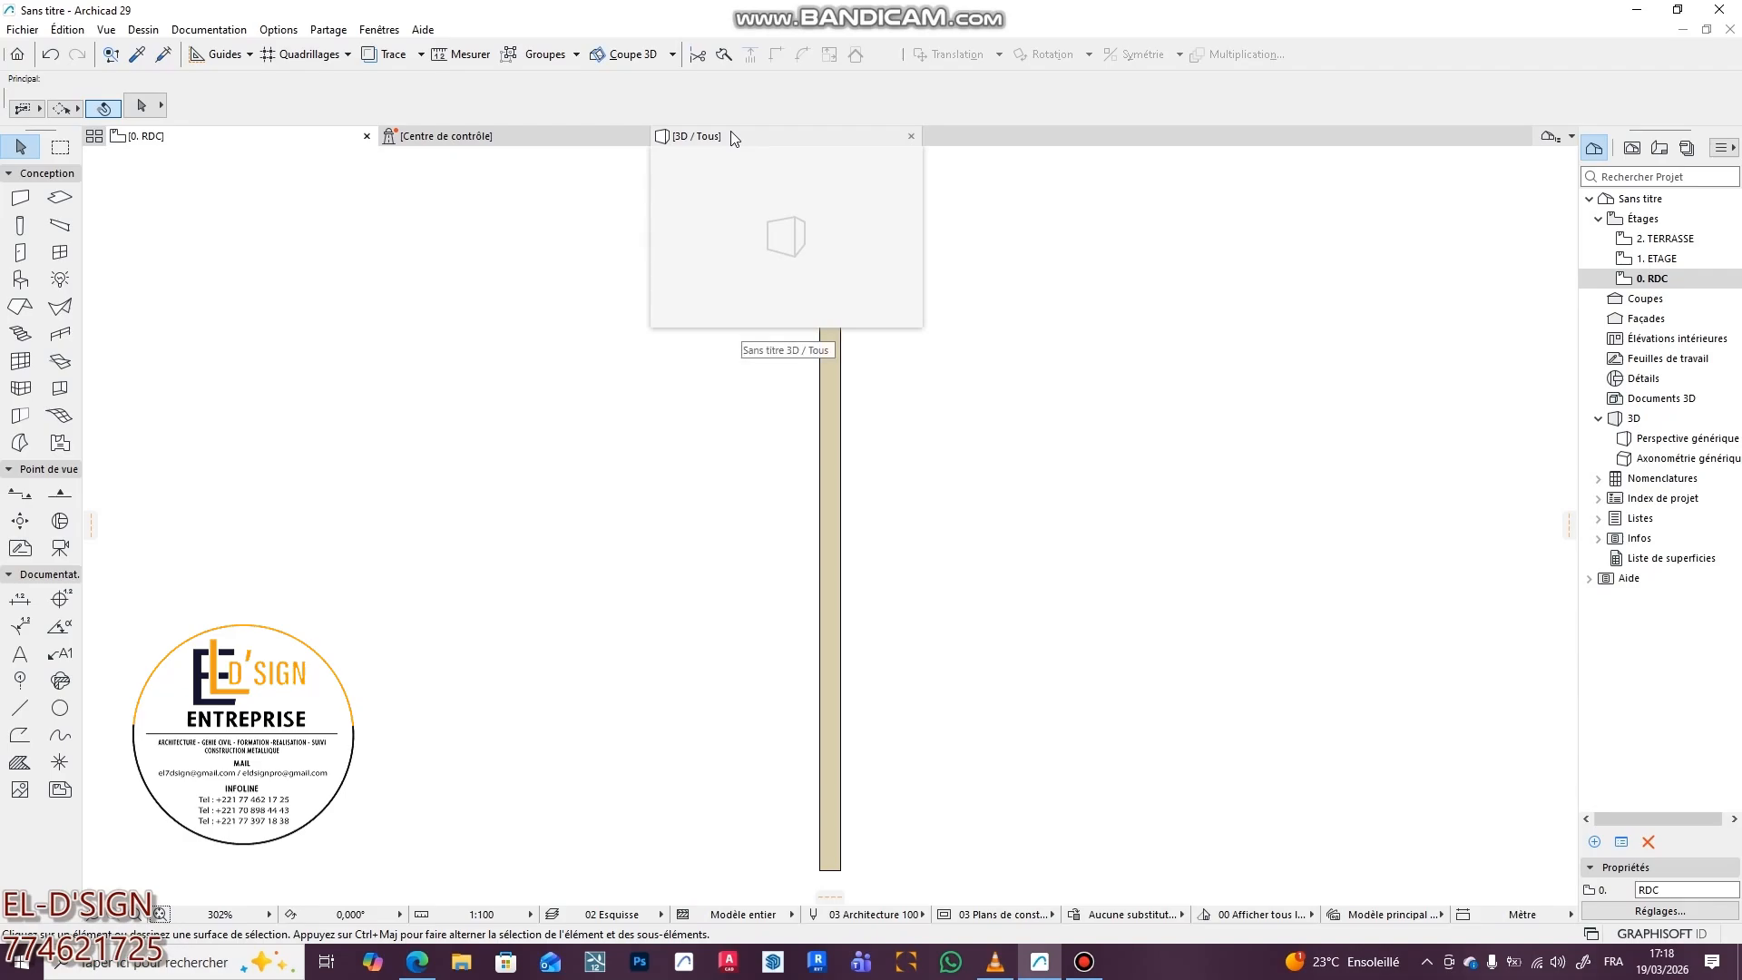
pyautogui.click(734, 138)
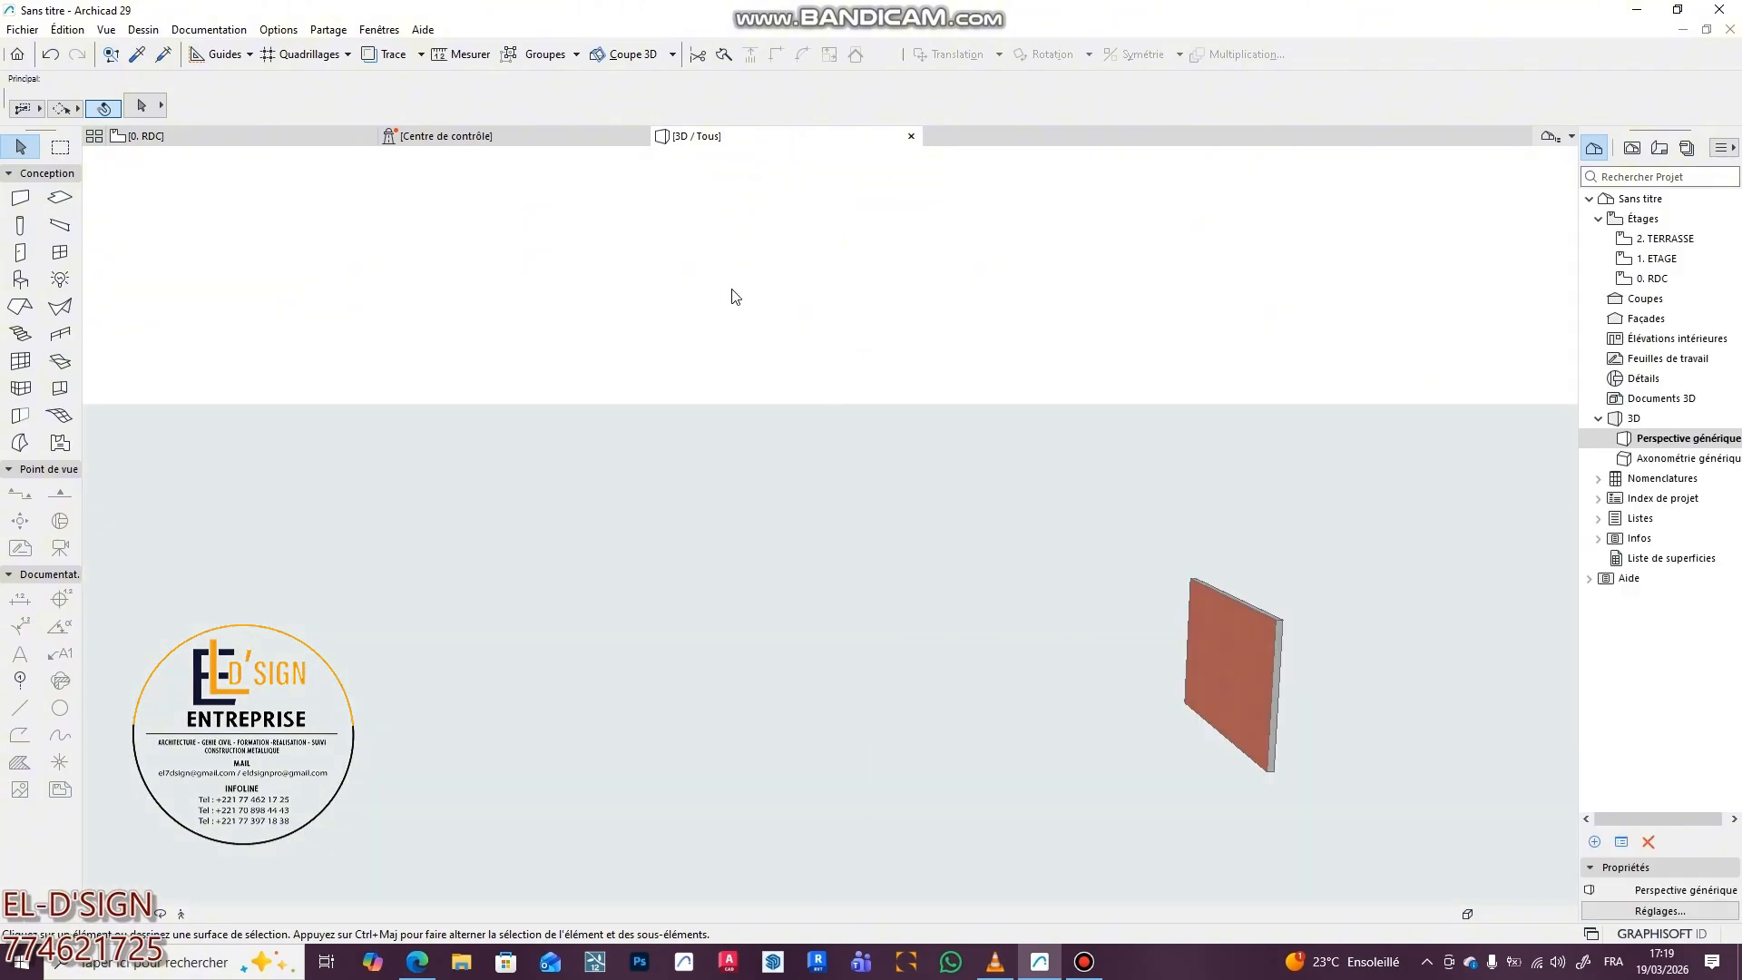
pyautogui.scroll(6, 1288, 724)
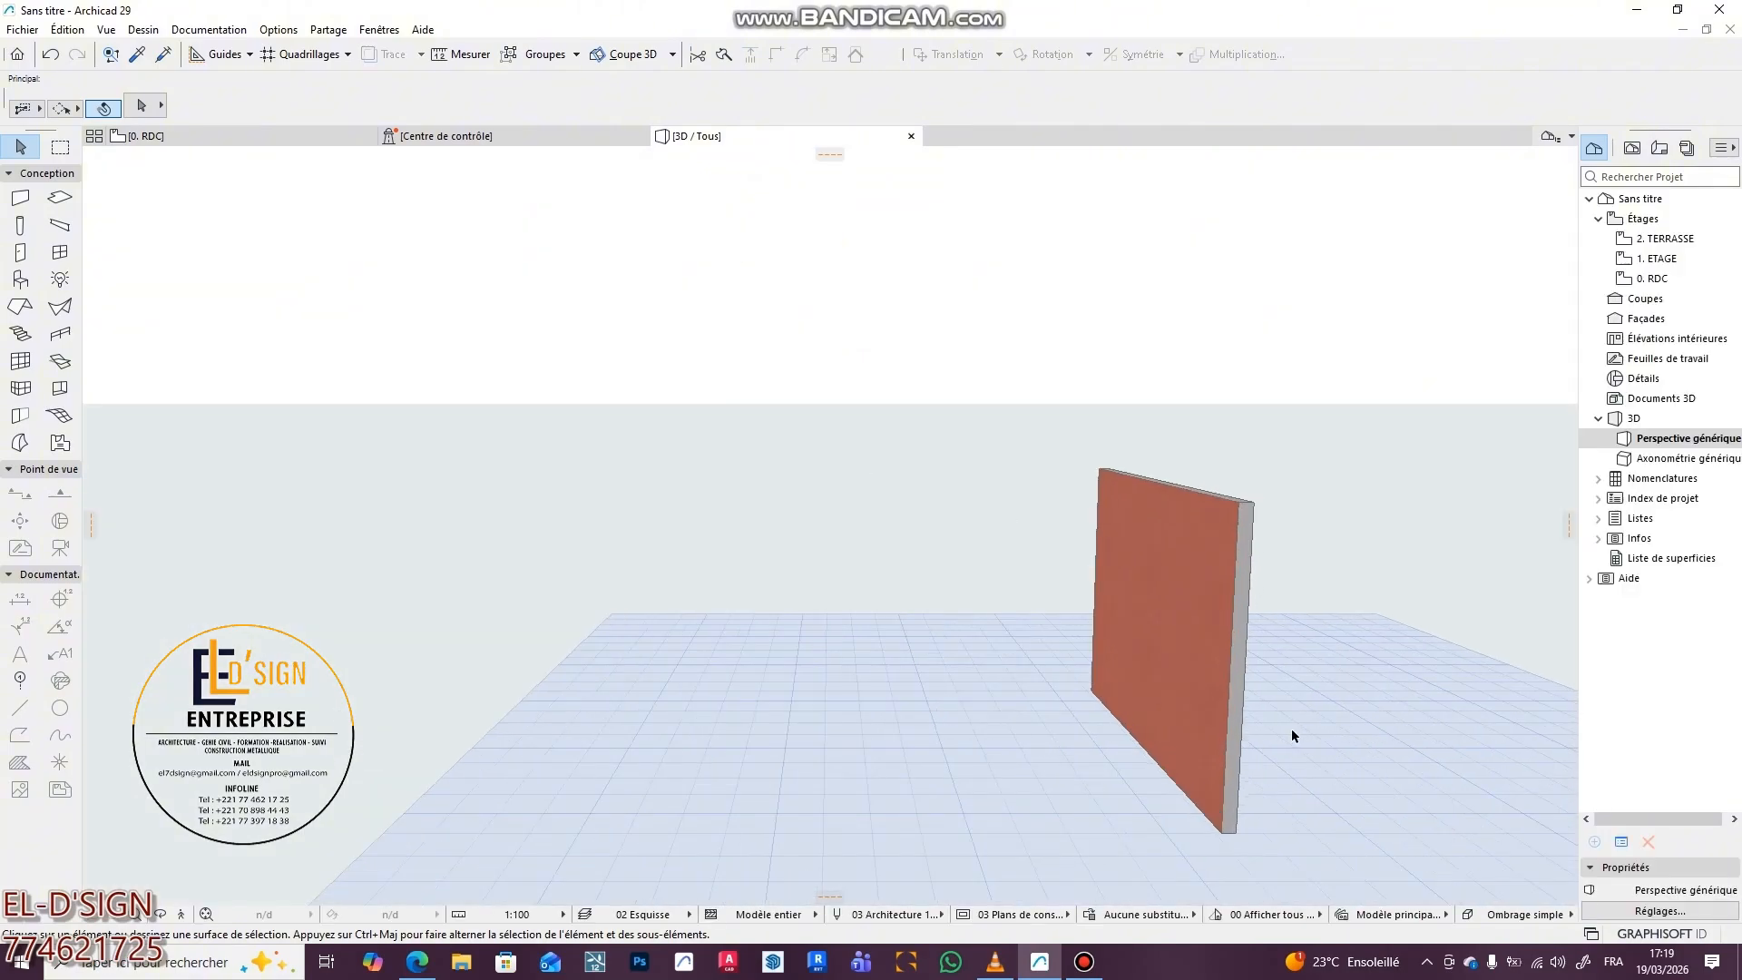
pyautogui.scroll(3, 847, 691)
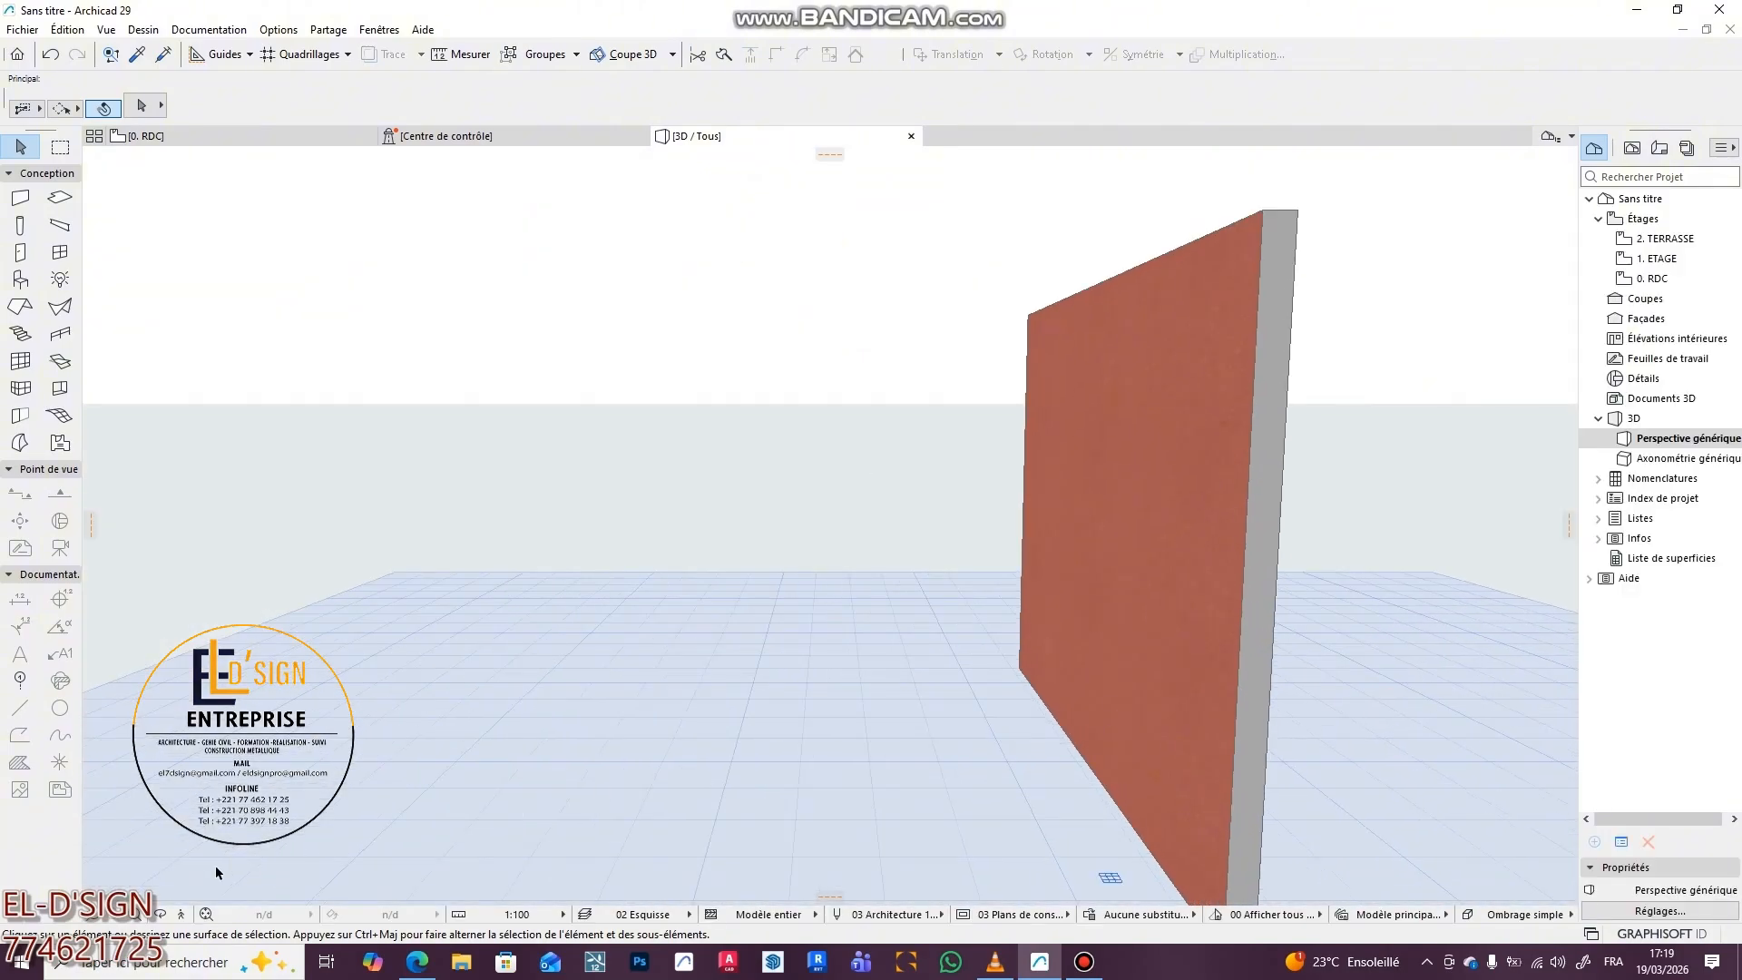
pyautogui.click(161, 914)
pyautogui.moveTo(829, 521); pyautogui.dragTo(514, 608)
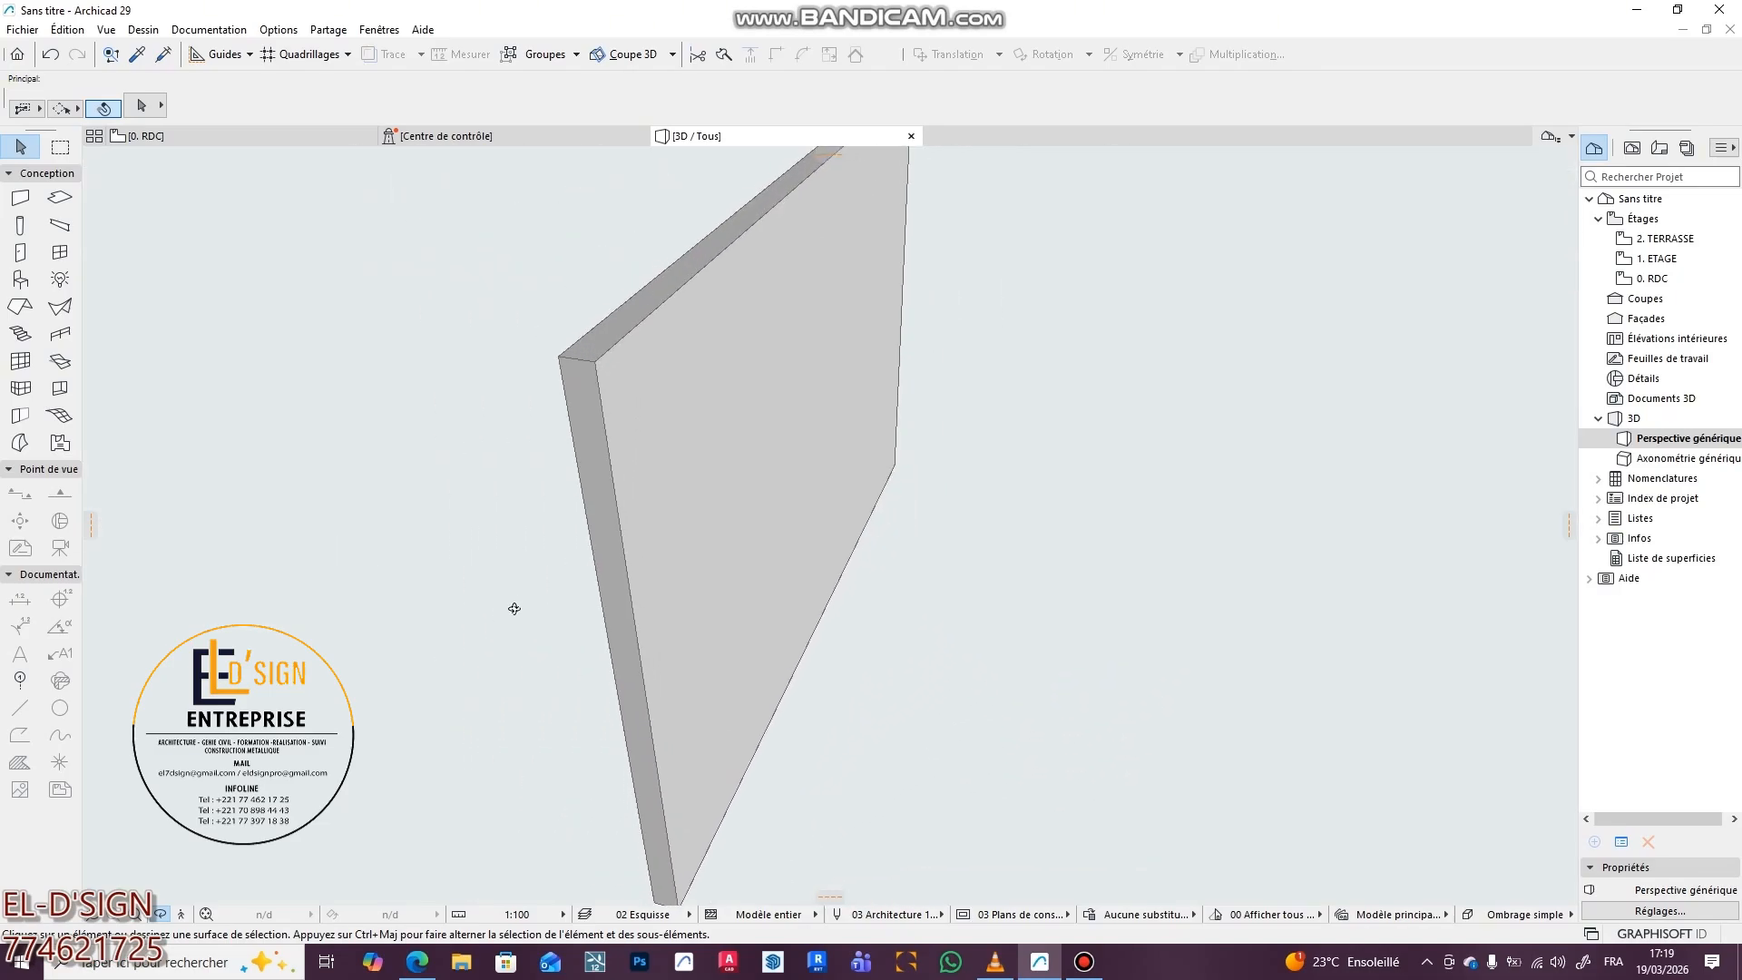
pyautogui.moveTo(624, 548); pyautogui.dragTo(1035, 480)
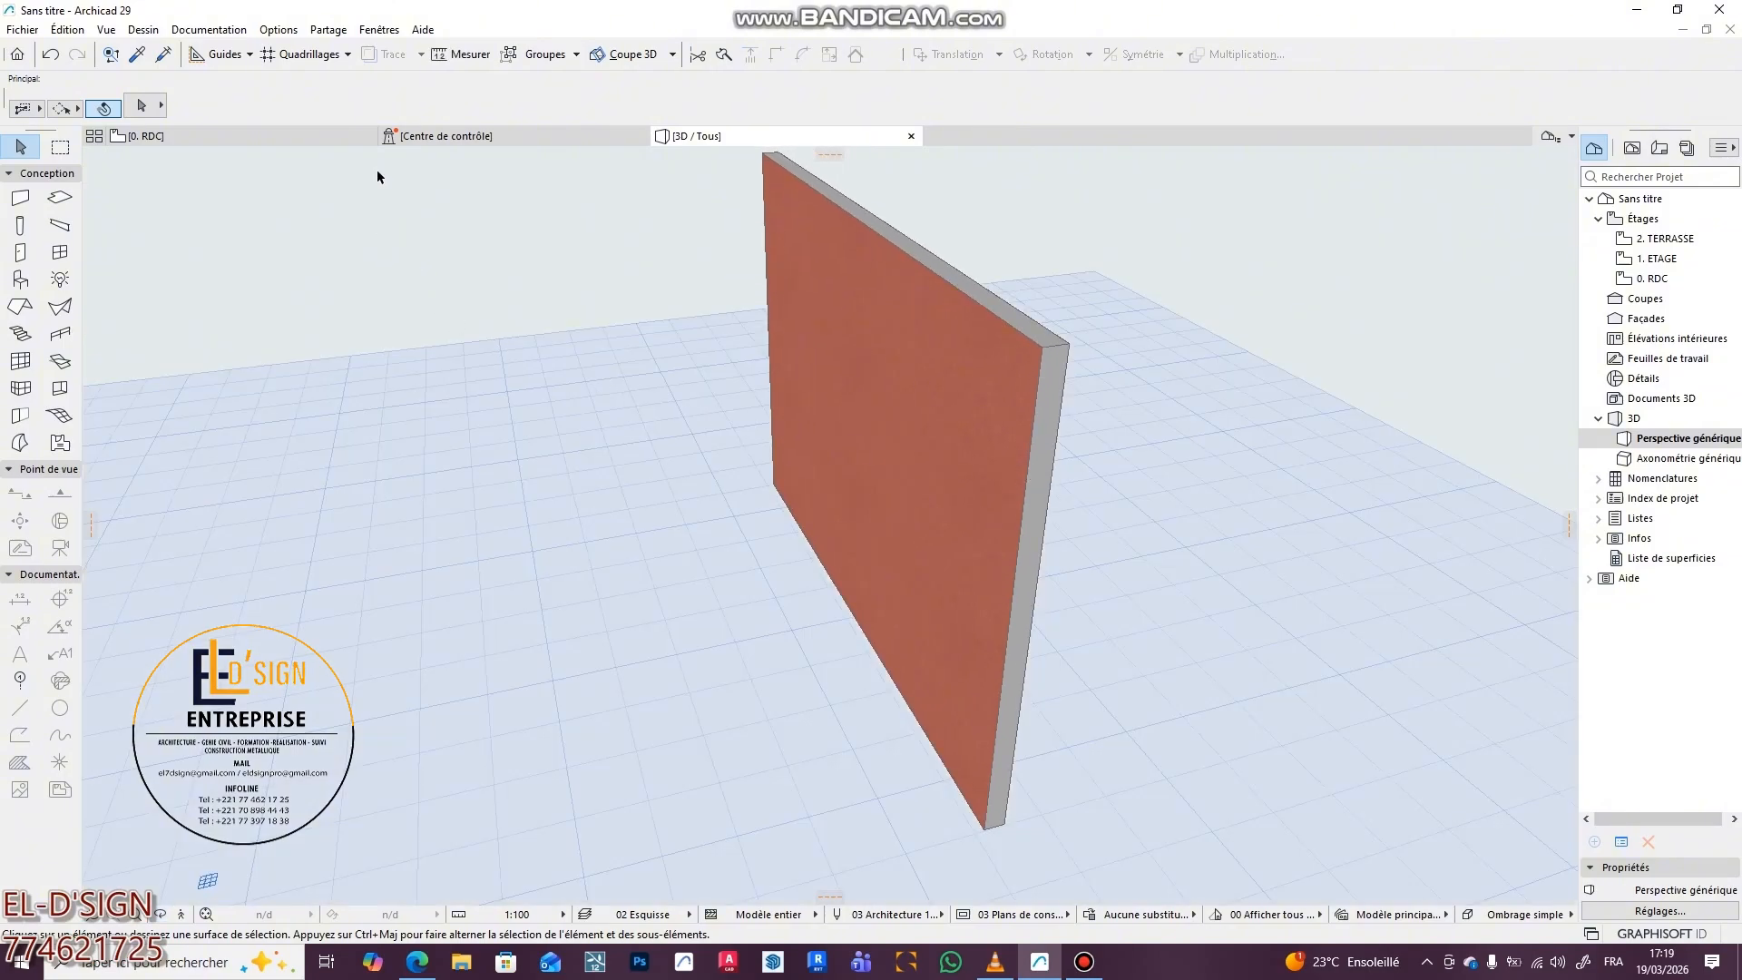
# - Link the surface overrides of the drawn wall so that all three use Peinture - Brillante blanche
pyautogui.click(1053, 351)
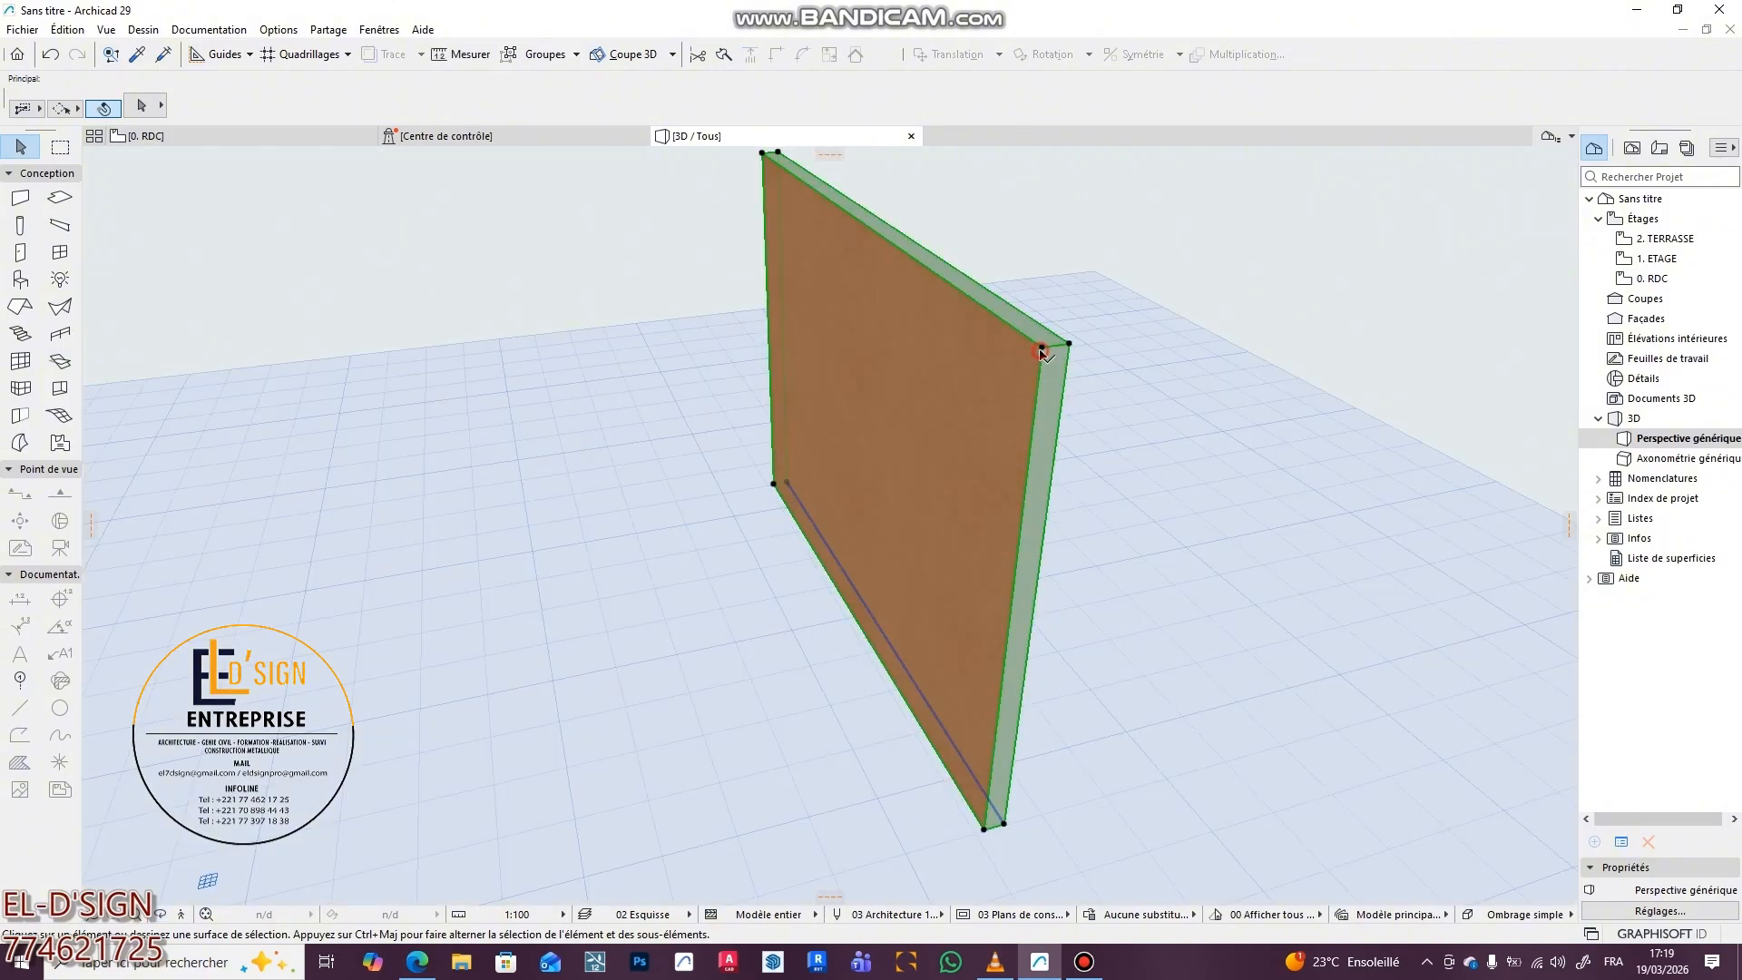
pyautogui.click(141, 106)
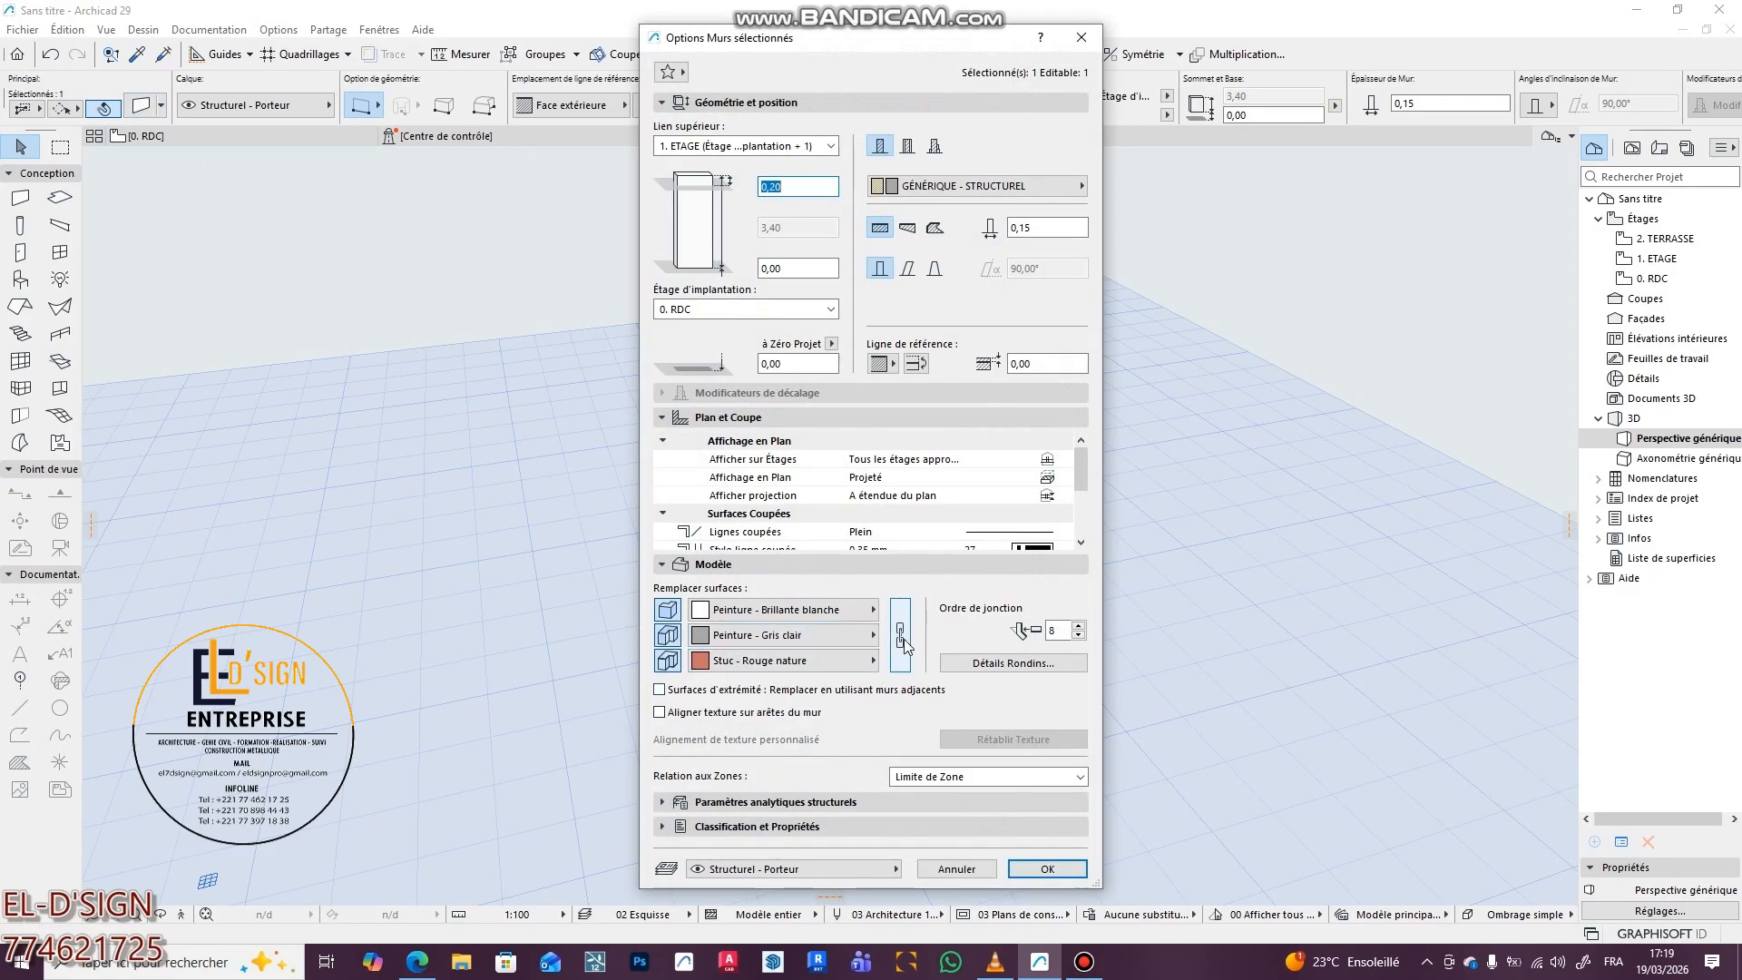
pyautogui.click(901, 635)
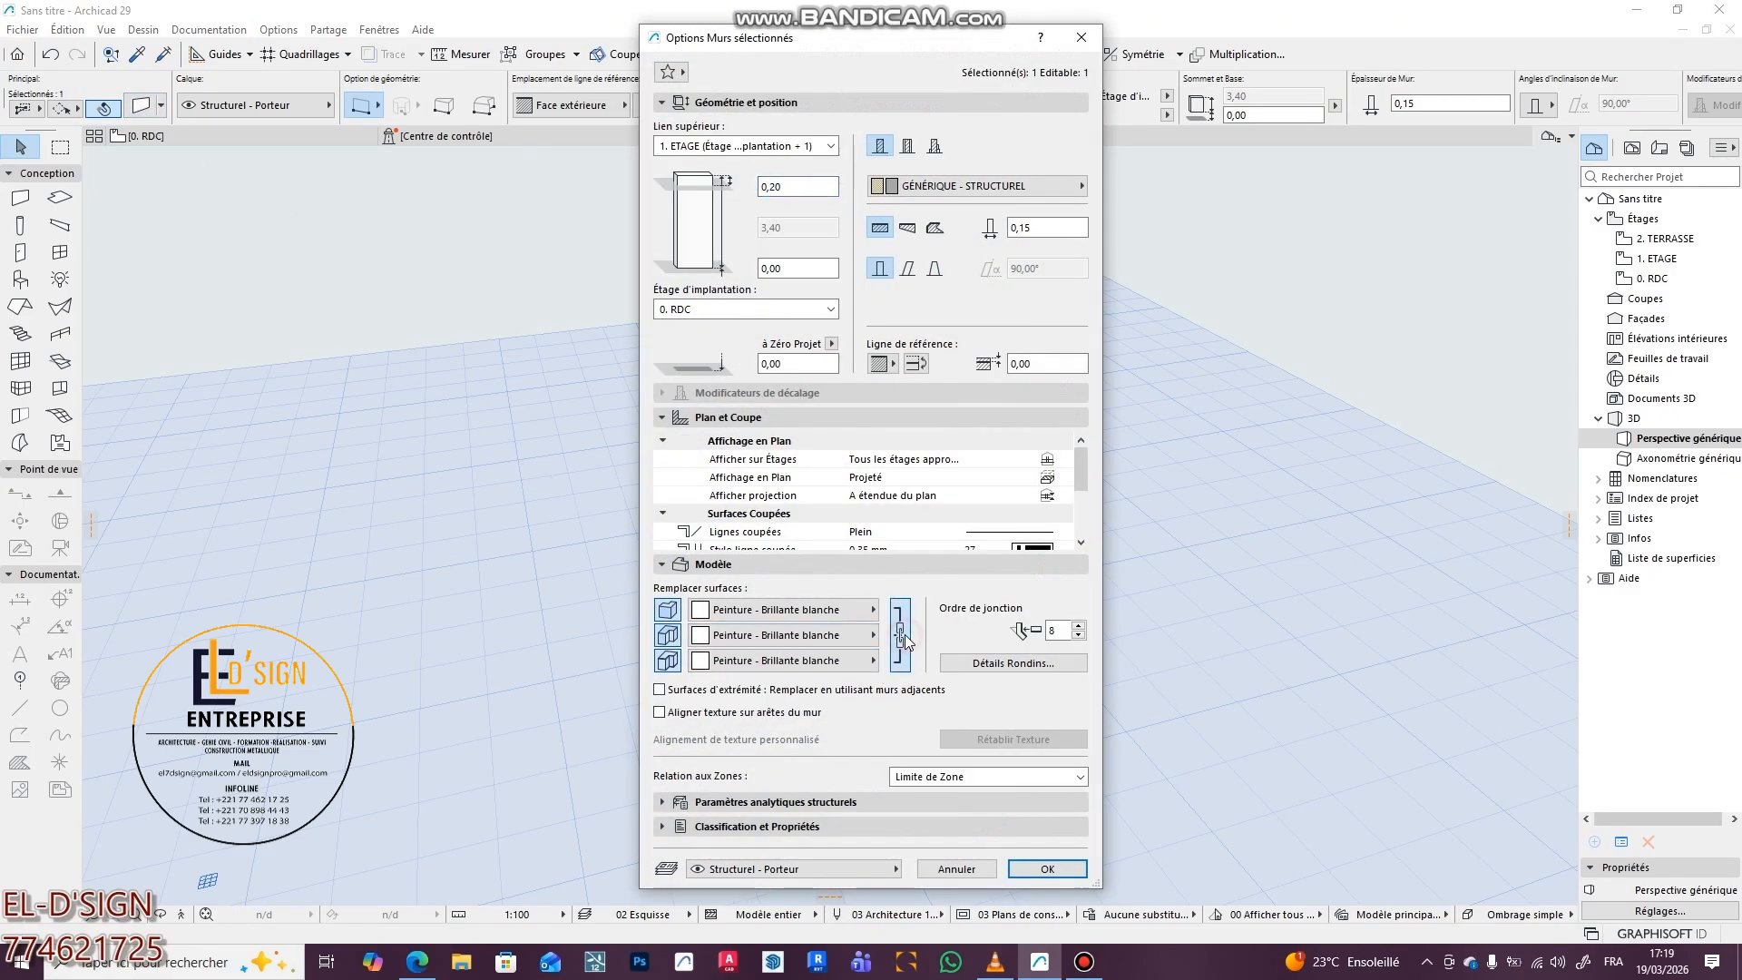
pyautogui.click(1047, 868)
pyautogui.click(1108, 722)
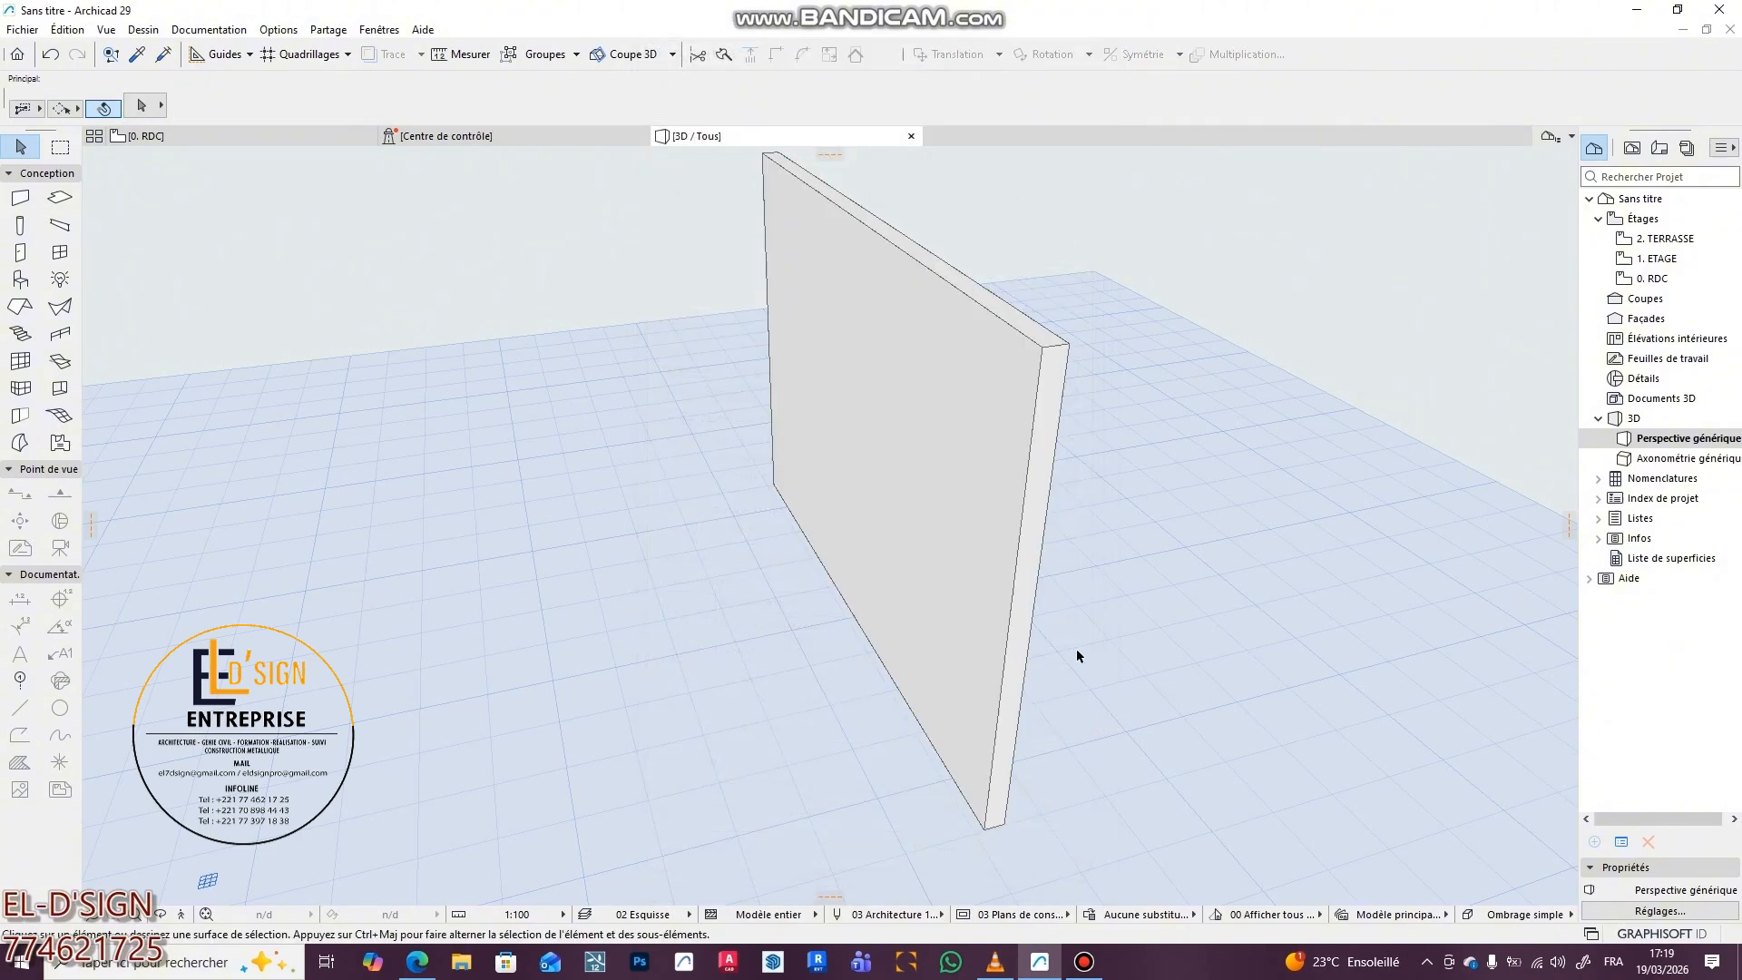
pyautogui.scroll(3, 1069, 657)
pyautogui.scroll(-3, 599, 591)
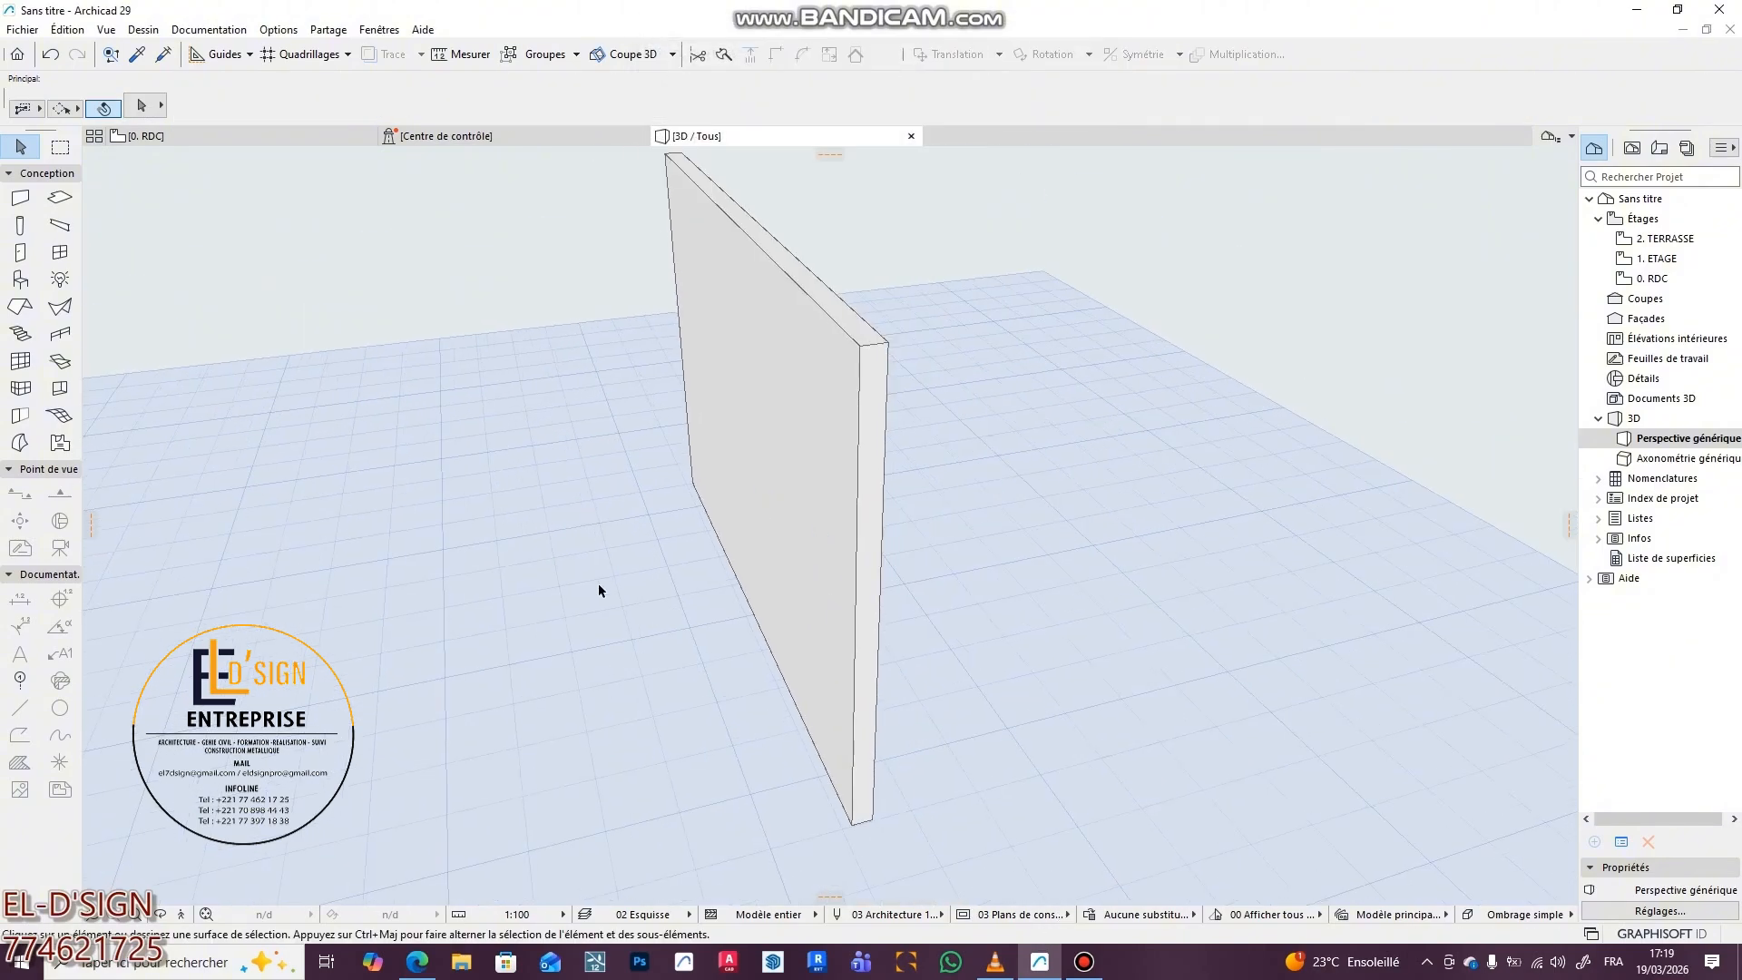
# - Return to the RDC floor plan and set the default wall's edge surface override to Peinture - Brillante blanche
pyautogui.click(238, 139)
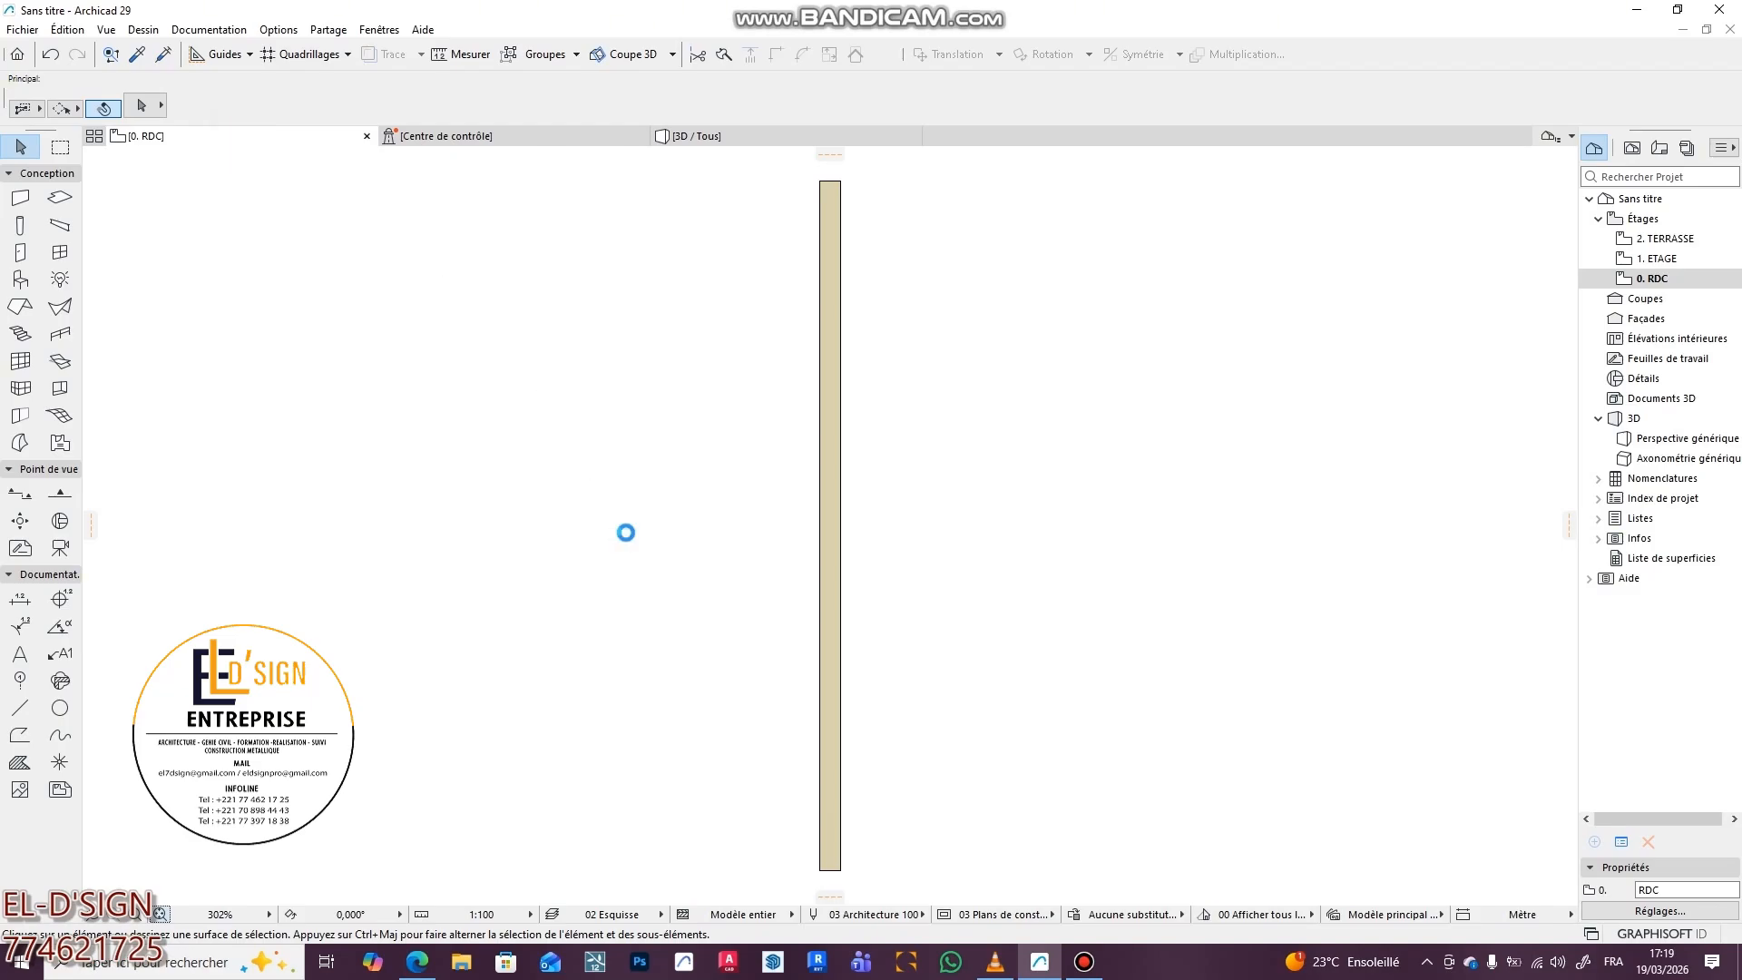
pyautogui.scroll(-3, 628, 530)
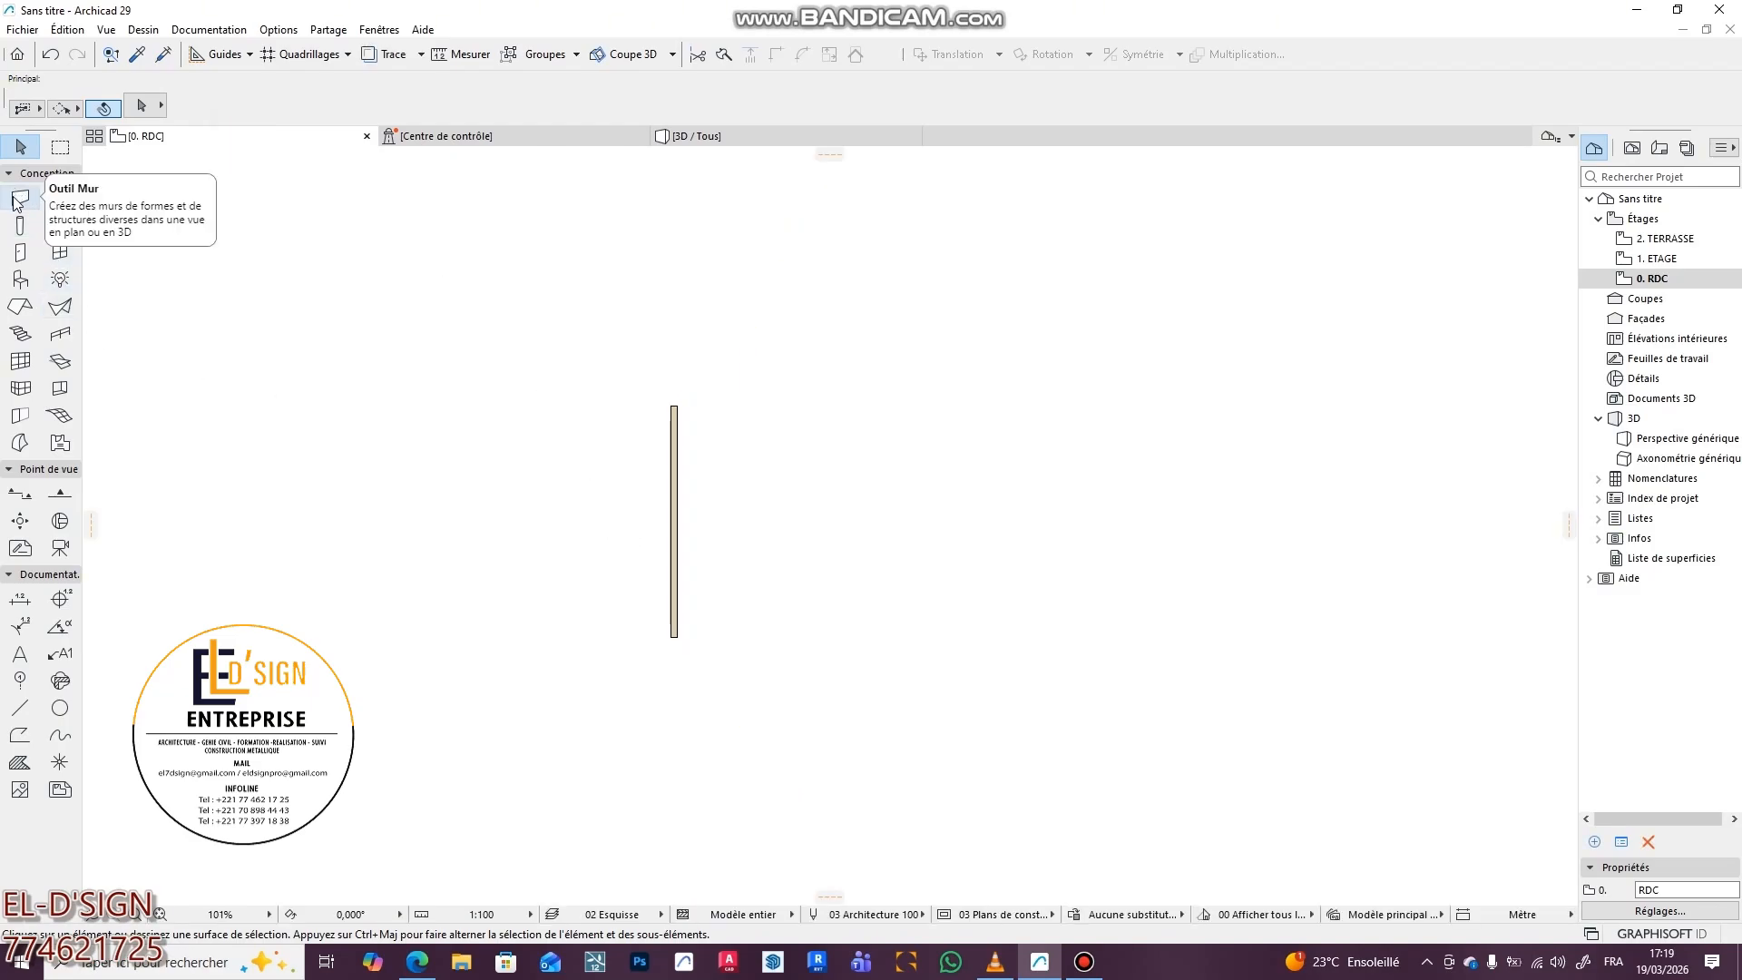
pyautogui.scroll(4, 685, 502)
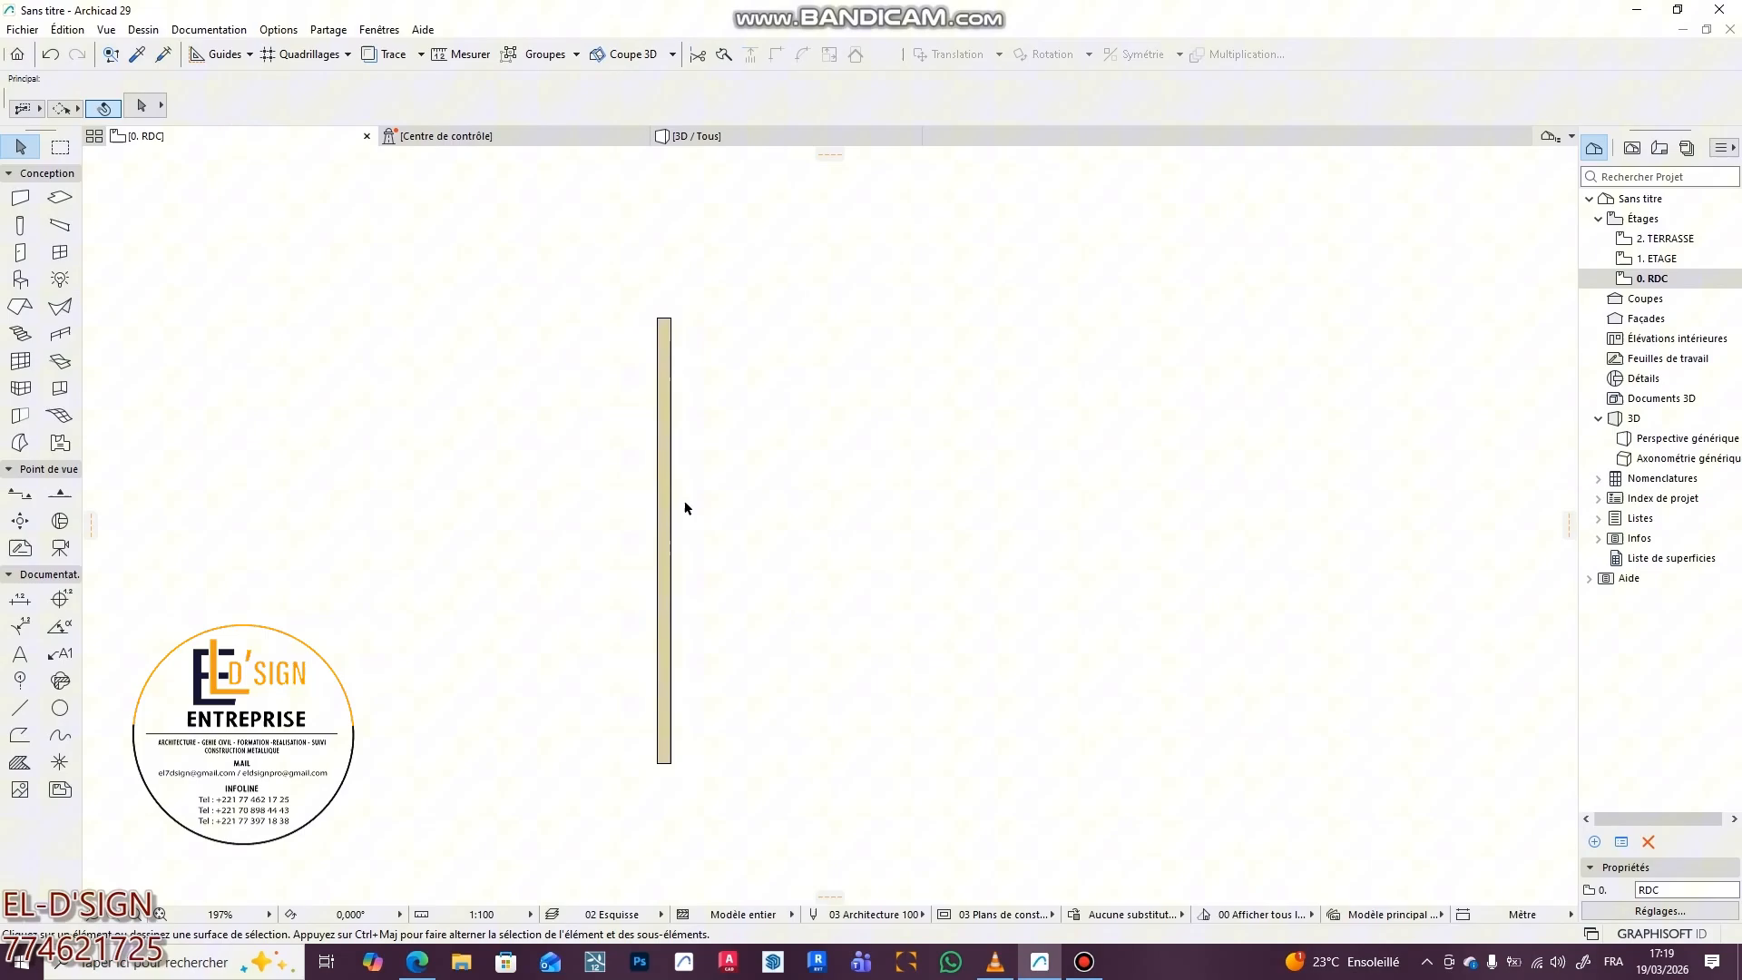
pyautogui.click(20, 199)
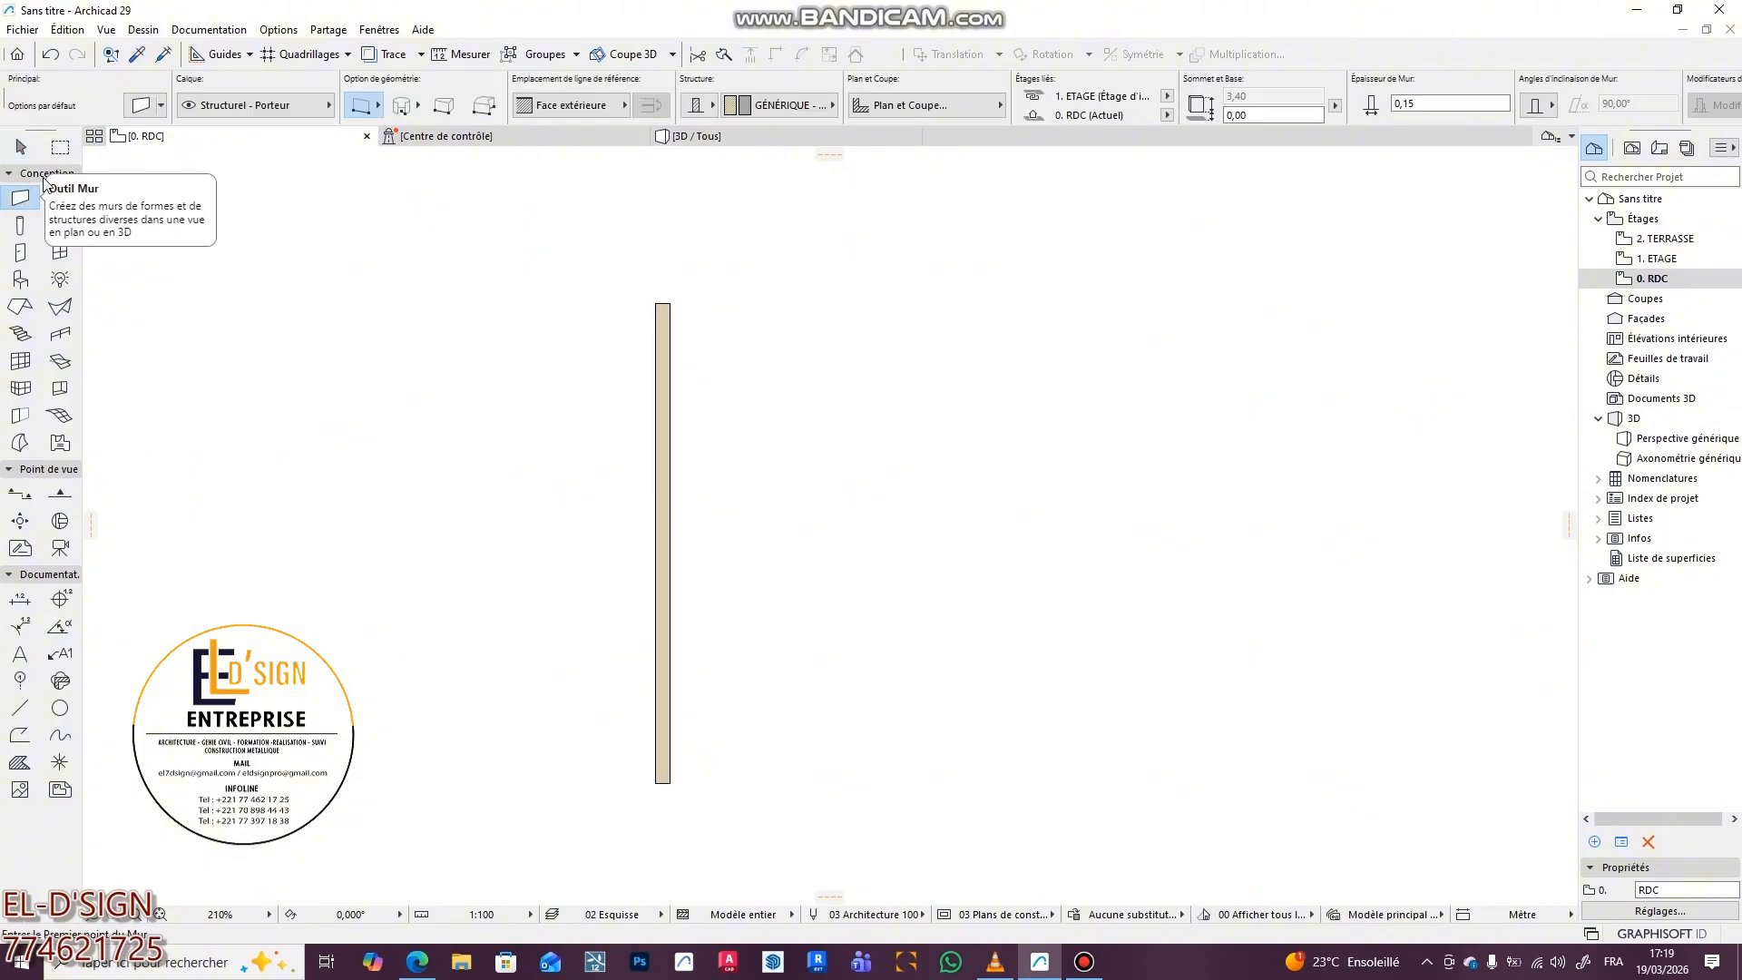
pyautogui.click(139, 107)
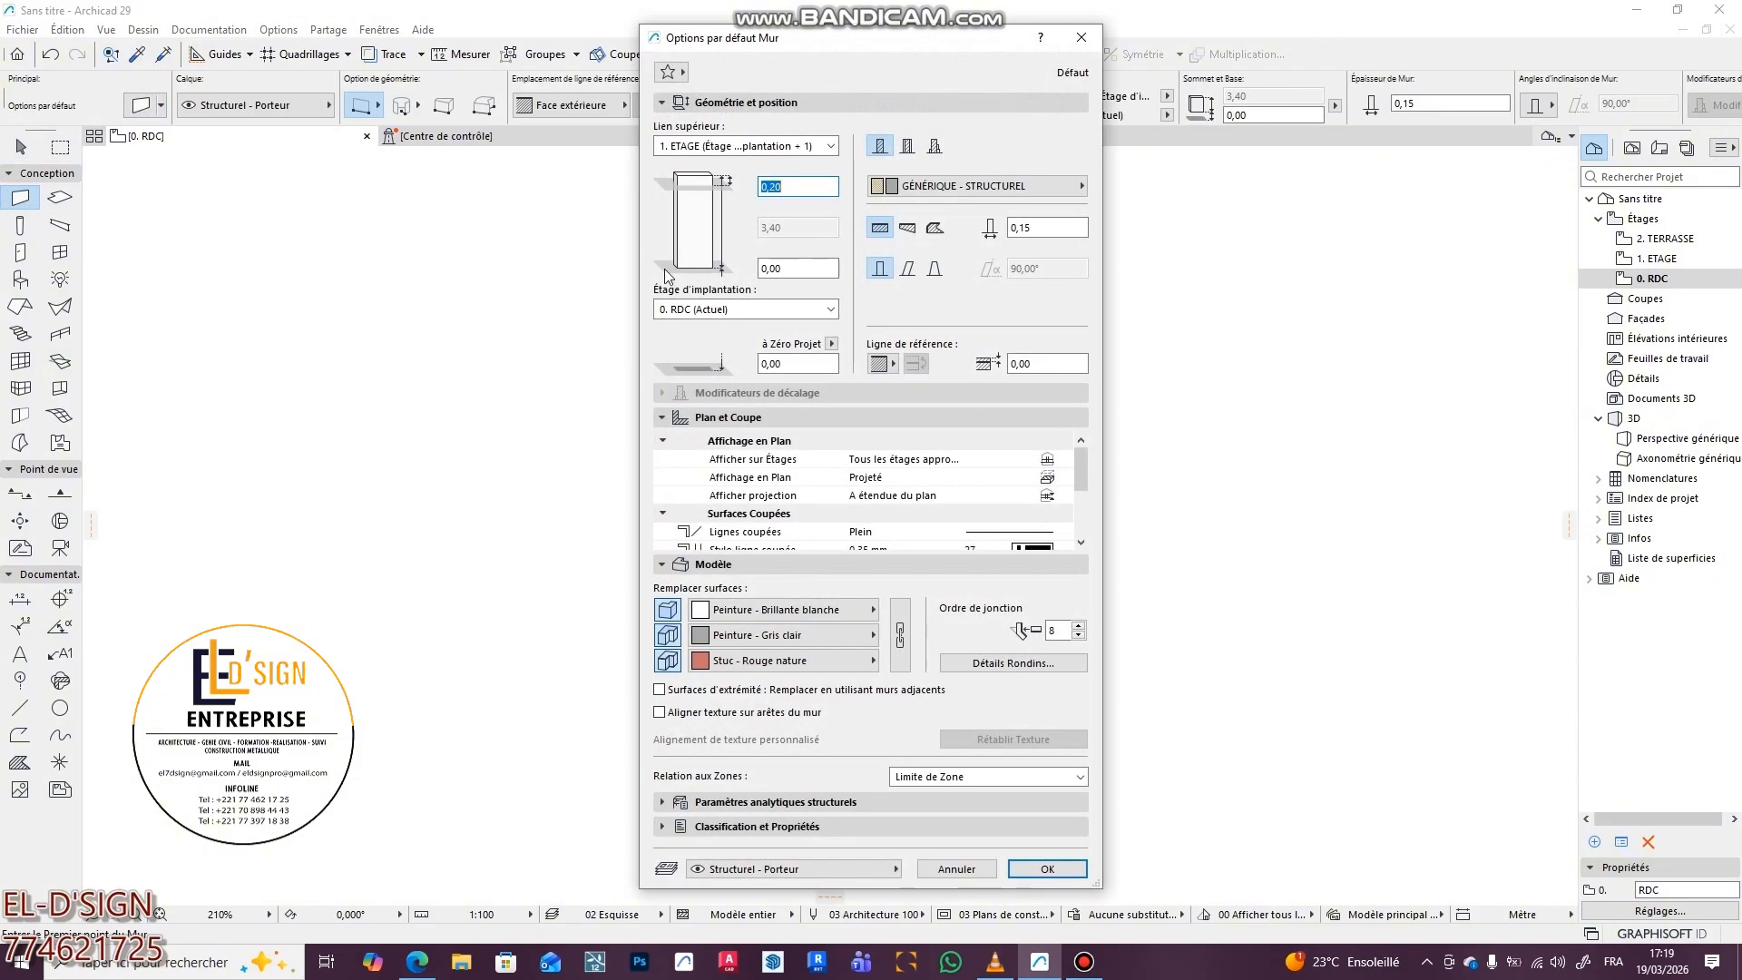
pyautogui.click(899, 632)
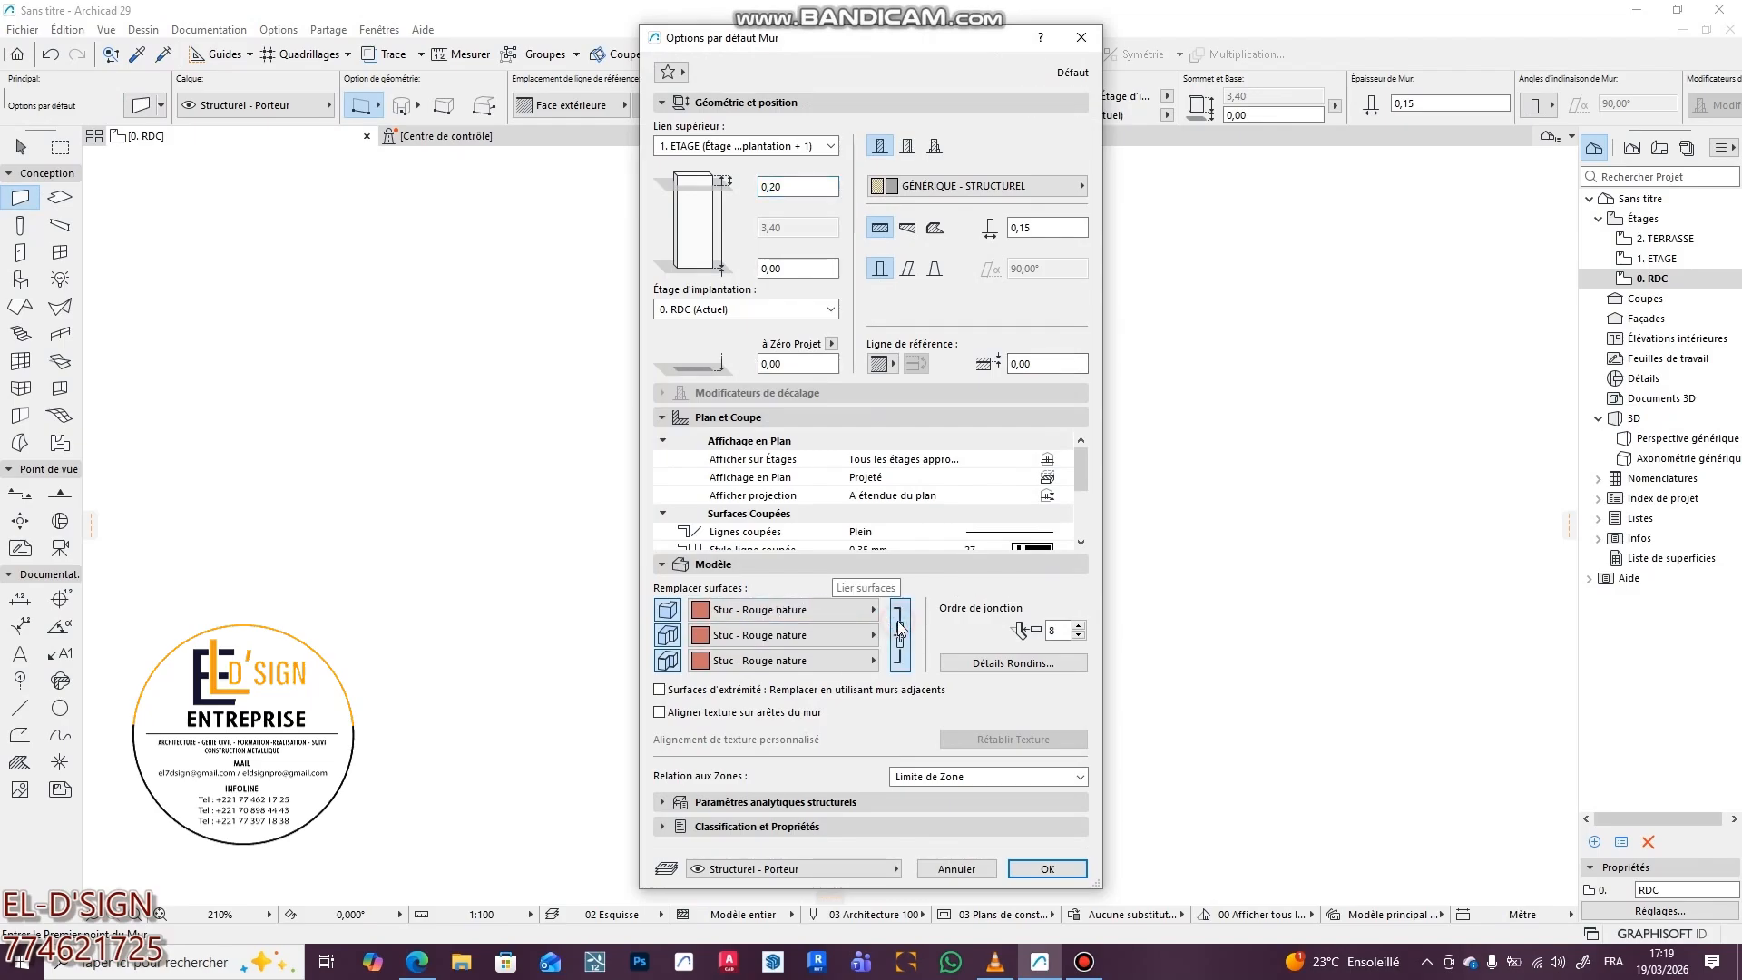
pyautogui.click(898, 629)
pyautogui.click(849, 638)
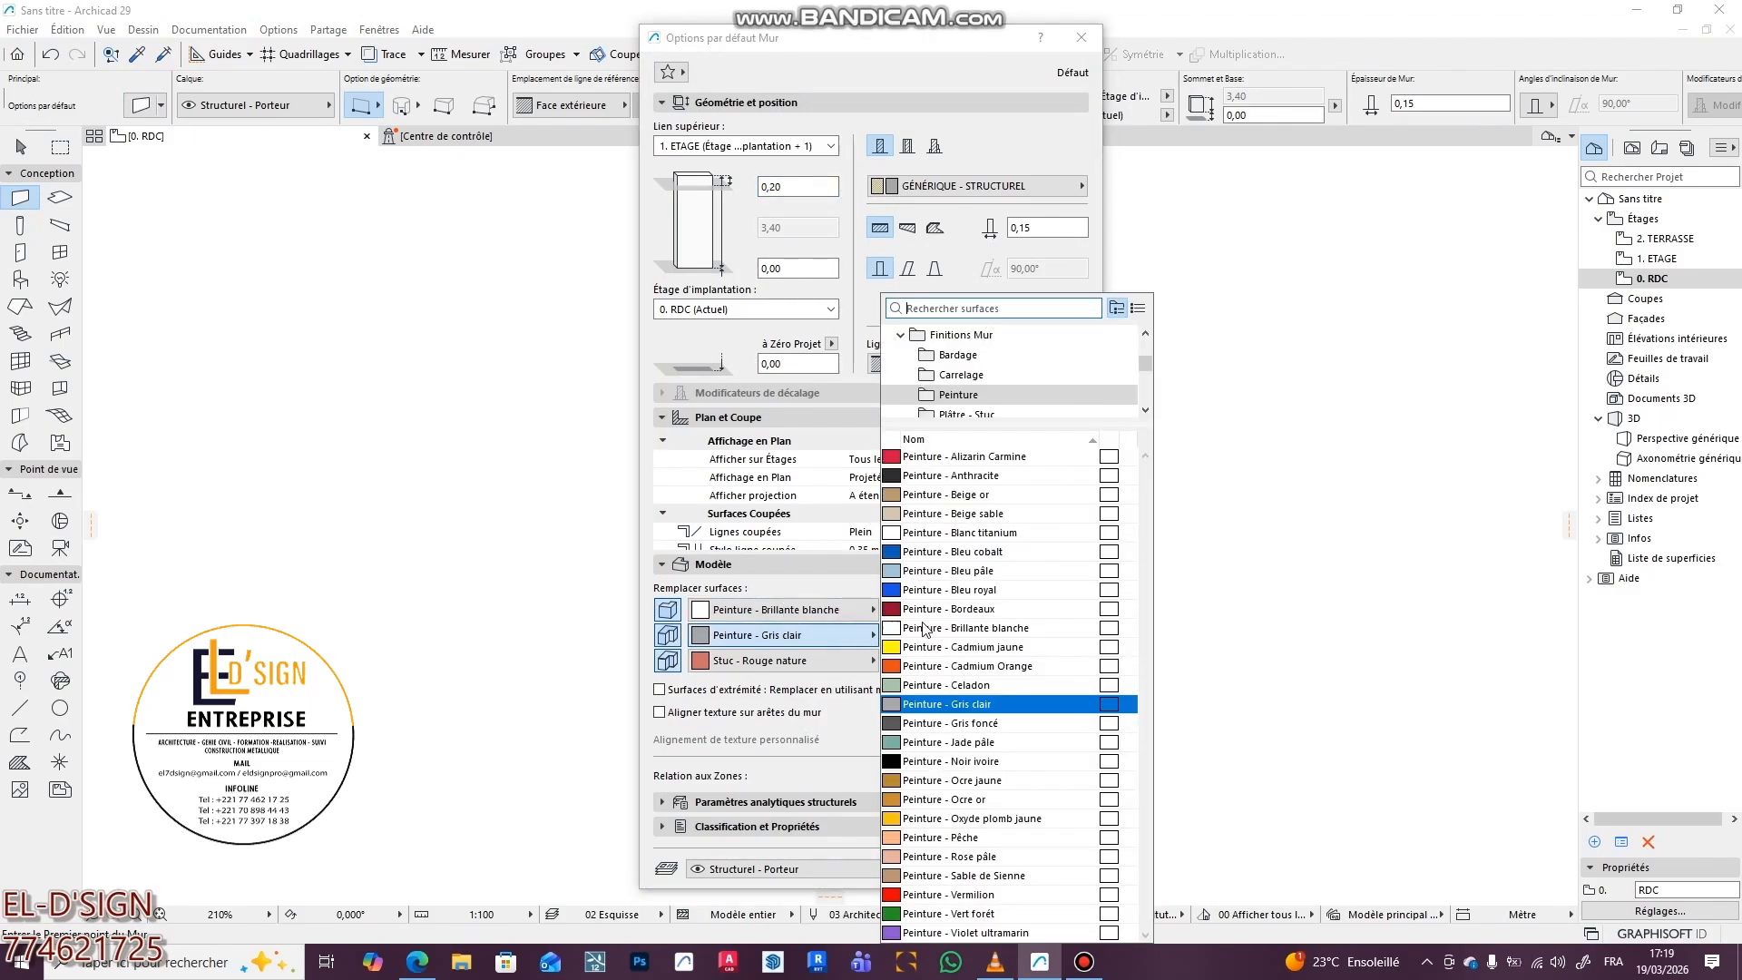
pyautogui.click(924, 627)
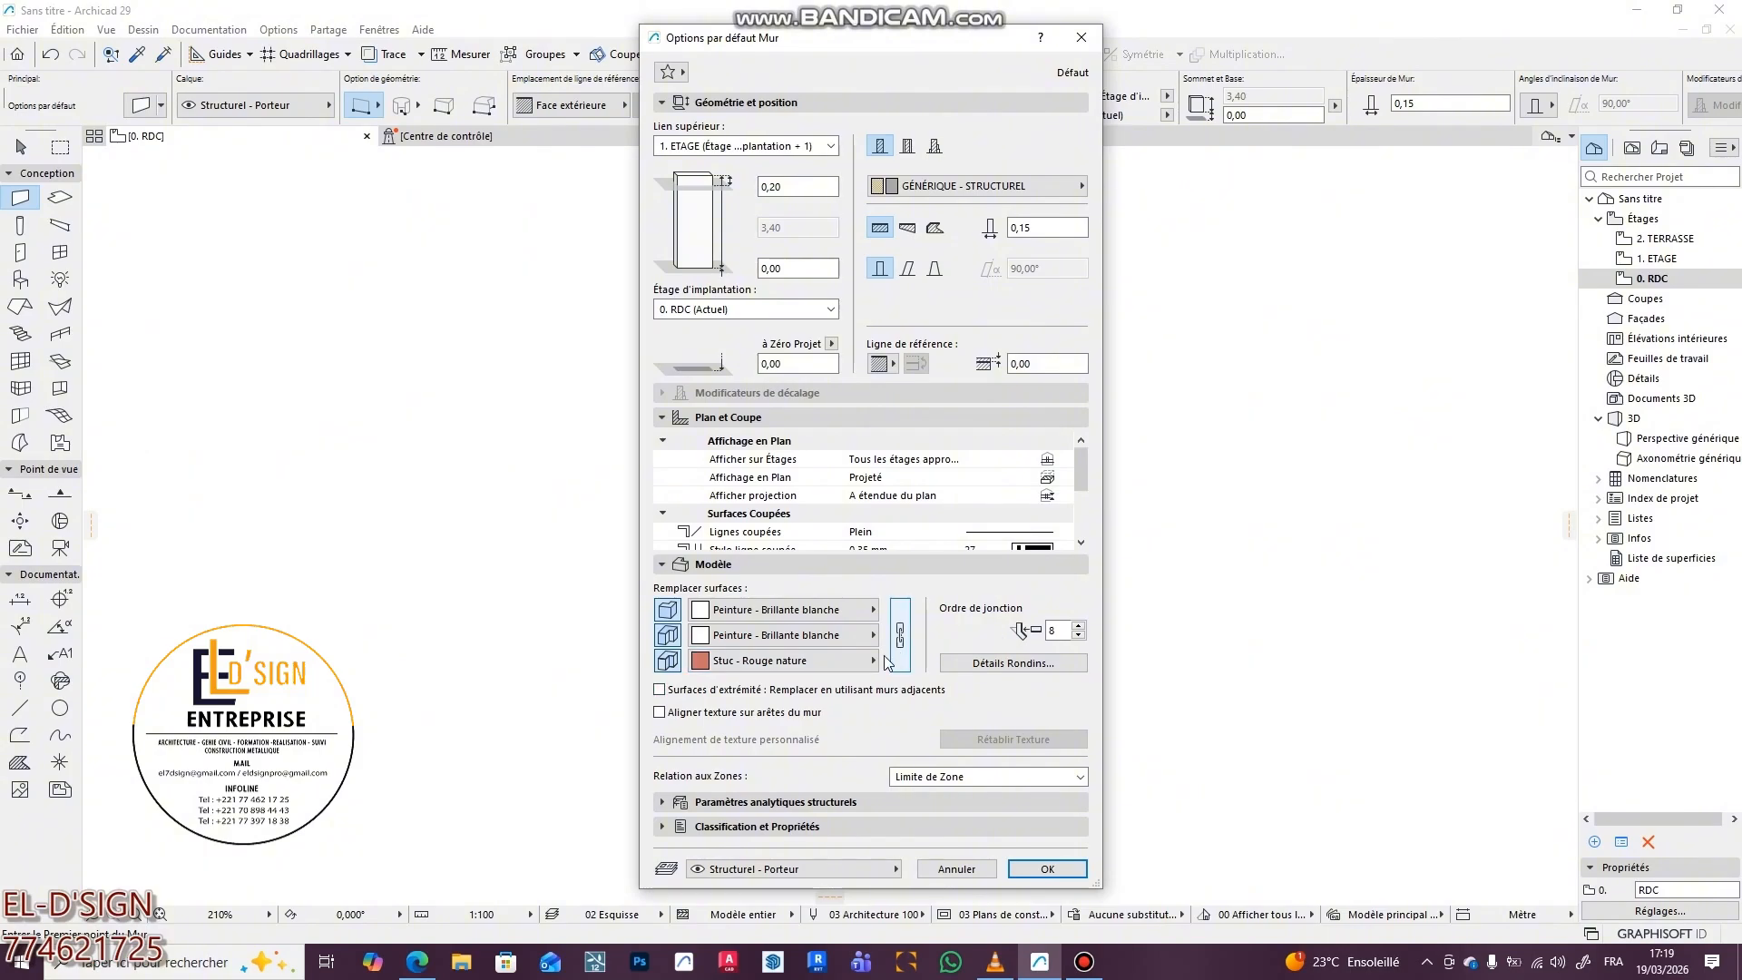
# - Set the default wall's inside face surface to Peinture - Brillante blanche and confirm the settings
pyautogui.click(872, 660)
pyautogui.click(961, 826)
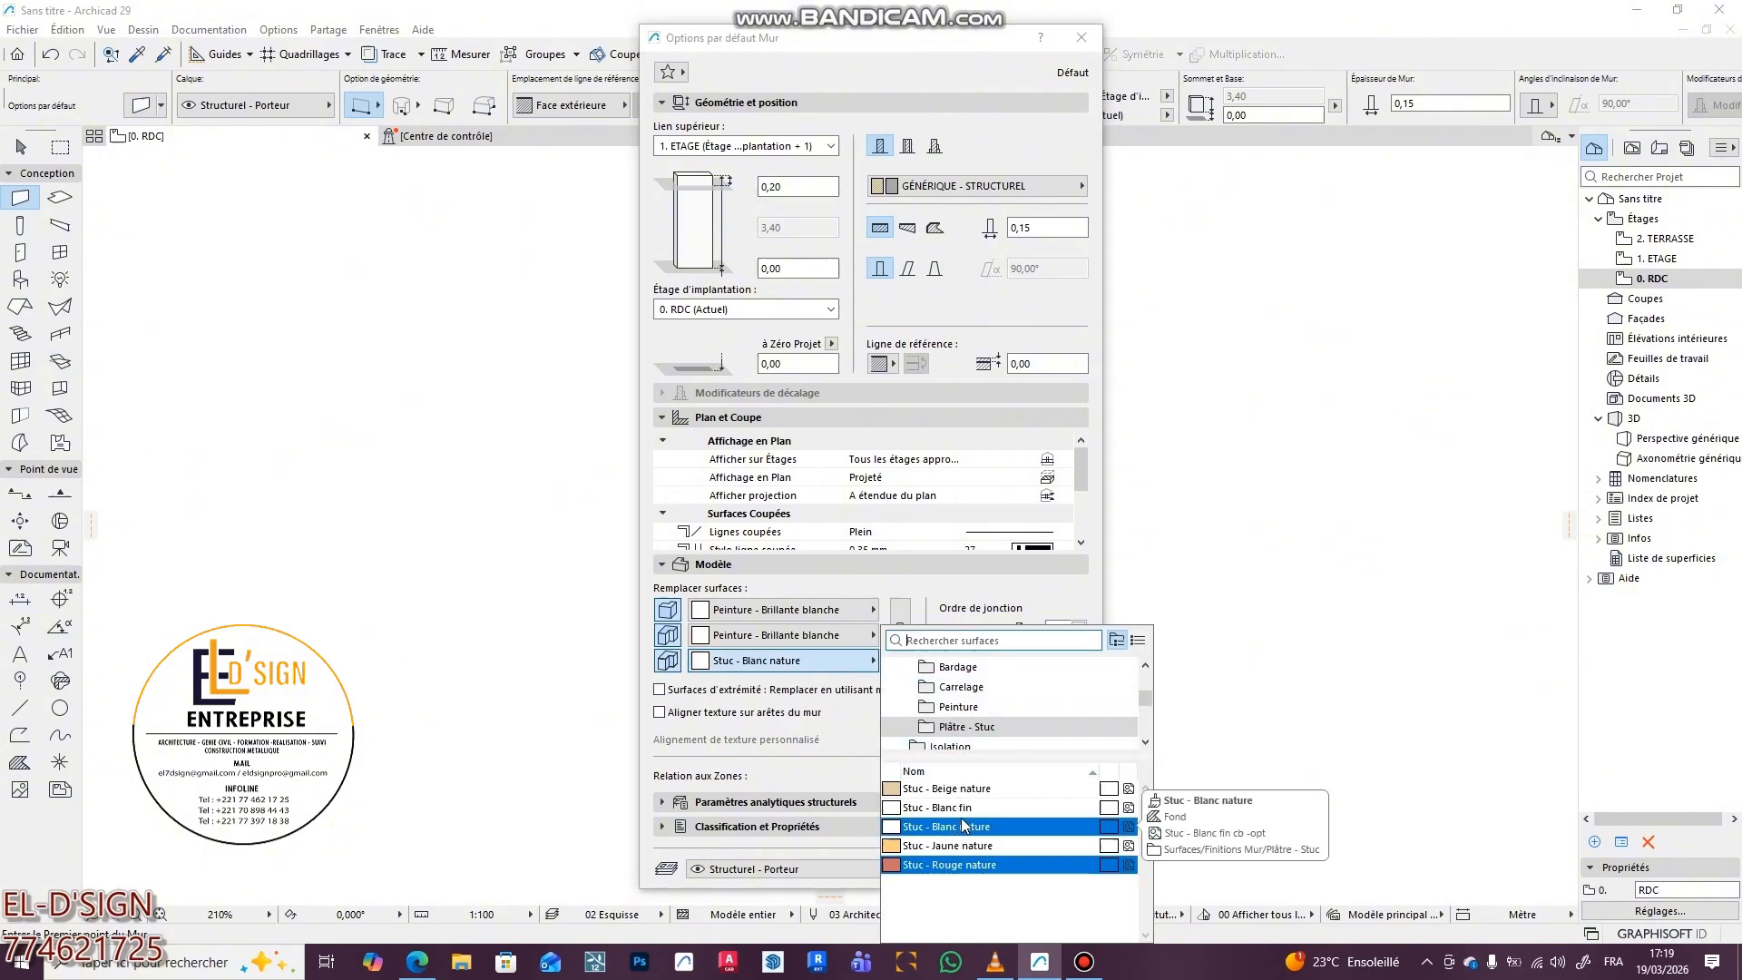
pyautogui.write('p')
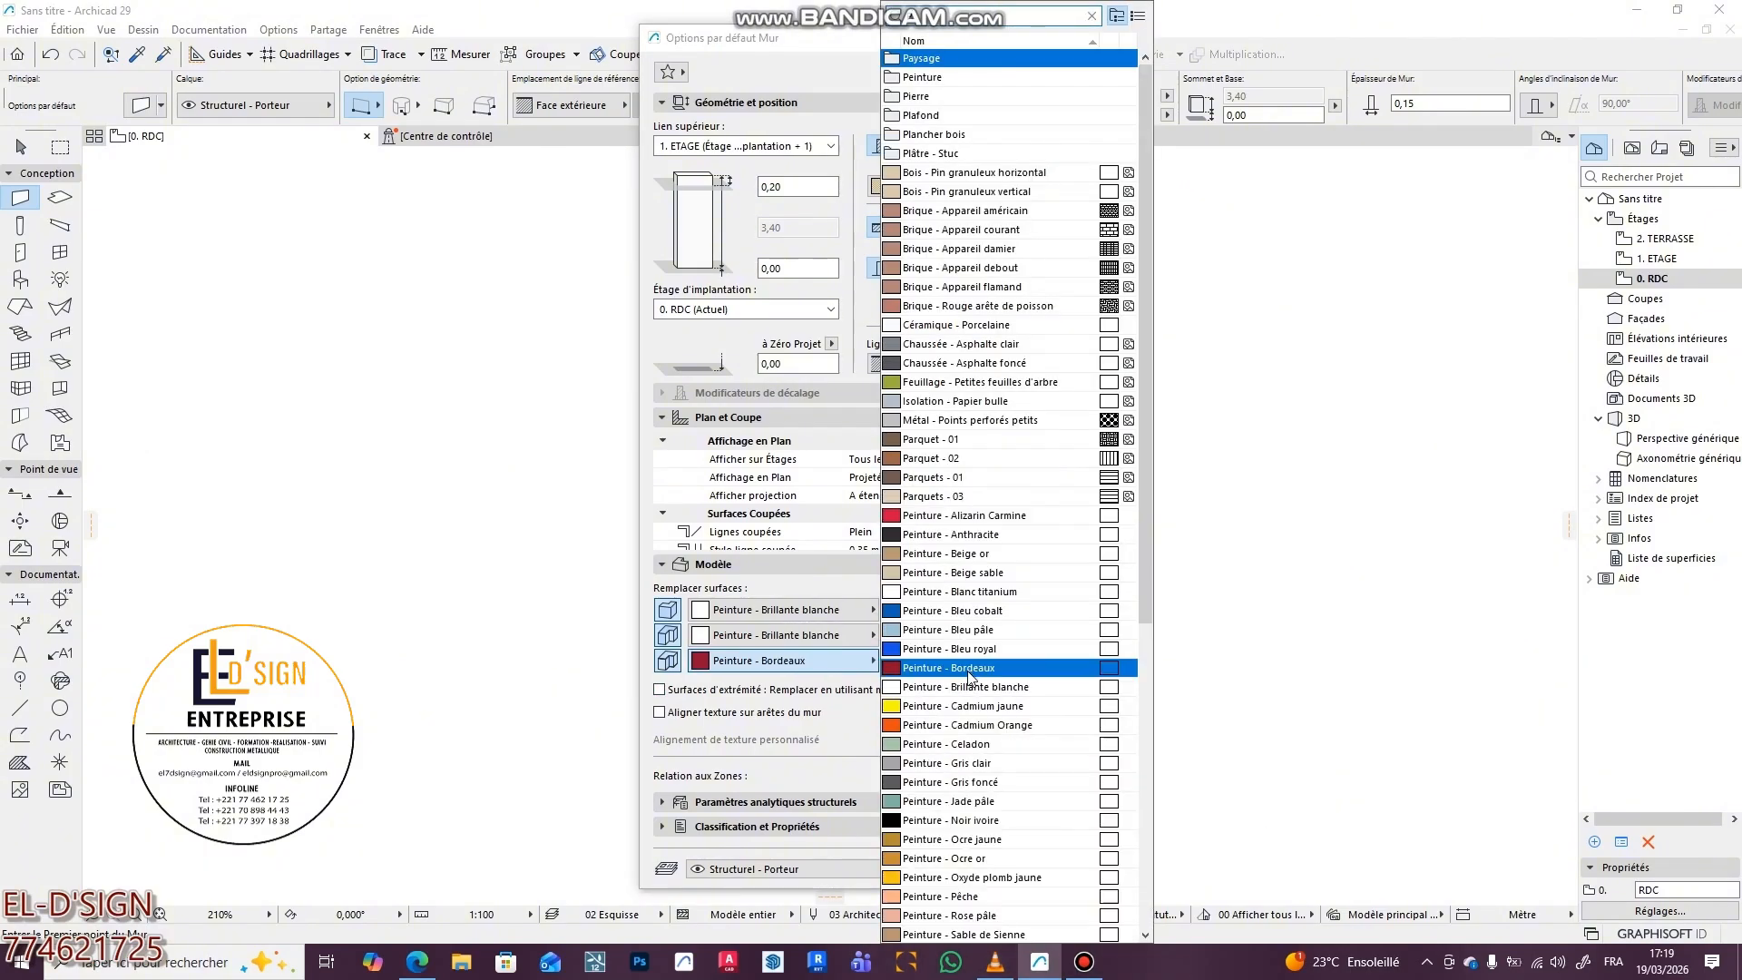
pyautogui.click(969, 687)
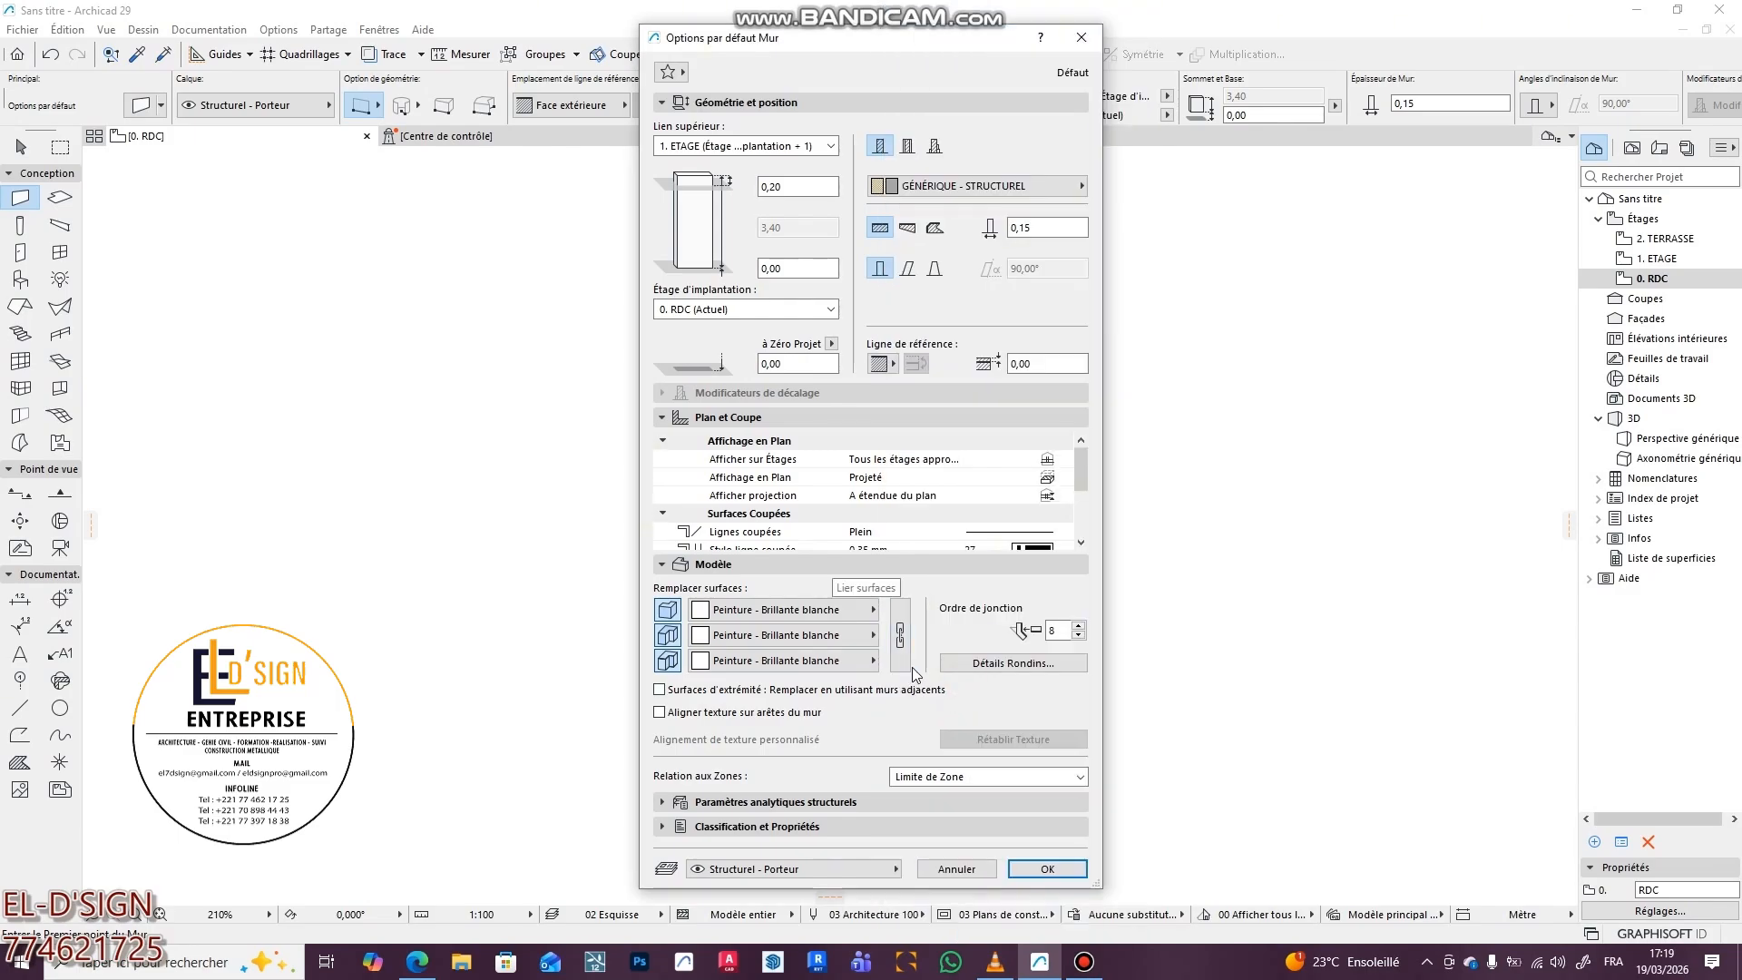
pyautogui.click(1040, 863)
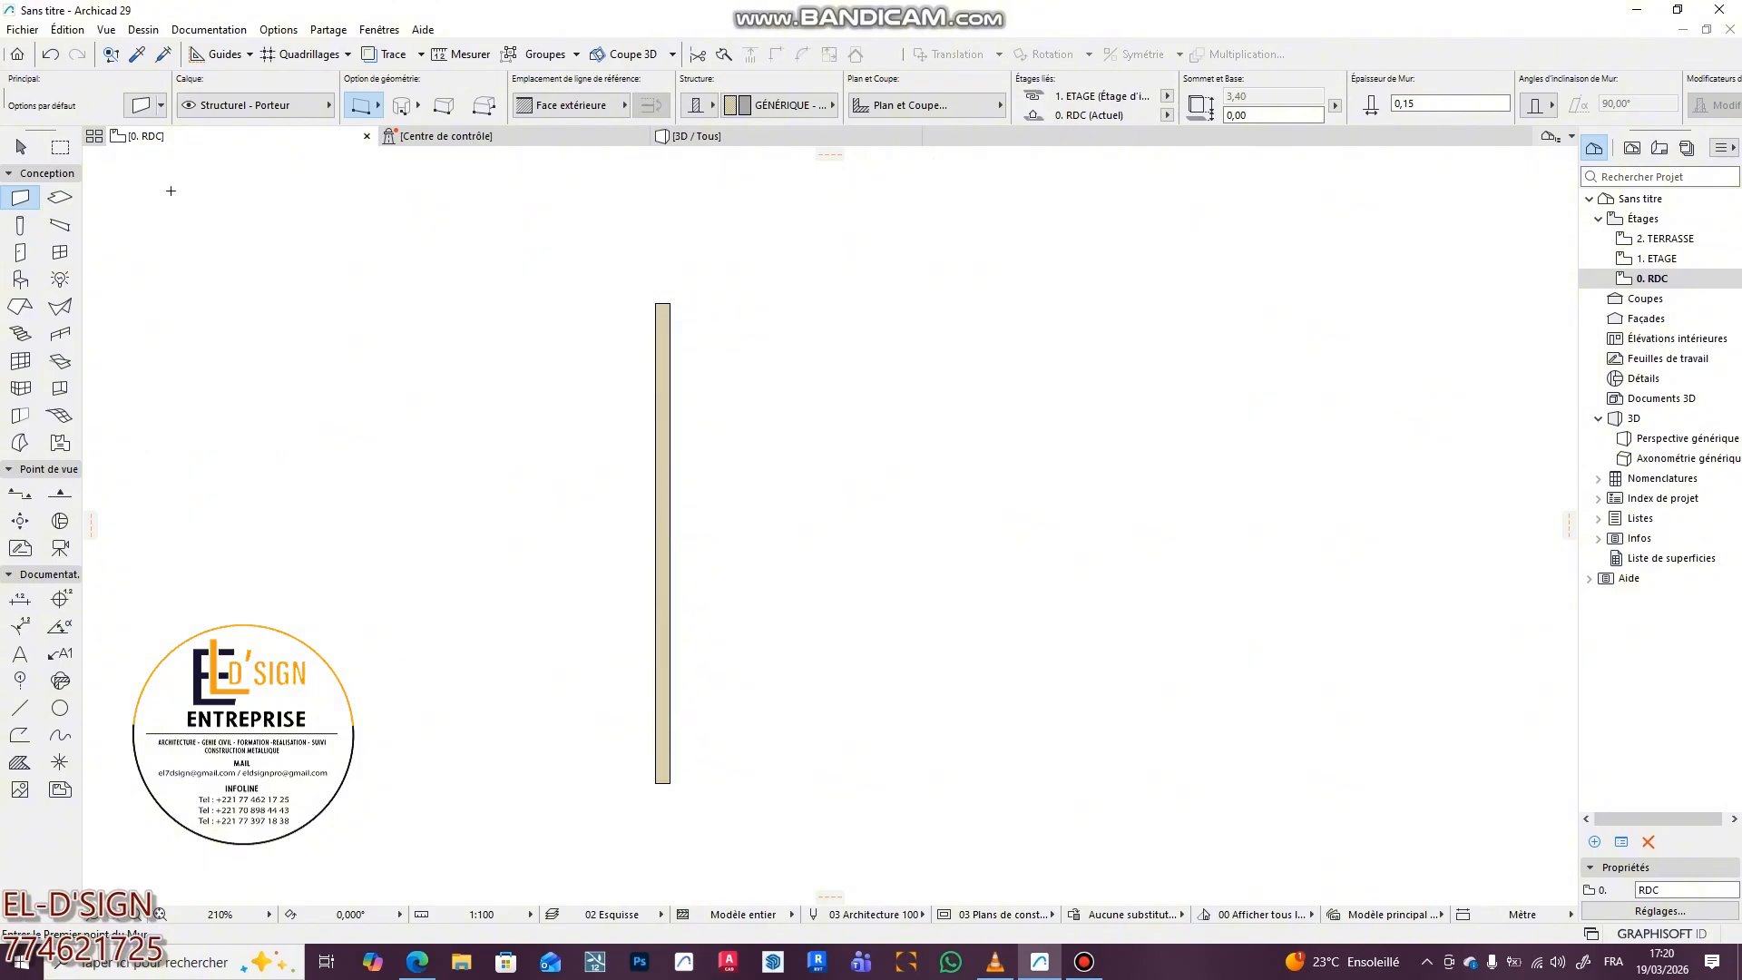
# - Delete the 5 m test wall from the RDC floor plan
pyautogui.click(20, 147)
pyautogui.click(659, 311)
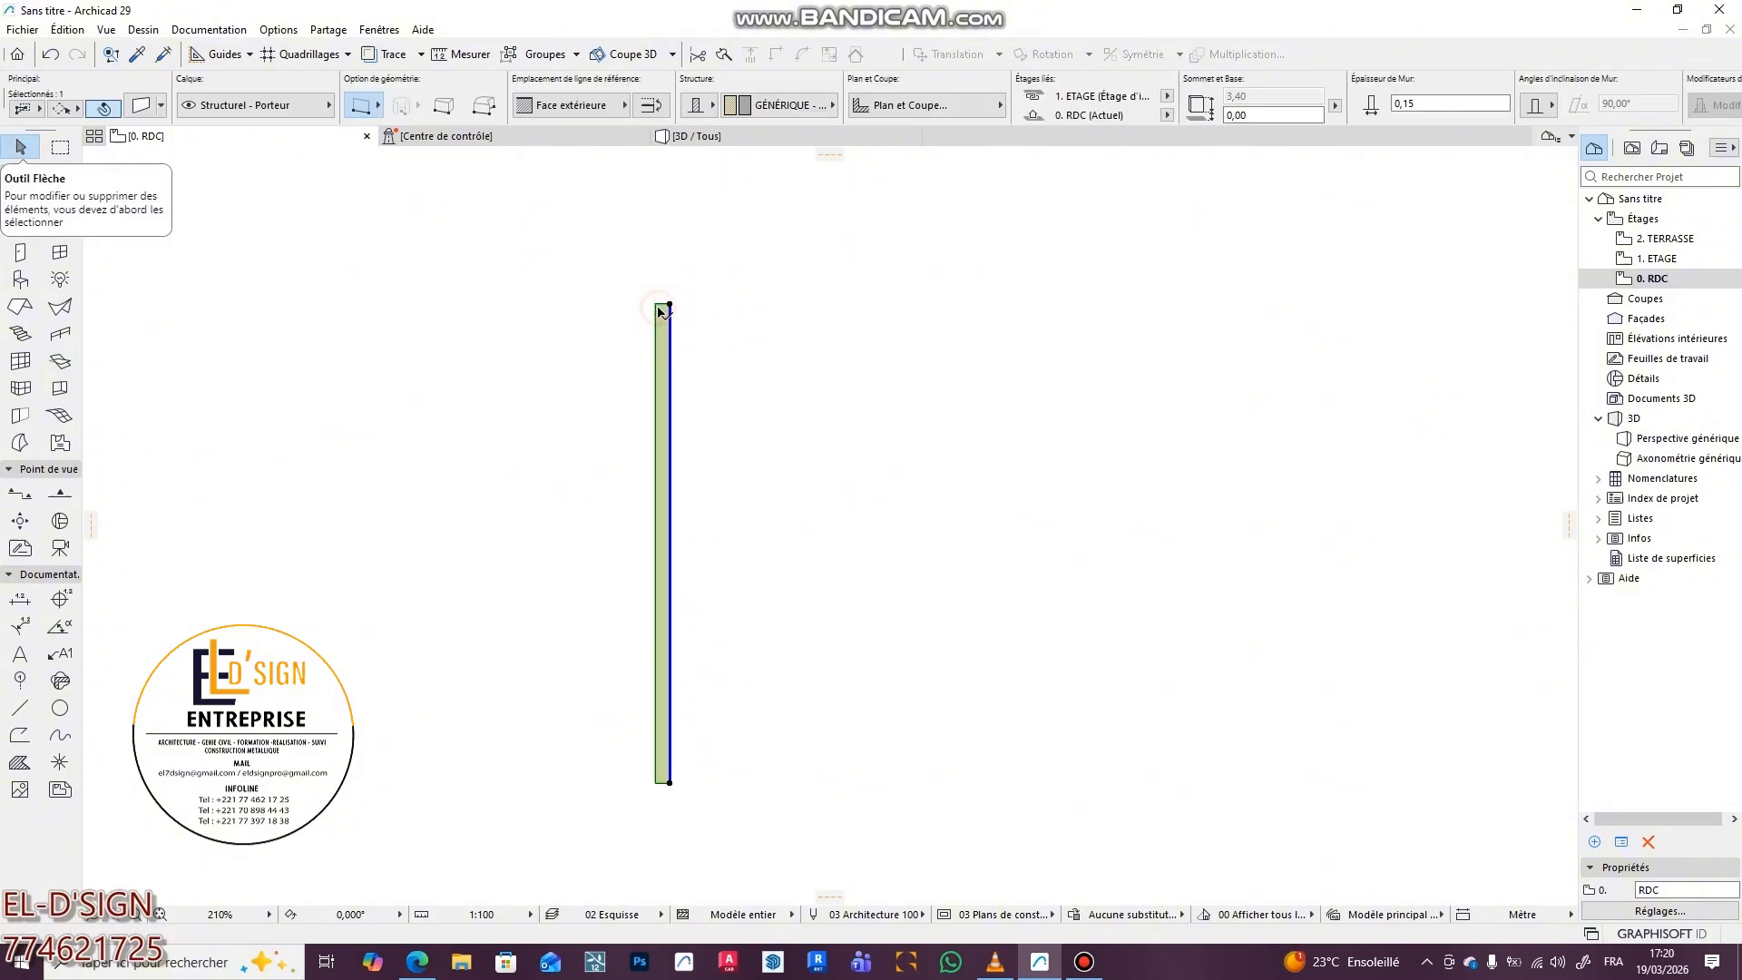
pyautogui.press('Delete')
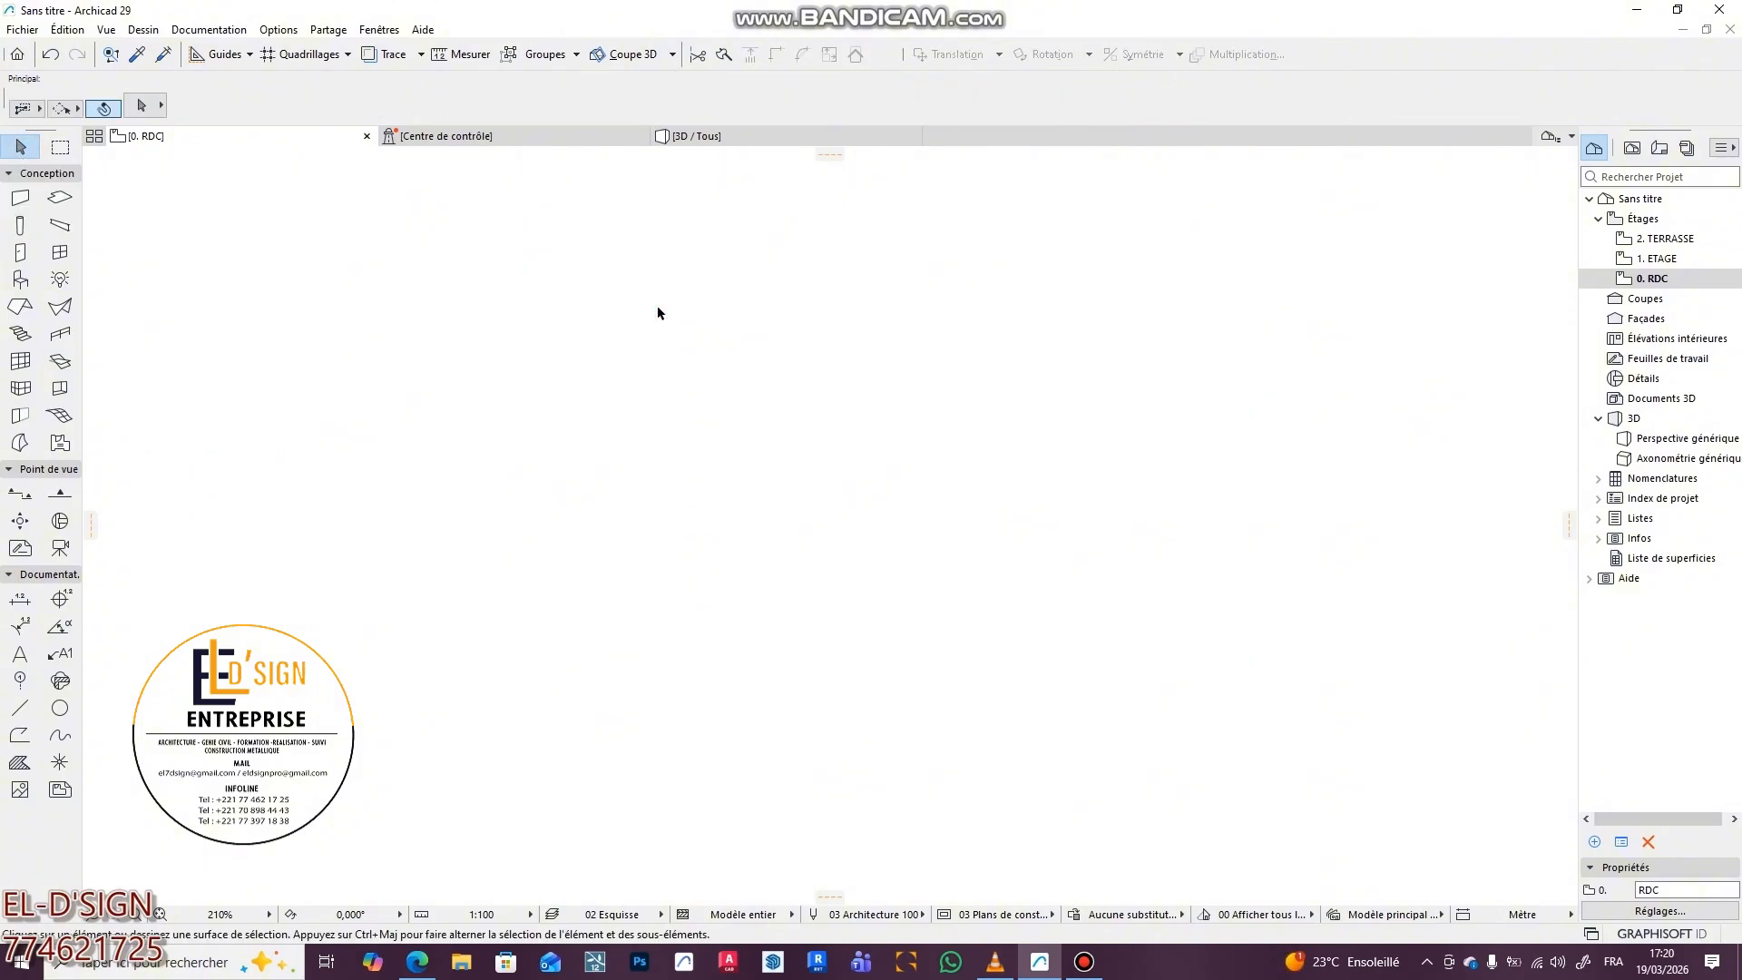
# - Draw one straight vertical wall in the empty floor plan using the Wall tool's single-wall geometry method
pyautogui.click(20, 198)
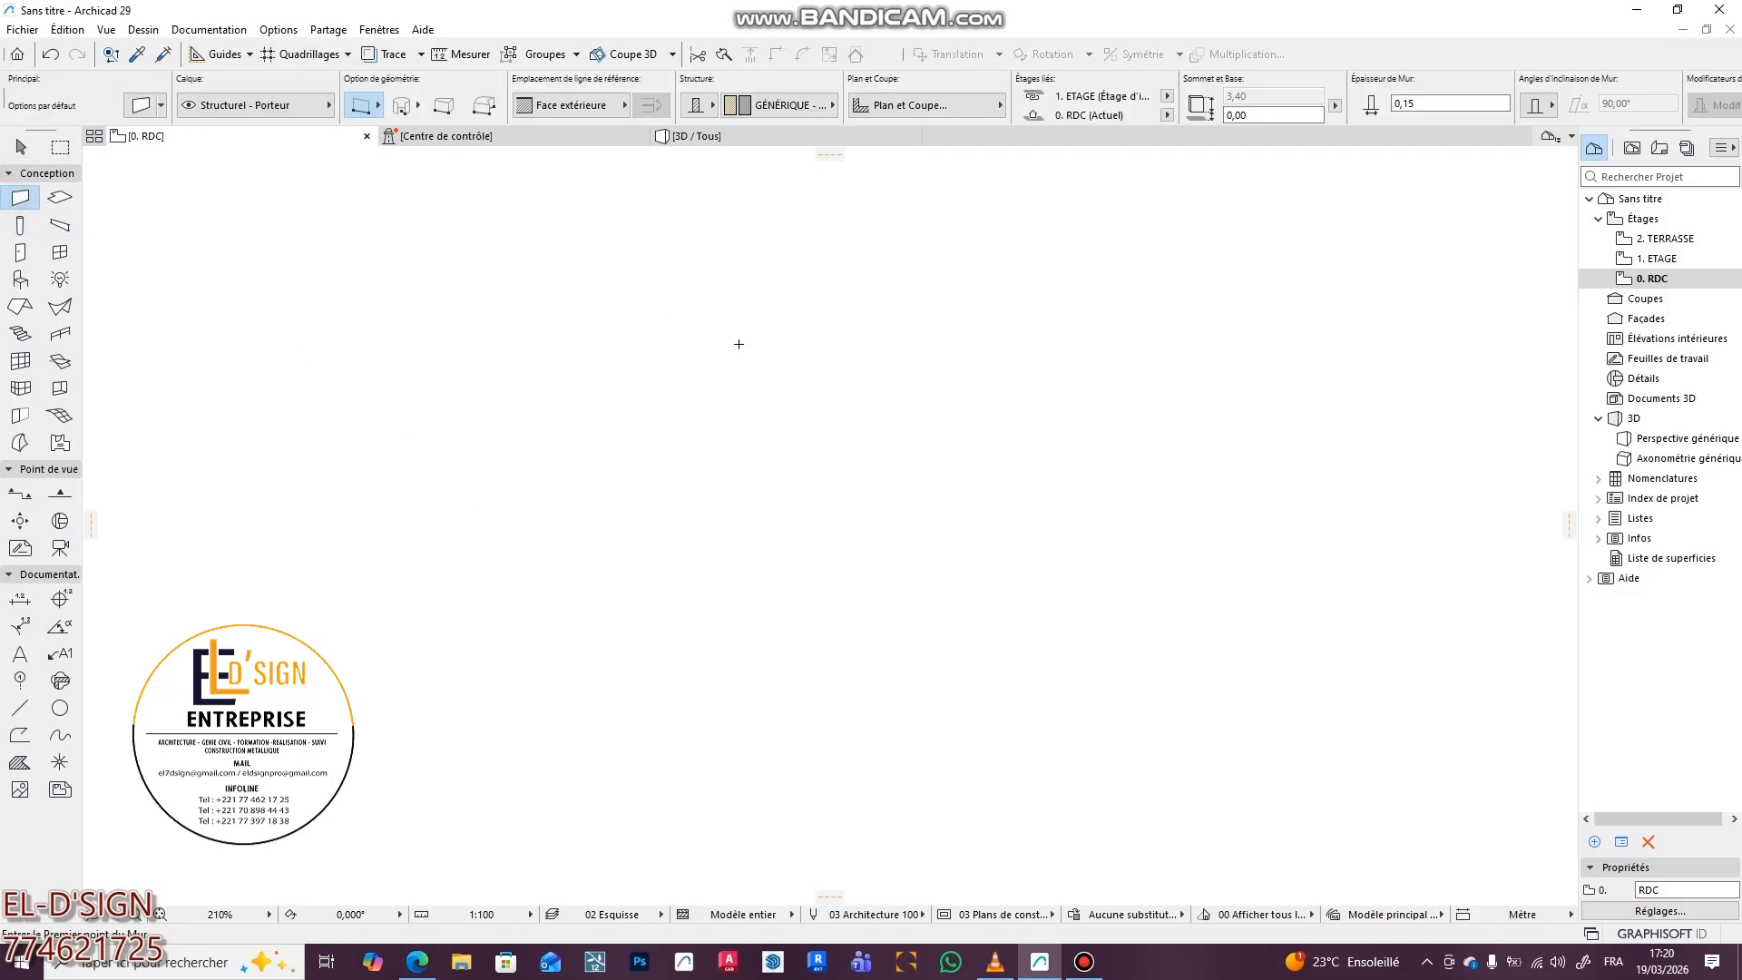
pyautogui.click(367, 106)
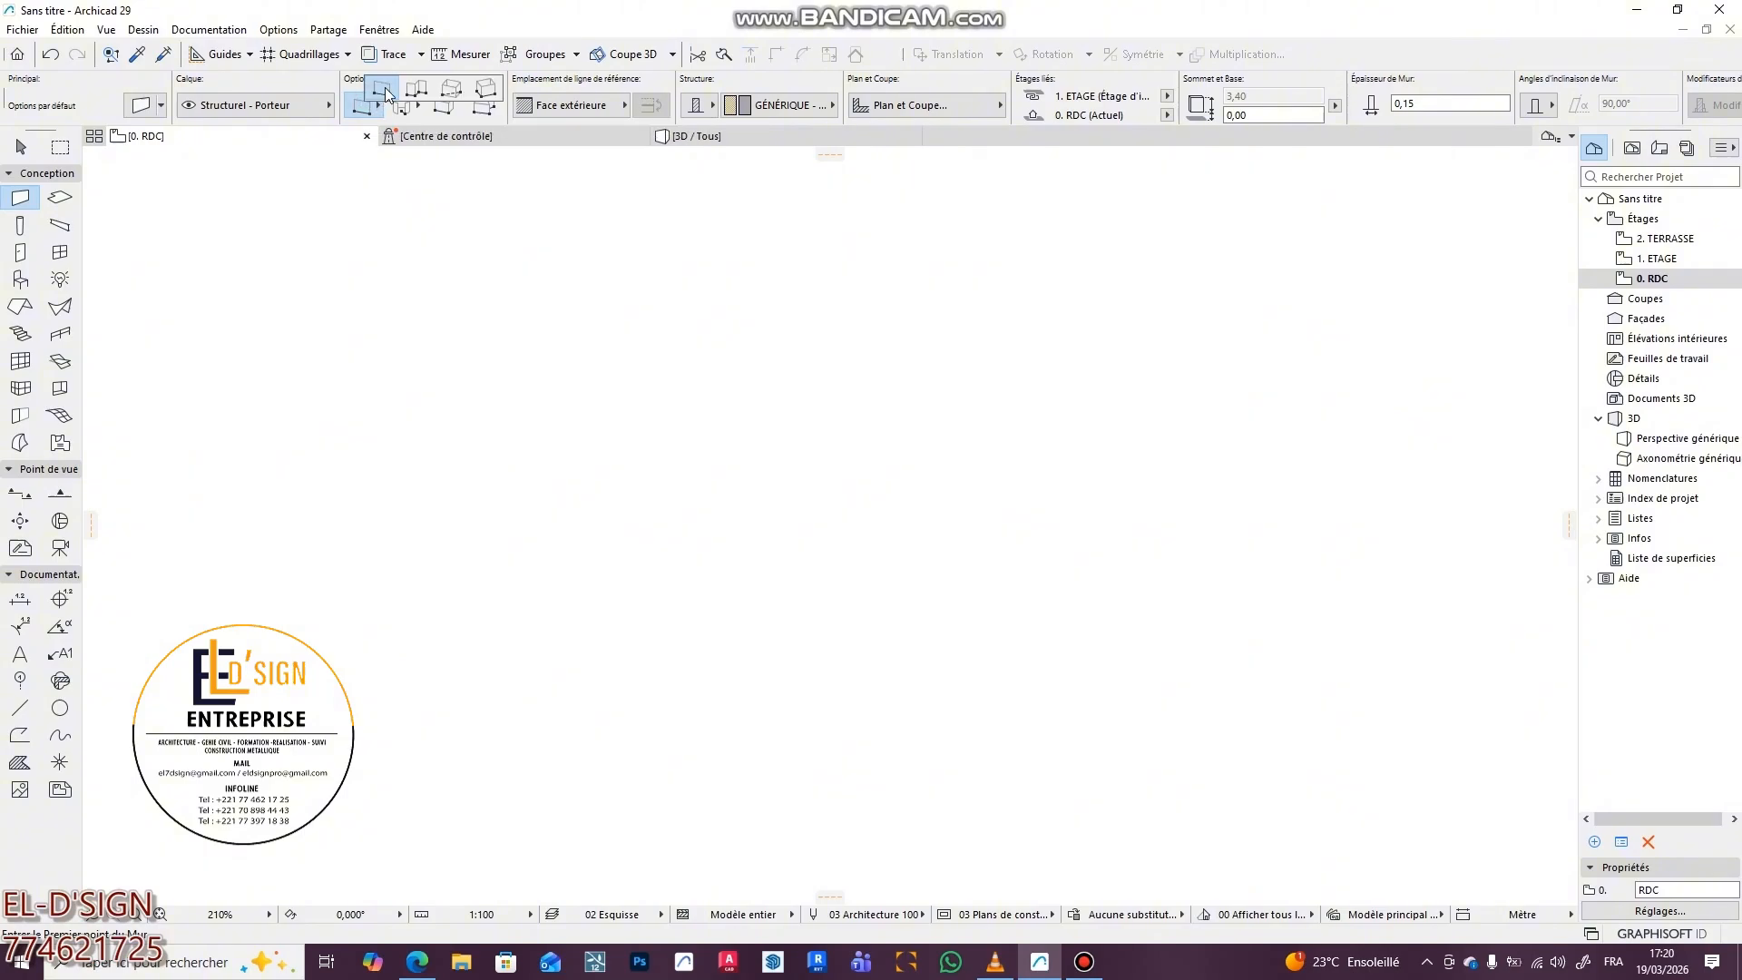
pyautogui.click(366, 105)
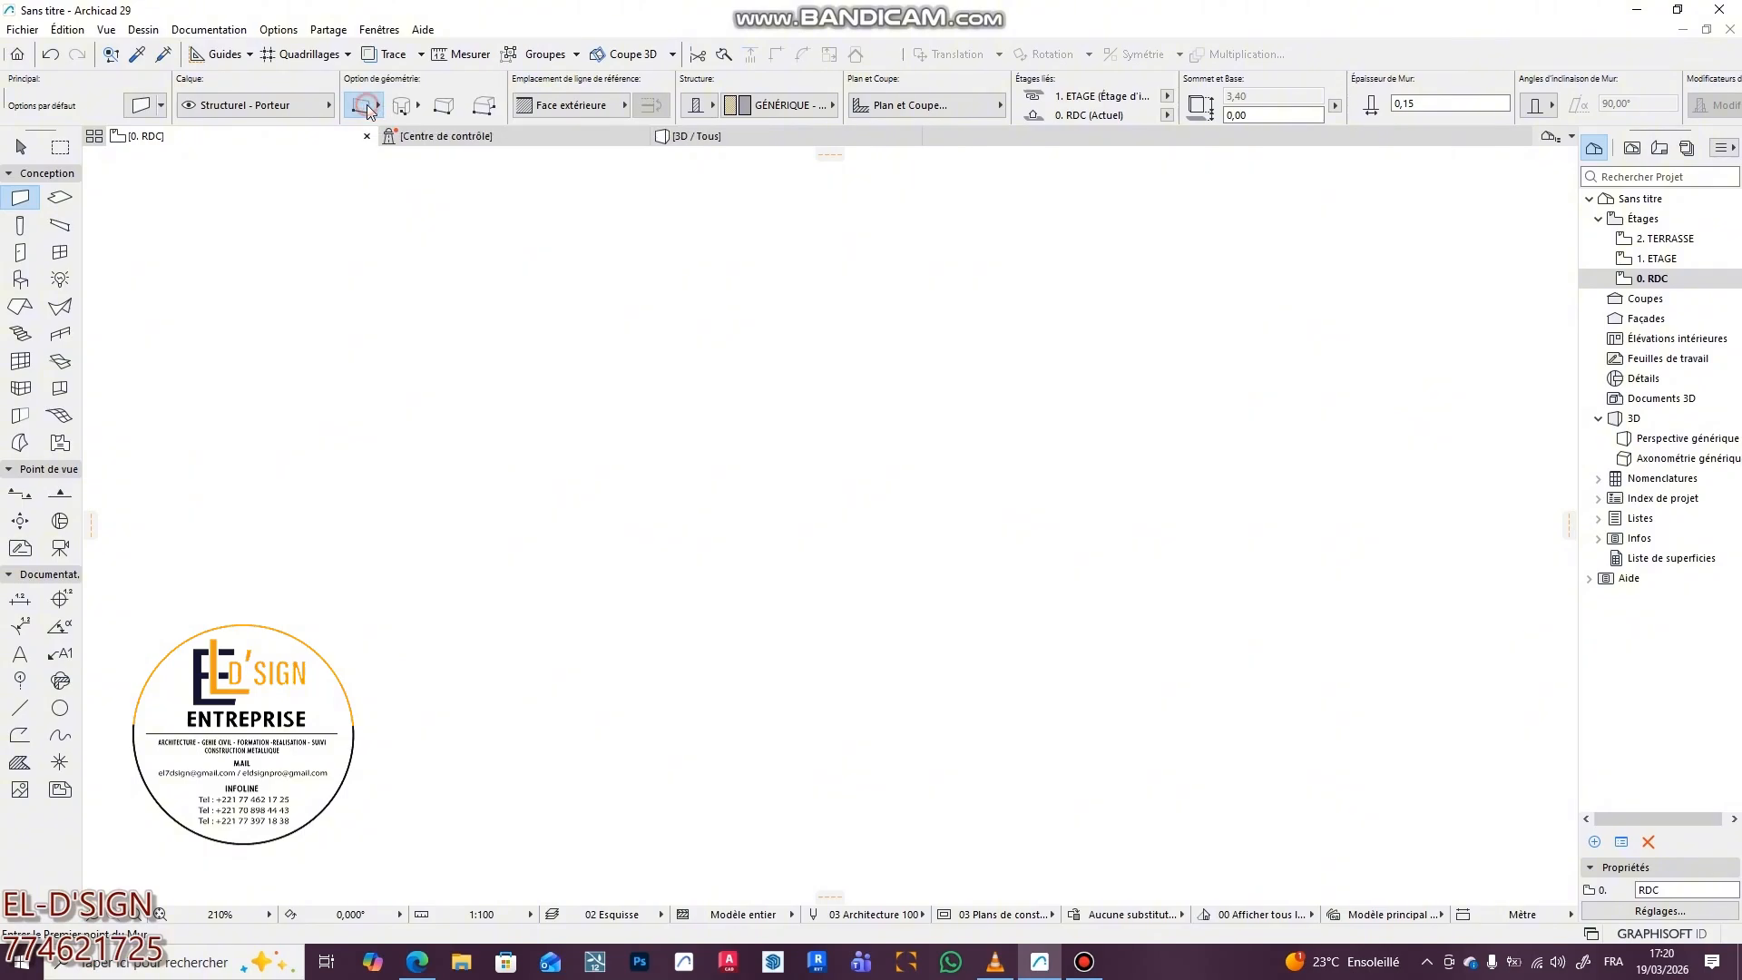
pyautogui.click(368, 107)
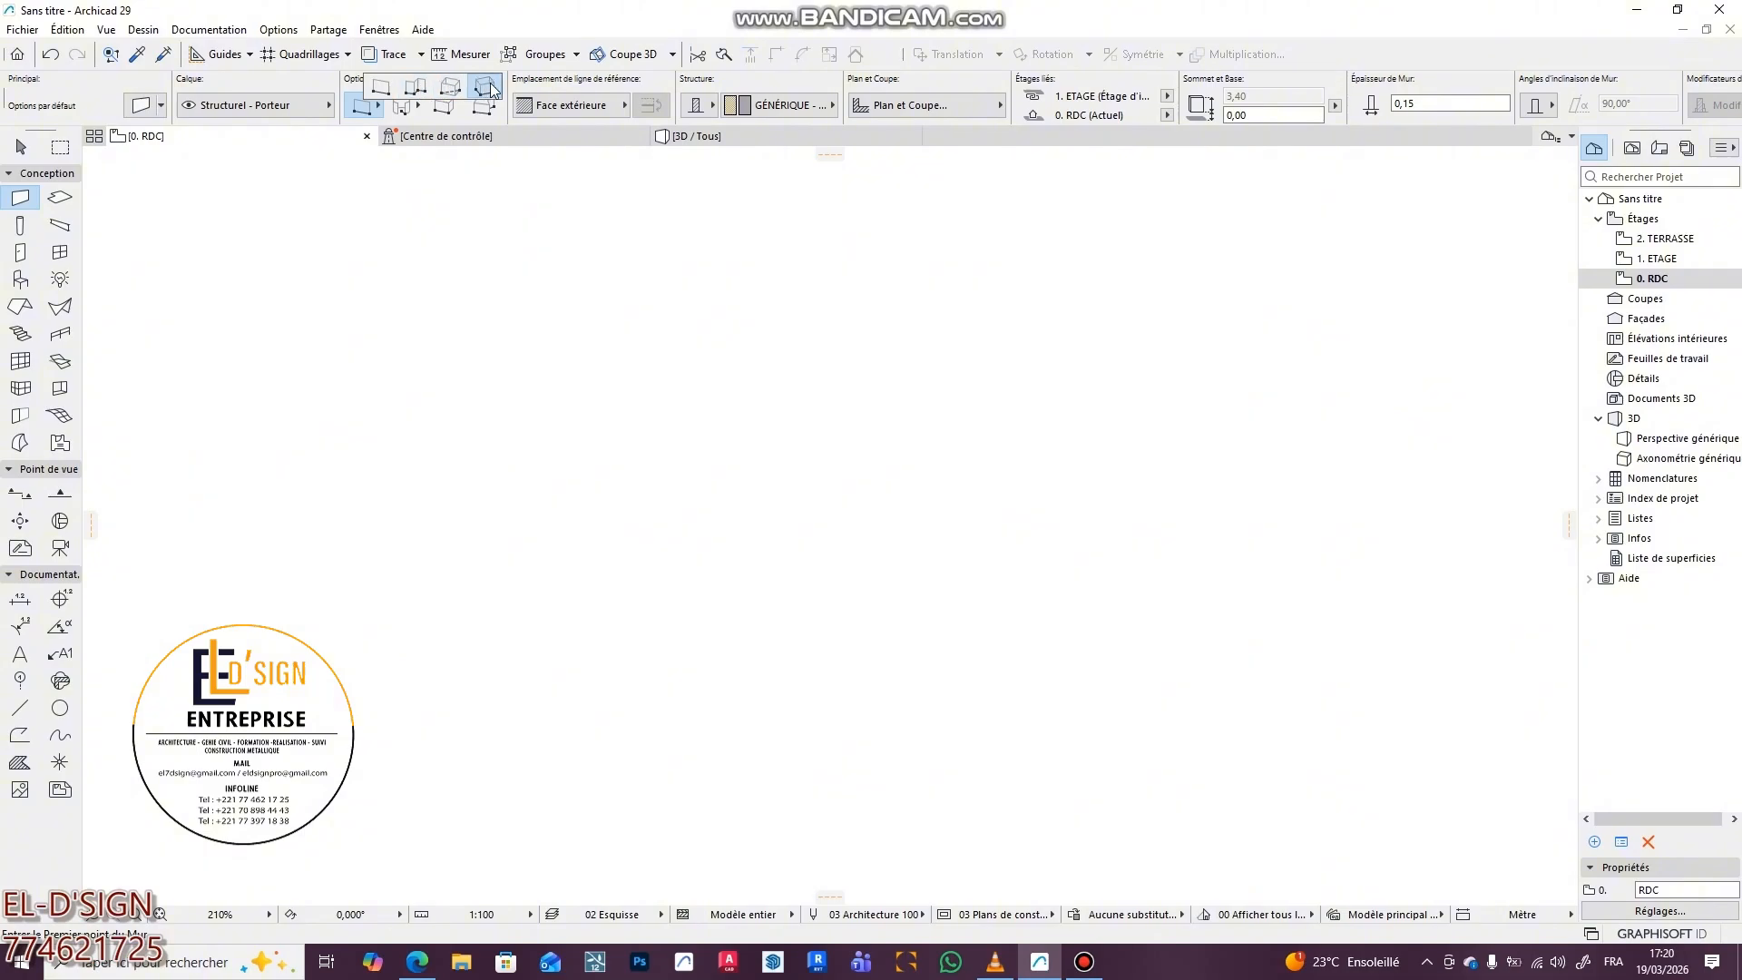
pyautogui.click(381, 89)
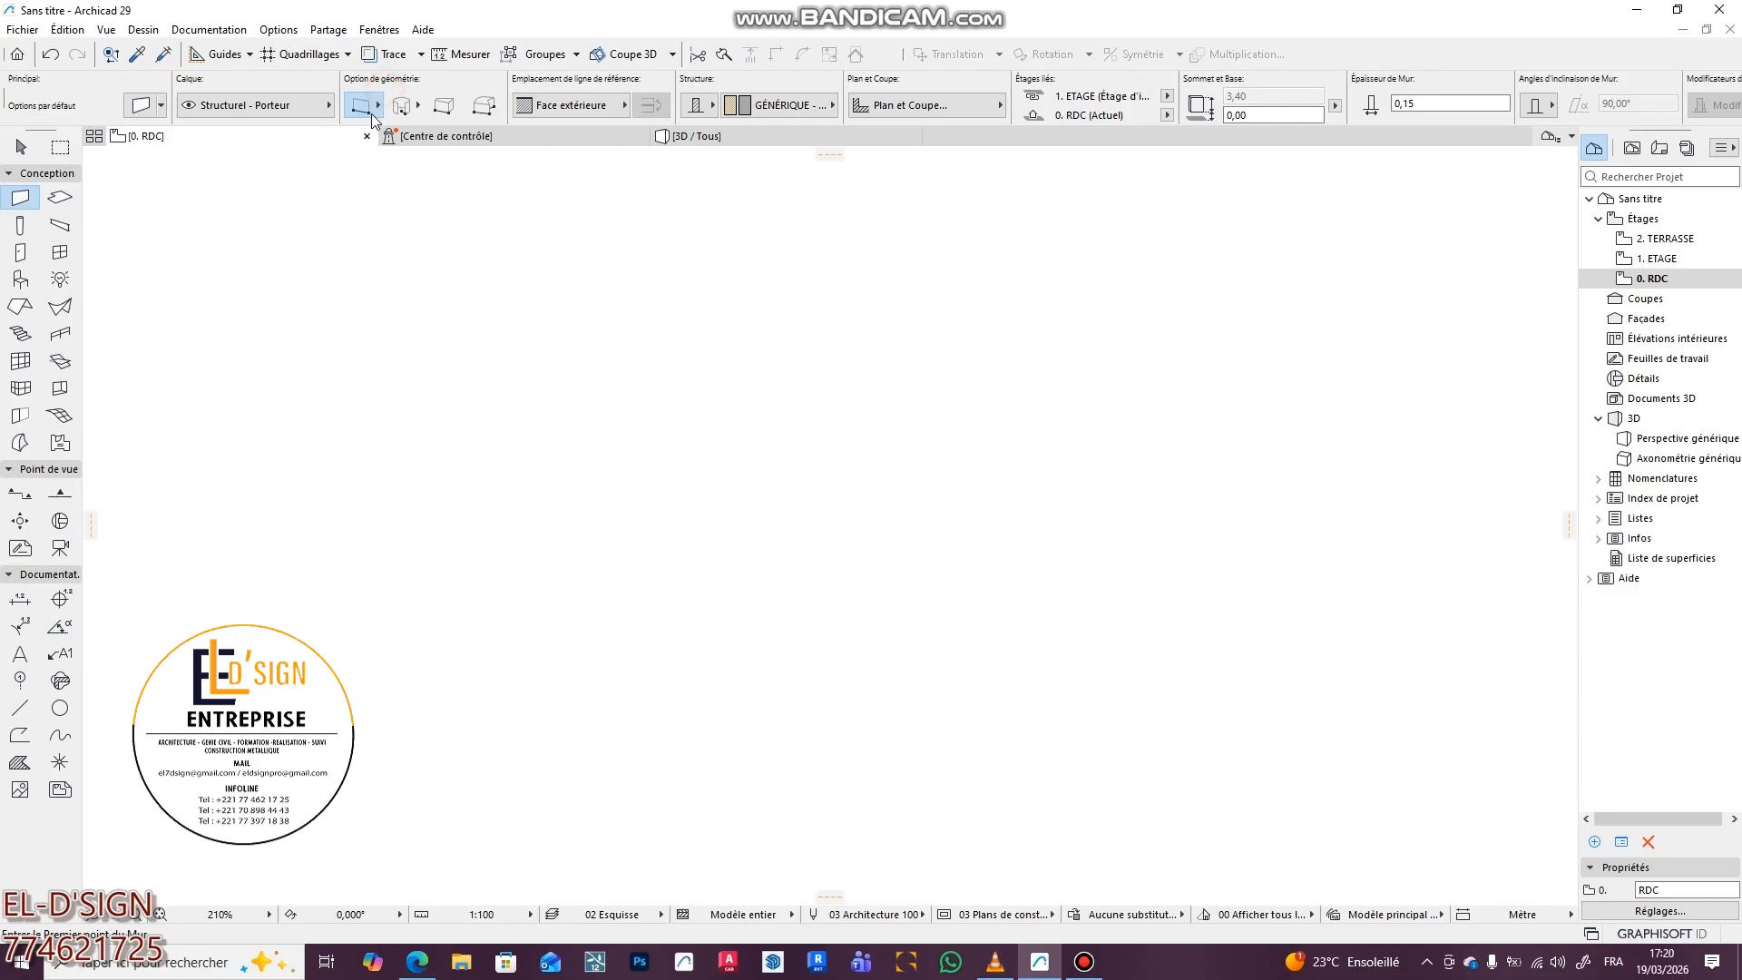
pyautogui.click(806, 708)
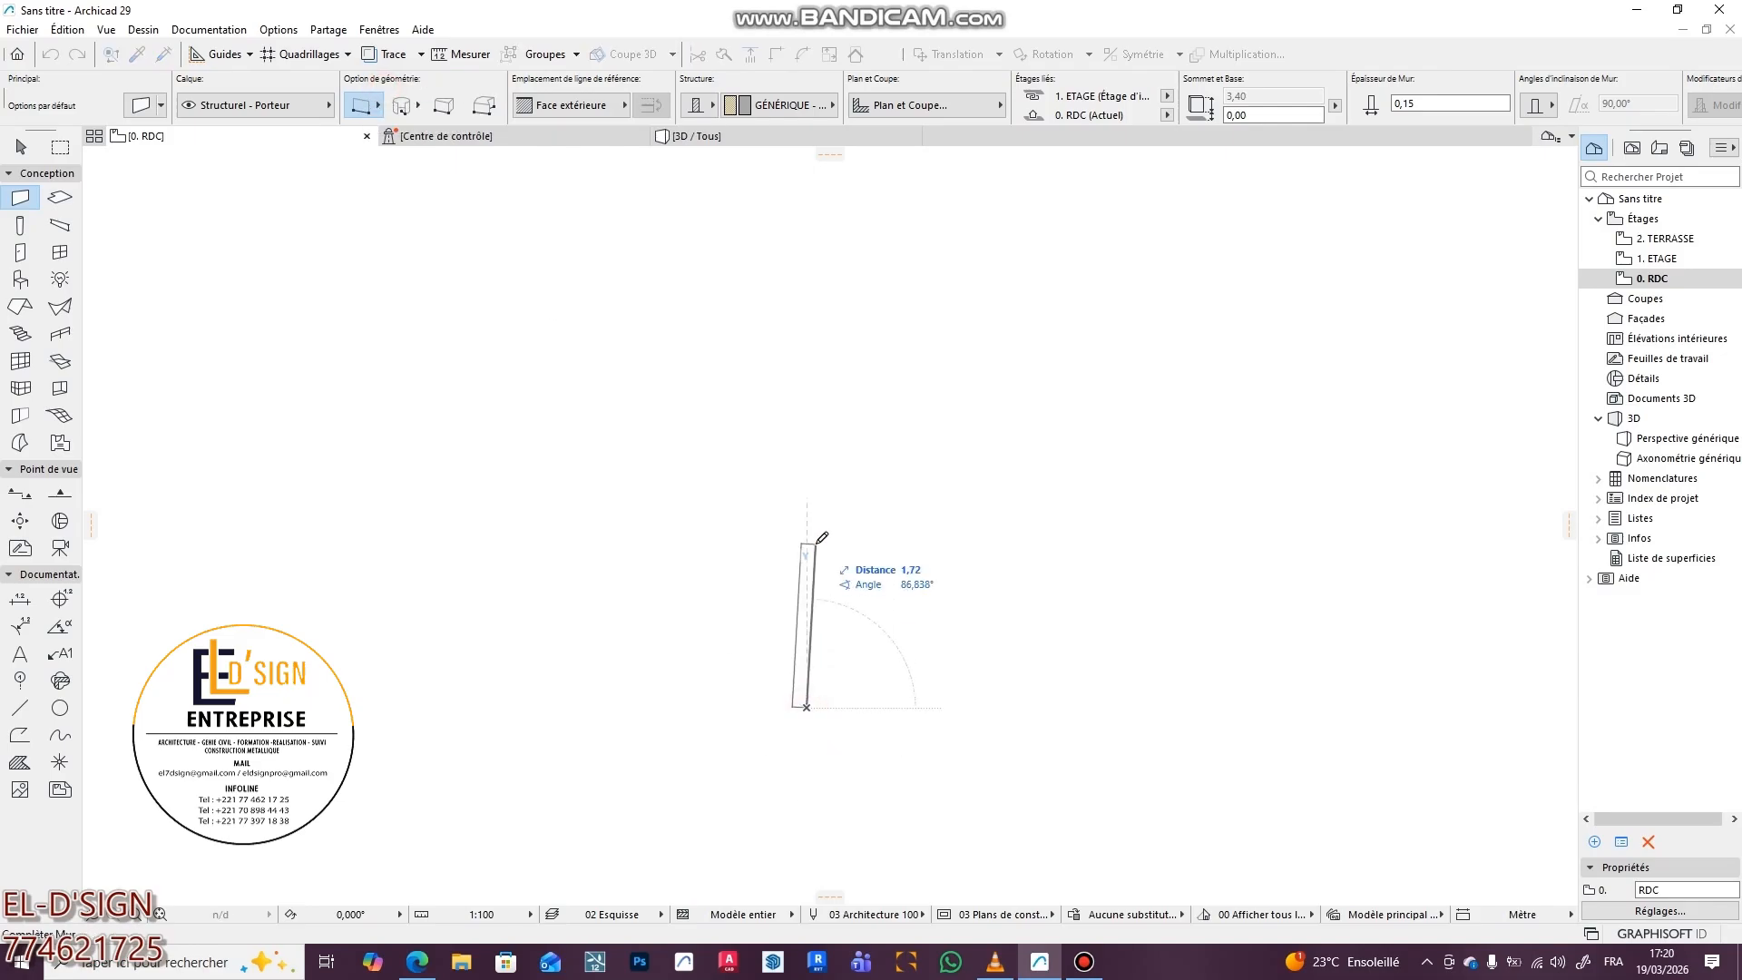
pyautogui.click(806, 392)
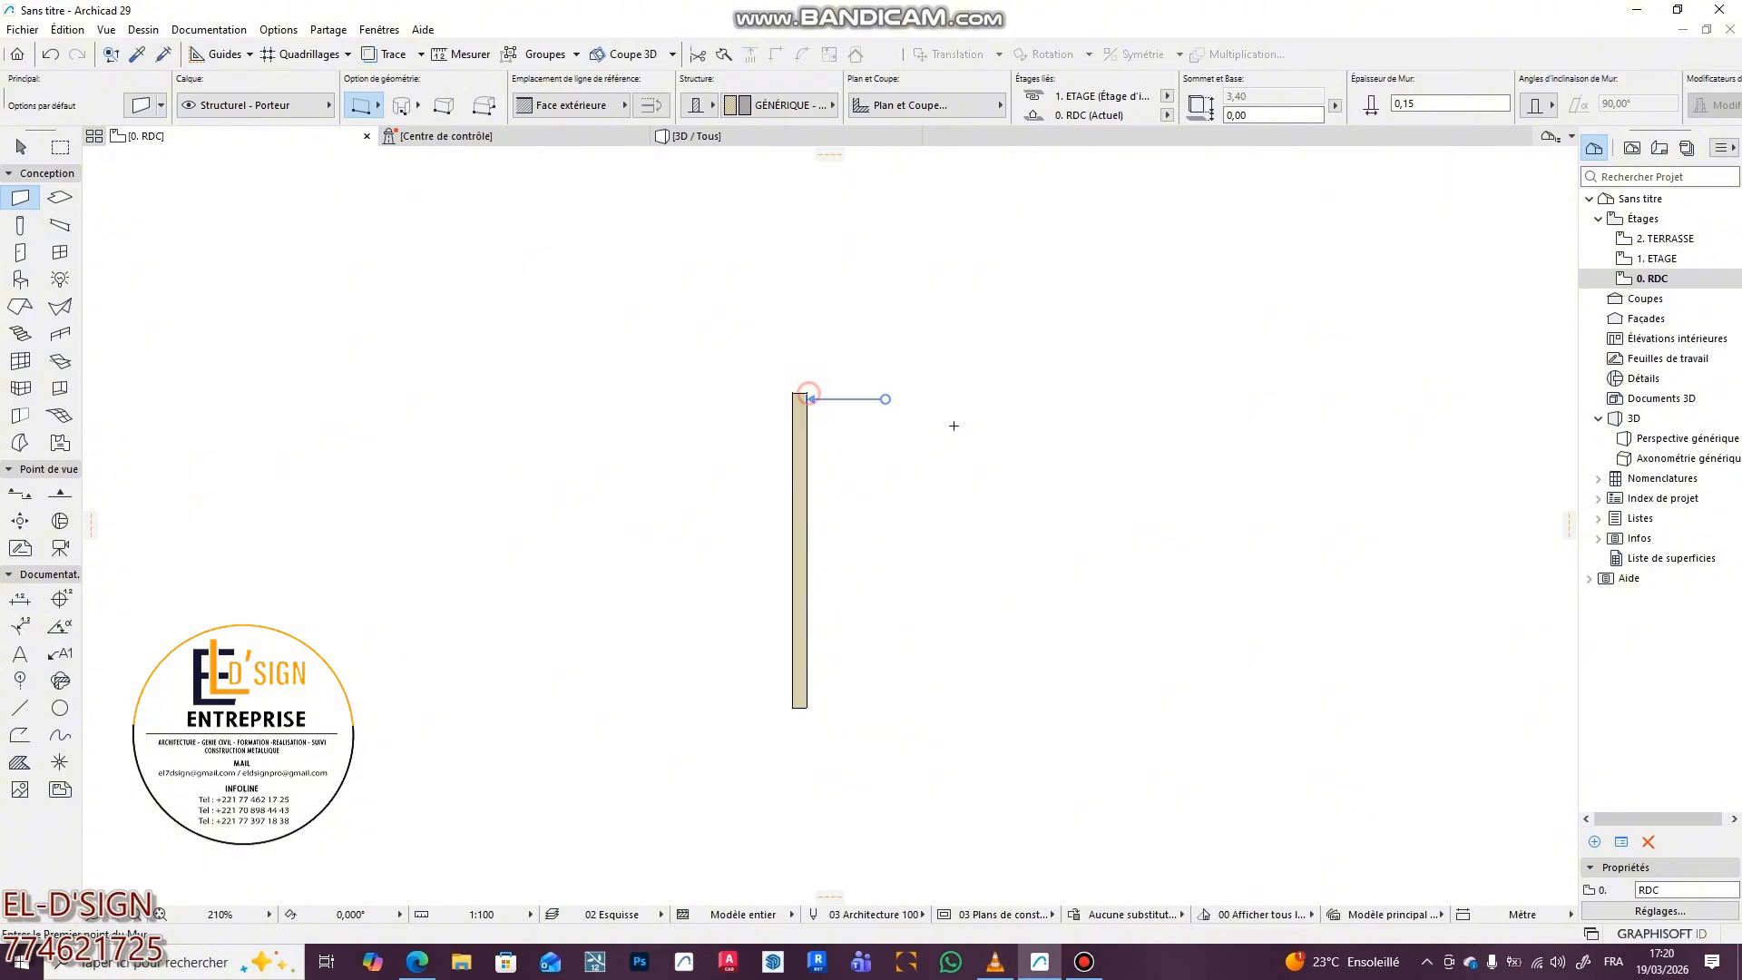
# - Draw a chained wall of five straight segments spiralling inward, to the right of the single wall
pyautogui.moveTo(917, 563); pyautogui.dragTo(682, 569, button='middle')
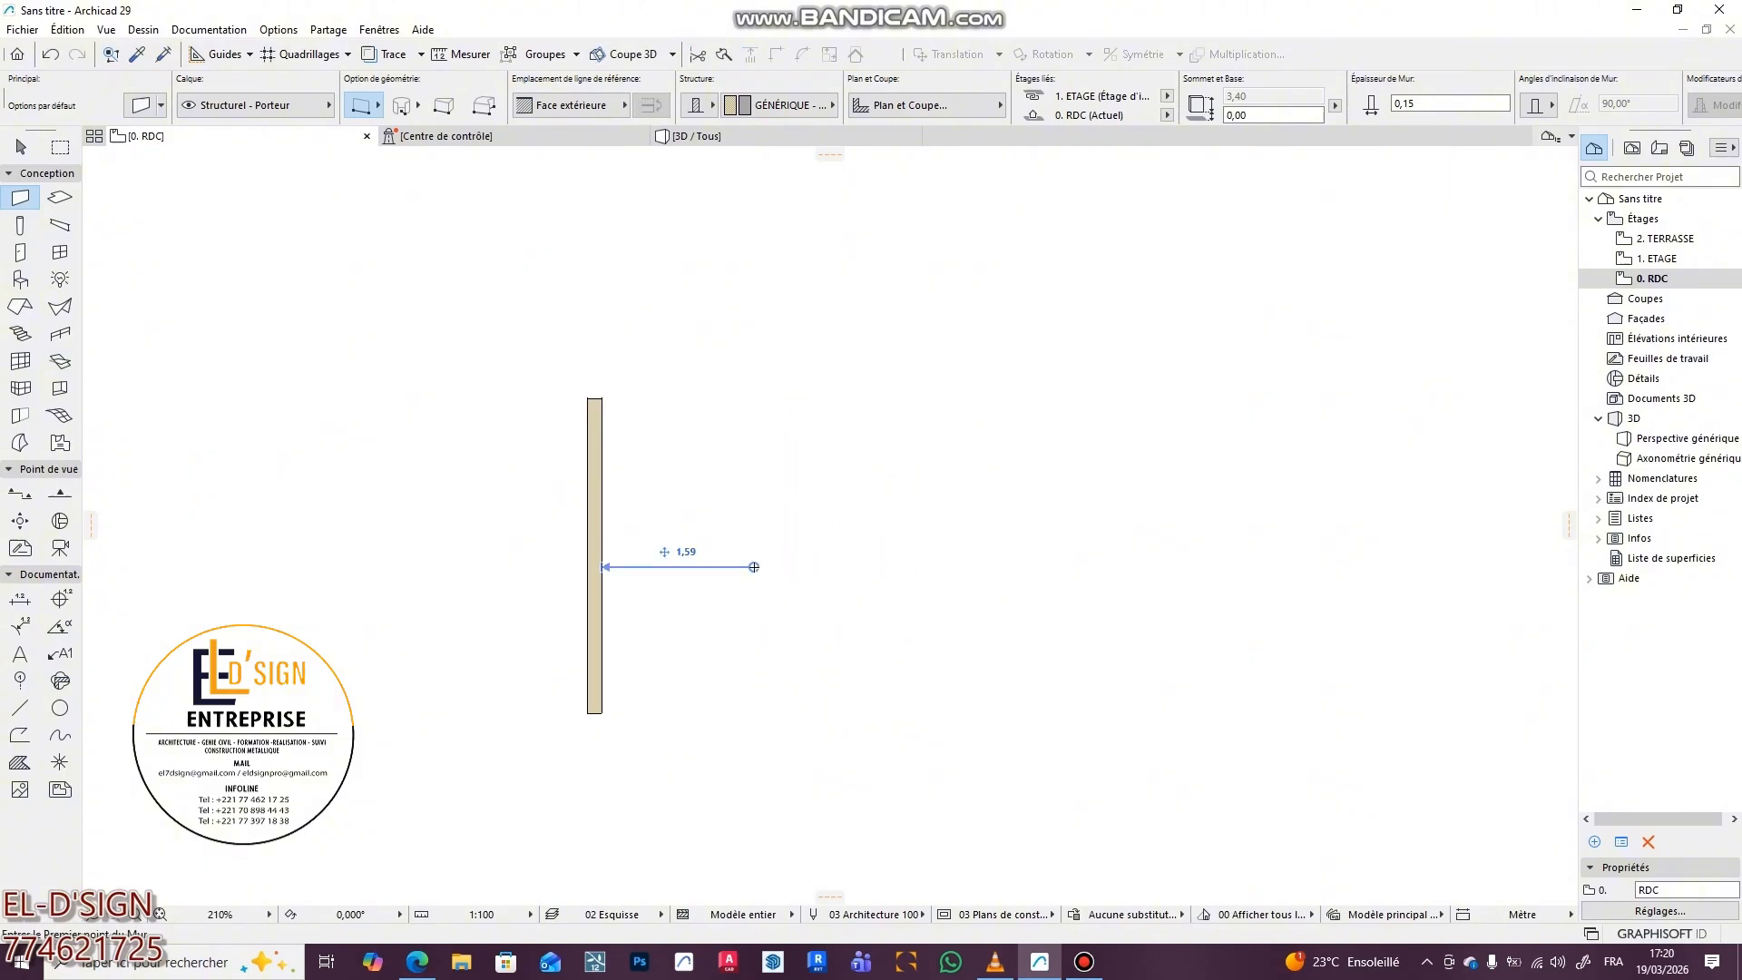
pyautogui.scroll(1, 730, 560)
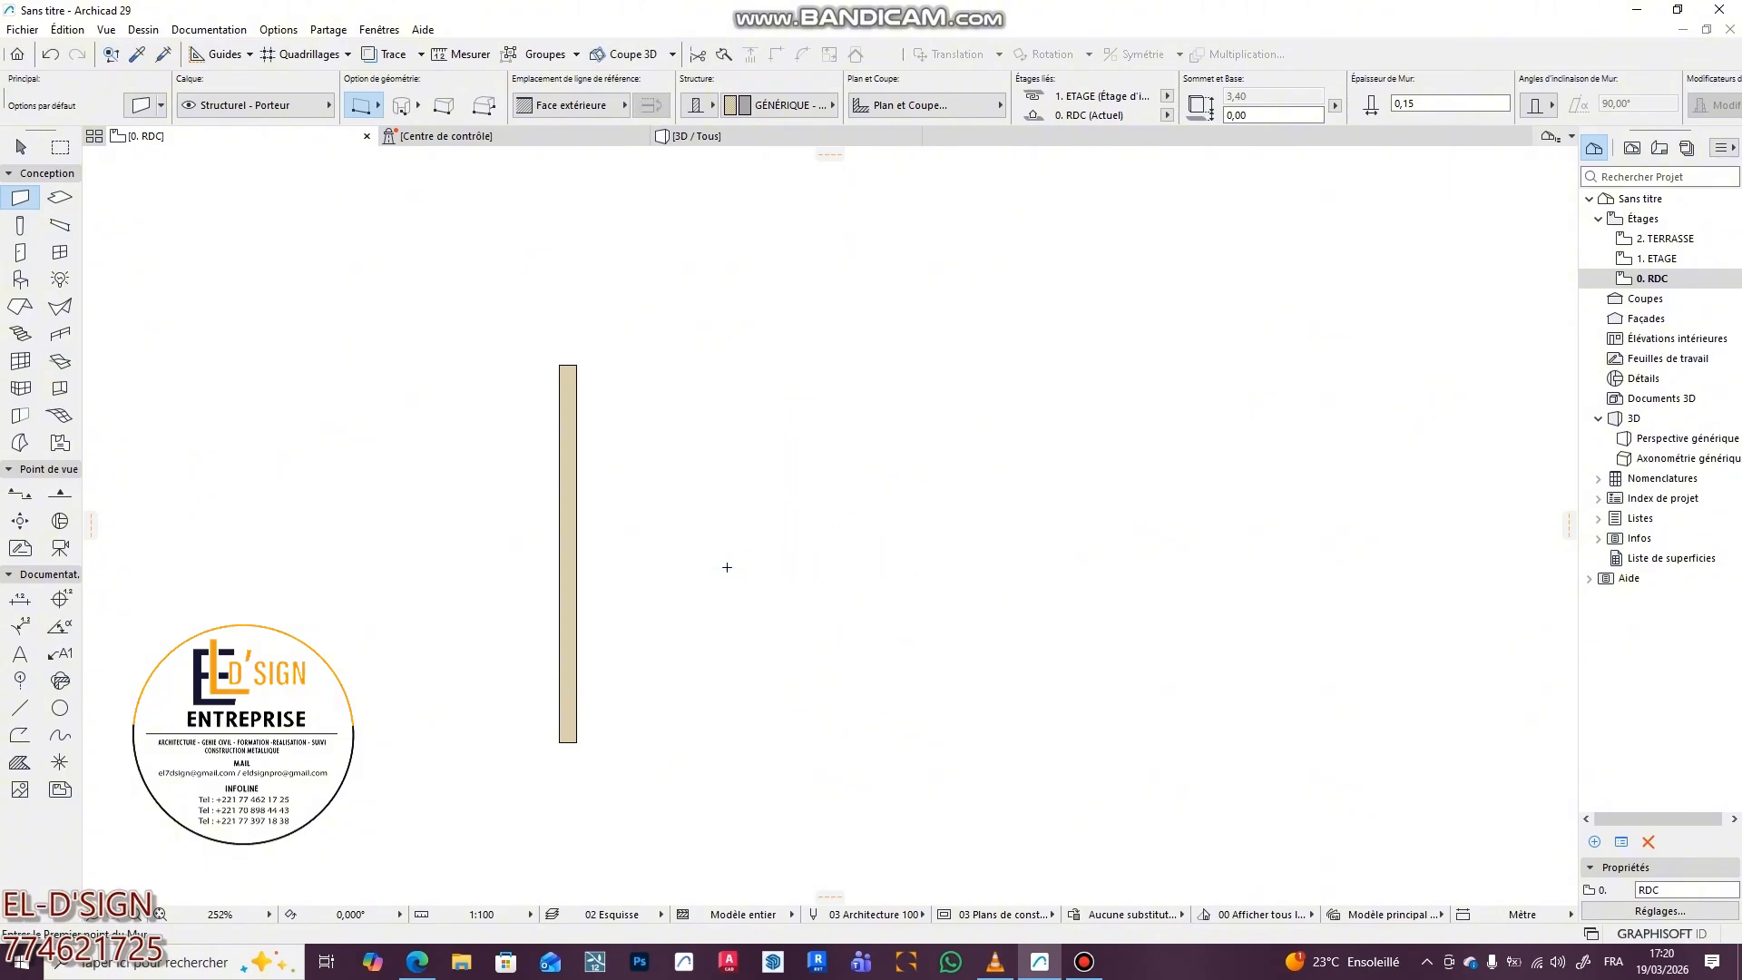
pyautogui.click(359, 111)
pyautogui.click(381, 93)
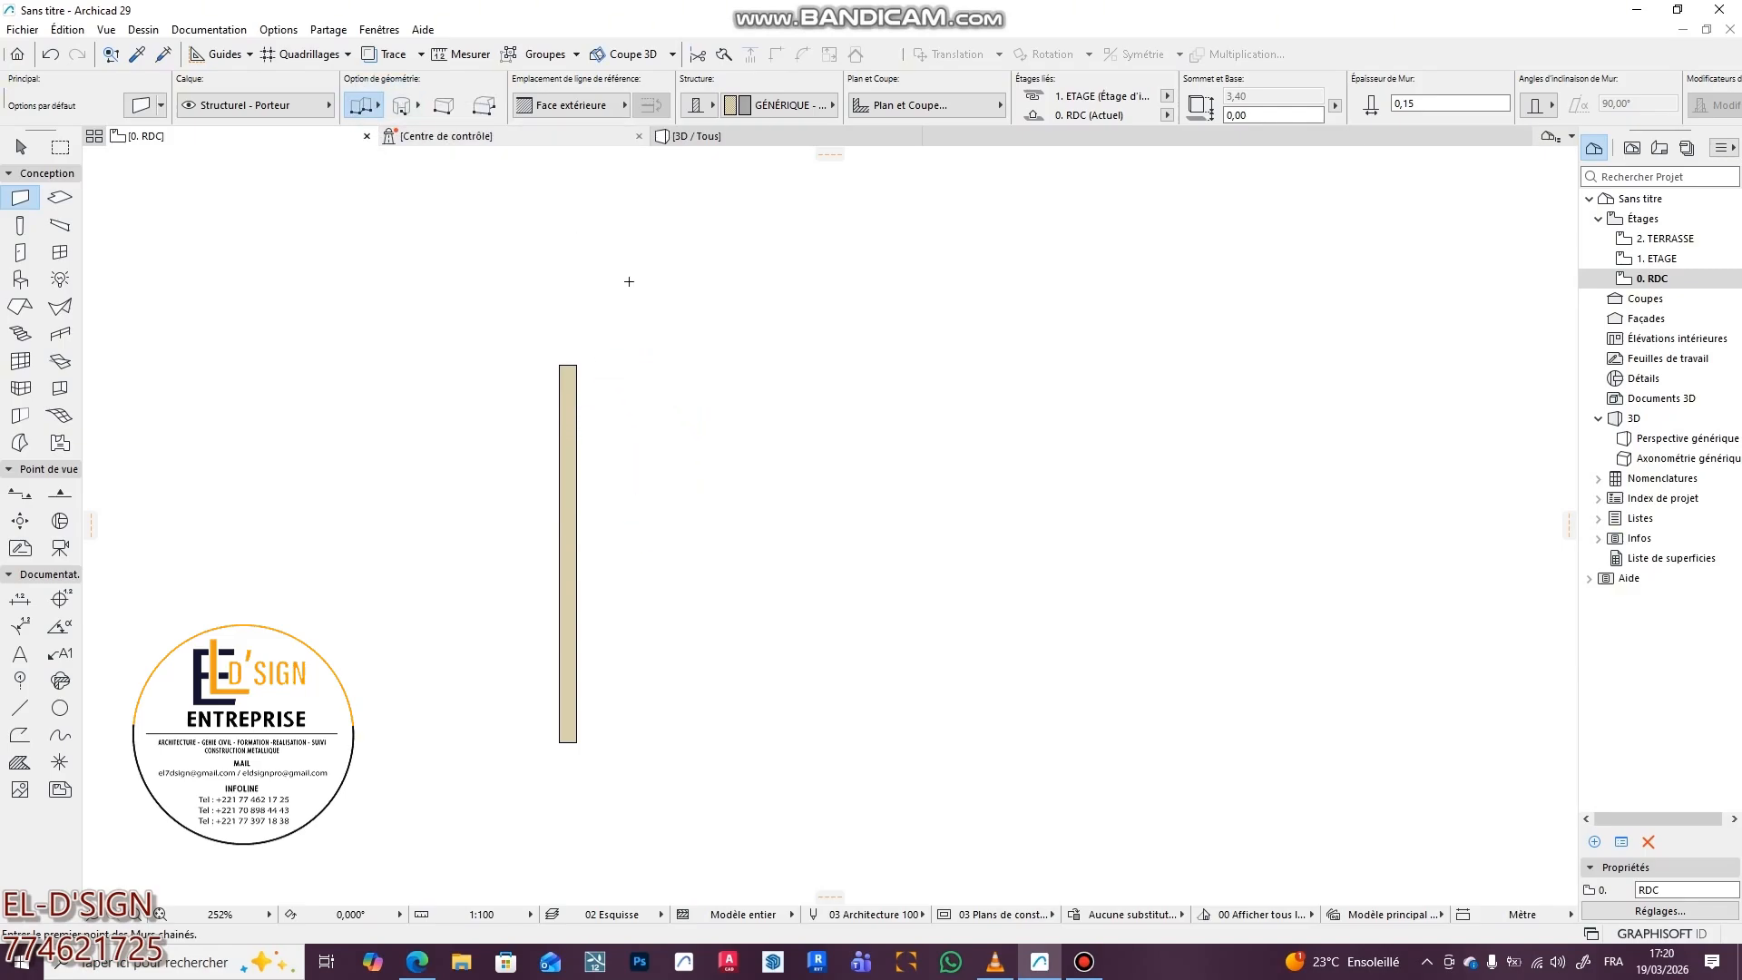
pyautogui.click(691, 752)
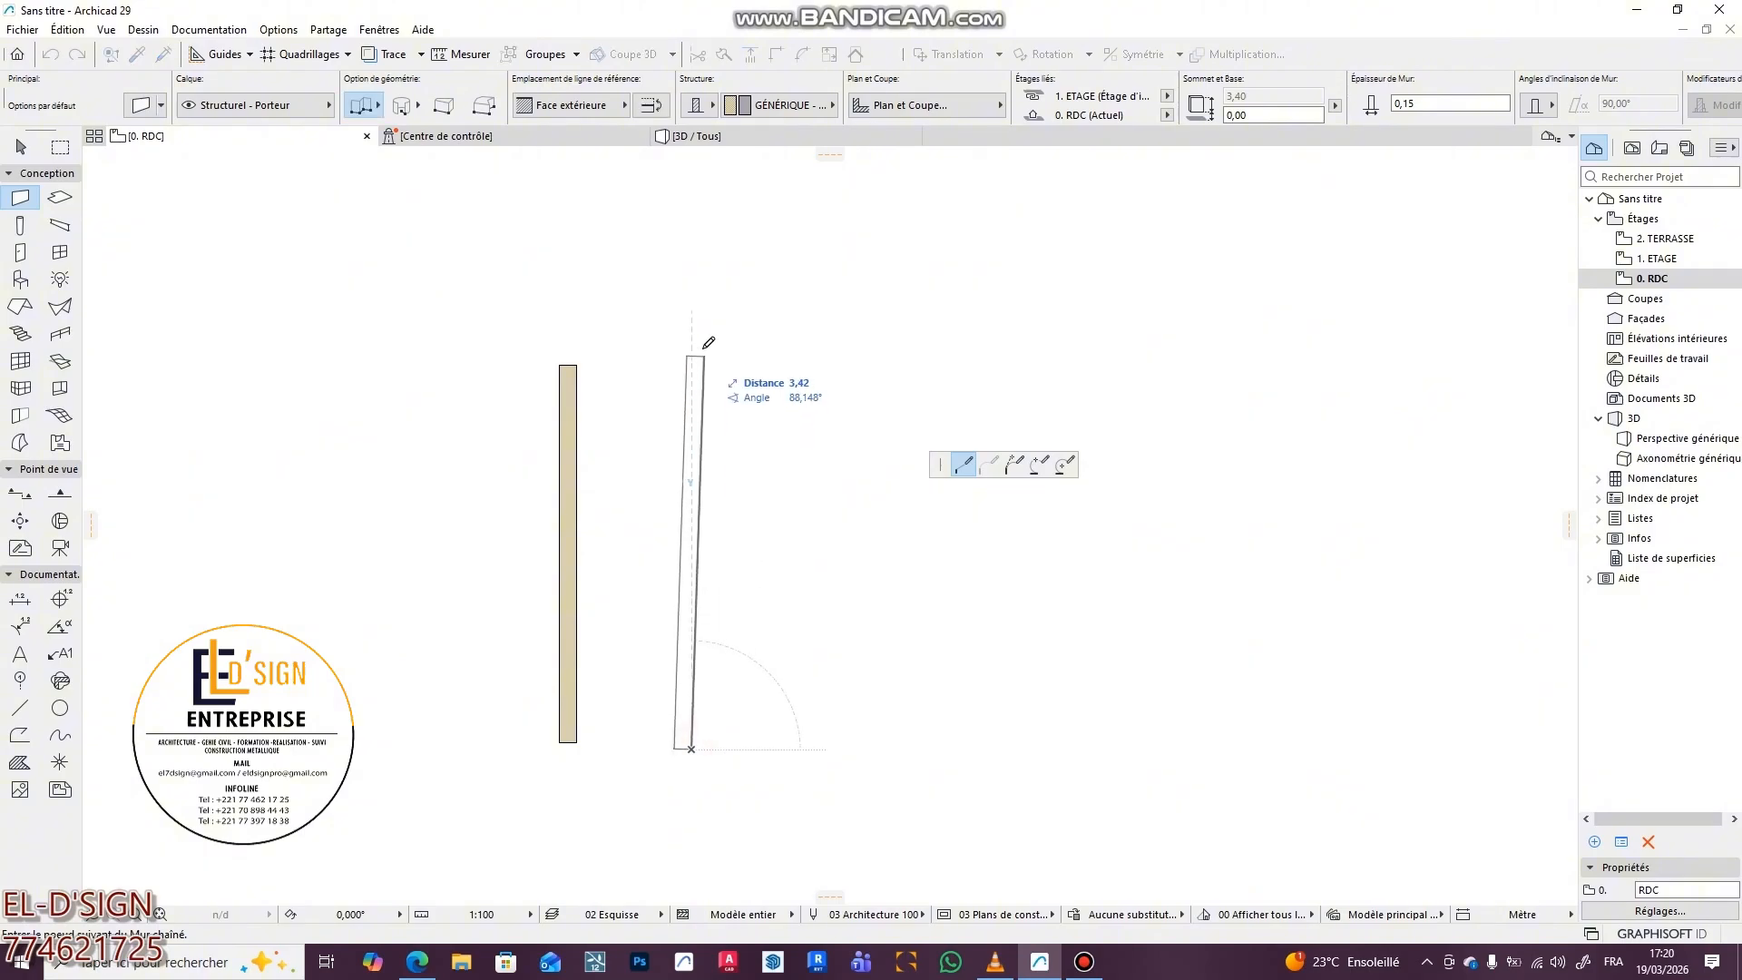
pyautogui.click(691, 328)
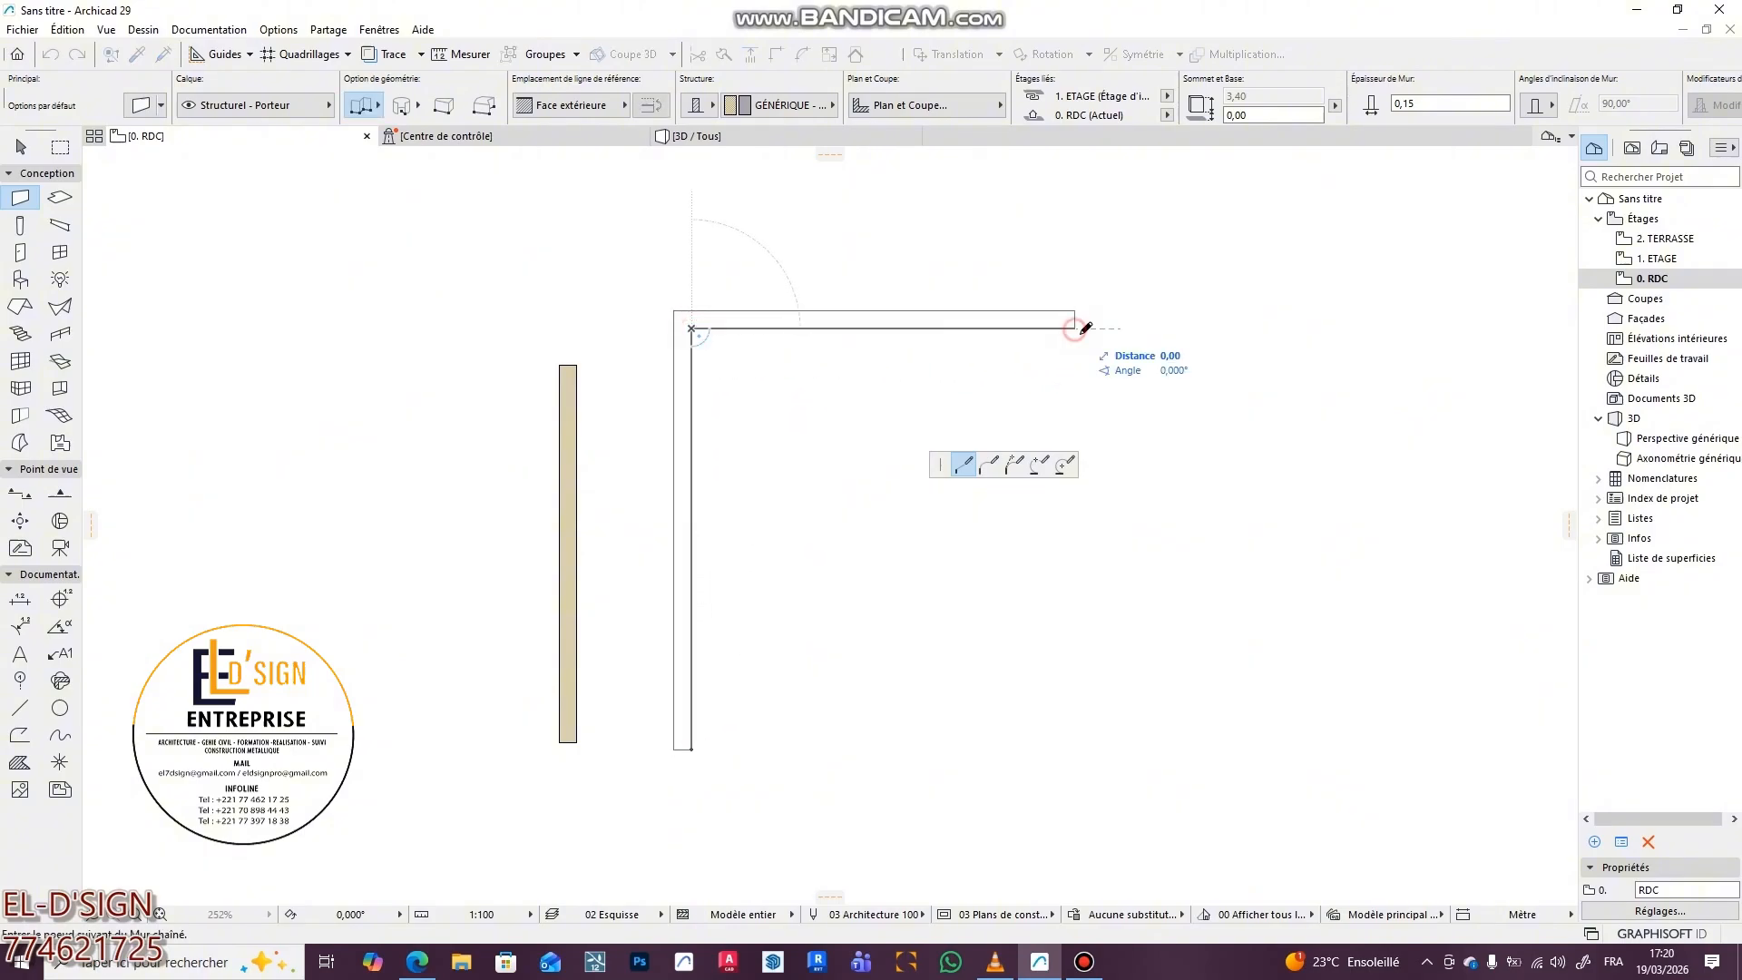
pyautogui.click(1073, 329)
pyautogui.click(1074, 709)
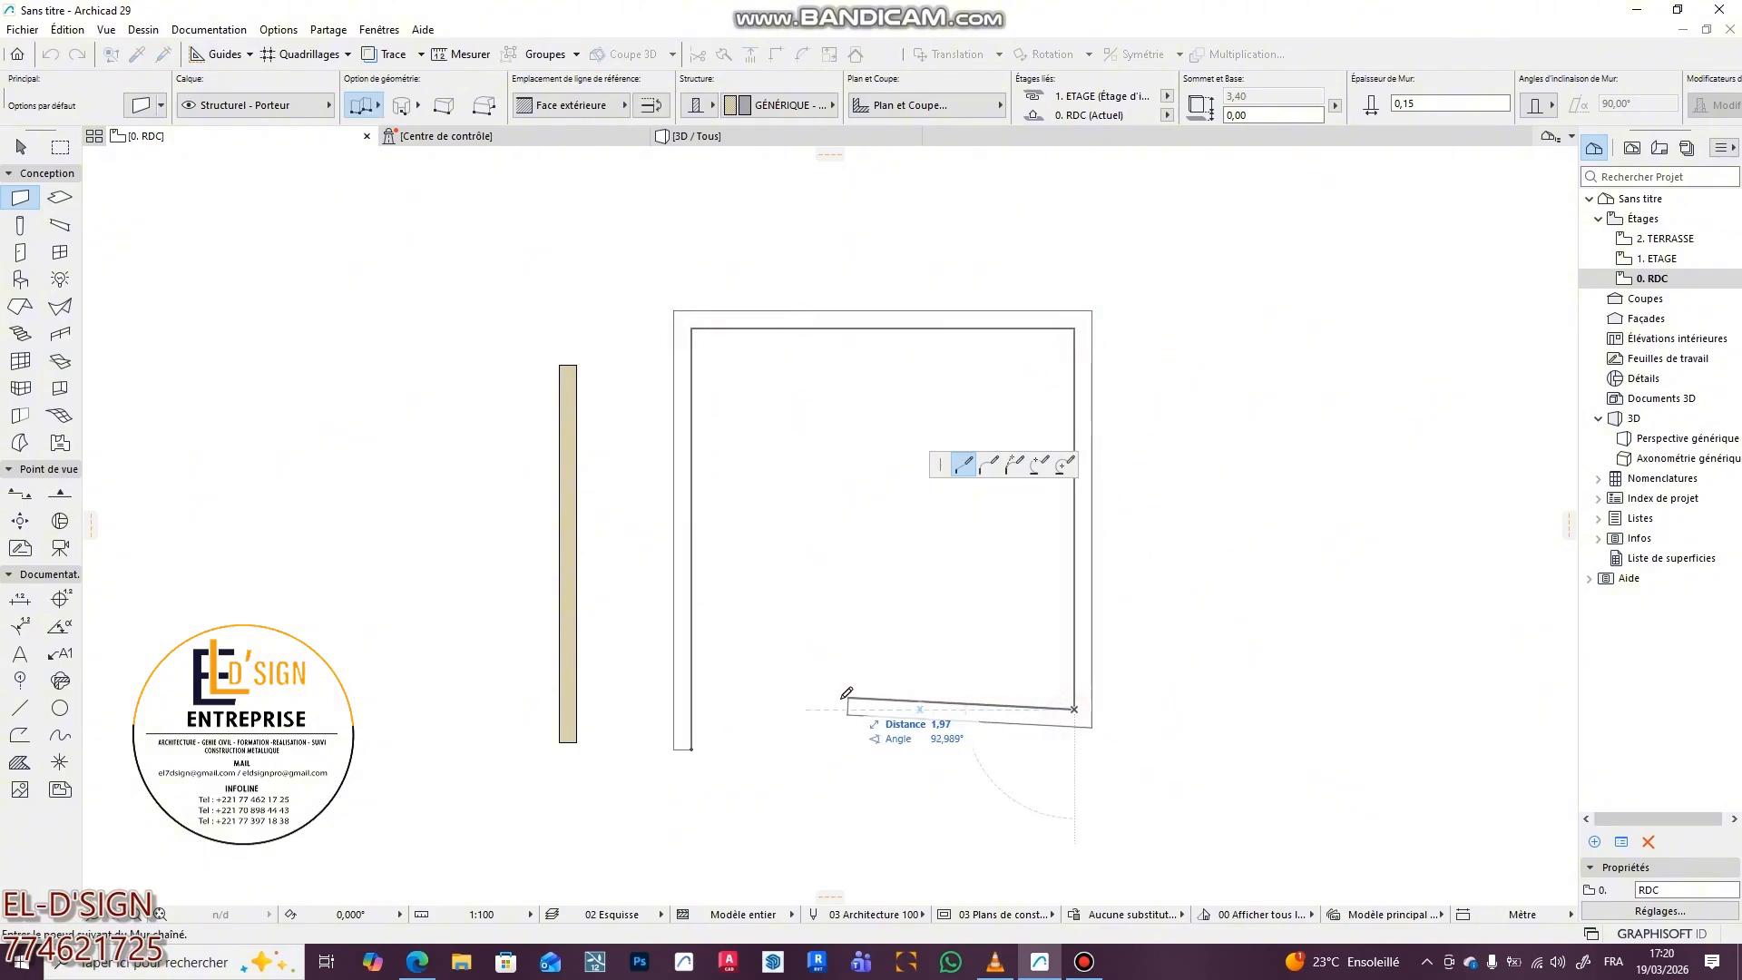
pyautogui.click(802, 709)
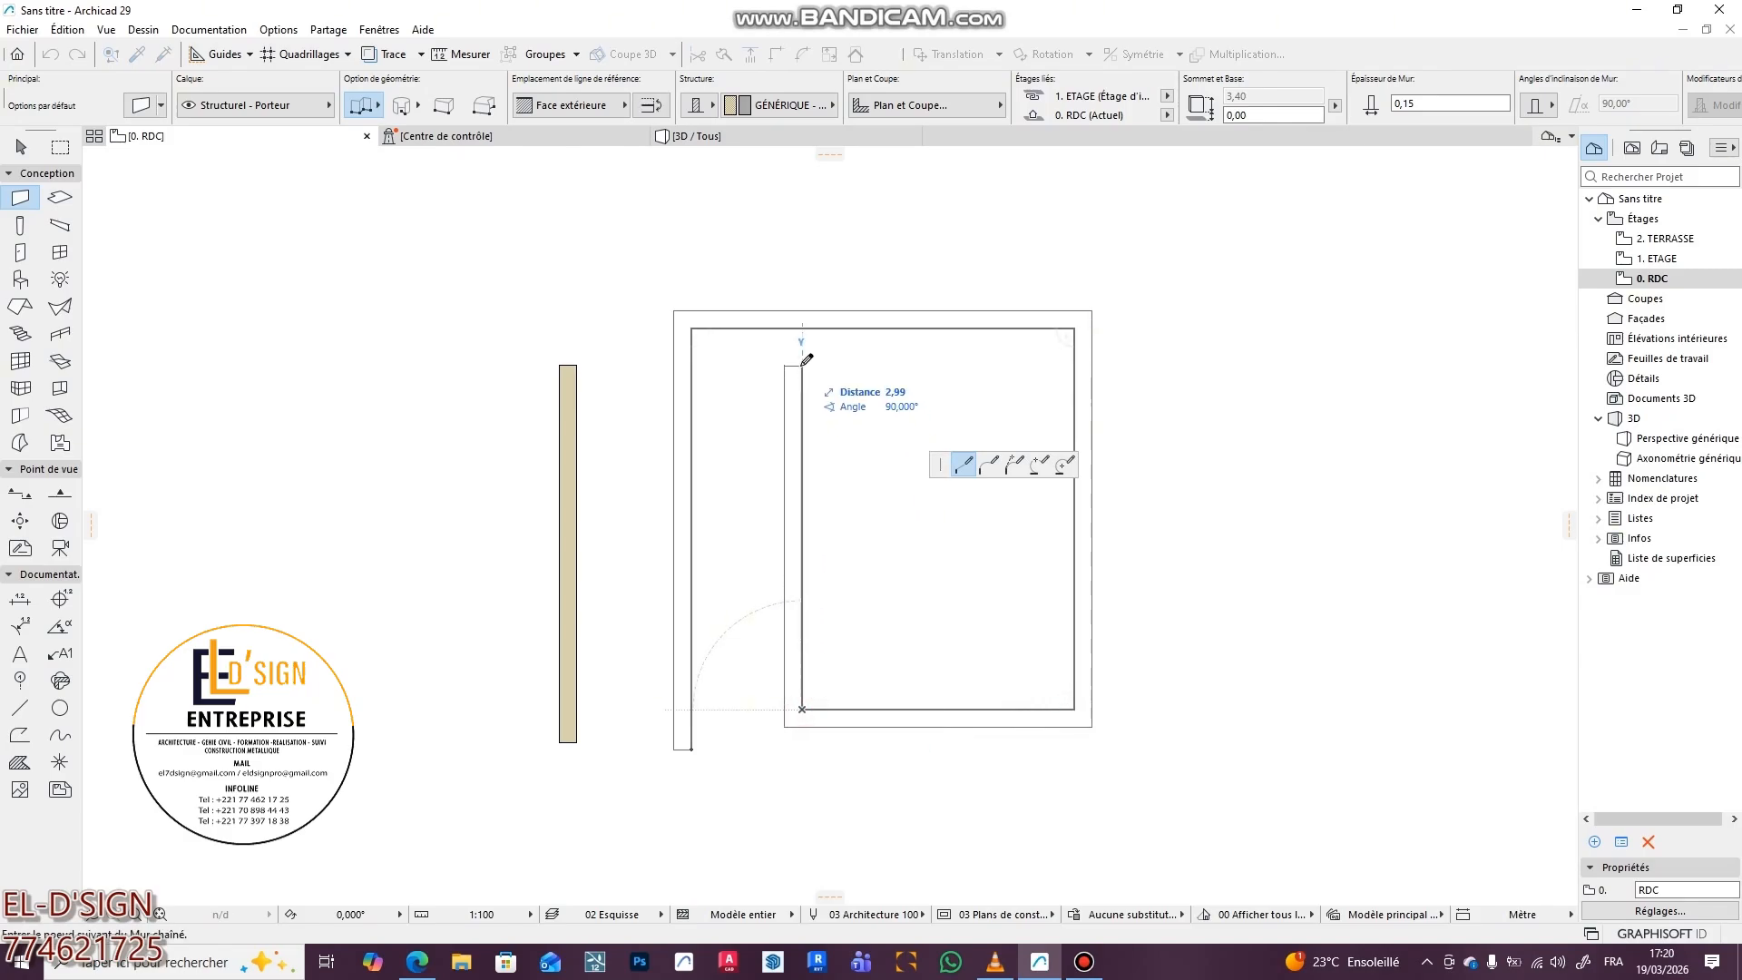
pyautogui.doubleClick(802, 365)
# - Draw a tall rectangular wall enclosure to the right of the chained walls using the rectangle geometry method
pyautogui.scroll(-1, 861, 433)
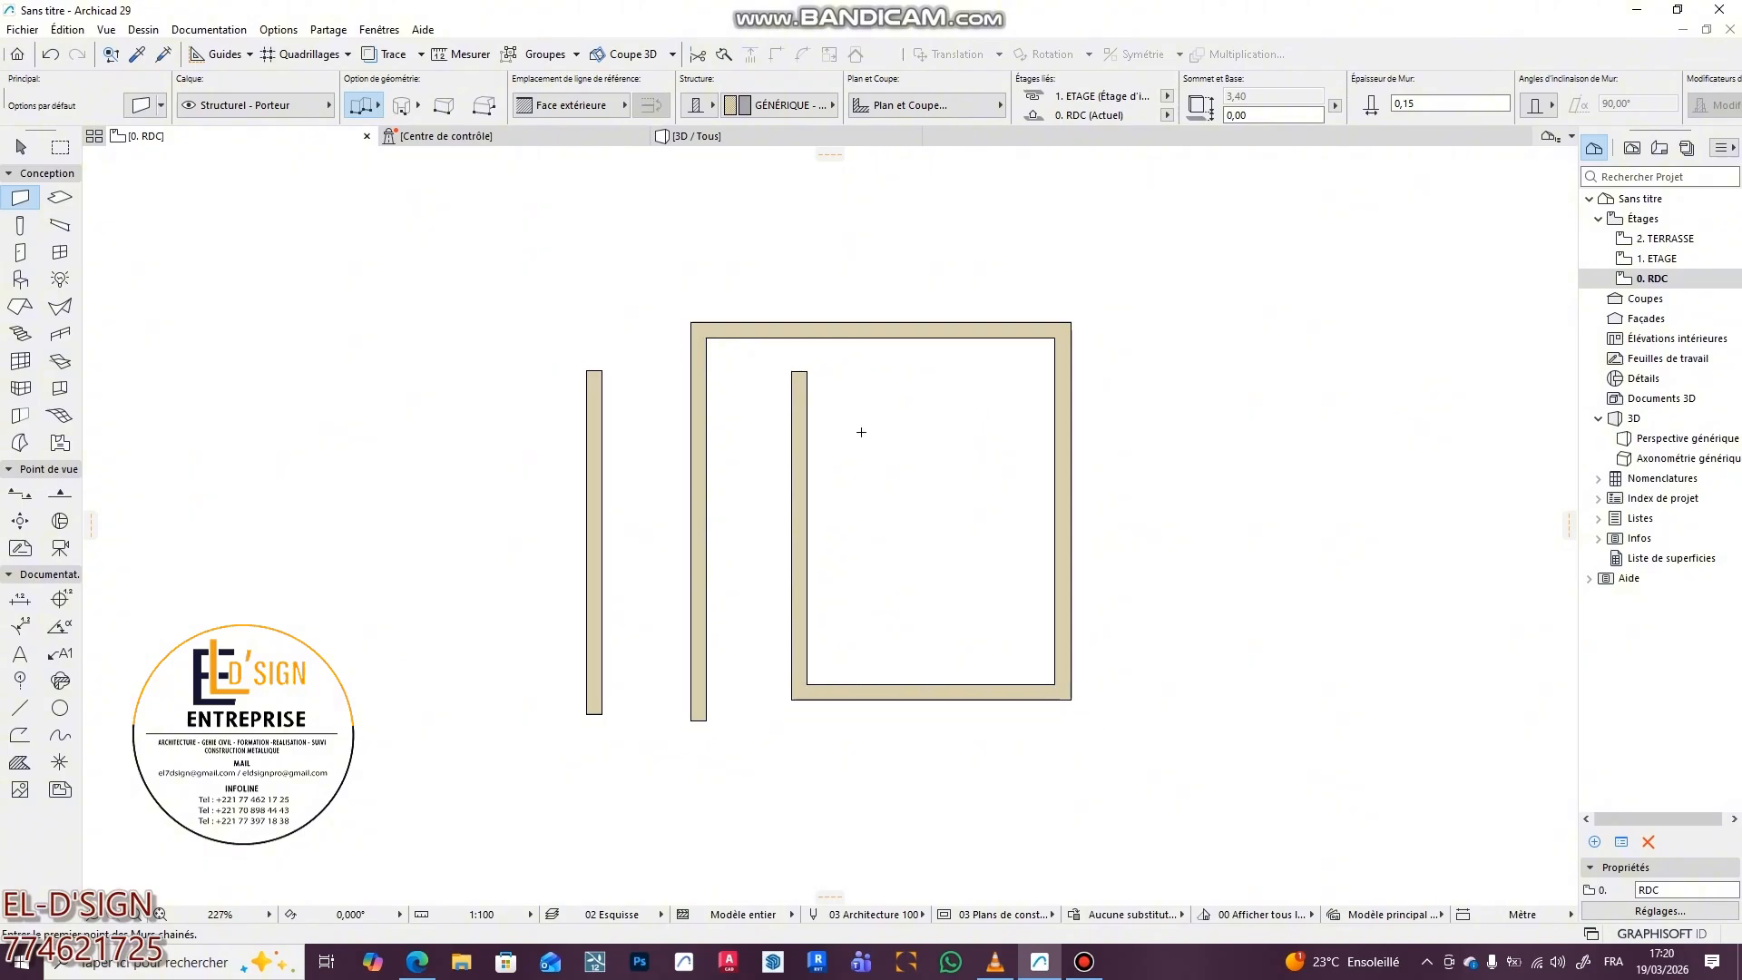
pyautogui.scroll(-2, 866, 454)
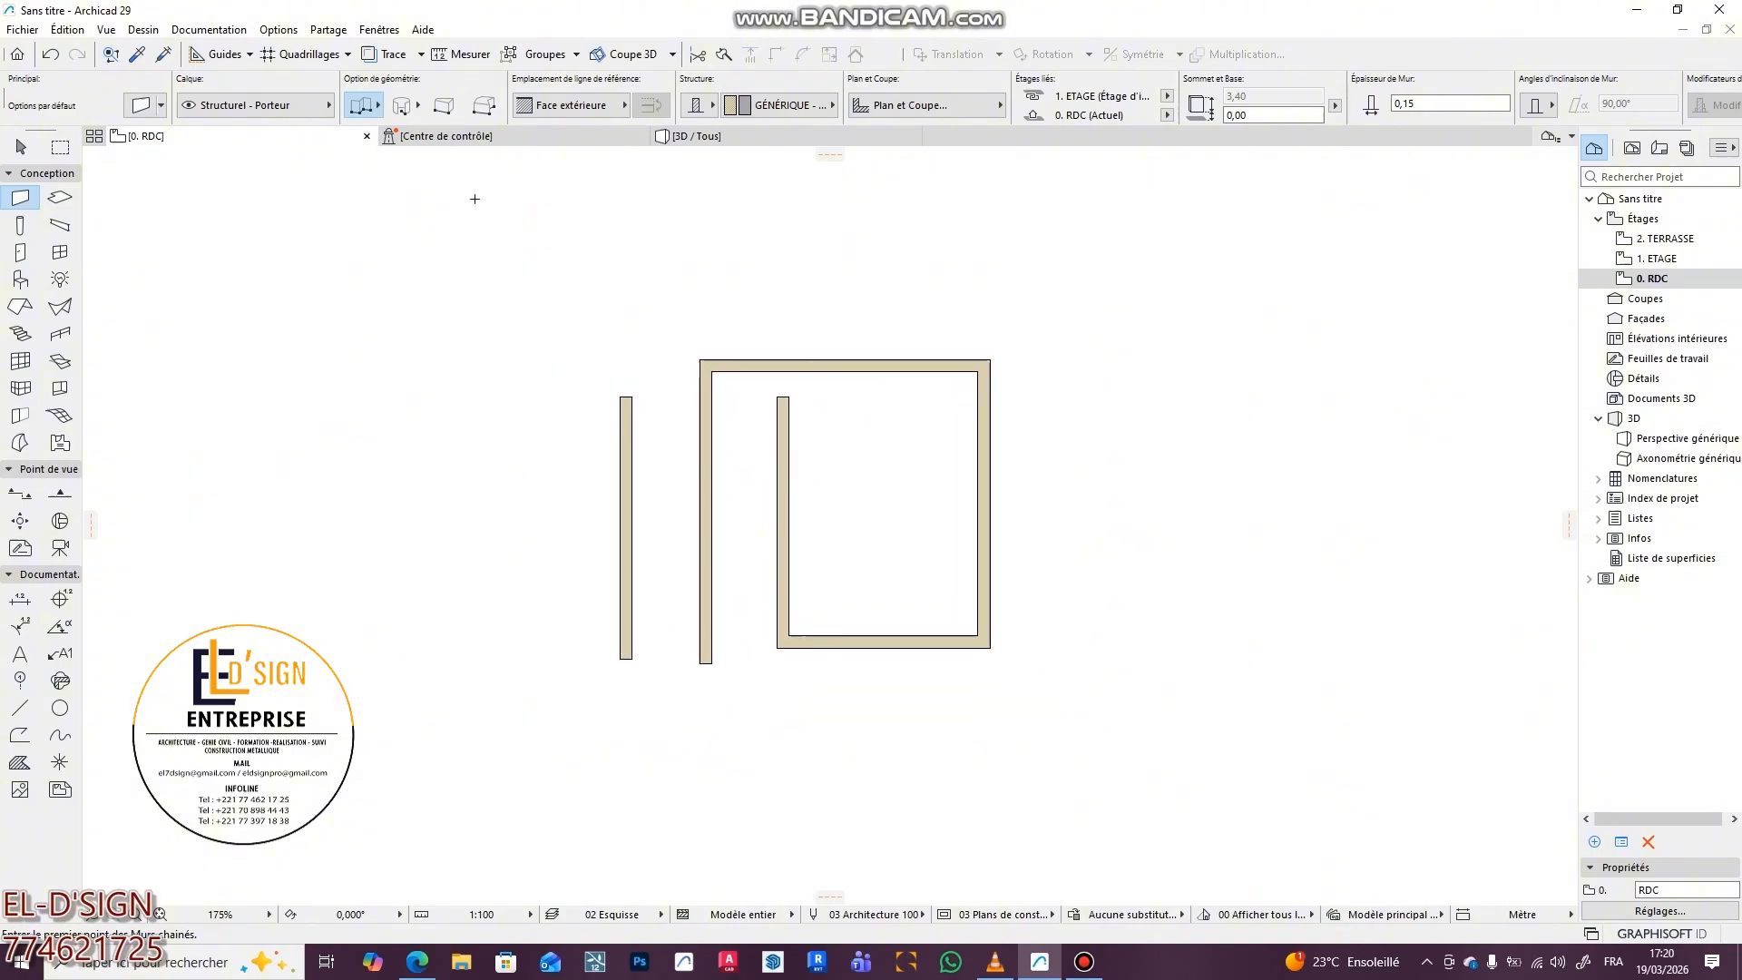
pyautogui.click(368, 109)
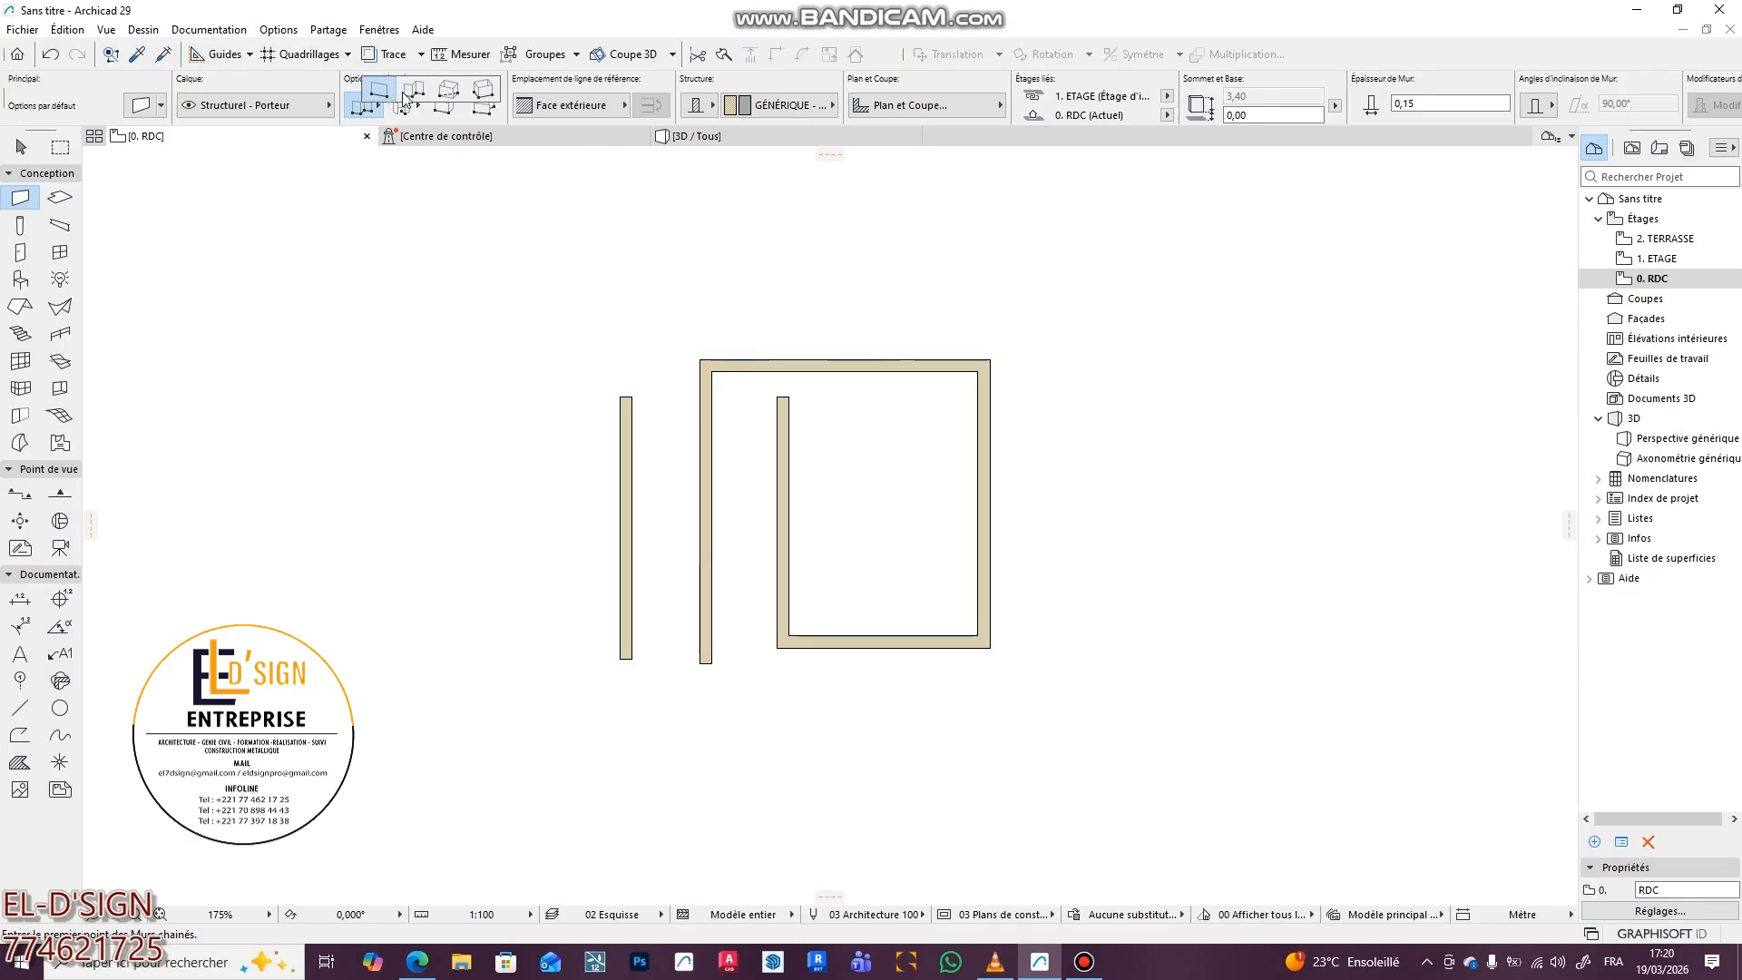
pyautogui.click(450, 94)
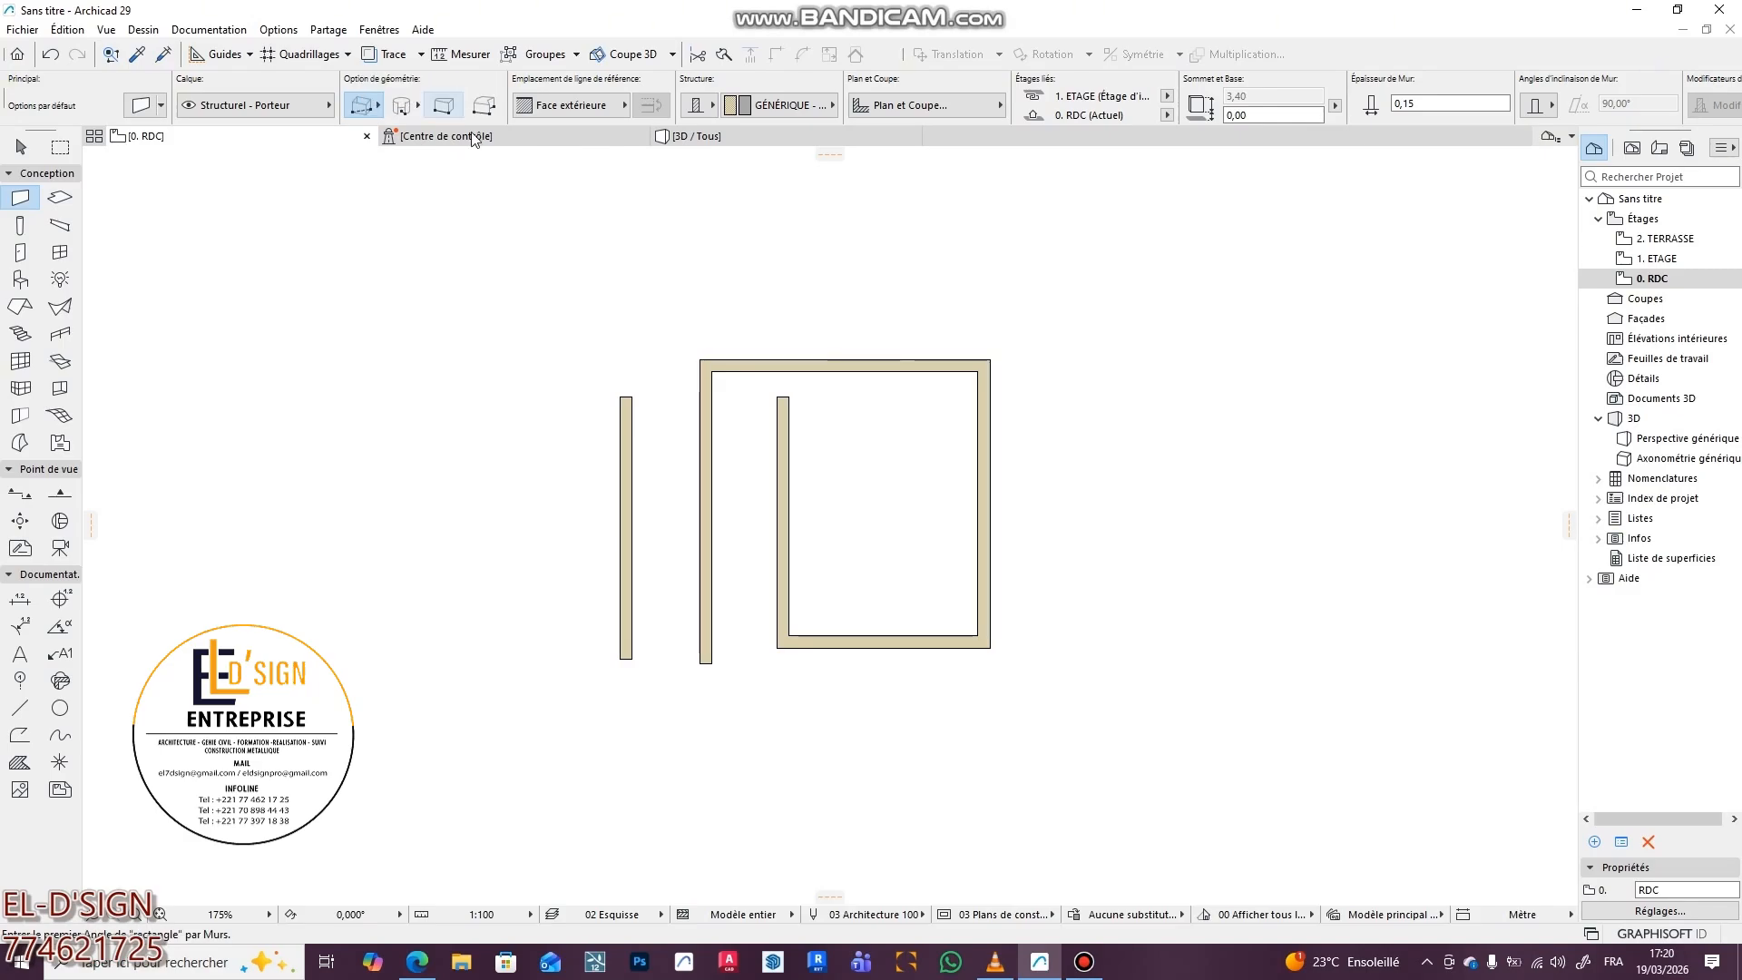
pyautogui.scroll(-3, 750, 495)
pyautogui.click(1134, 817)
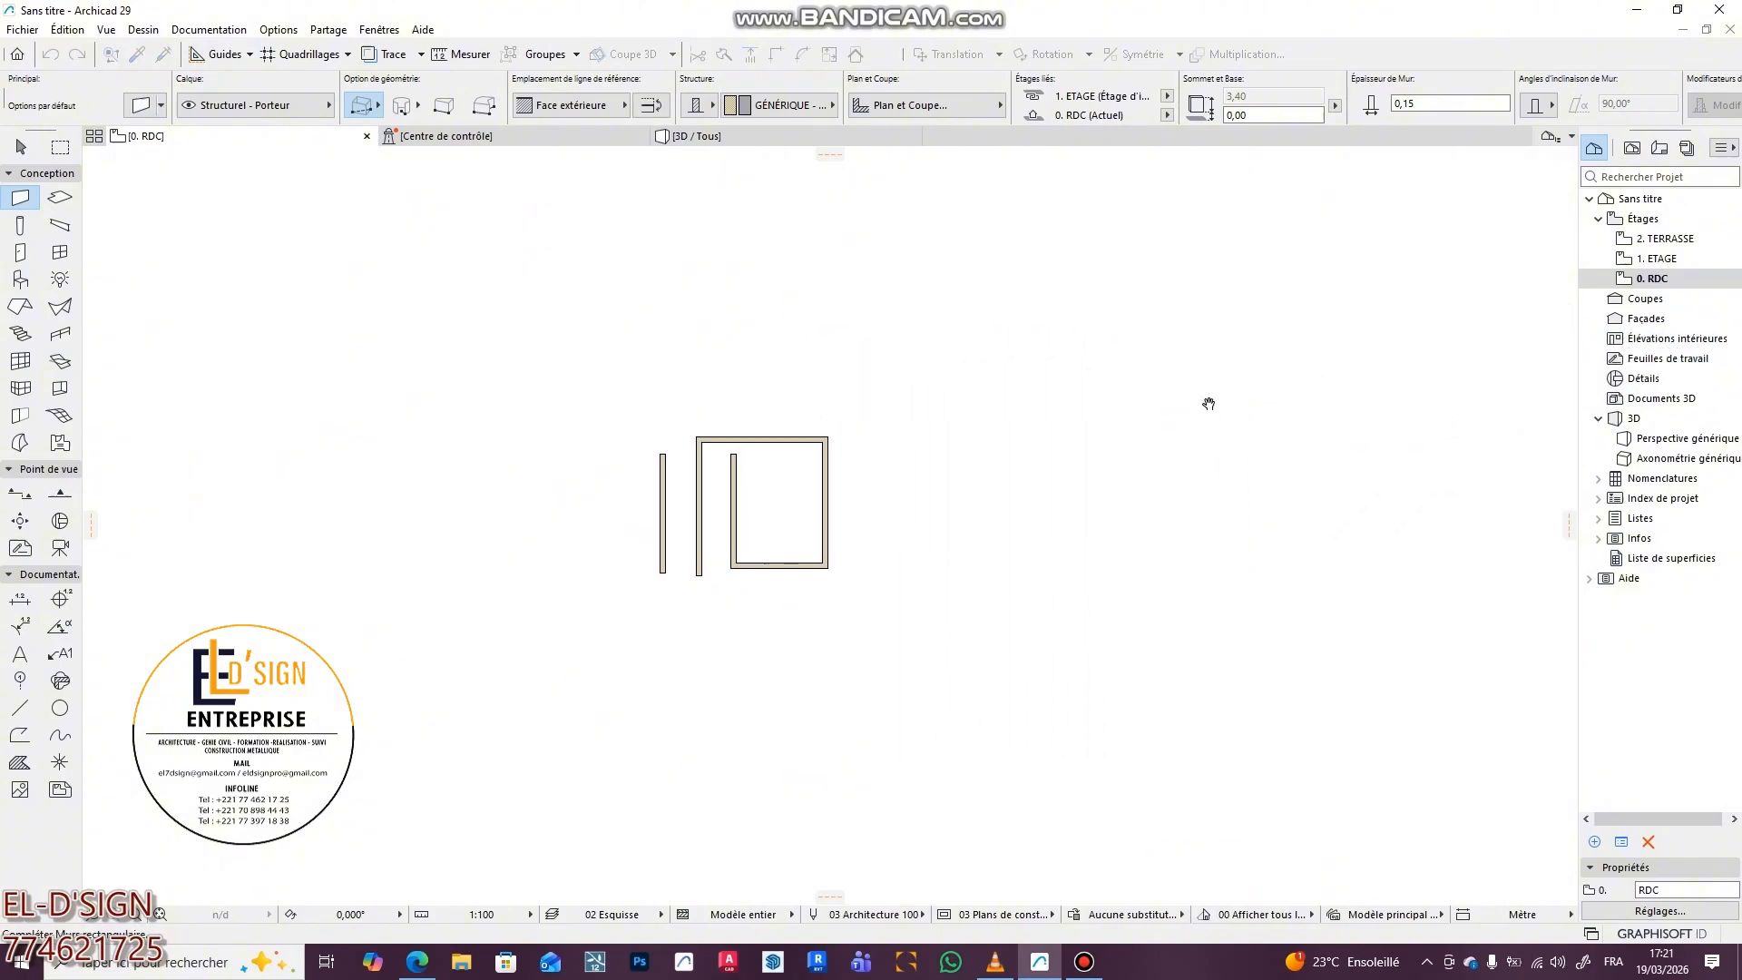
pyautogui.scroll(-2, 1209, 400)
pyautogui.click(1093, 366)
# - Draw a horizontal enclosure about 9.6 by 6.7 m inside below the chained walls using the oriented rectangle method
pyautogui.scroll(3, 790, 513)
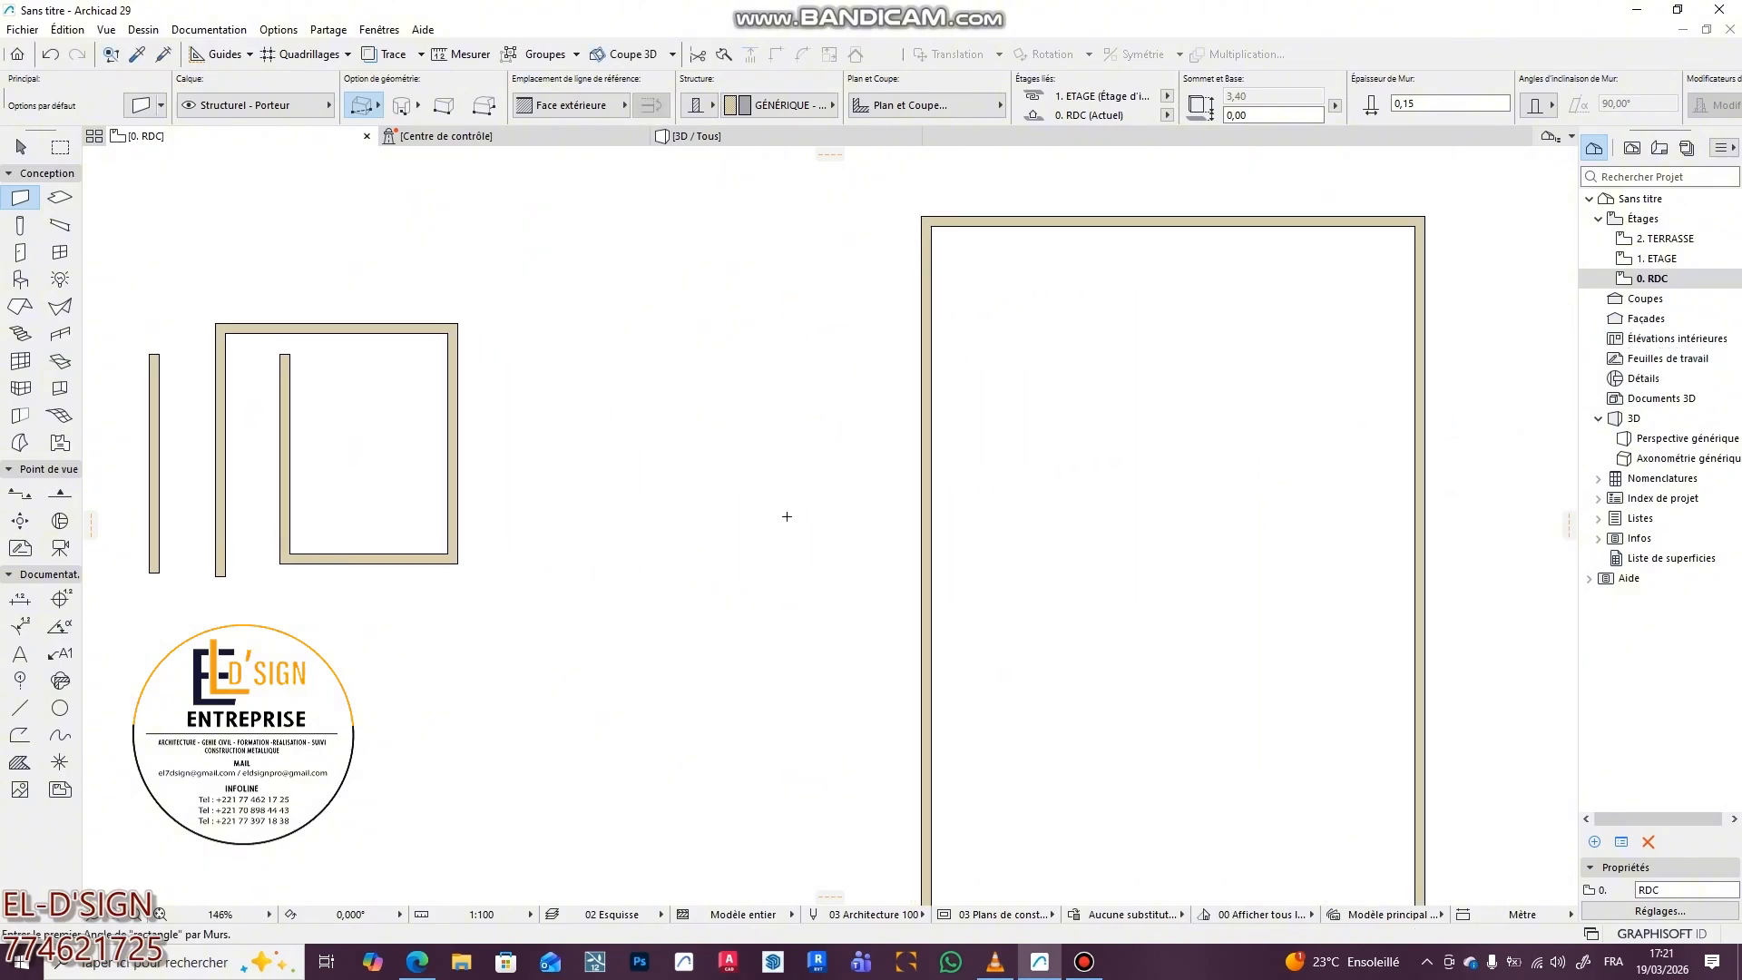
pyautogui.scroll(-1, 681, 486)
pyautogui.click(366, 108)
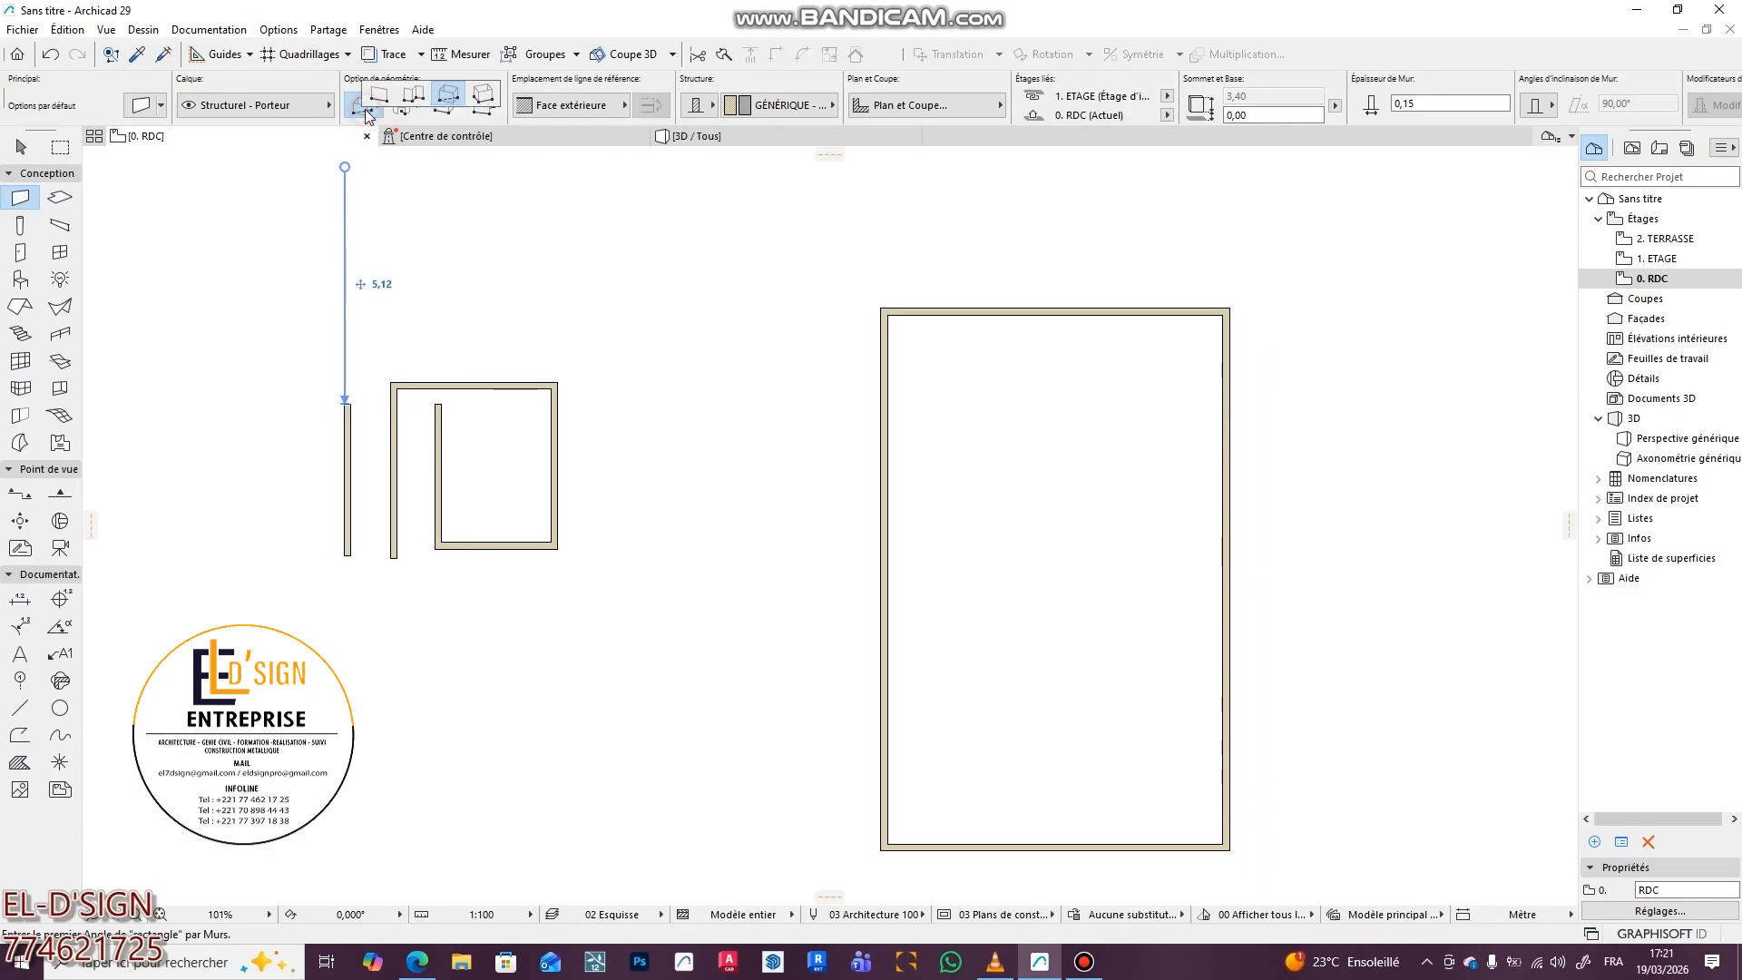
pyautogui.click(486, 90)
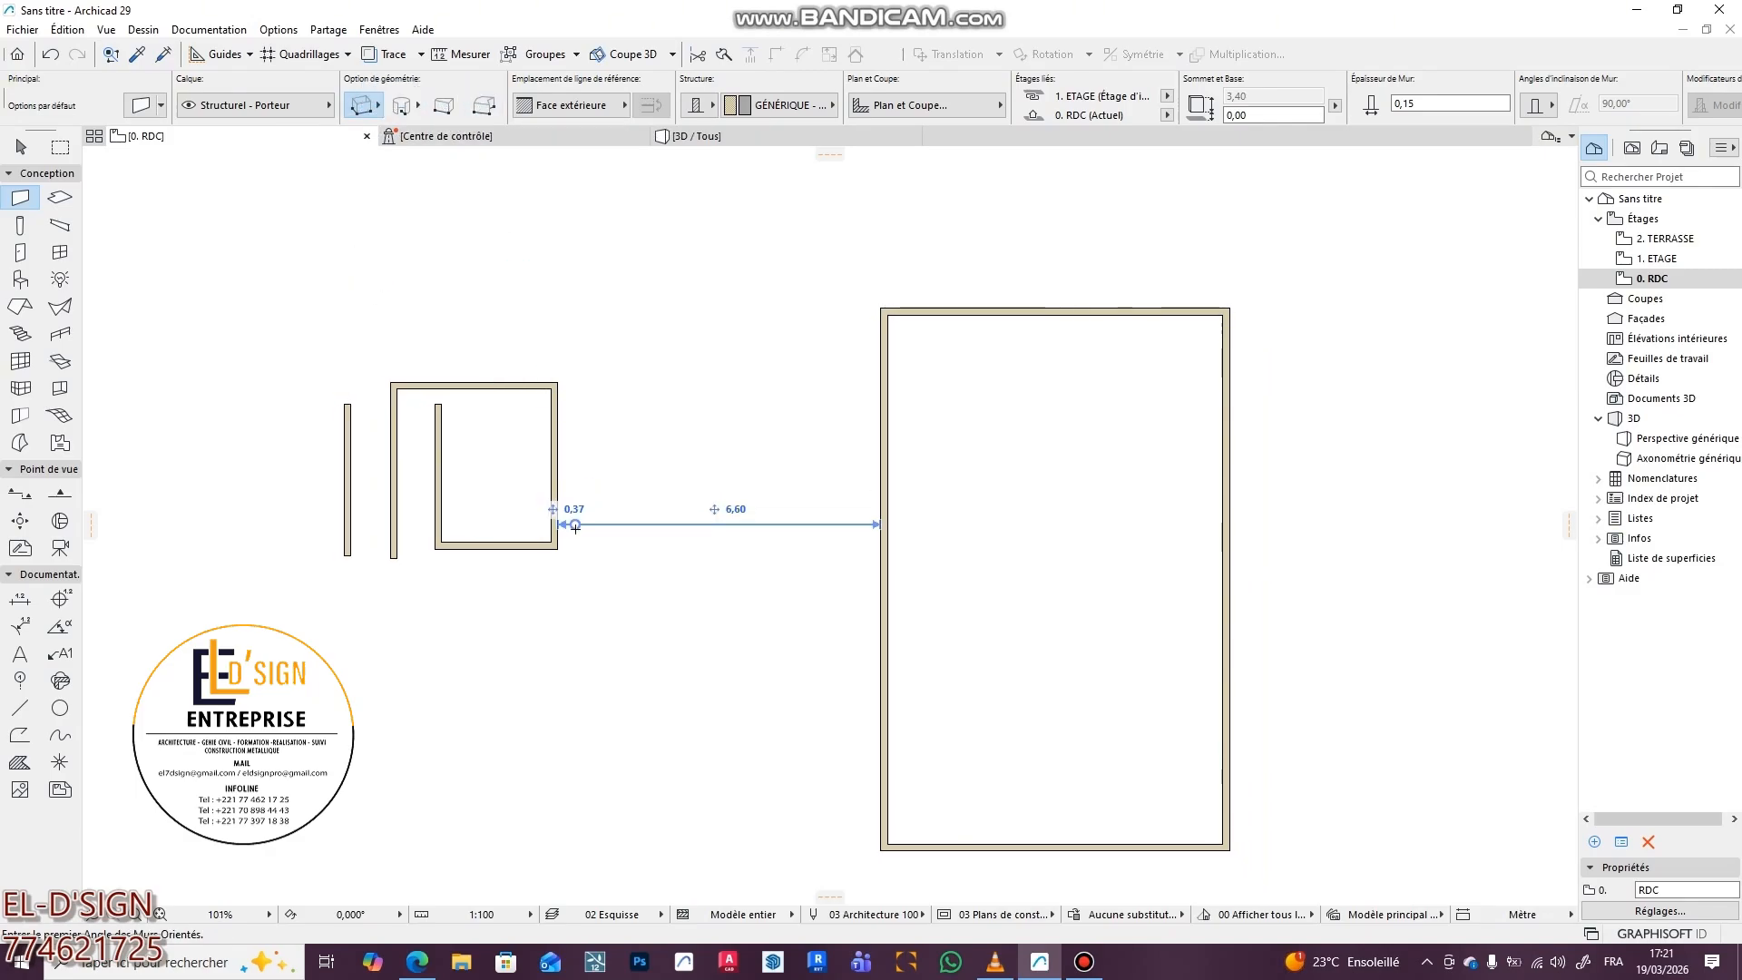
pyautogui.moveTo(573, 506); pyautogui.dragTo(682, 408, button='middle')
pyautogui.click(418, 632)
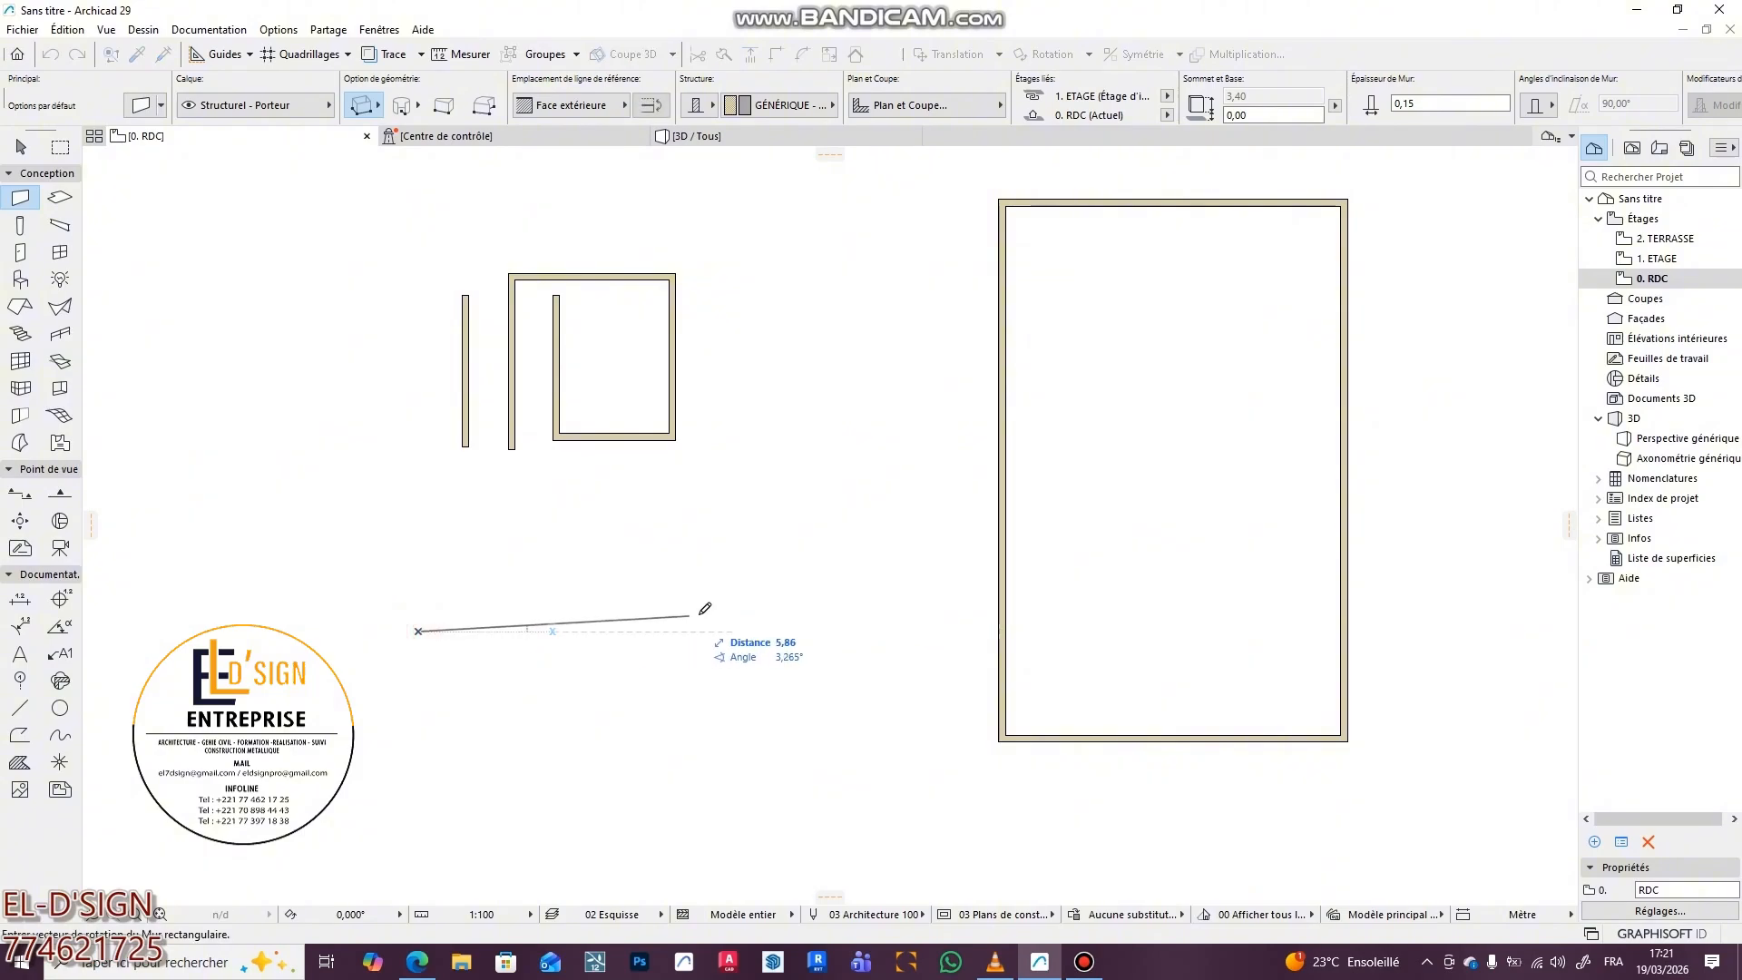
pyautogui.click(876, 631)
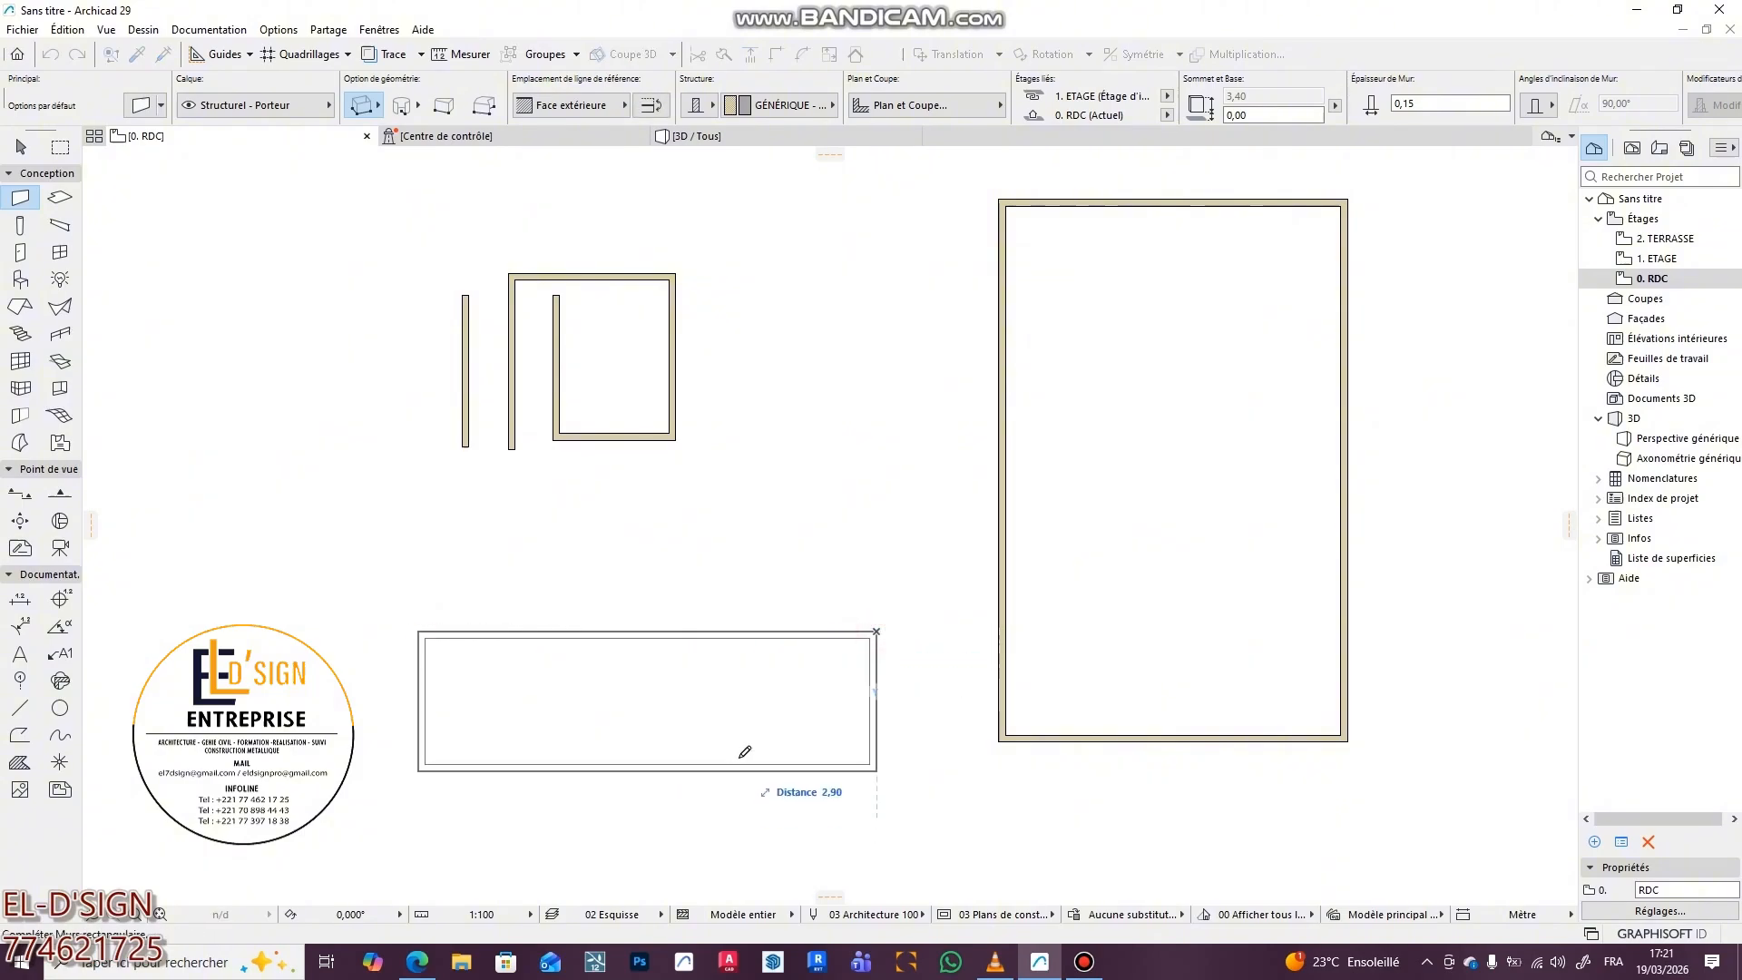
pyautogui.moveTo(752, 810); pyautogui.dragTo(789, 634, button='middle')
pyautogui.click(796, 782)
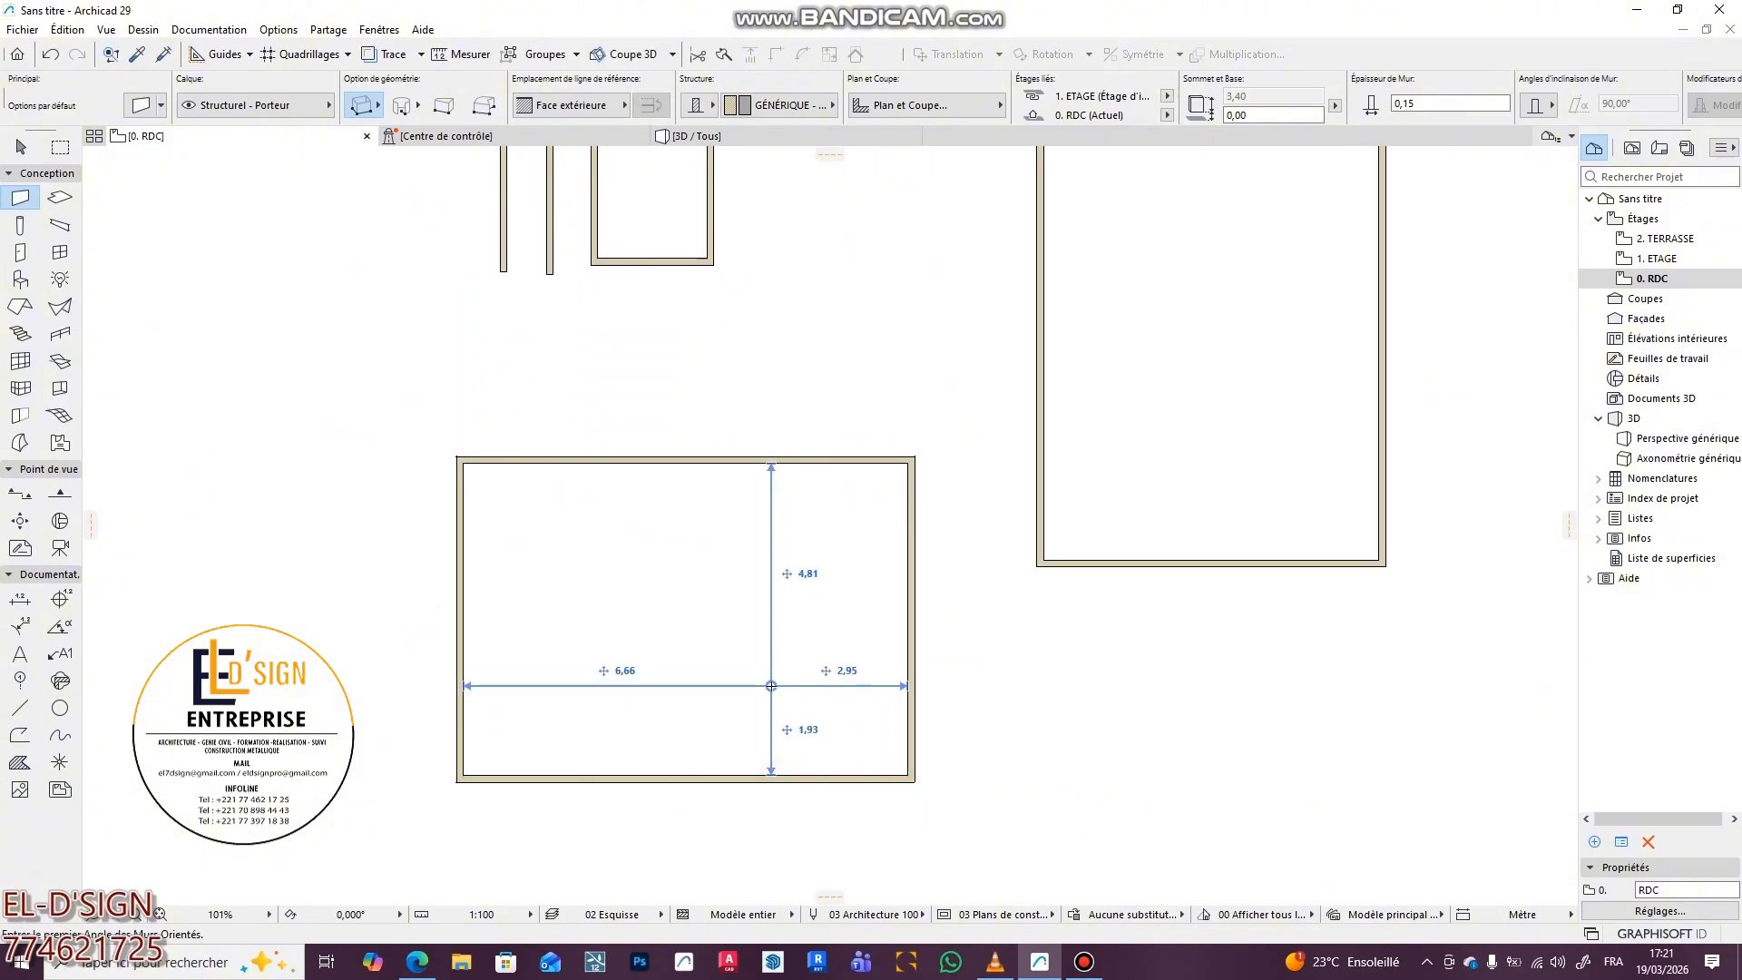
# - Select all the drawn walls with a selection rectangle and delete them
pyautogui.scroll(-2, 784, 488)
pyautogui.scroll(4, 785, 487)
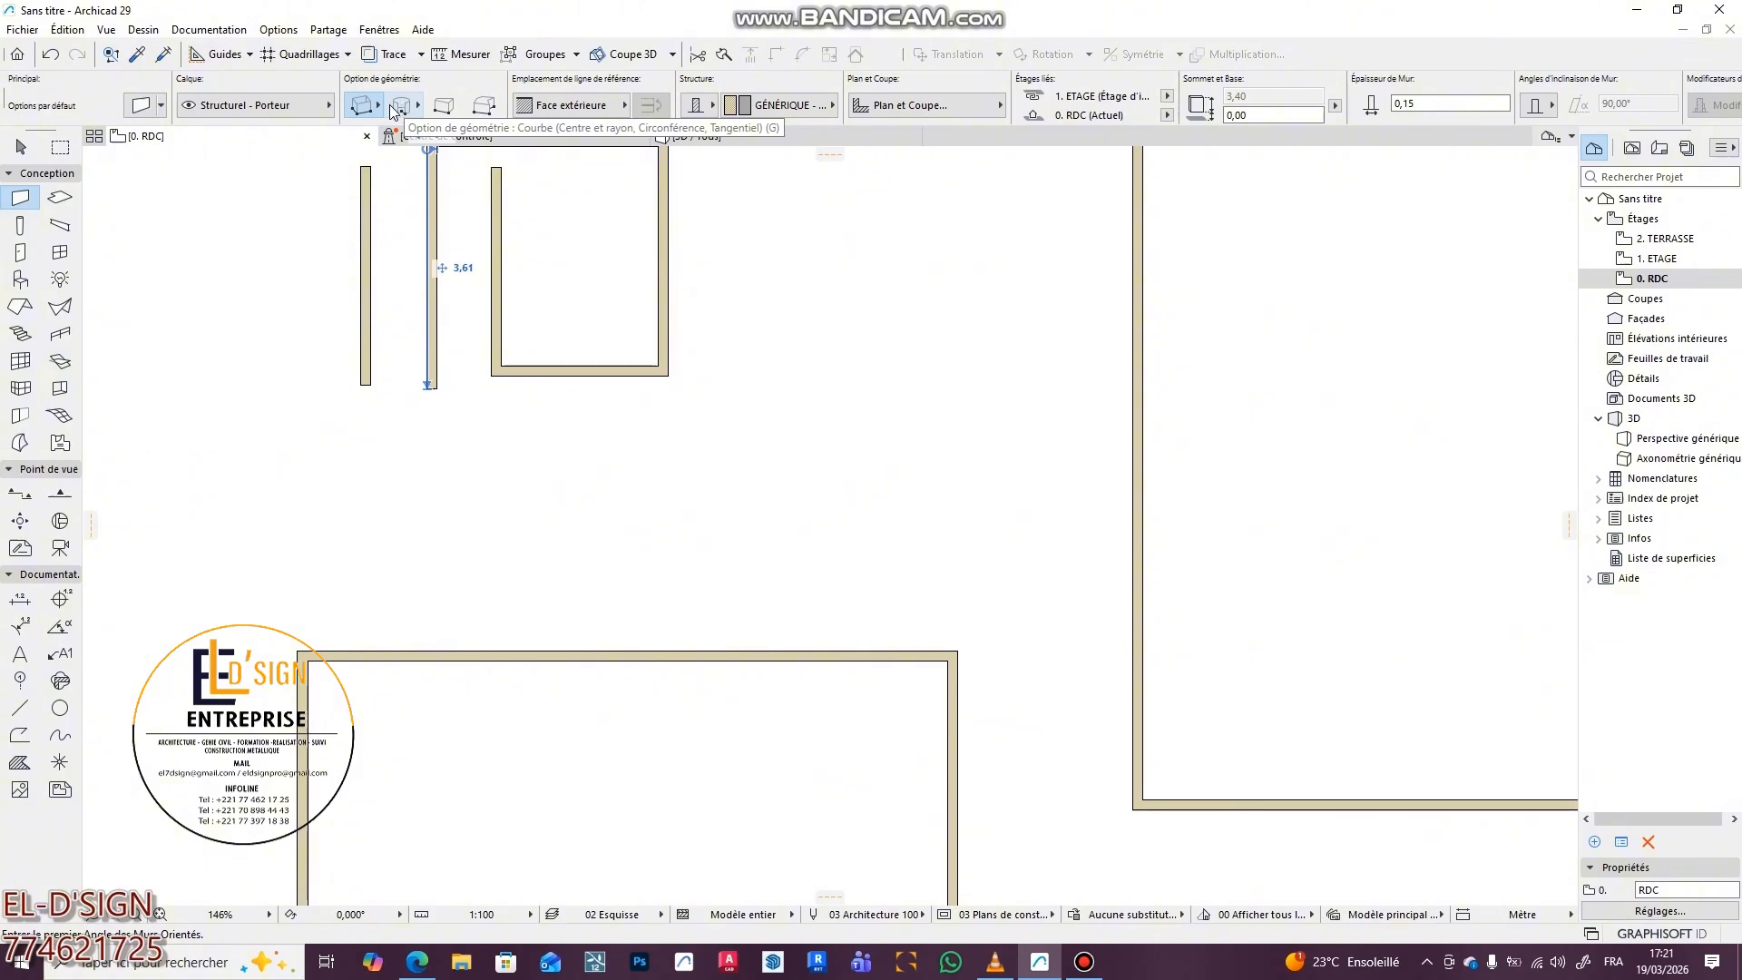
pyautogui.scroll(-3, 592, 517)
pyautogui.click(20, 148)
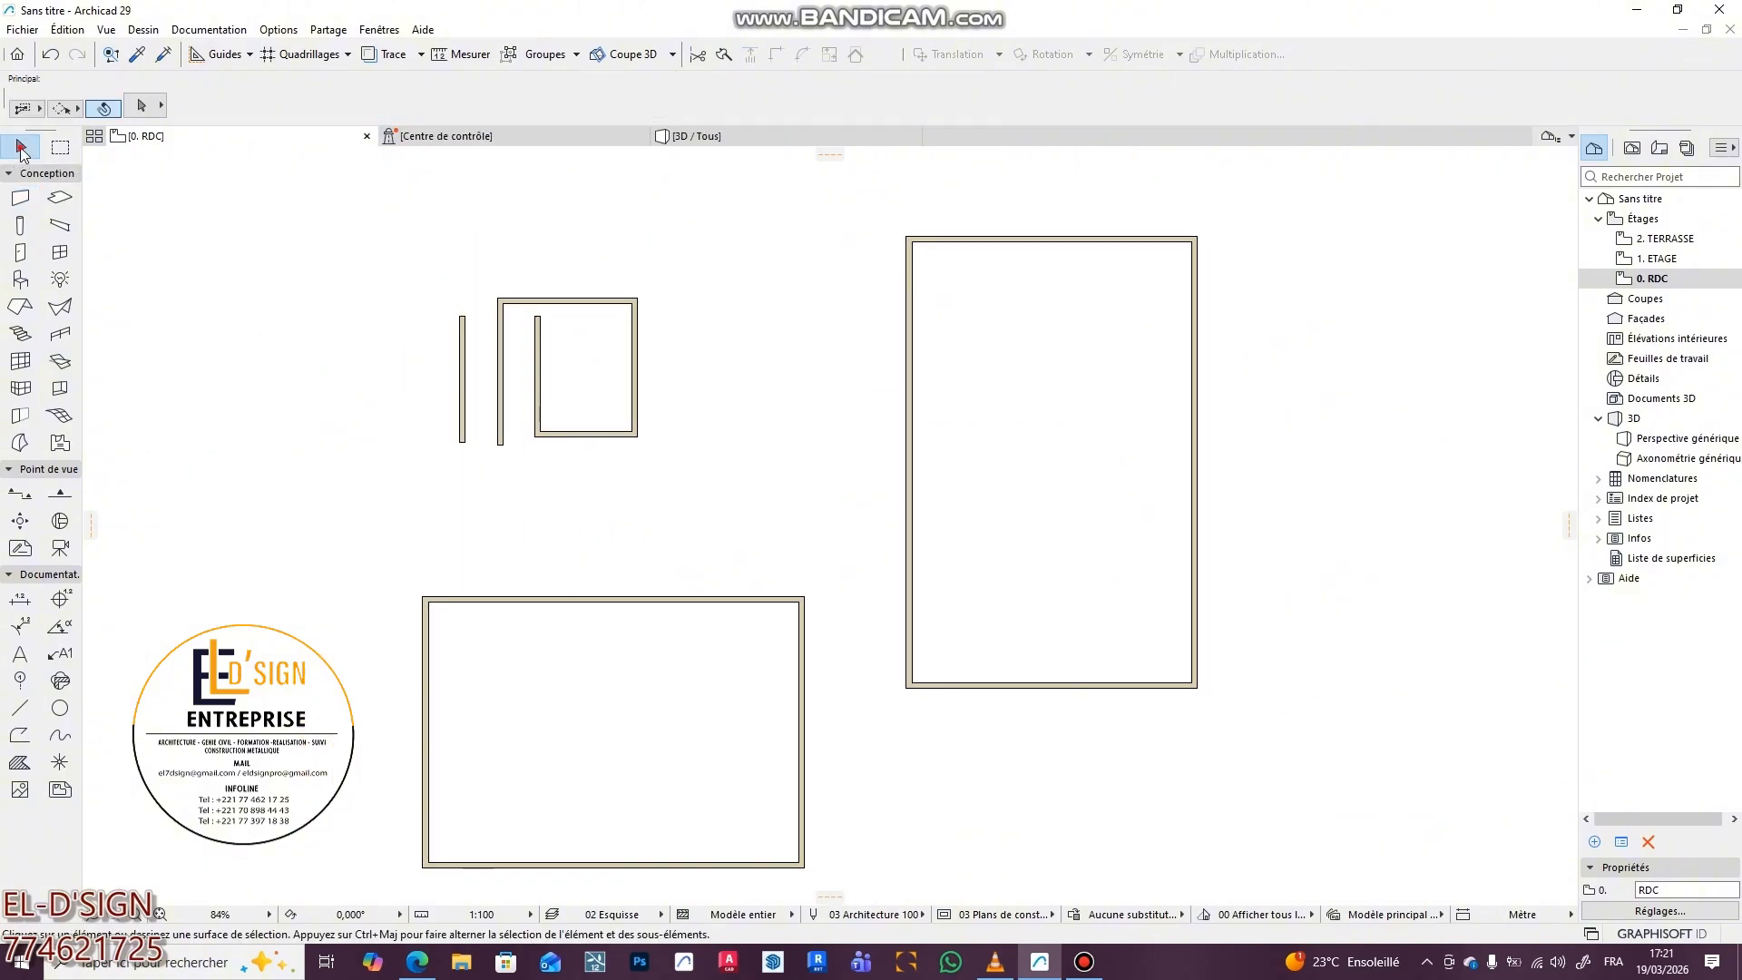
pyautogui.scroll(-4, 602, 409)
pyautogui.click(461, 272)
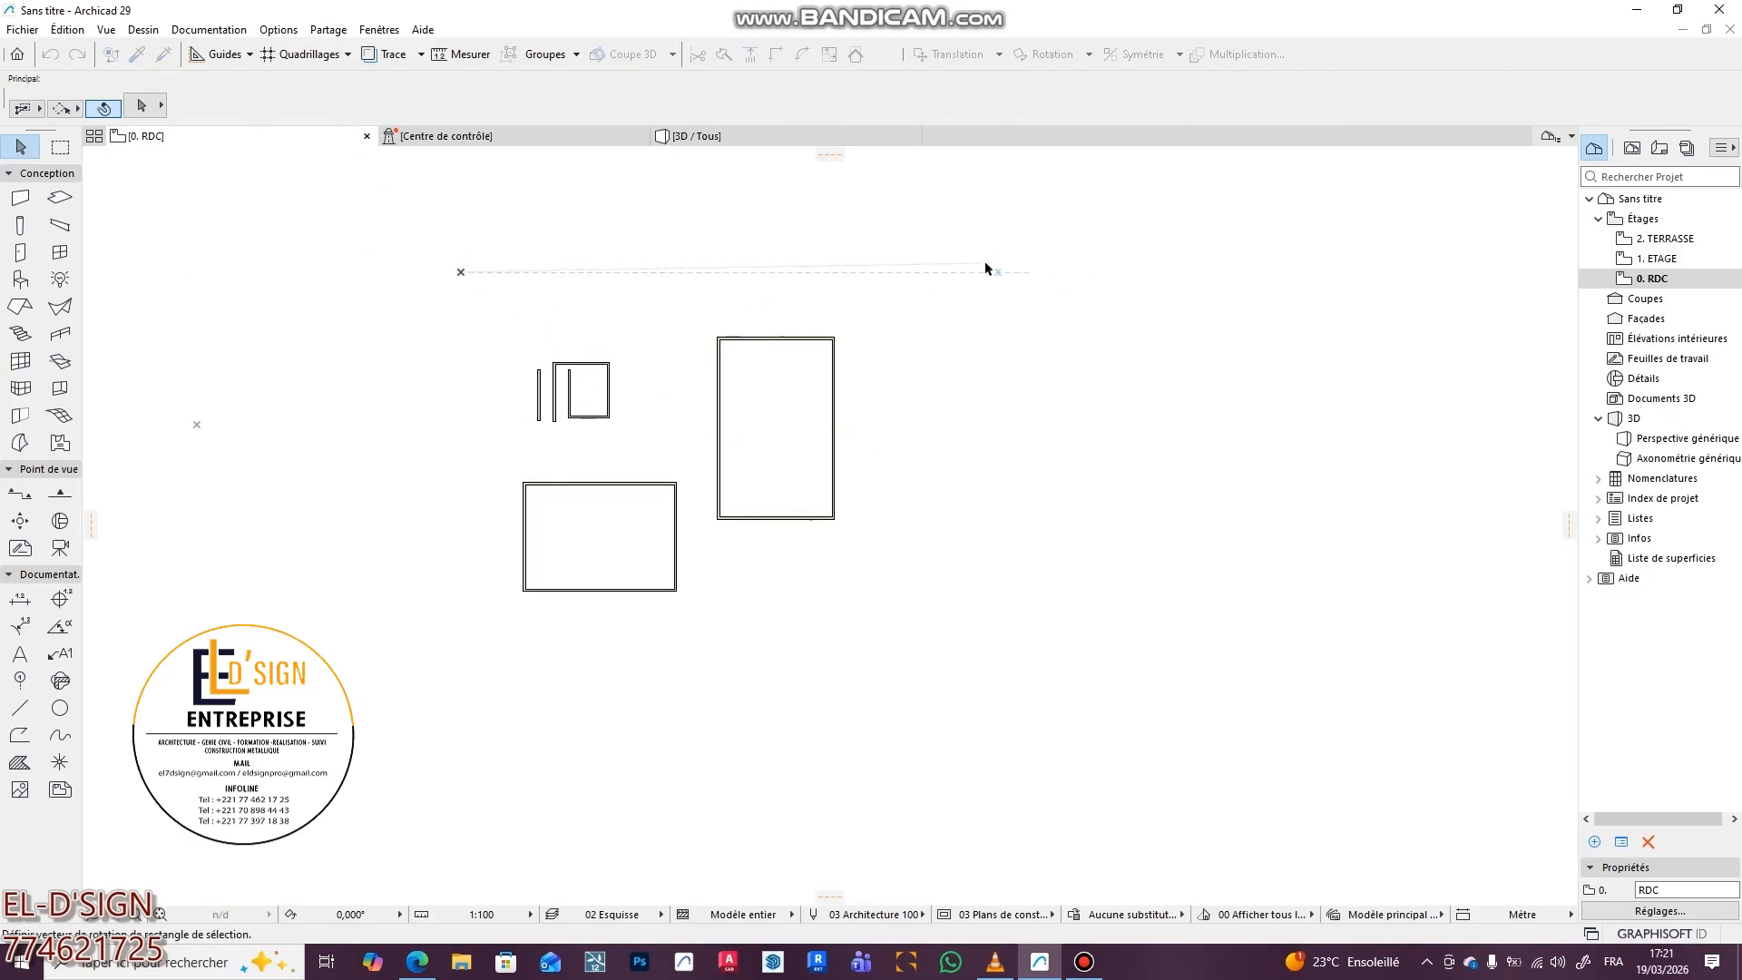
pyautogui.click(984, 270)
pyautogui.click(929, 653)
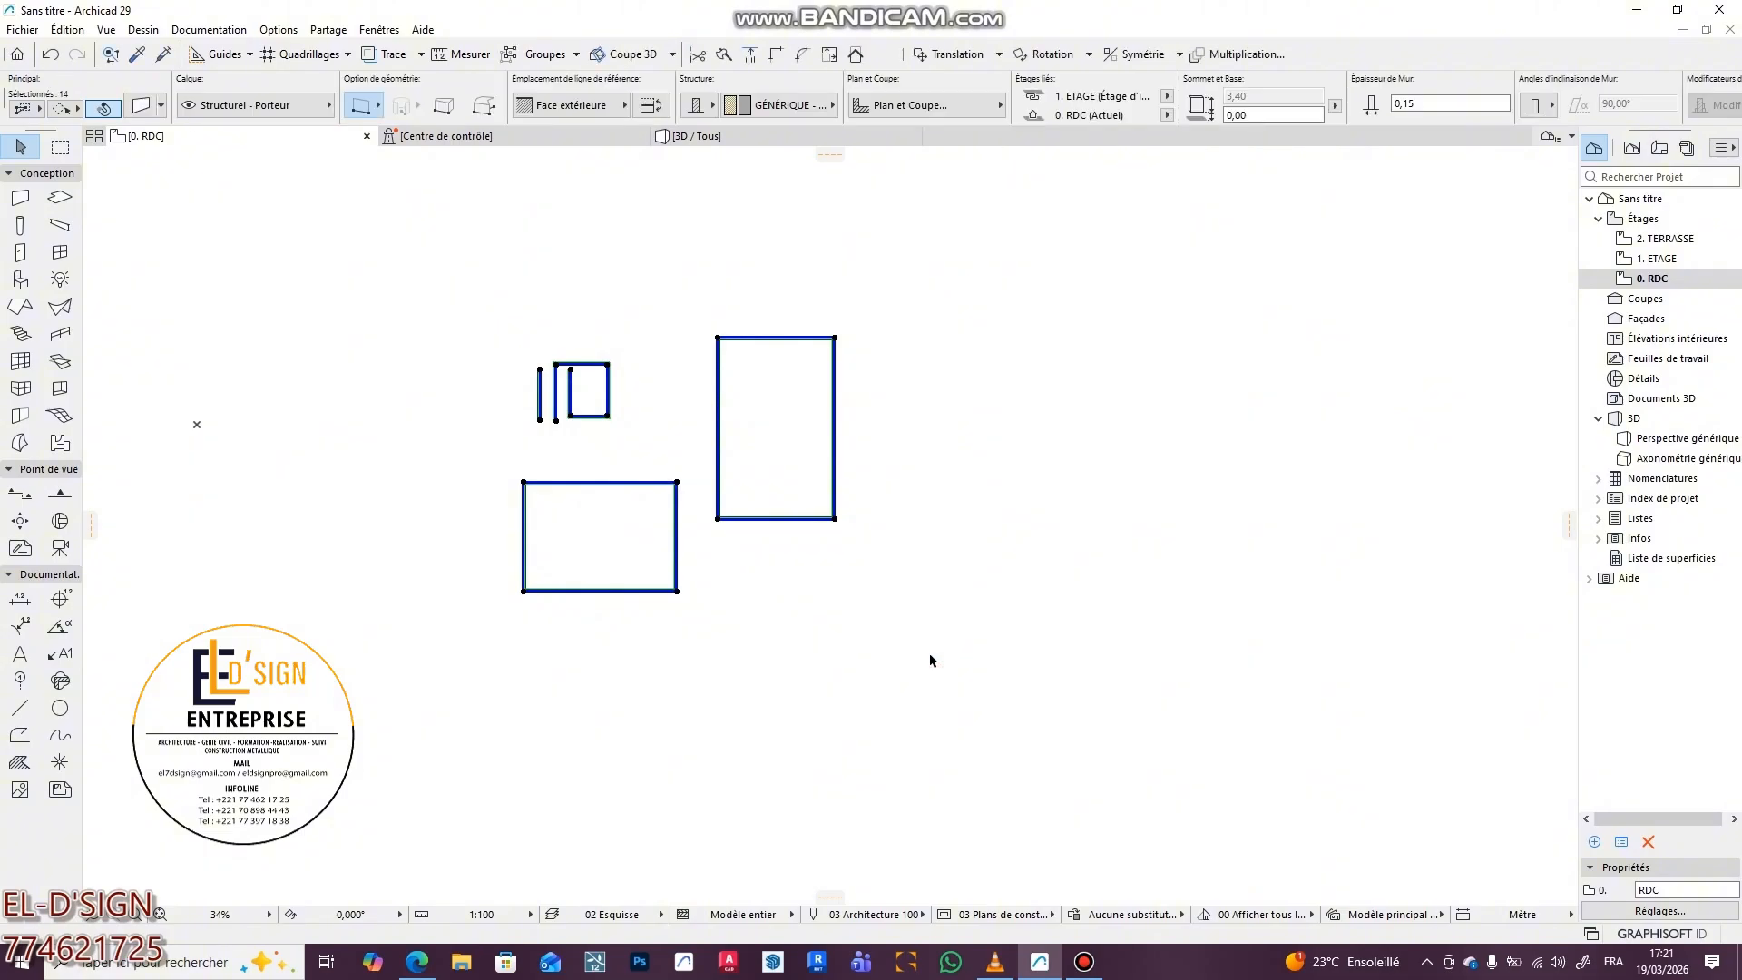
pyautogui.press('Delete')
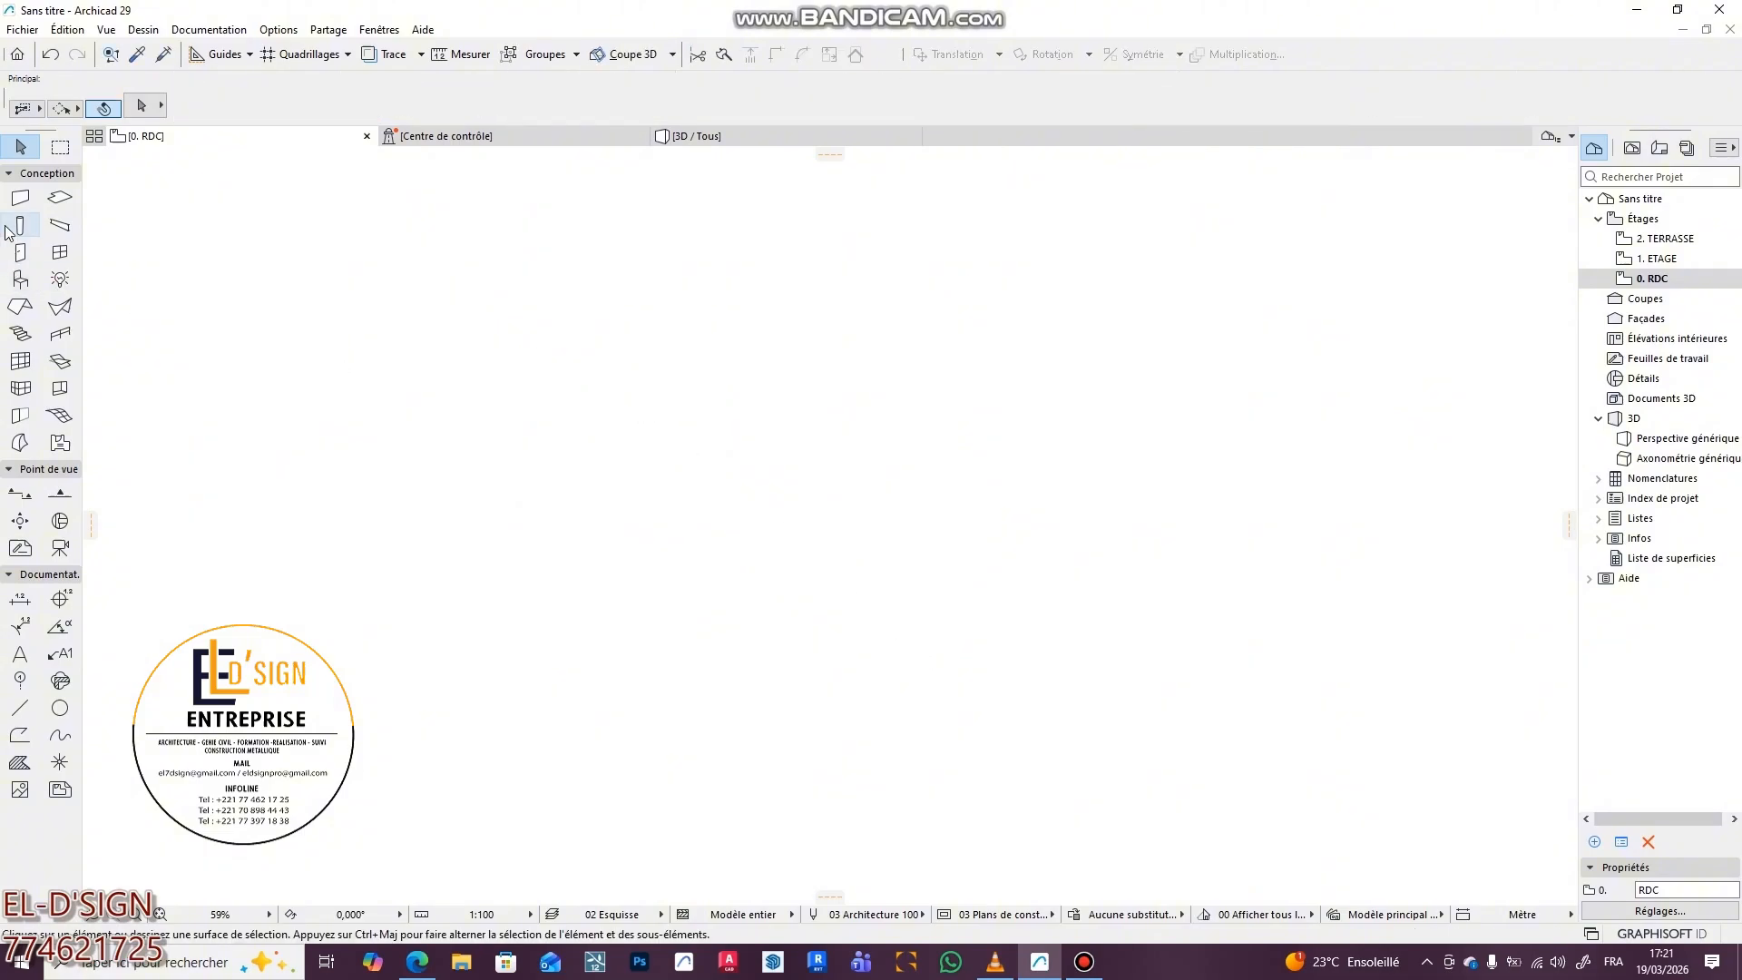
# - Set the Wall tool's geometry method to rectangle, and return to the Arrow tool
pyautogui.click(19, 197)
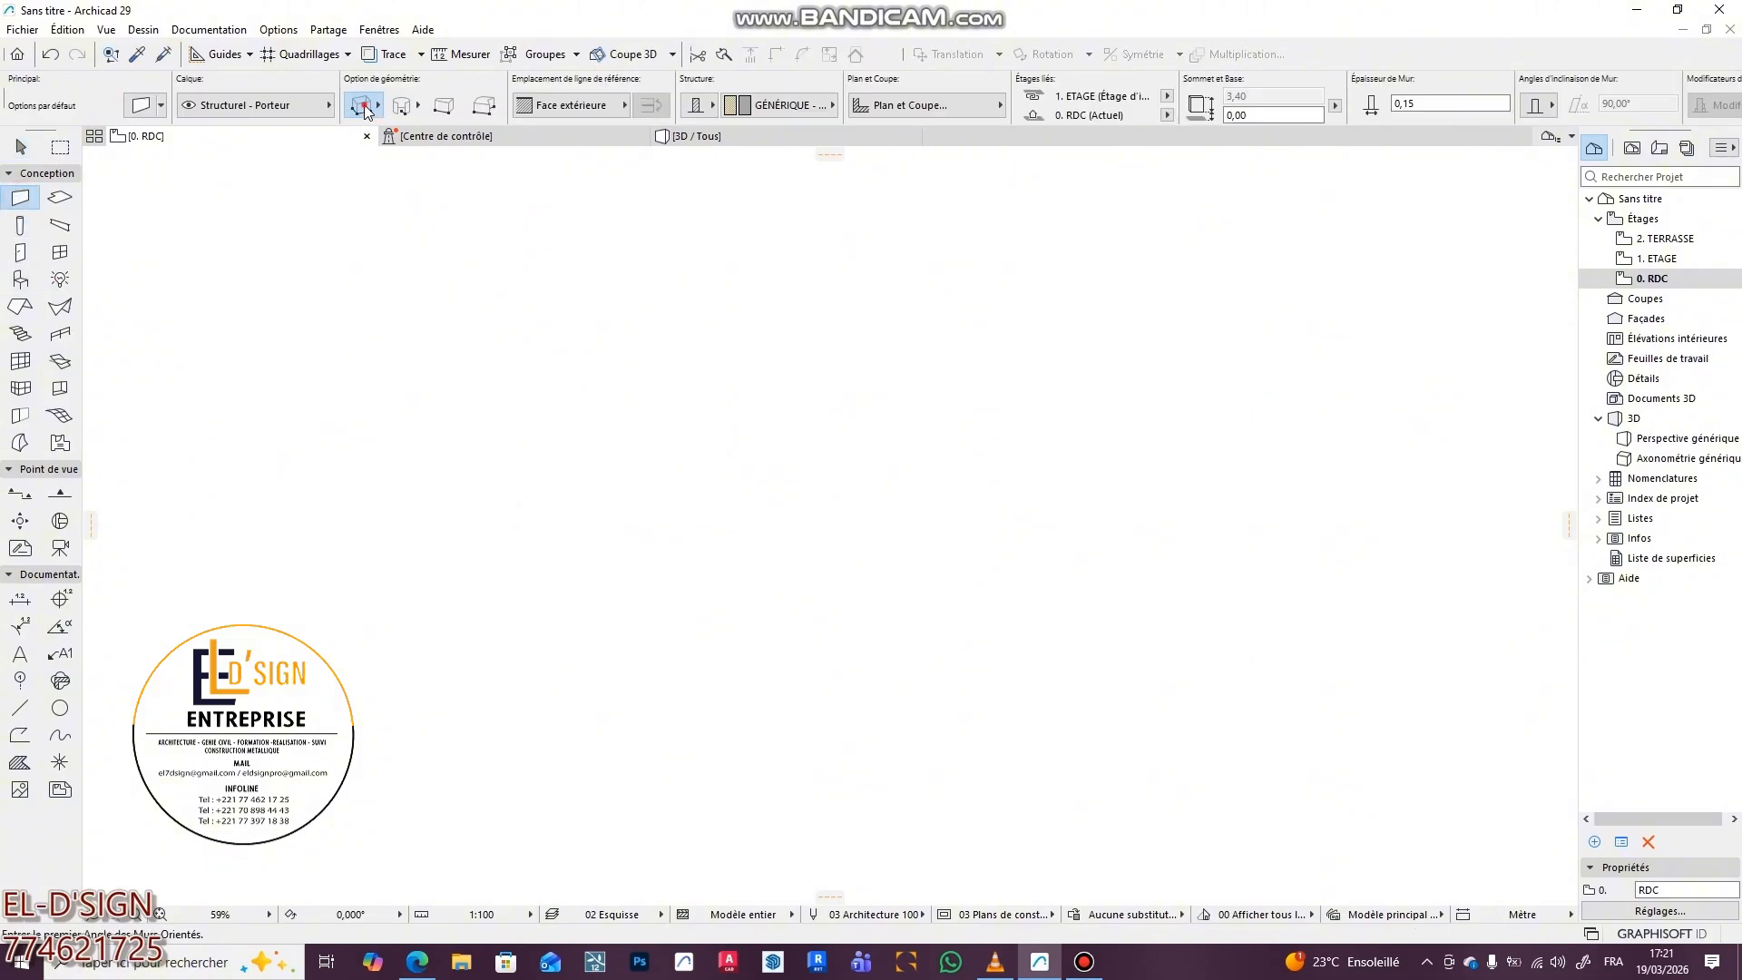
pyautogui.click(445, 105)
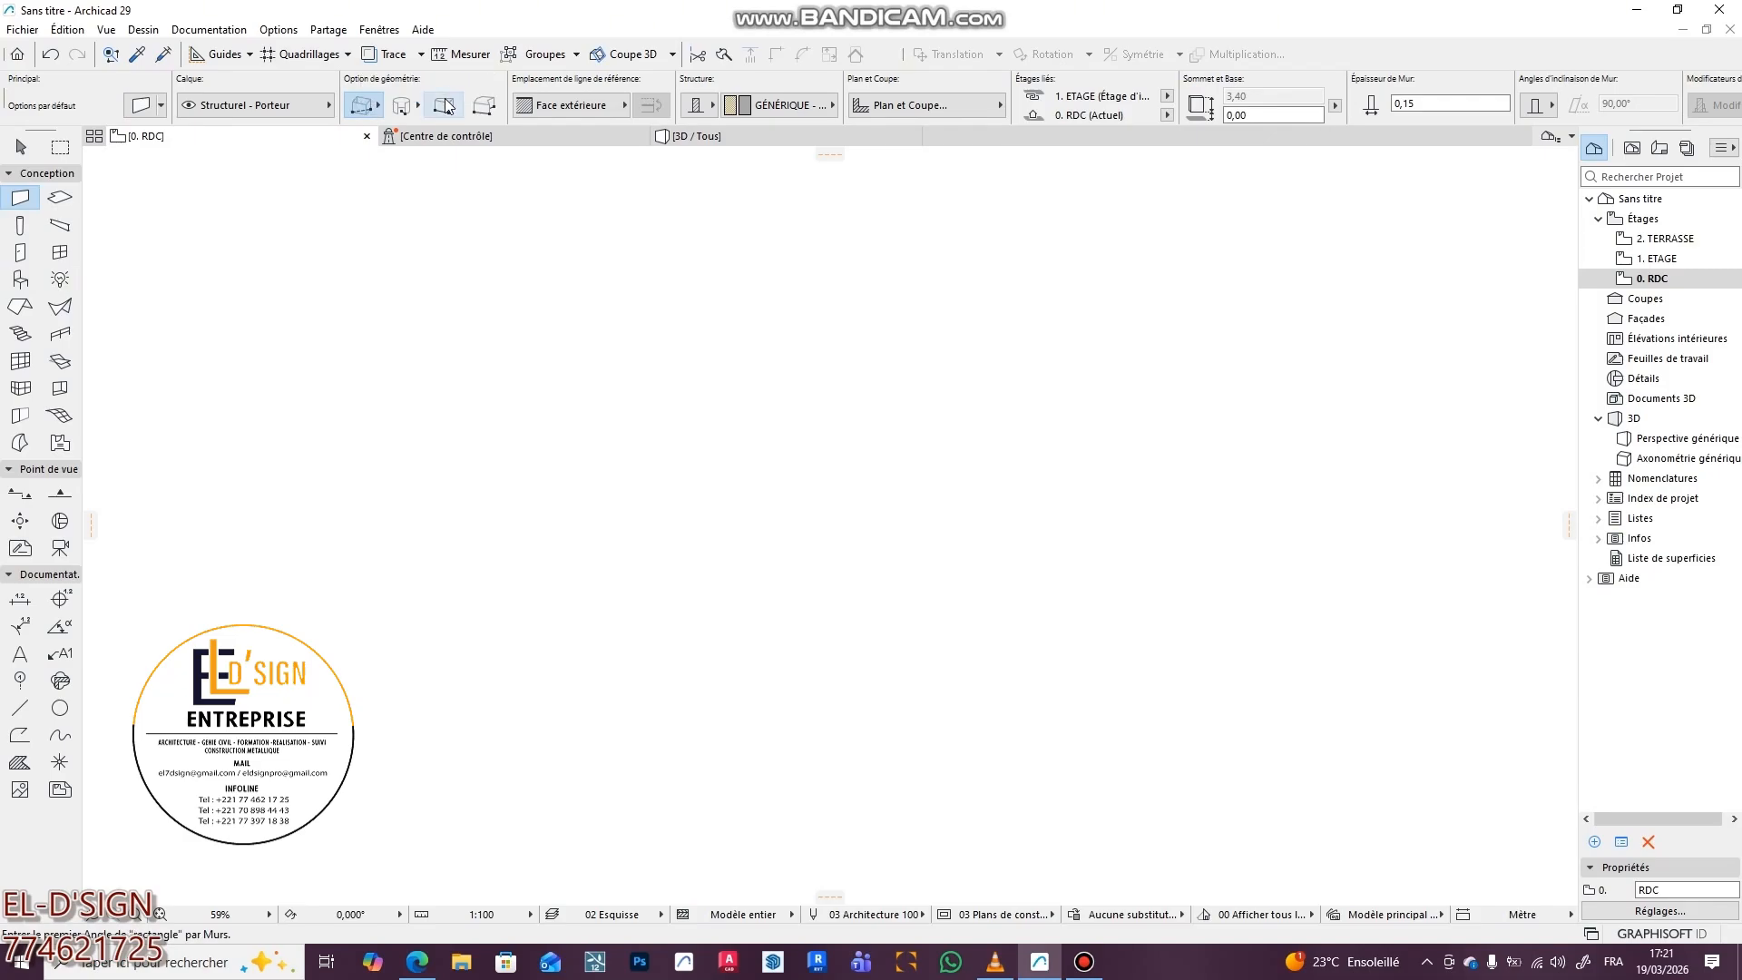
pyautogui.click(20, 146)
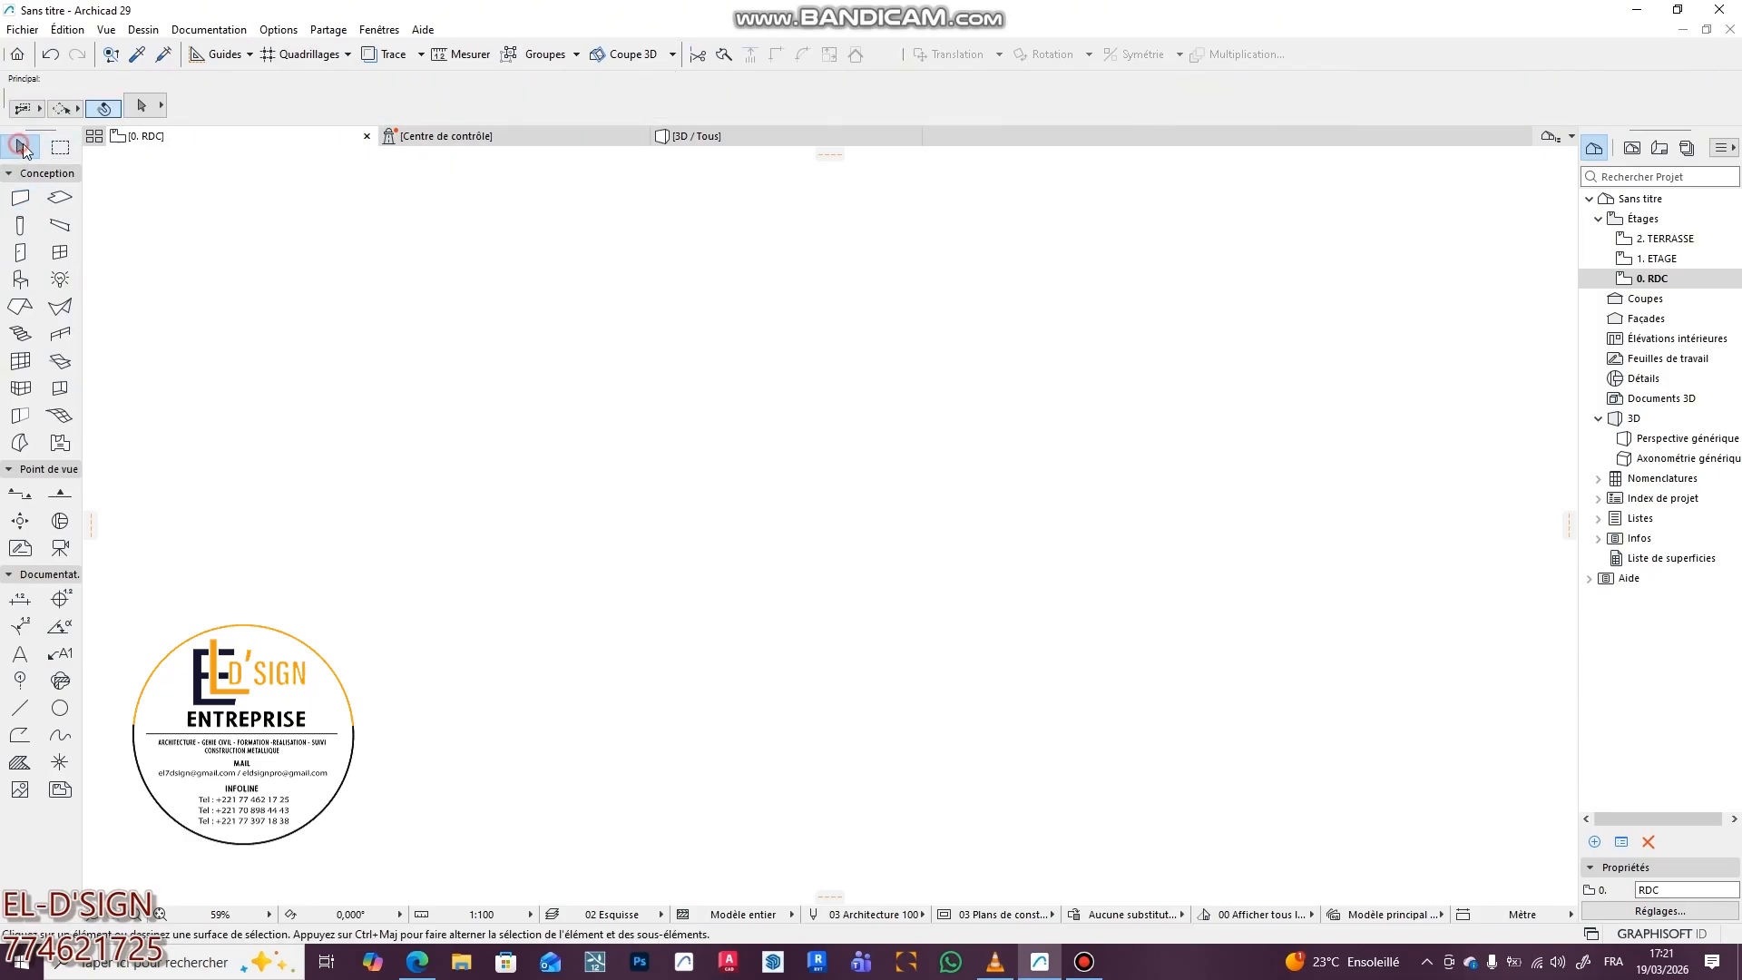
# - Set the Arrow tool's selection geometry to rectangular
pyautogui.click(78, 109)
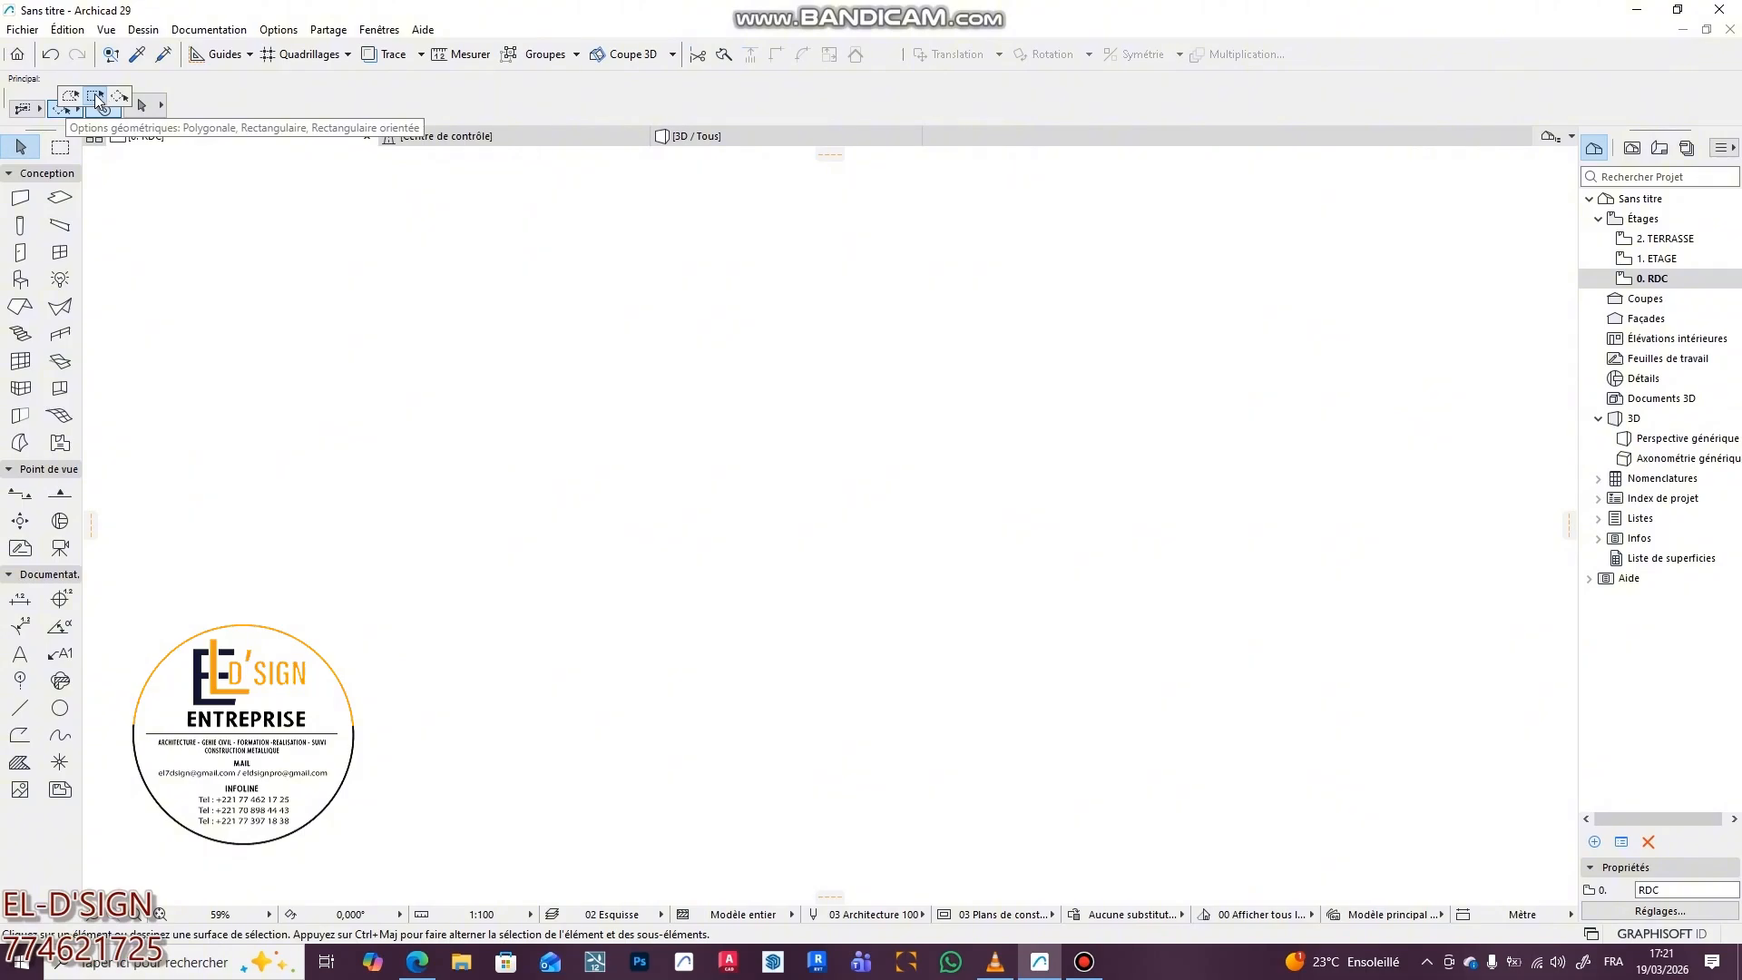
pyautogui.click(95, 96)
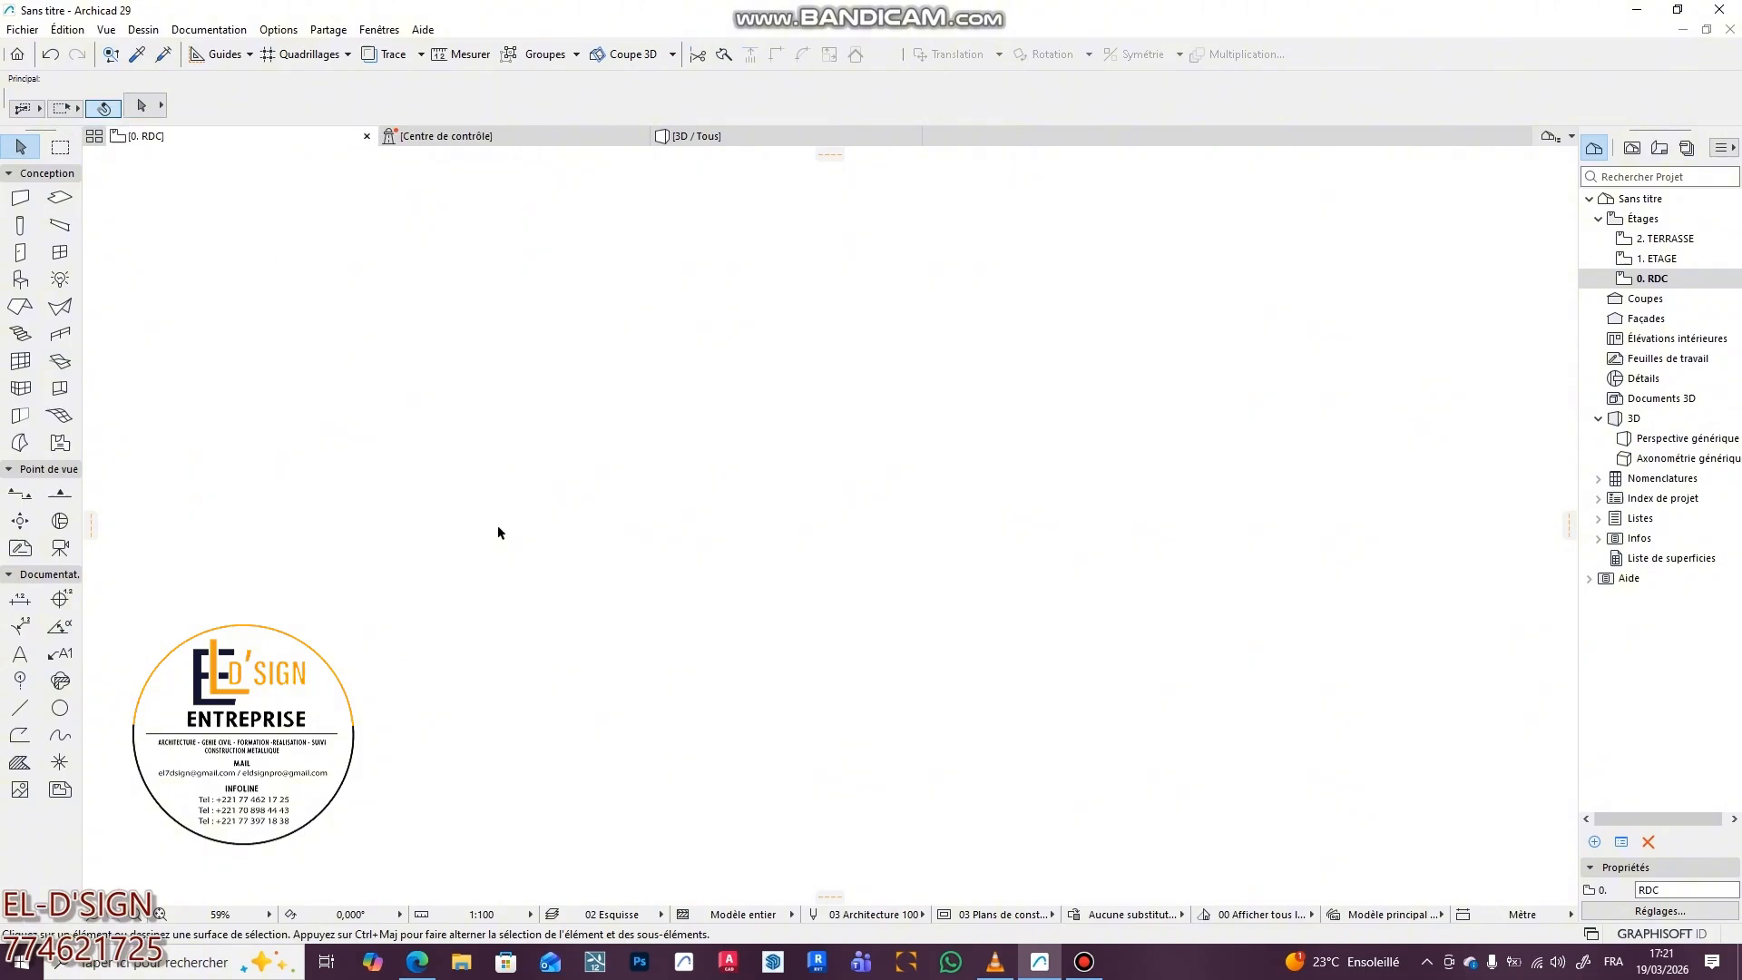
# - Start saving the project under a new name, and create and open a desktop folder named VIDEO ETUDIANT
pyautogui.click(22, 31)
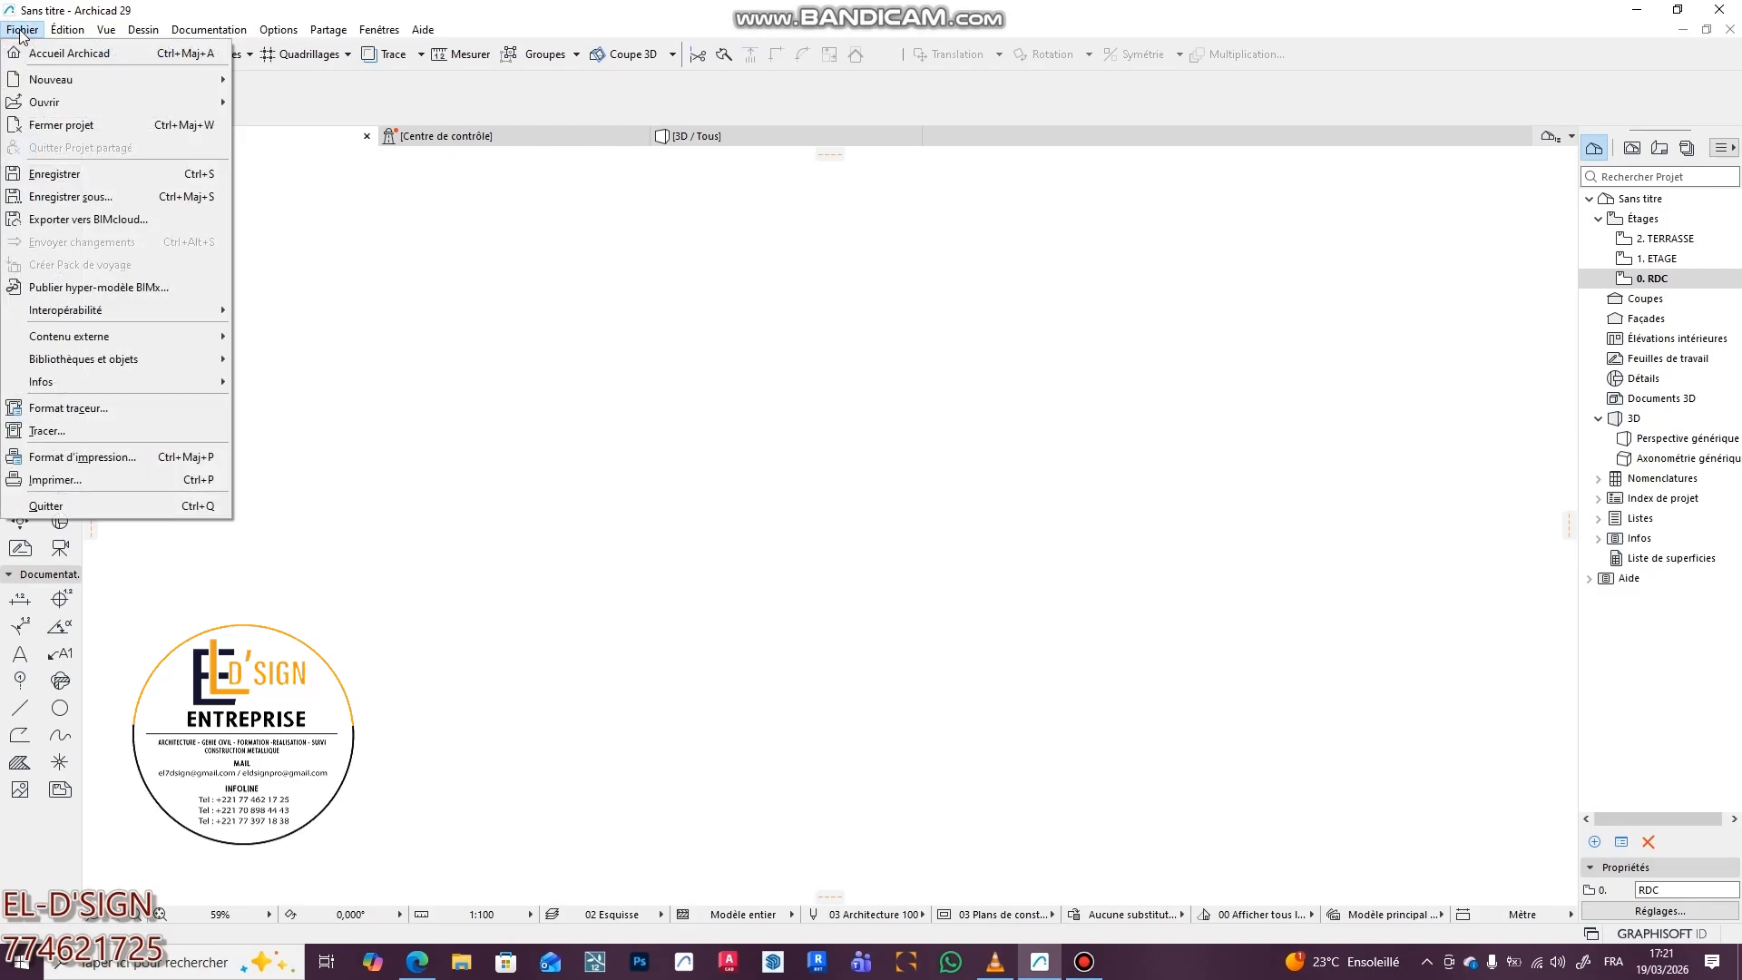
pyautogui.click(89, 195)
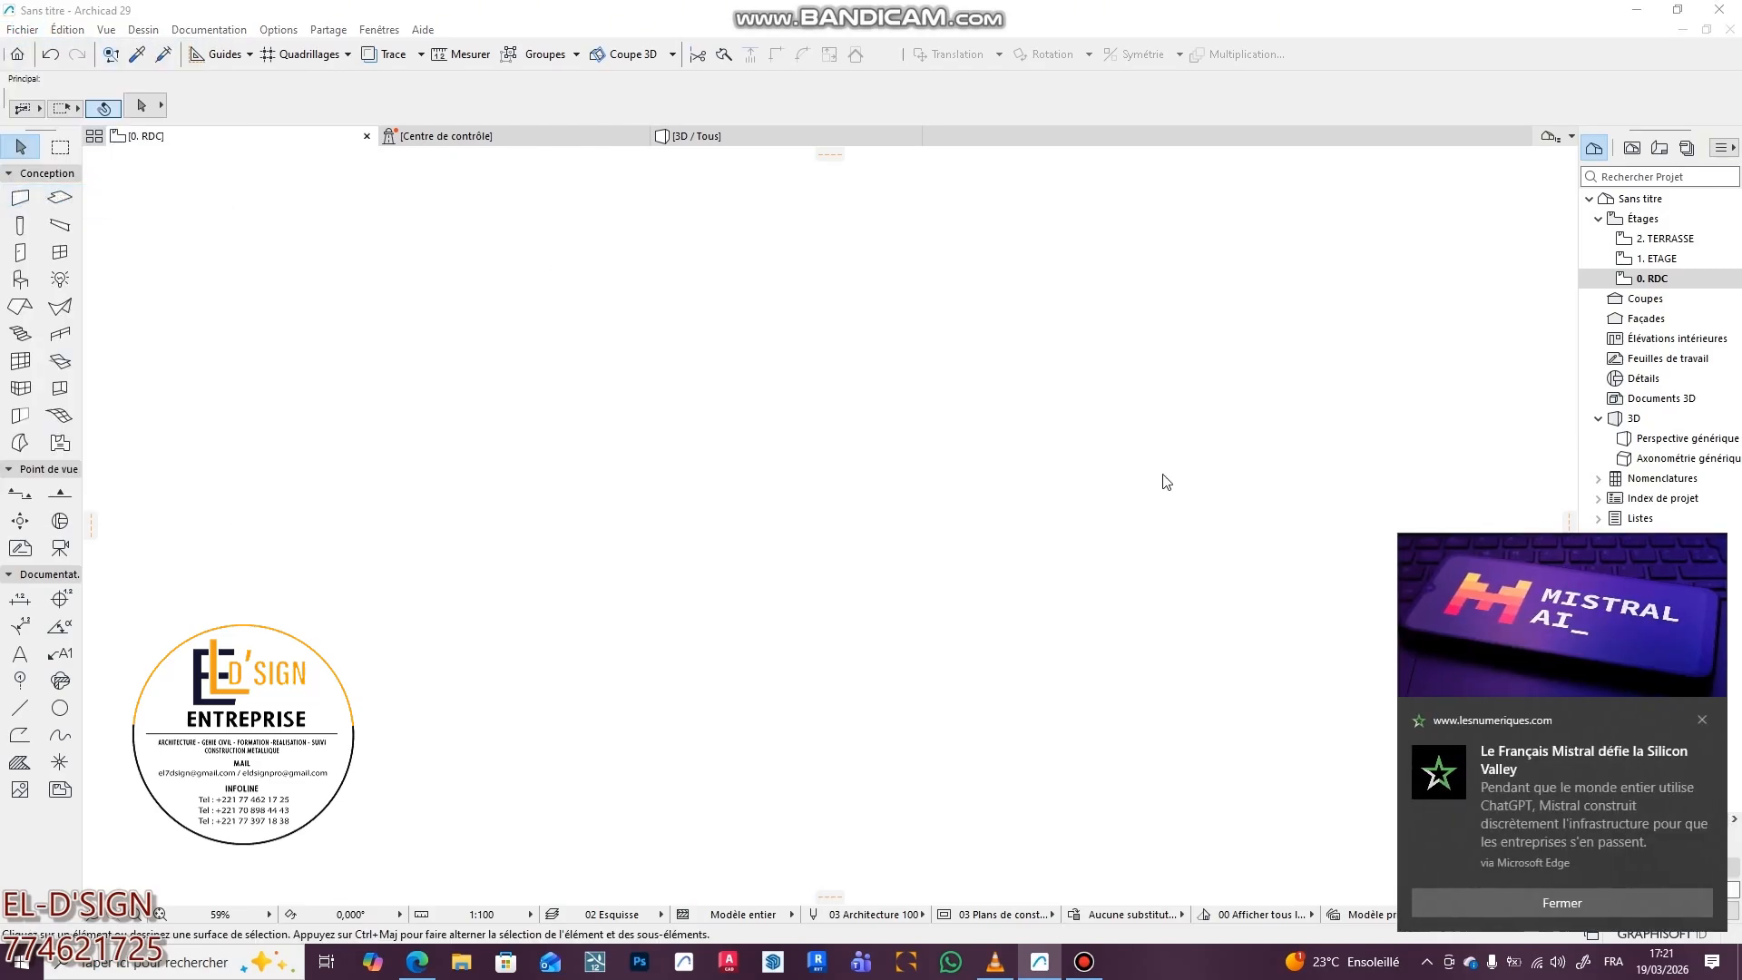
pyautogui.click(1703, 720)
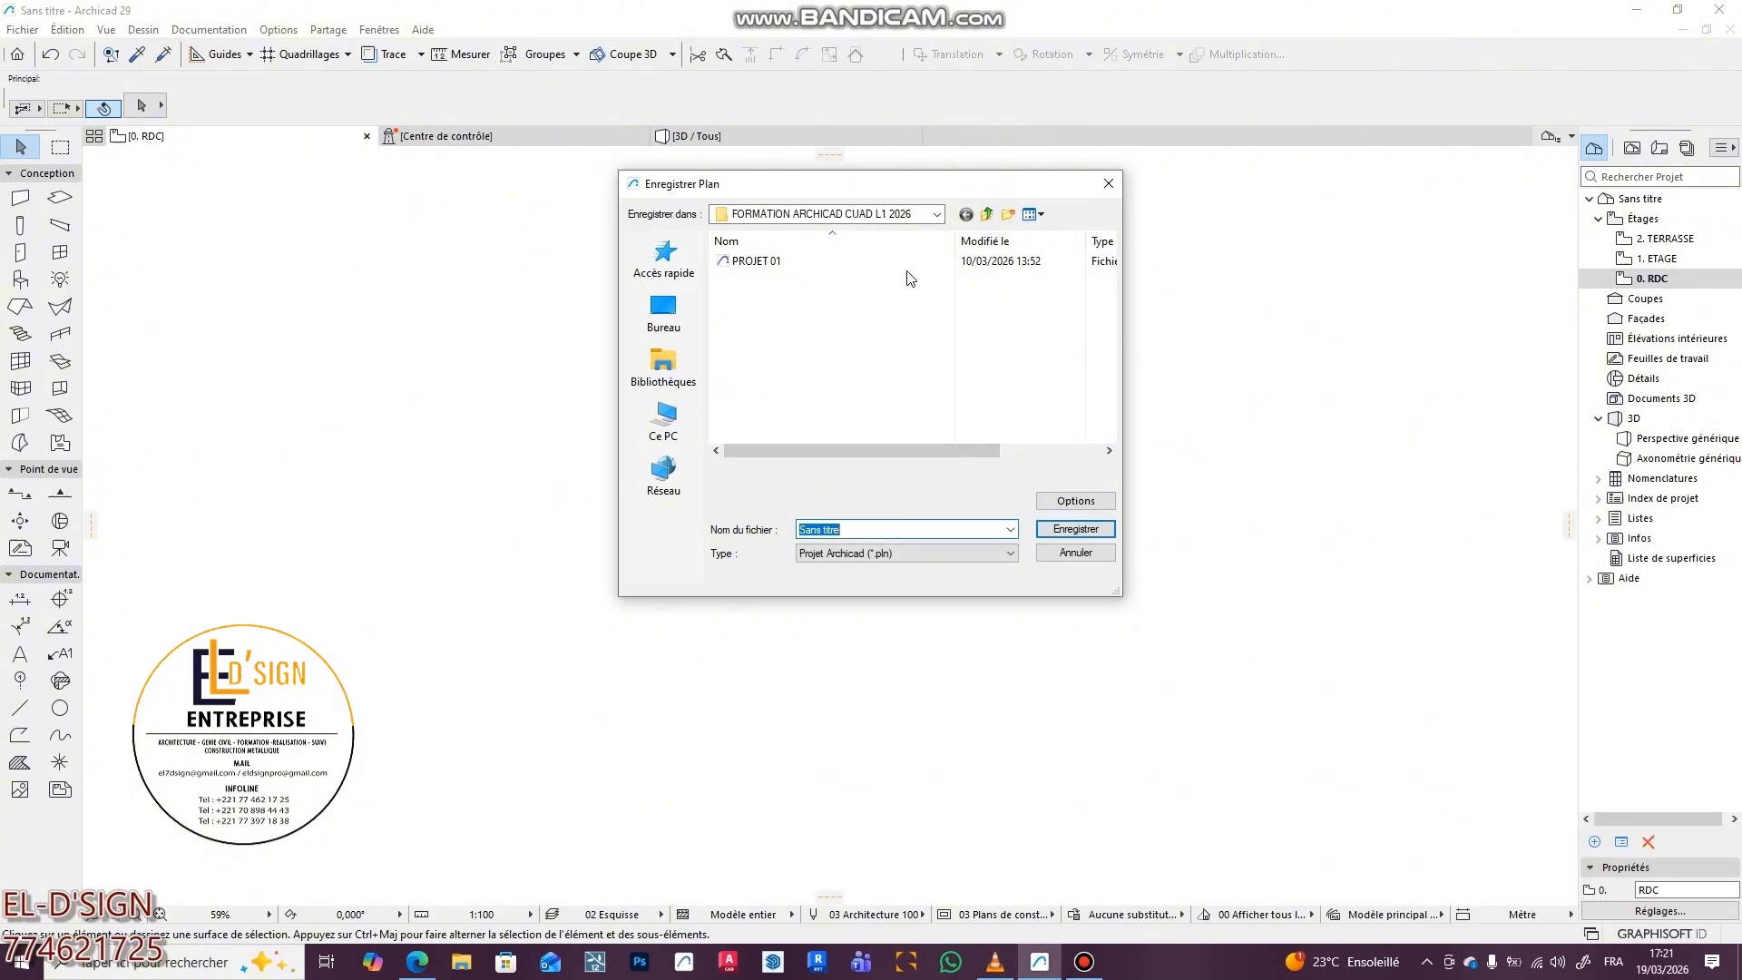
pyautogui.click(986, 214)
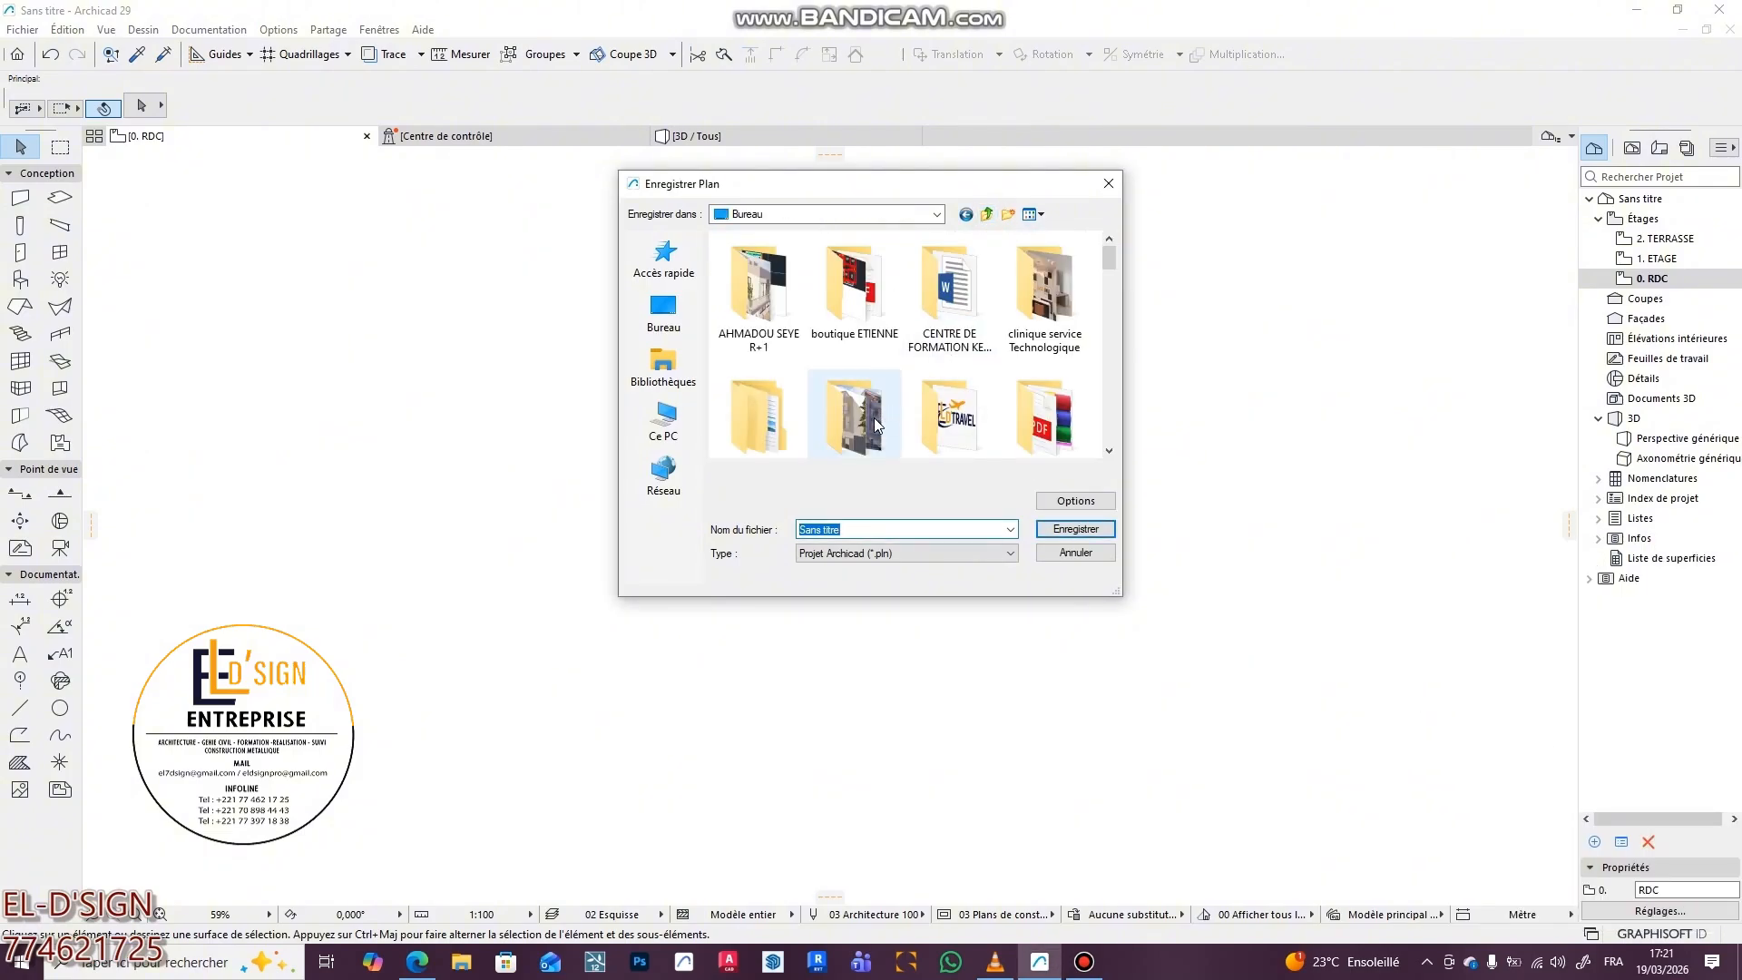
pyautogui.click(1009, 215)
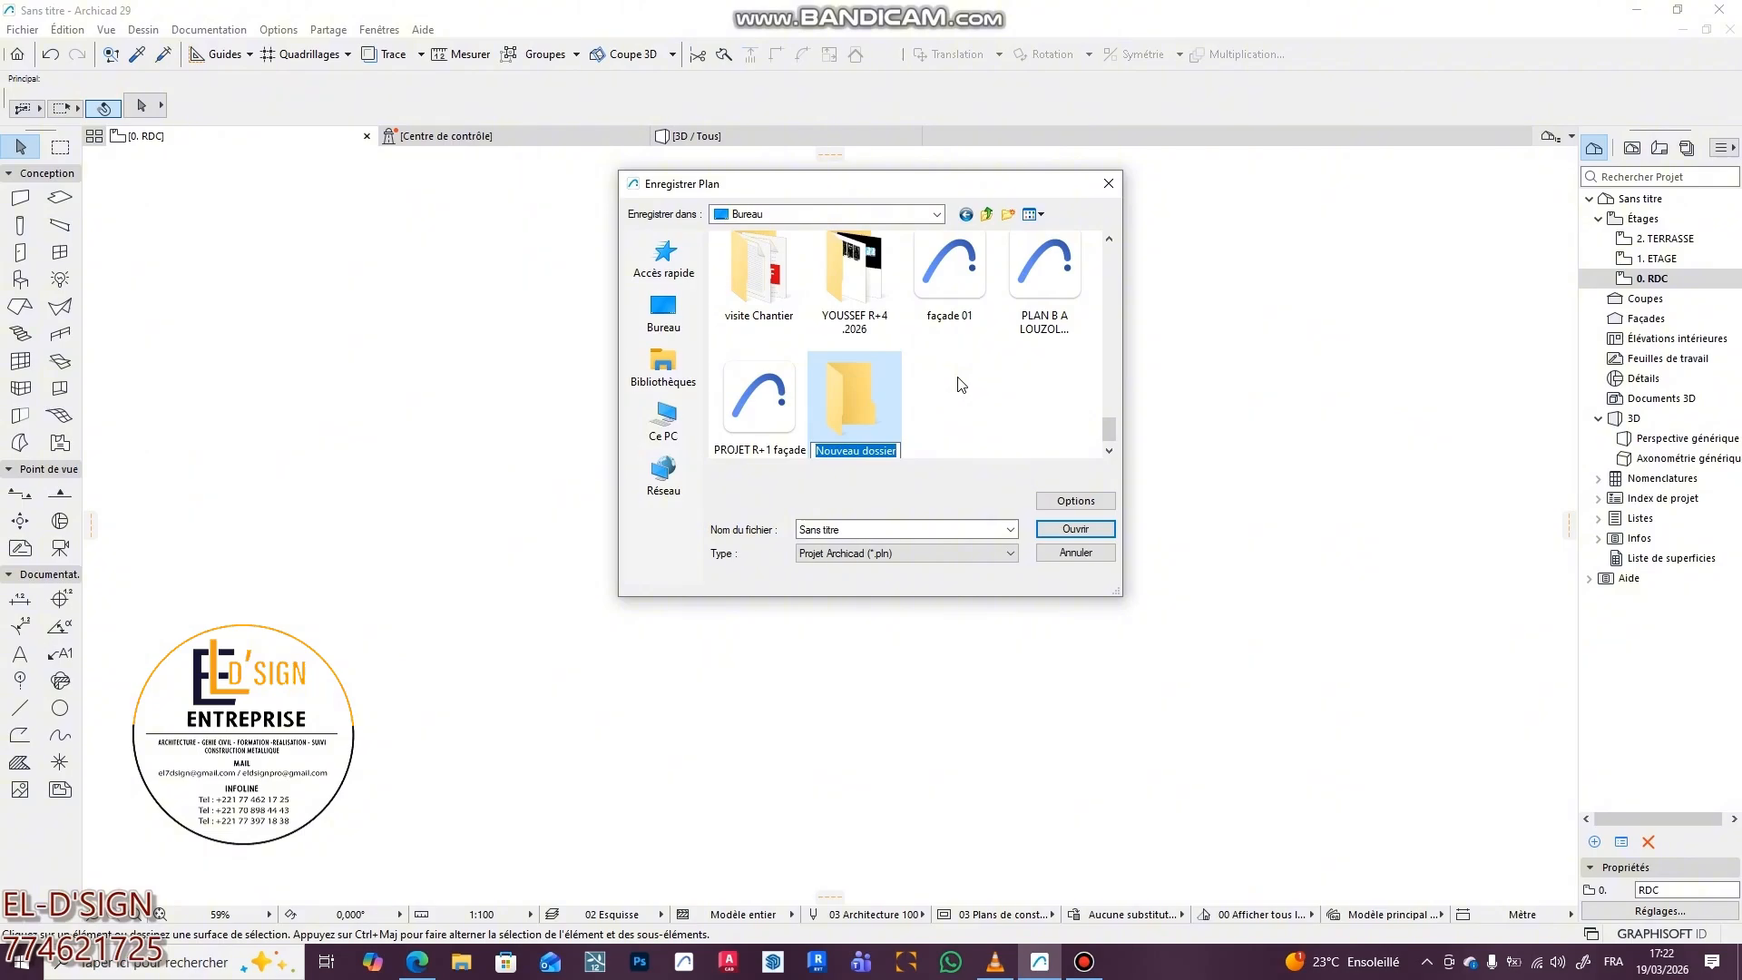
pyautogui.write('VIDEO ET')
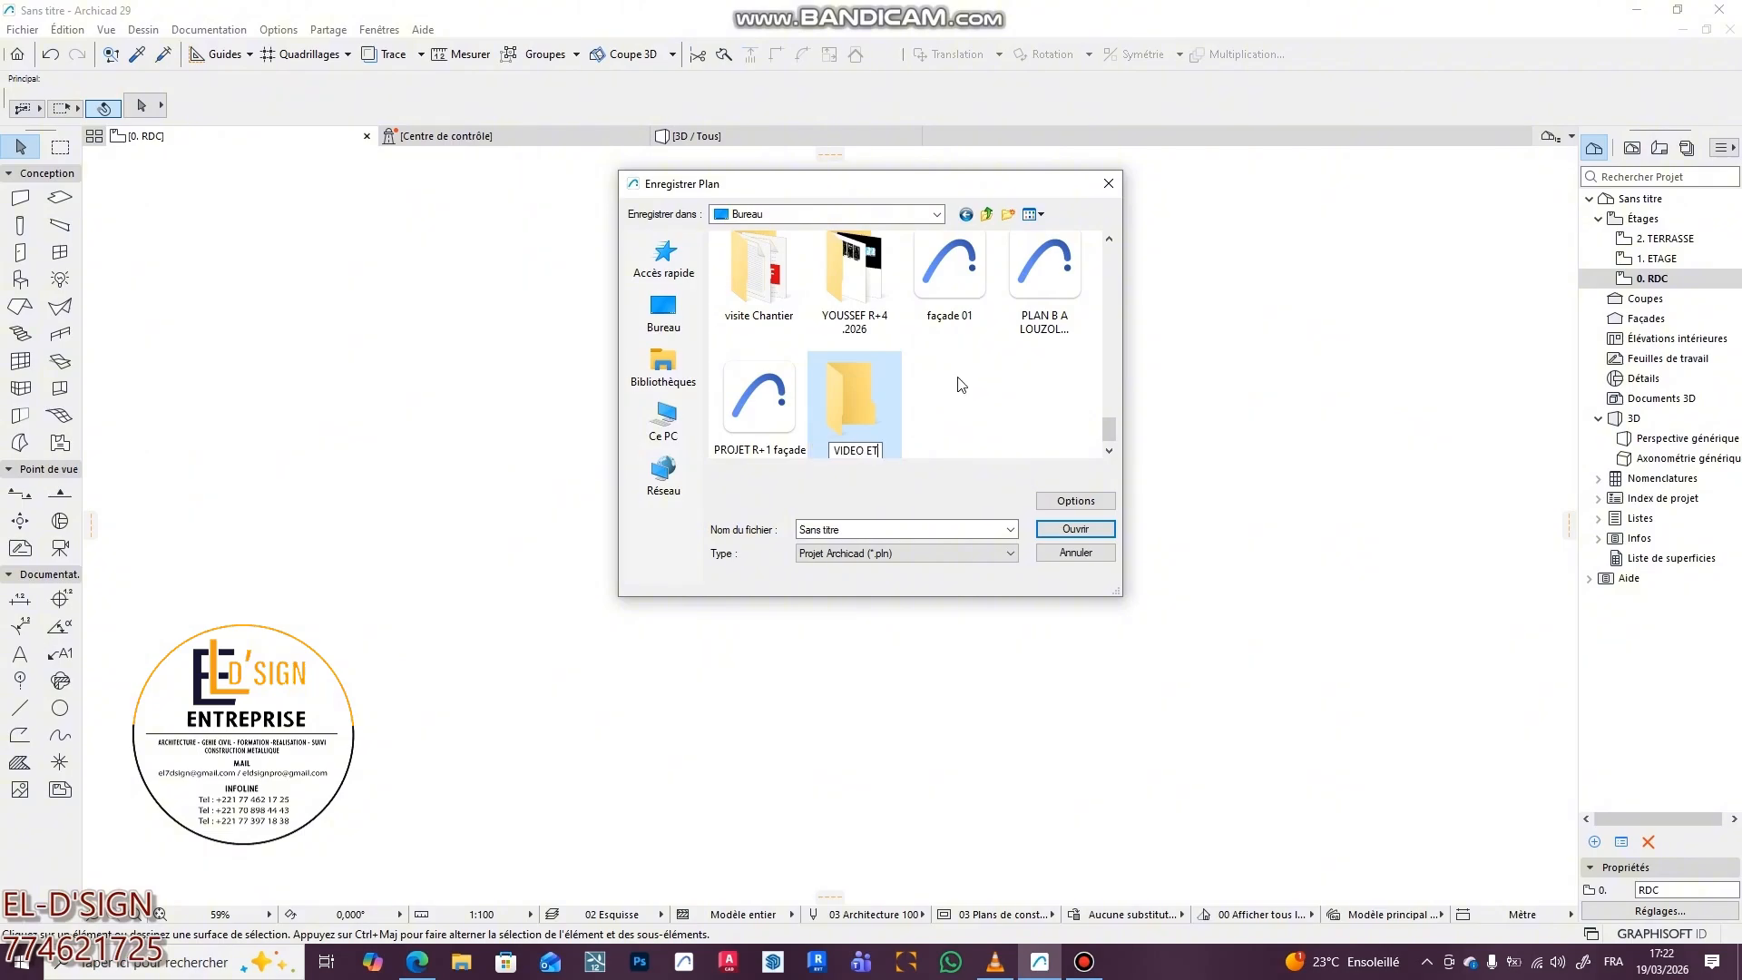
pyautogui.write('UDIANT')
pyautogui.press('Return')
pyautogui.doubleClick(840, 415)
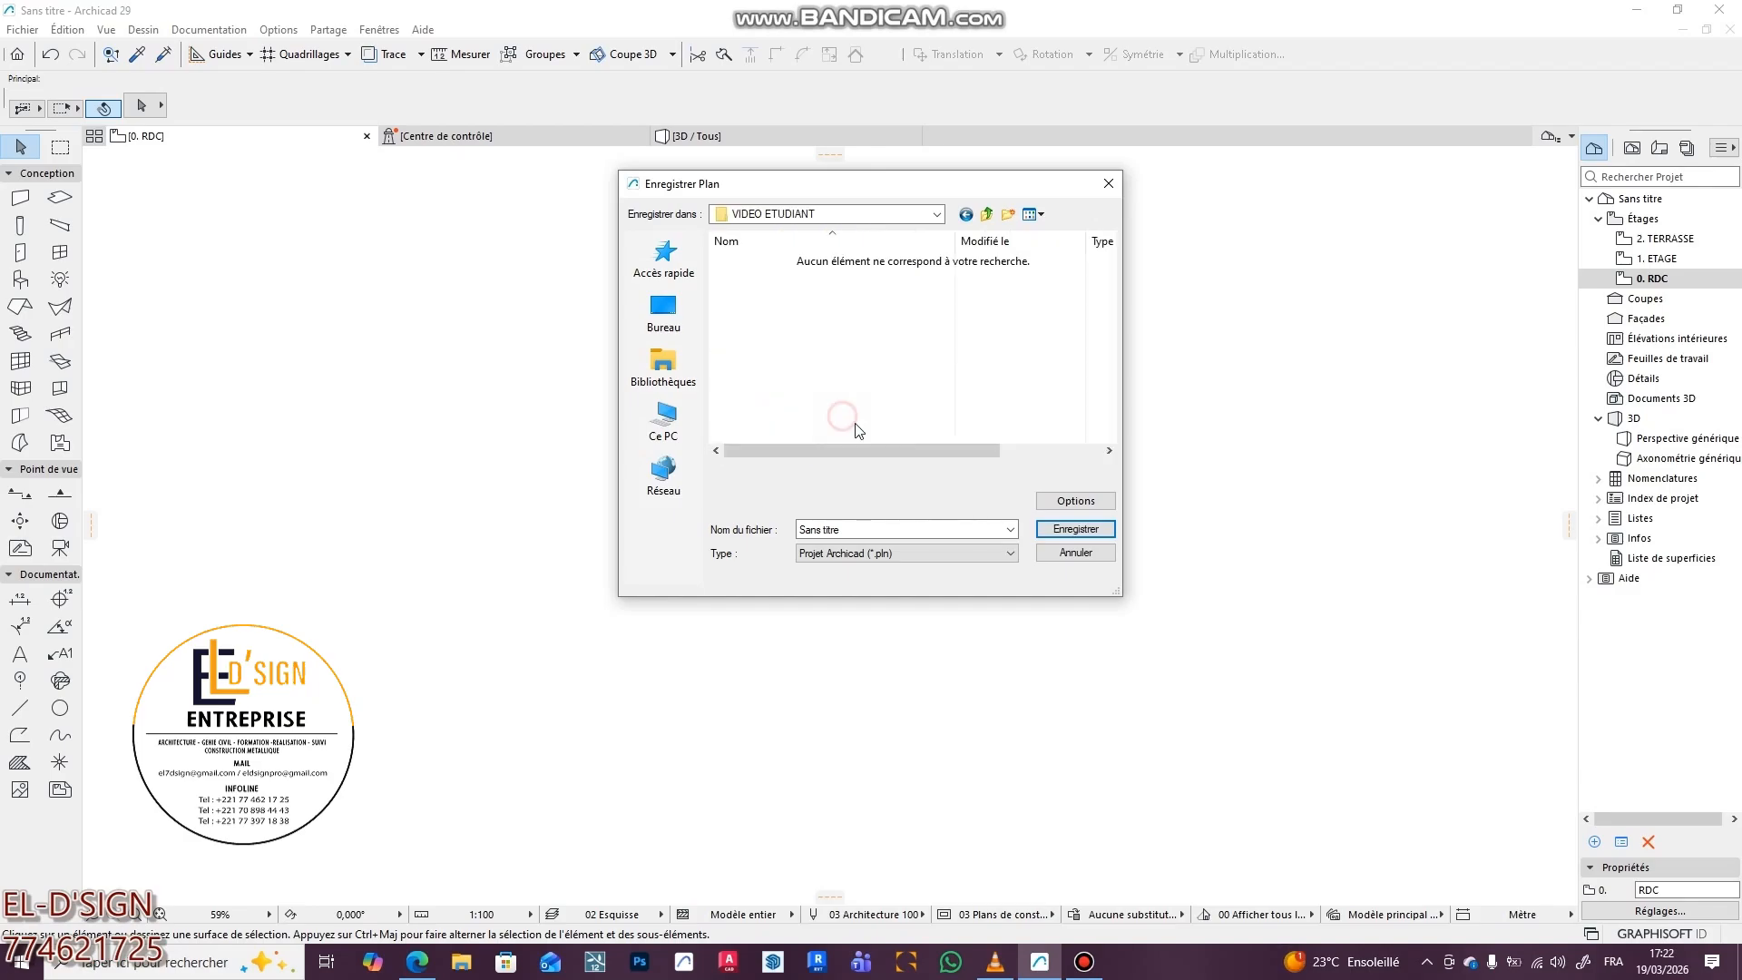
# - Enter PROJET 01 as the file name and review the available save formats
pyautogui.click(809, 529)
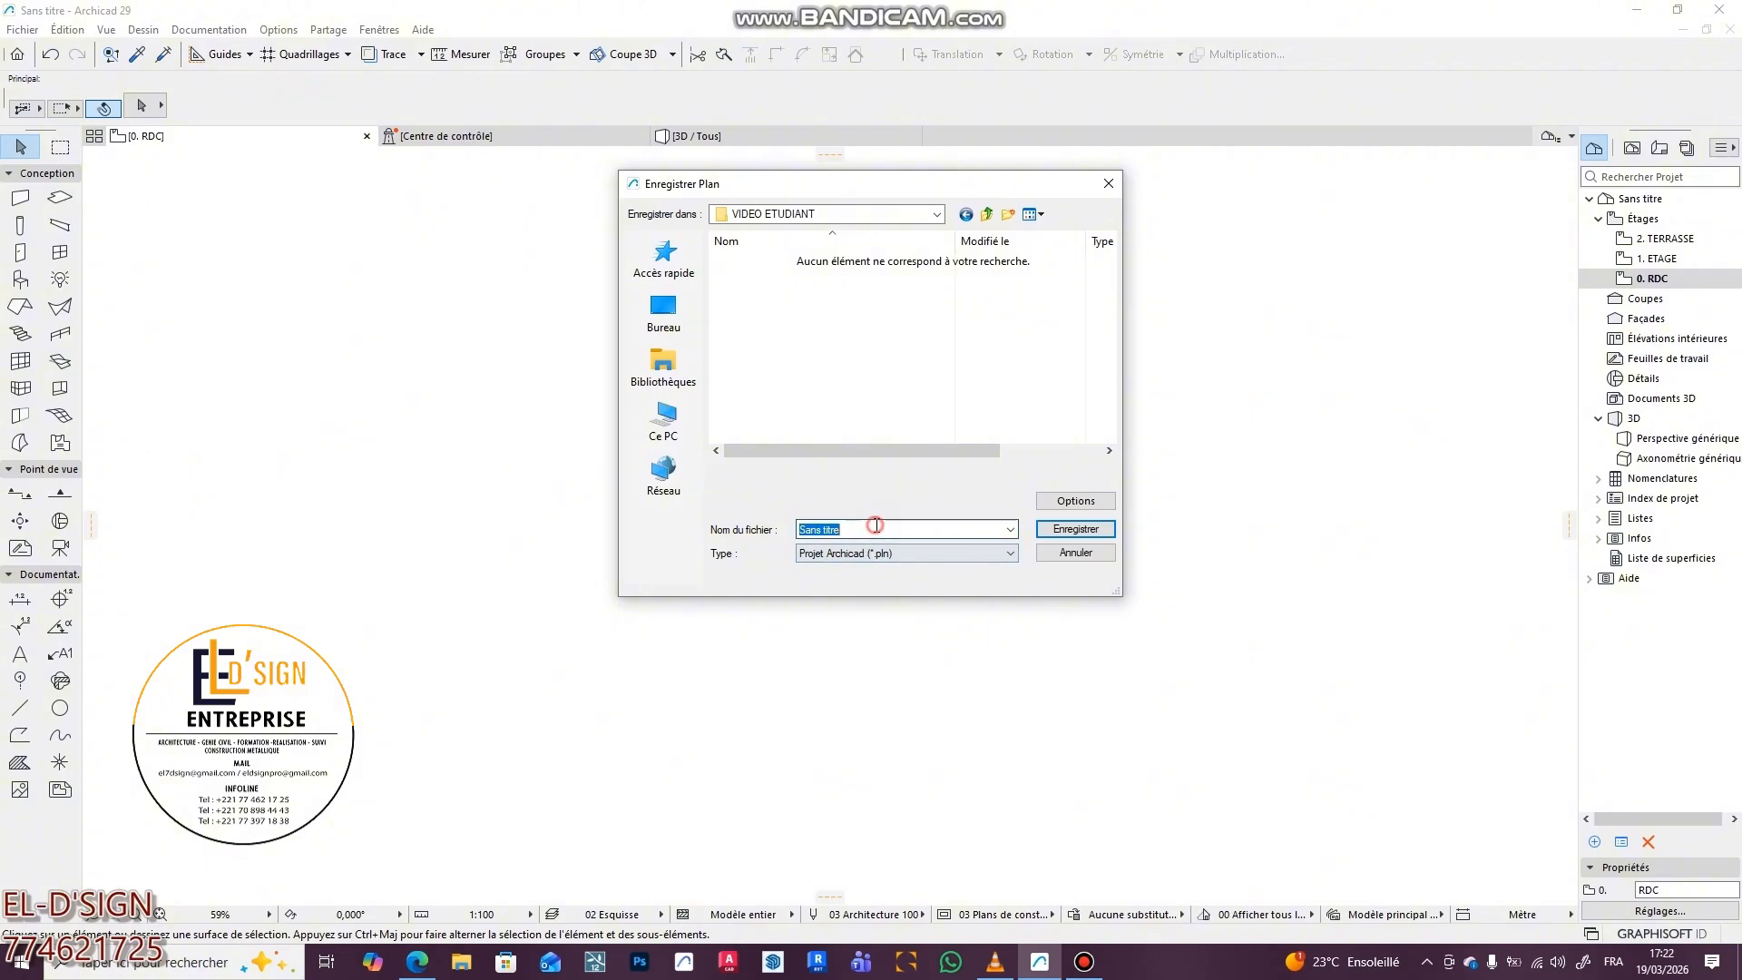
pyautogui.write('PROJET 01')
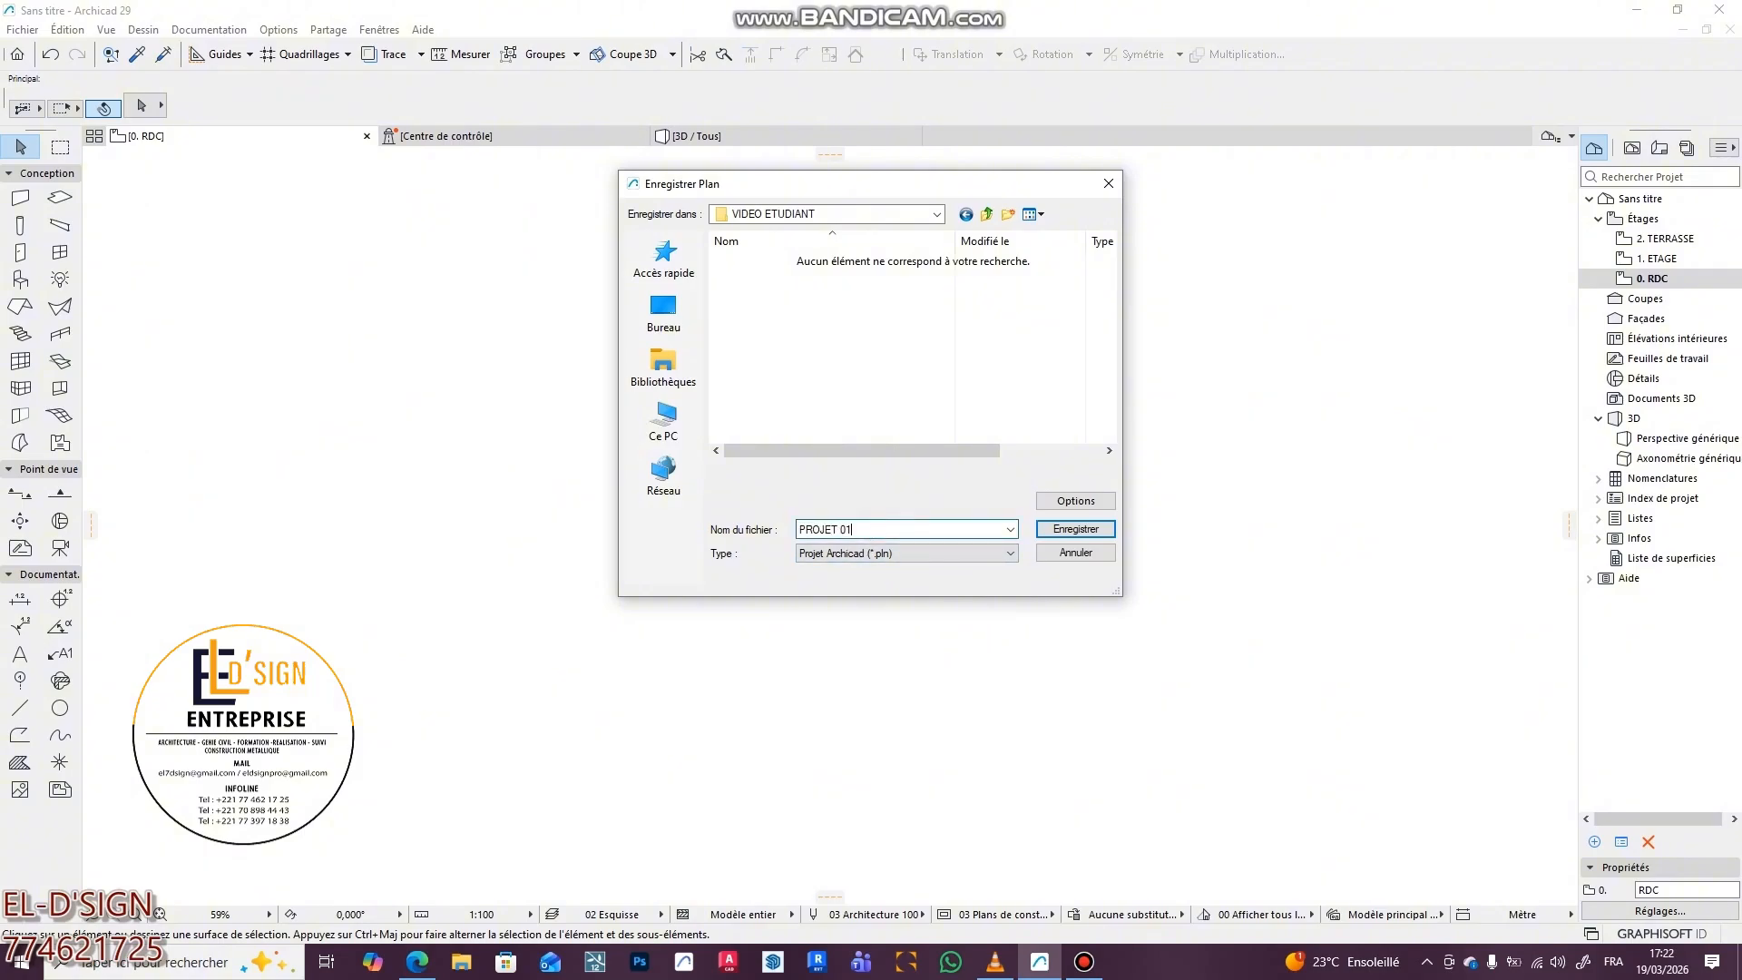
pyautogui.click(905, 552)
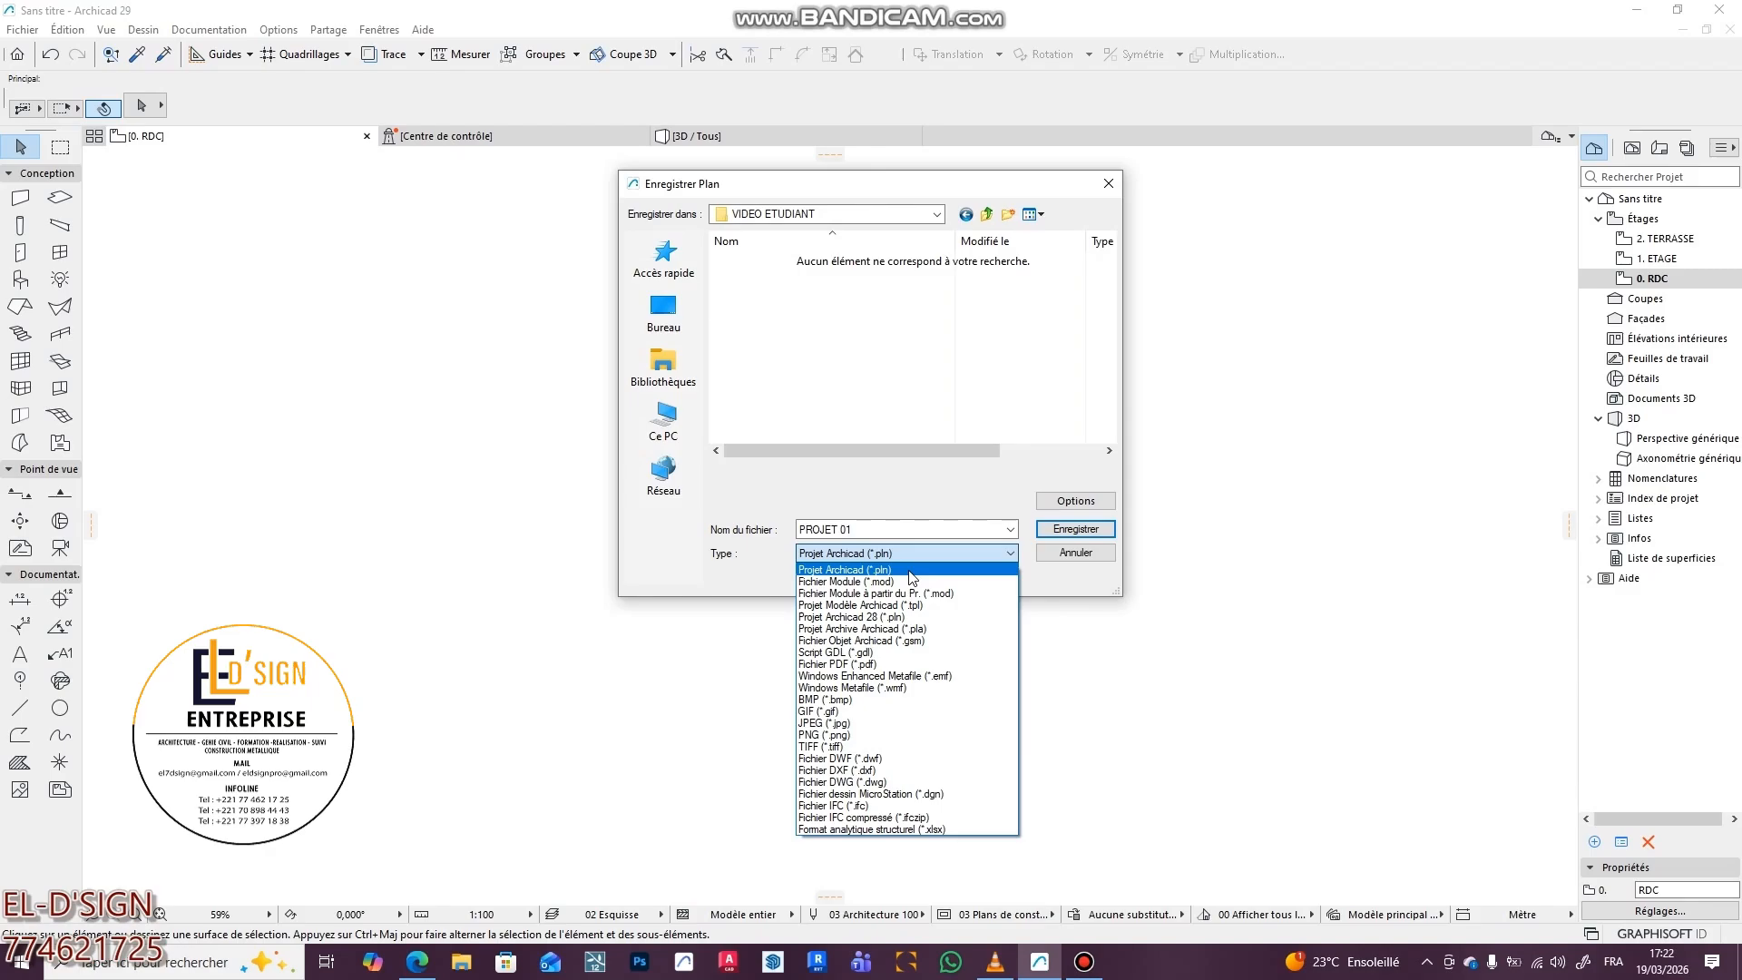
pyautogui.click(1041, 571)
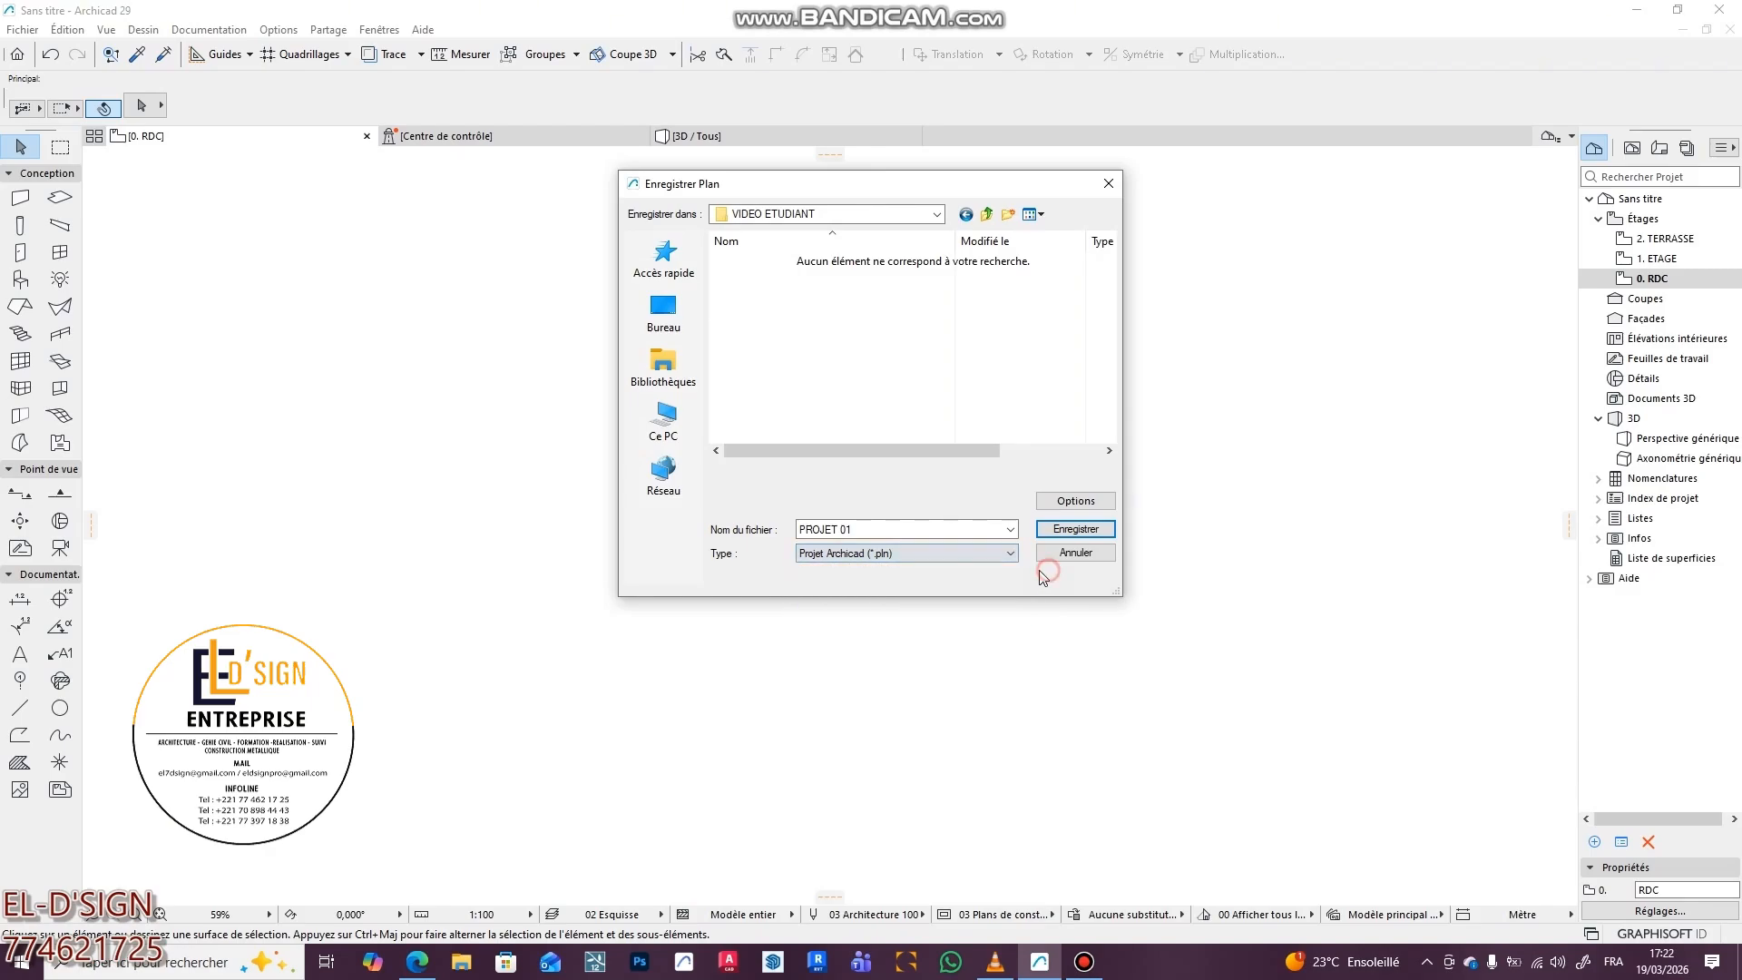
# - Try the DWG and DXF file types for the save, and cancel without saving
pyautogui.click(928, 553)
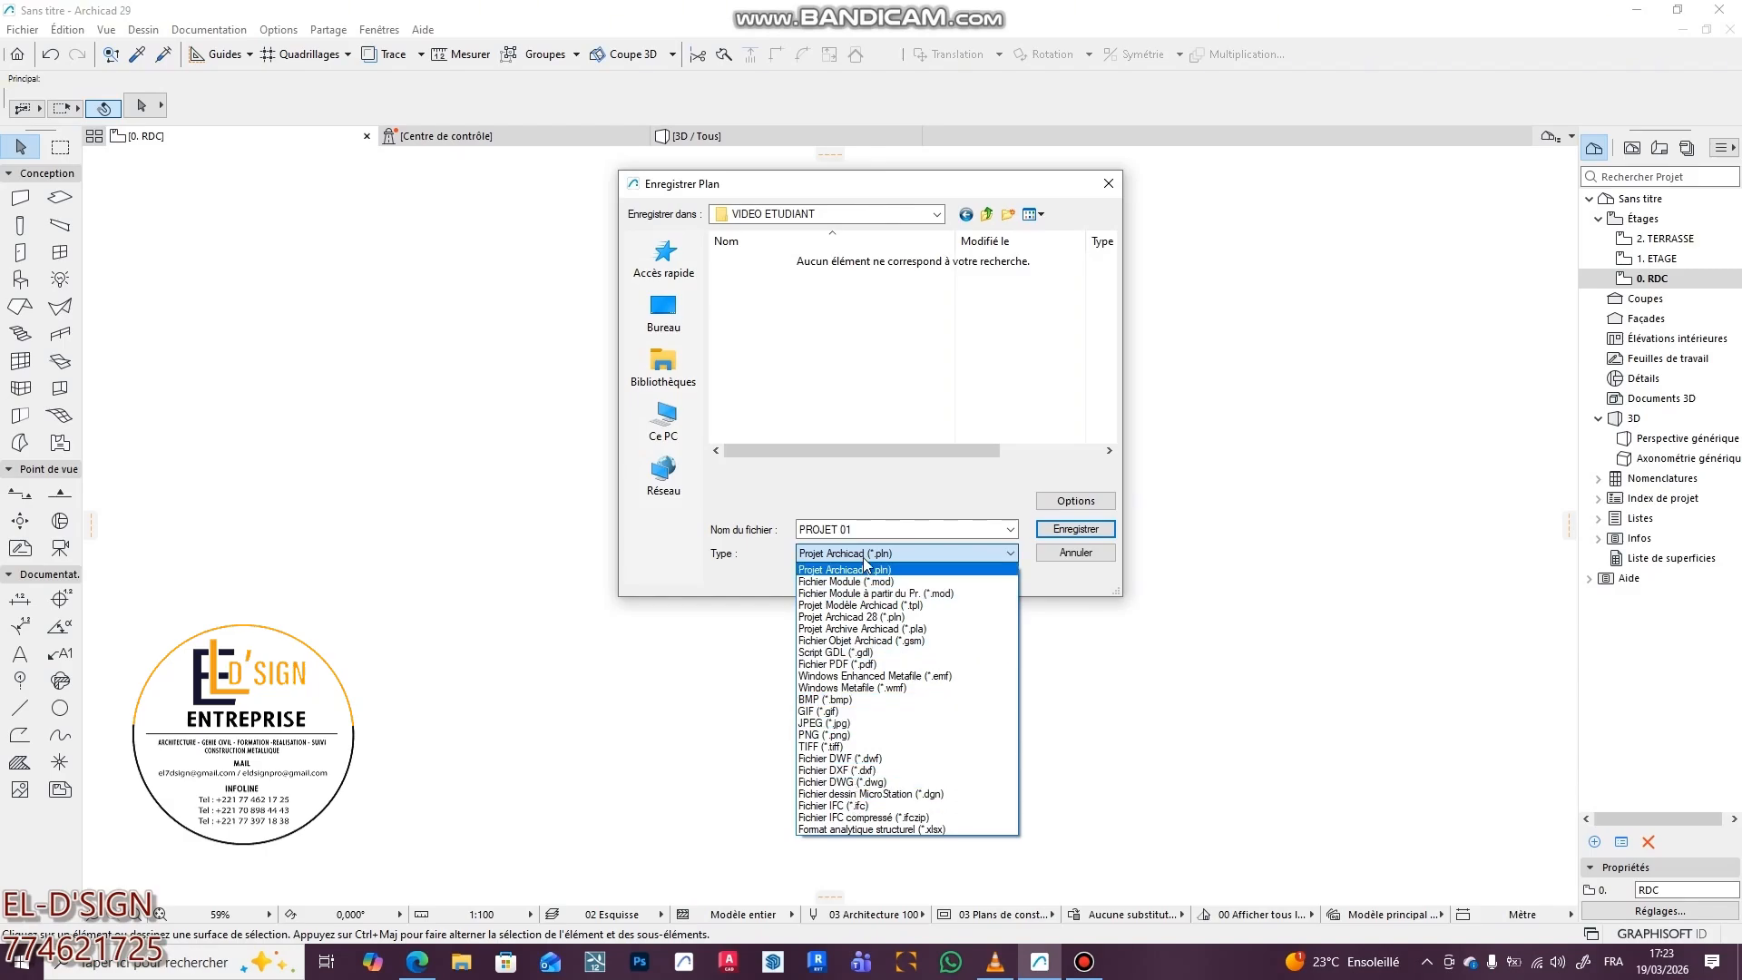
pyautogui.click(859, 782)
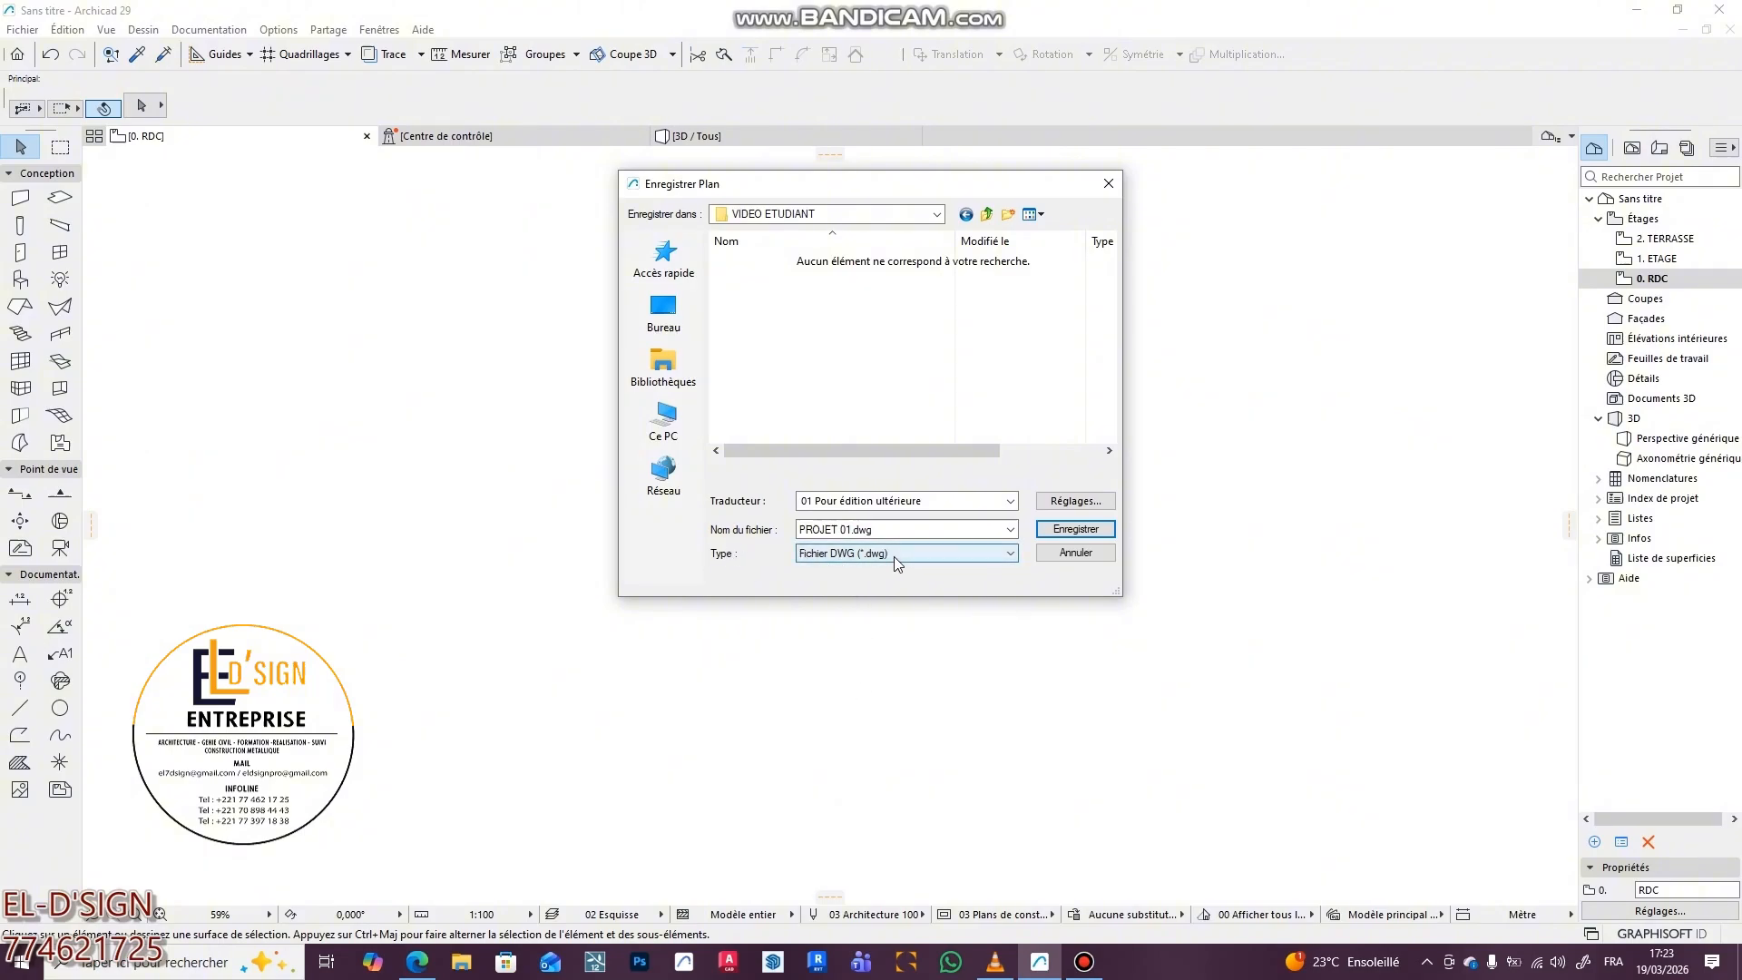
pyautogui.click(941, 556)
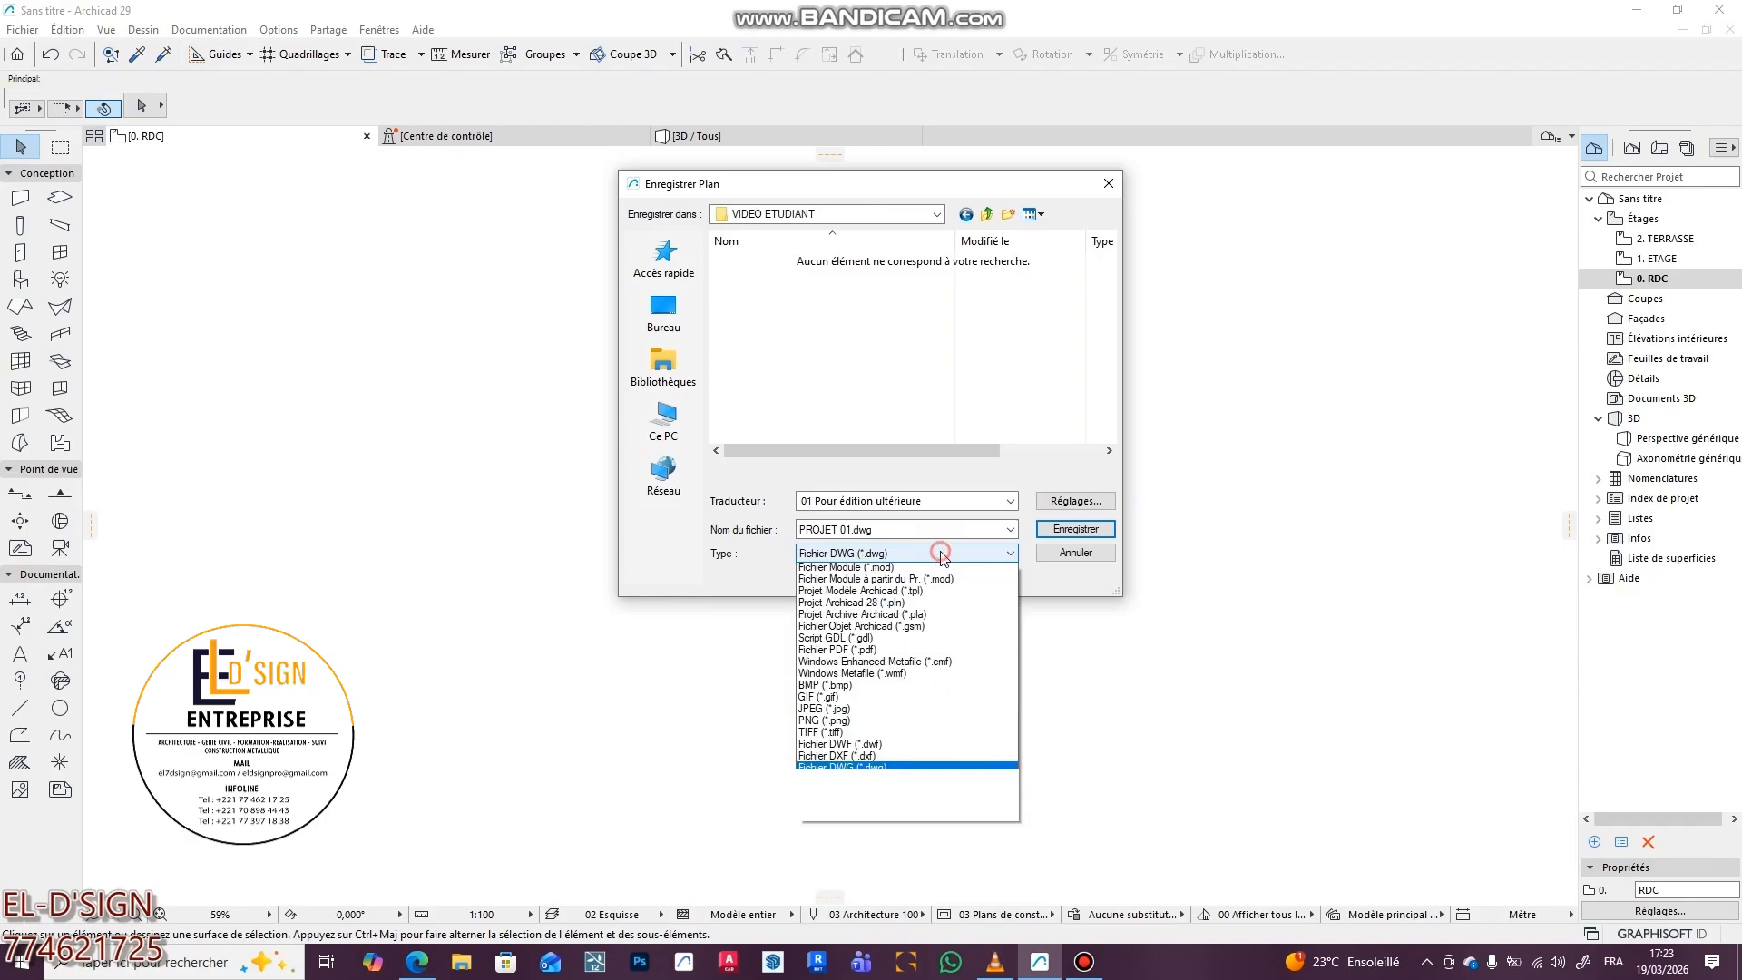
pyautogui.click(863, 766)
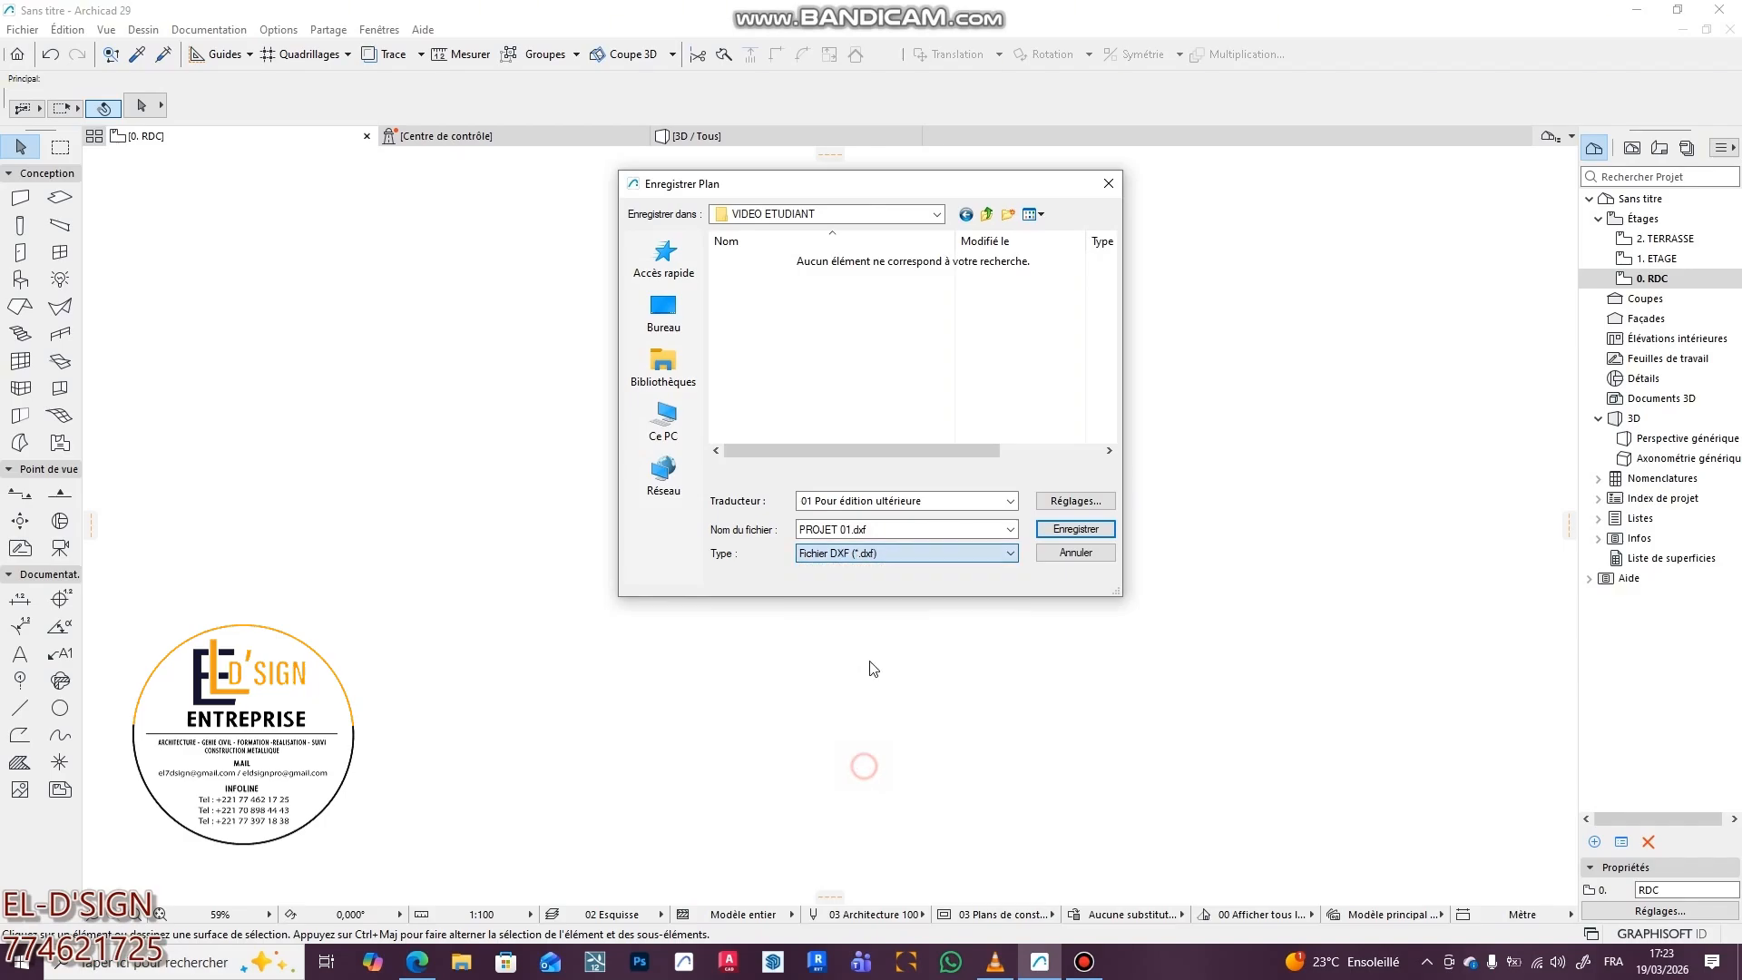
pyautogui.click(886, 556)
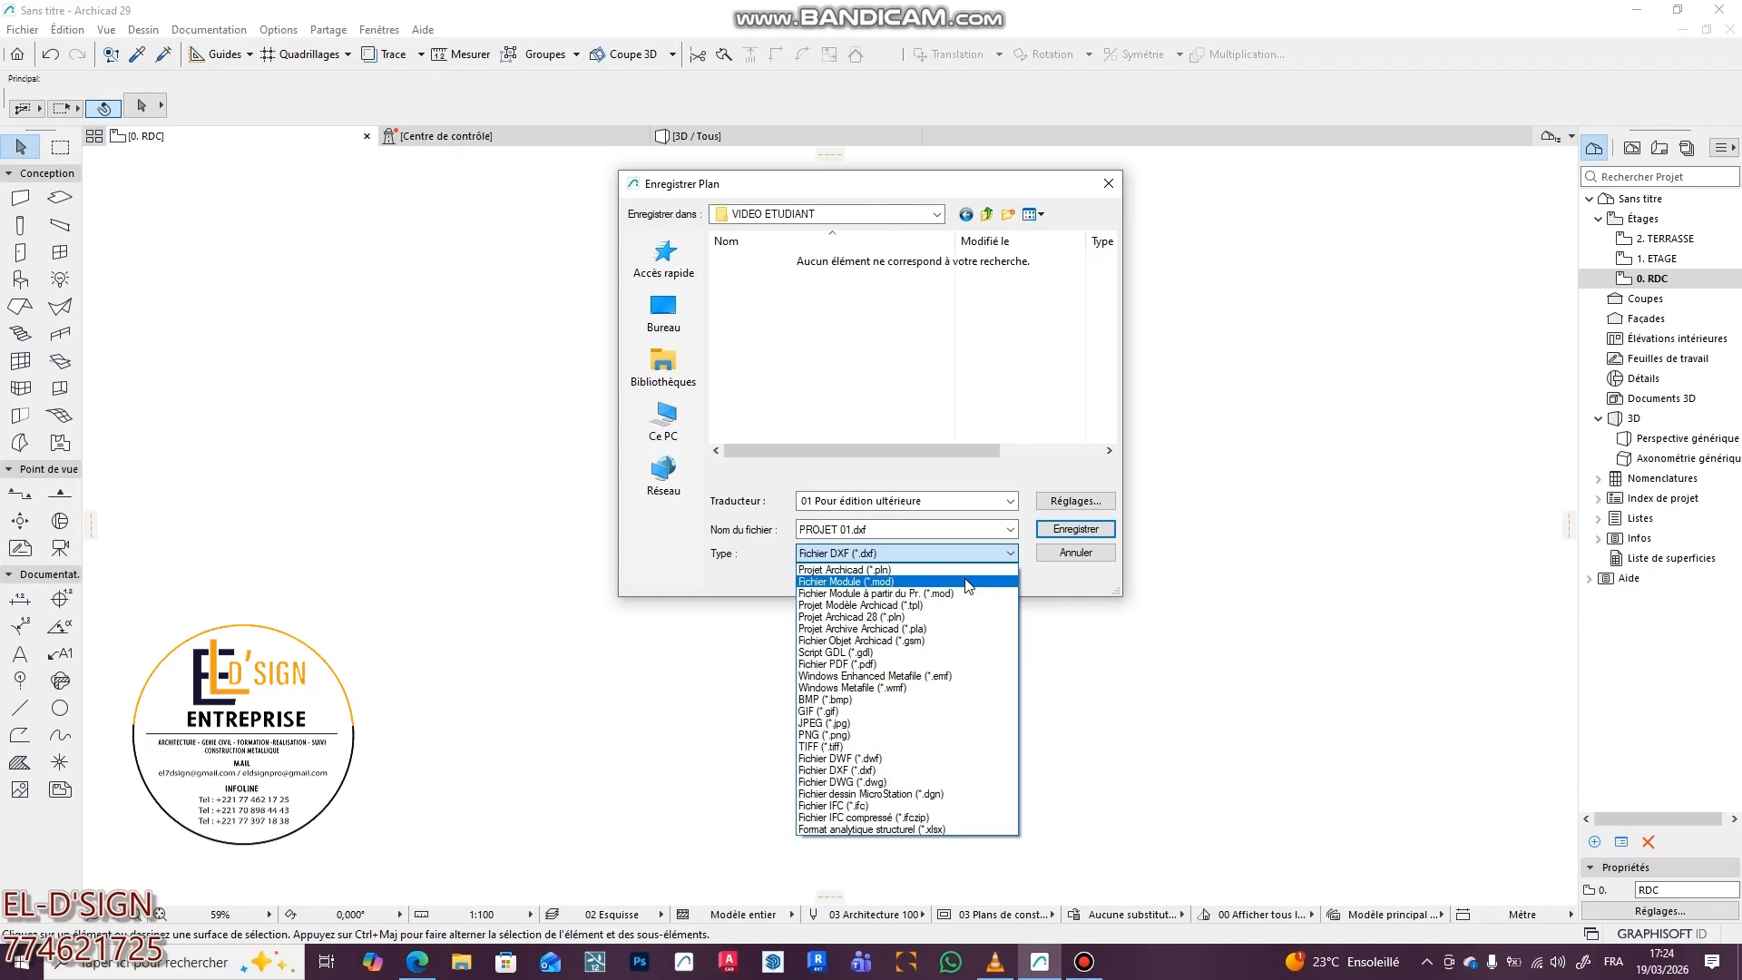
pyautogui.click(1051, 585)
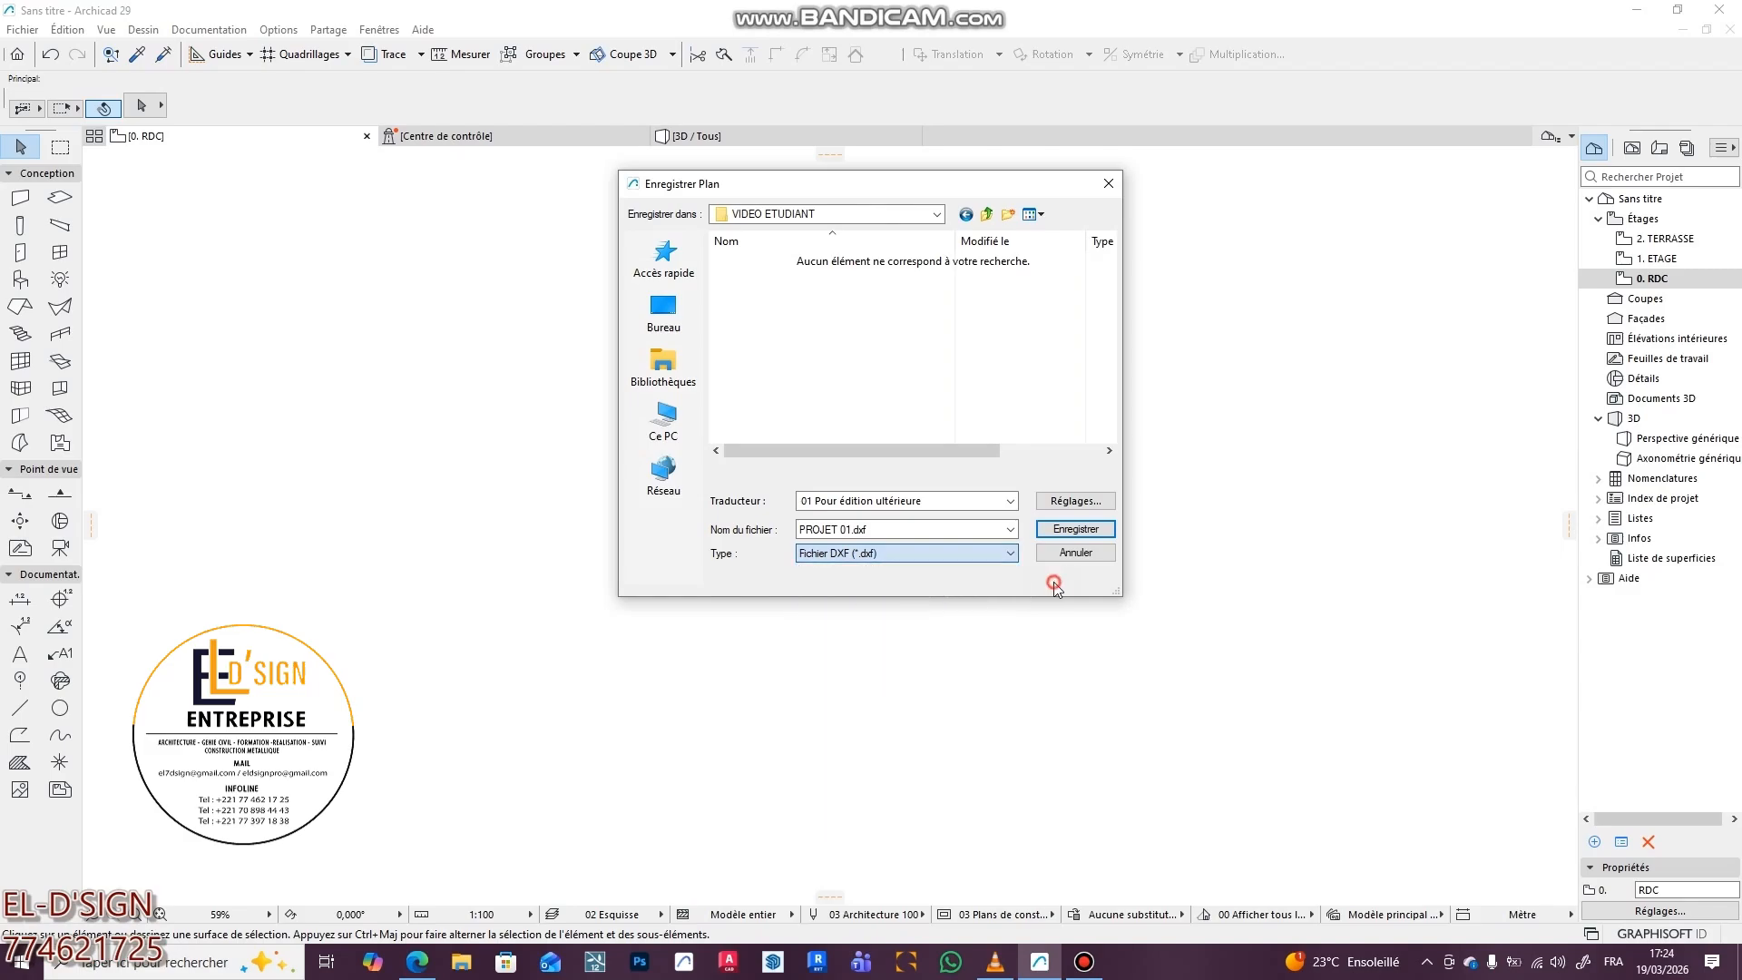
pyautogui.click(1065, 553)
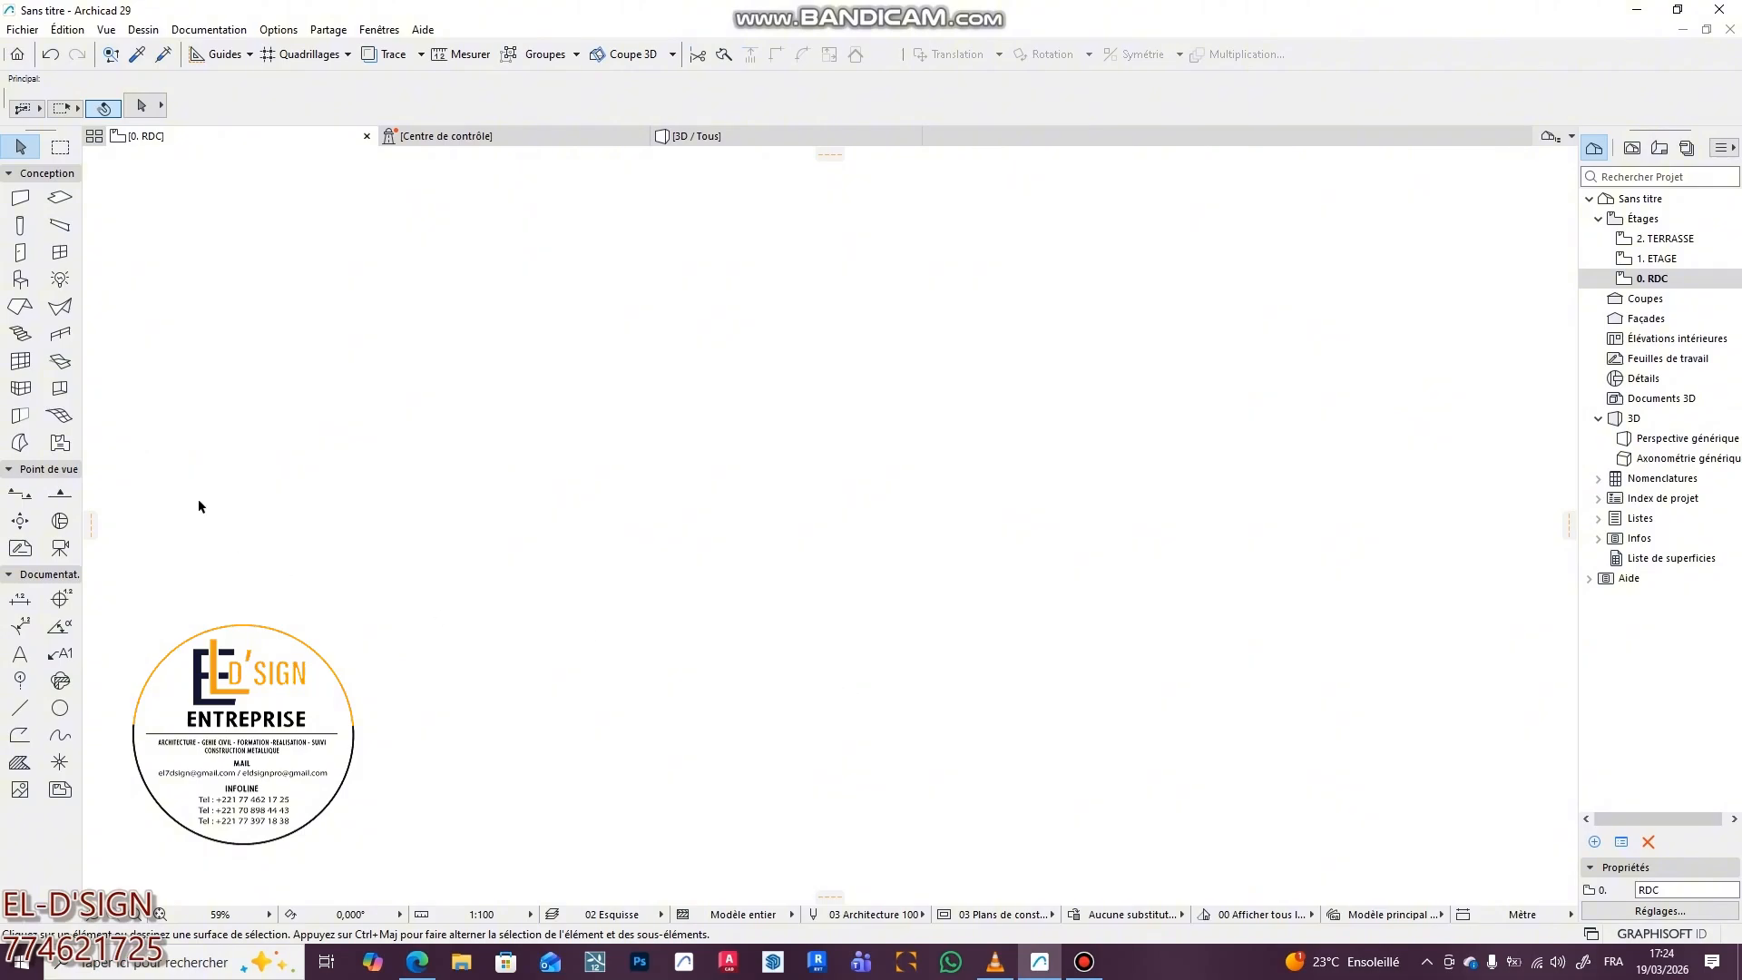
# - Draw a rectangular wall enclosure about 6 by 5.6 m inside in the middle of the plan, and leave the Wall tool
pyautogui.click(20, 197)
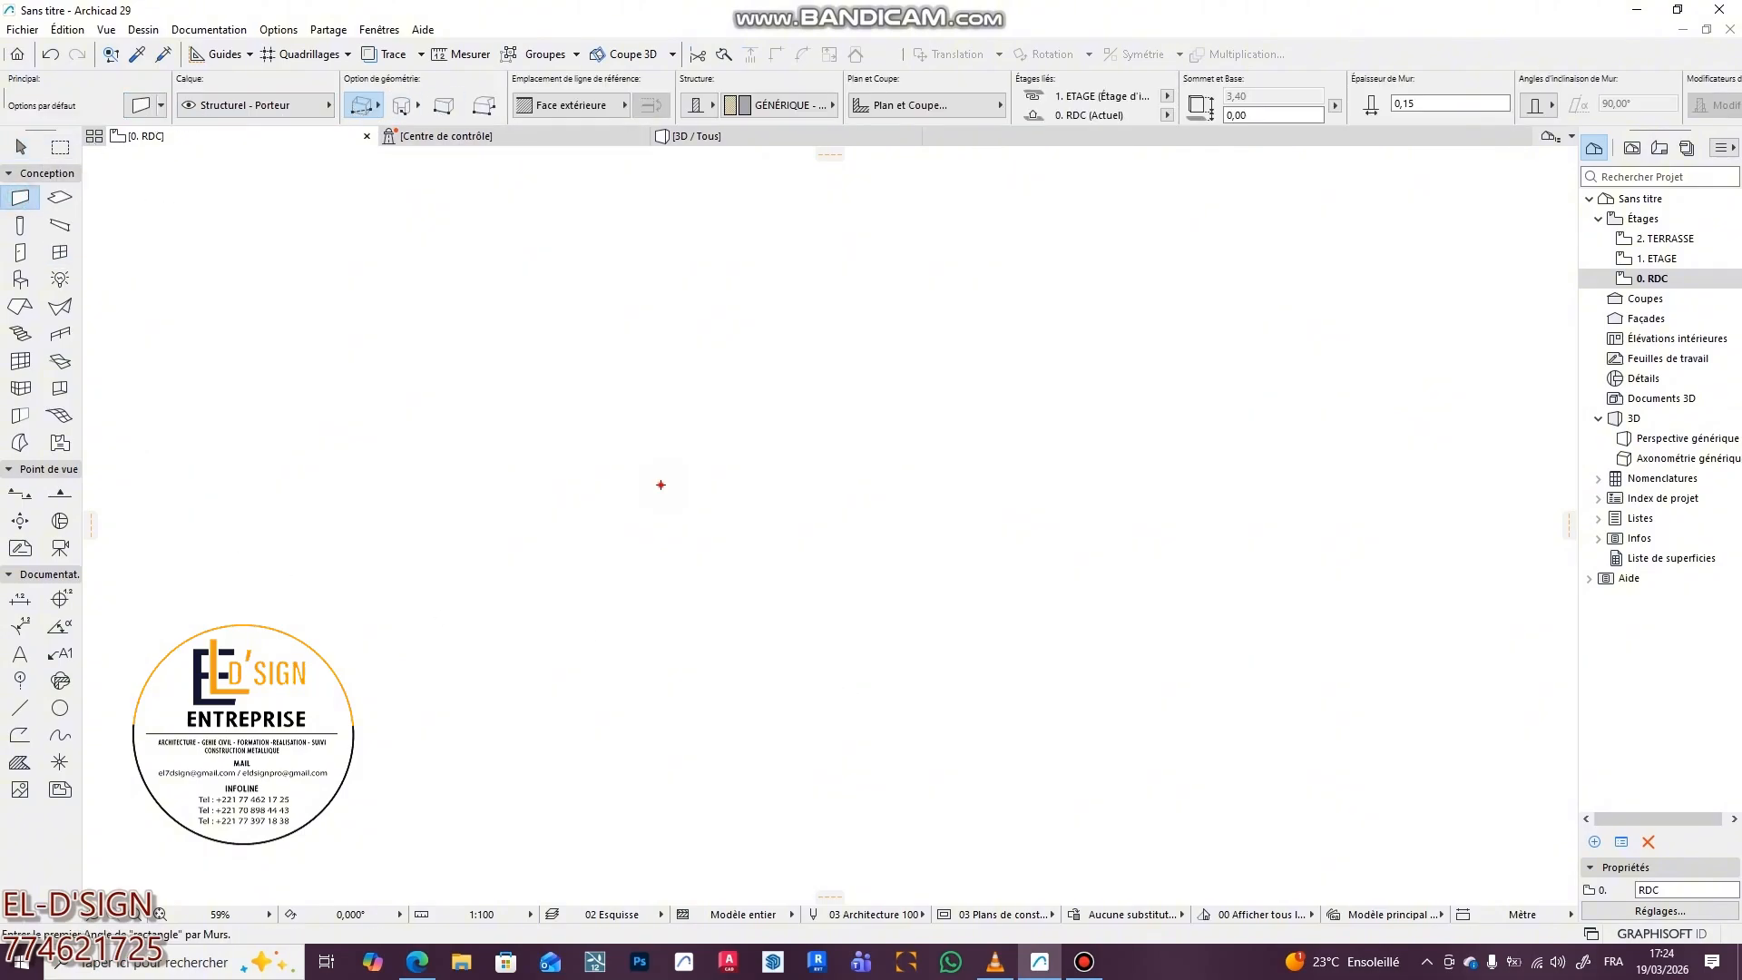
pyautogui.click(662, 487)
pyautogui.click(826, 643)
pyautogui.scroll(3, 743, 629)
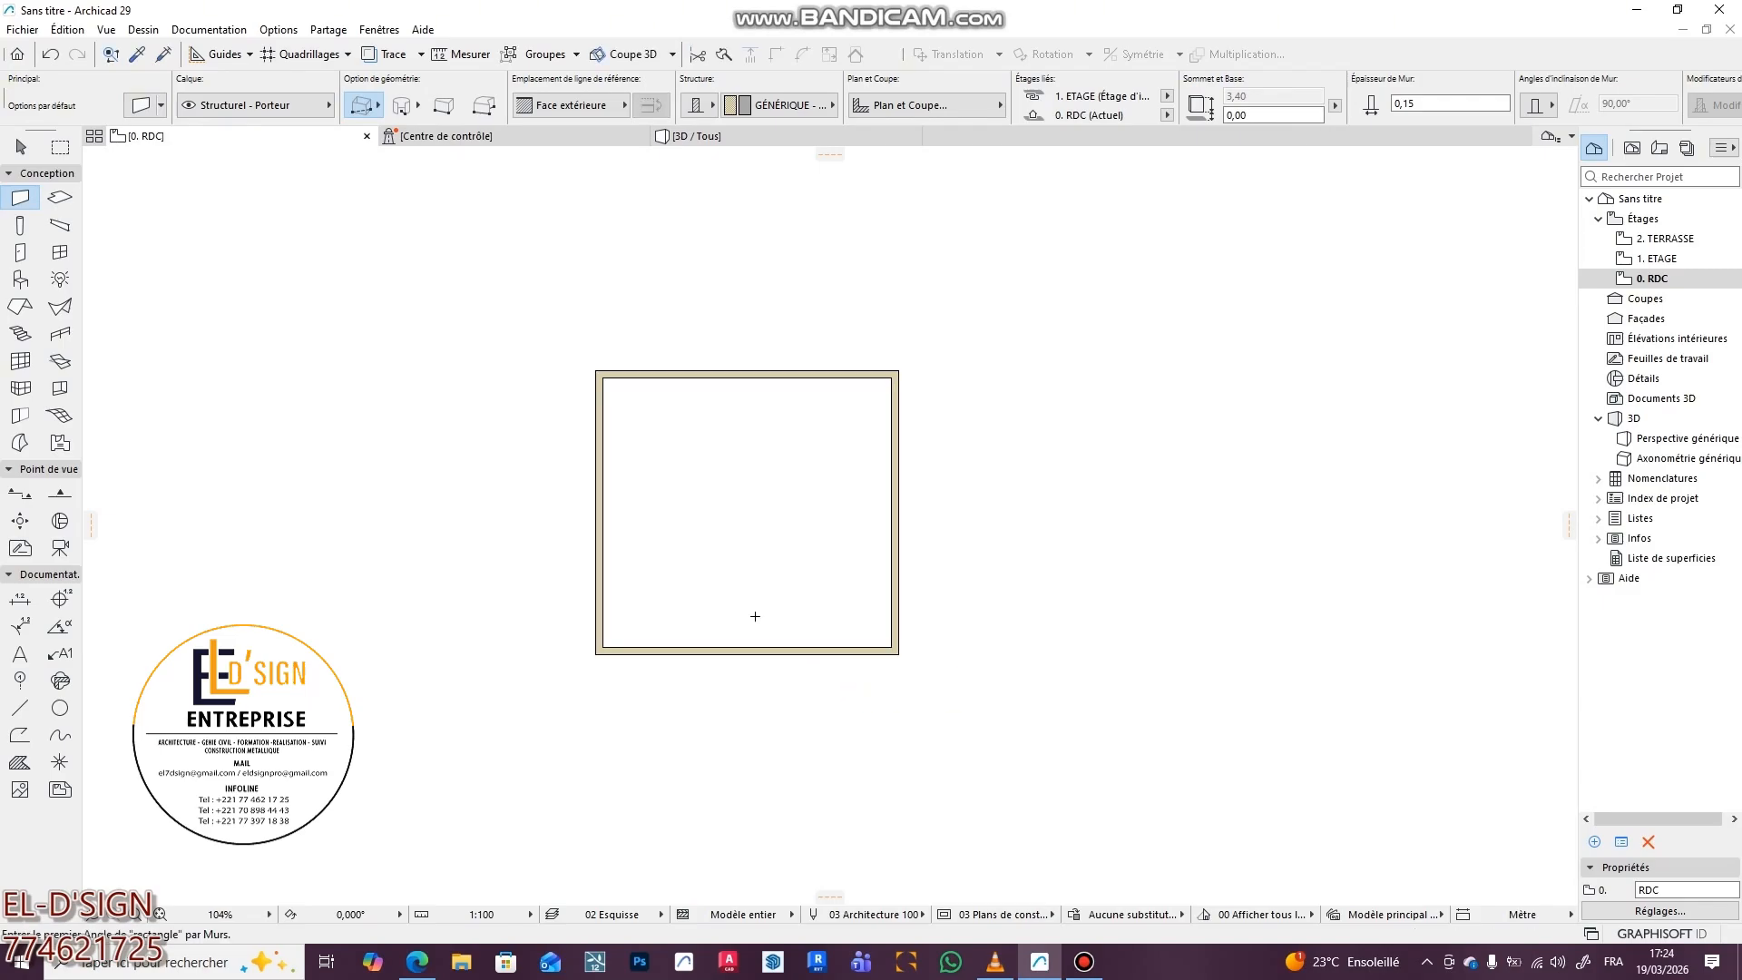
pyautogui.press('Escape')
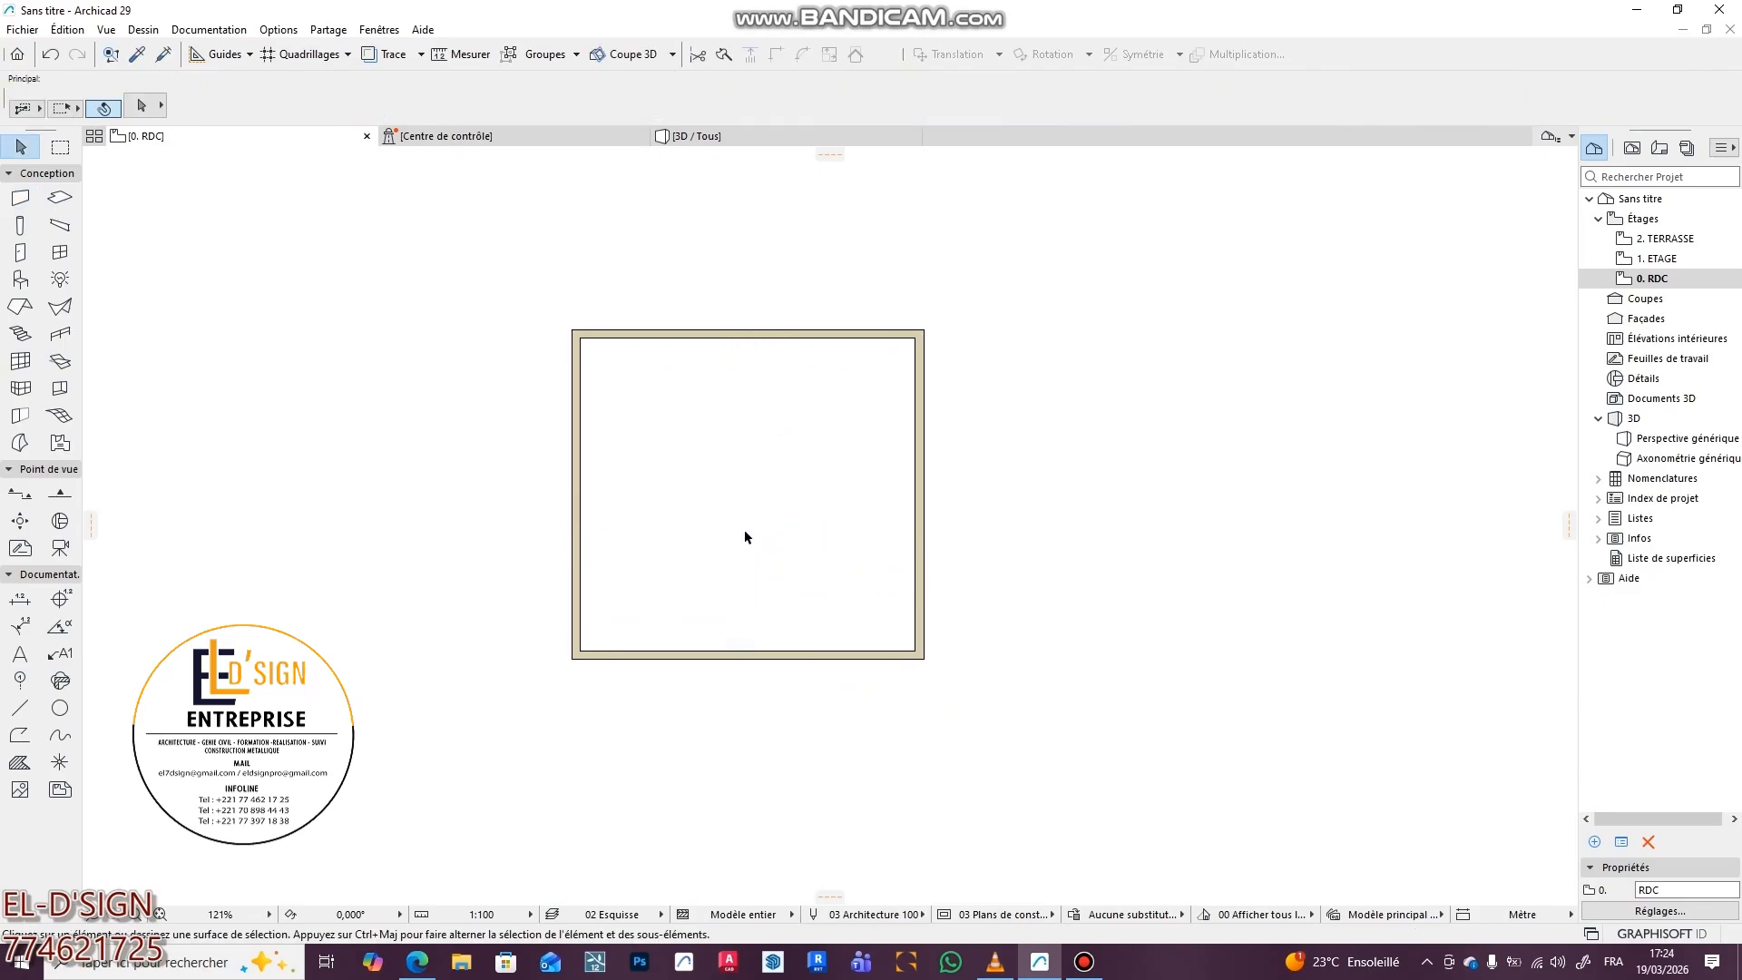
# - Select the enclosure's upper and left walls in turn to check the inner distances to the opposite walls
pyautogui.click(777, 339)
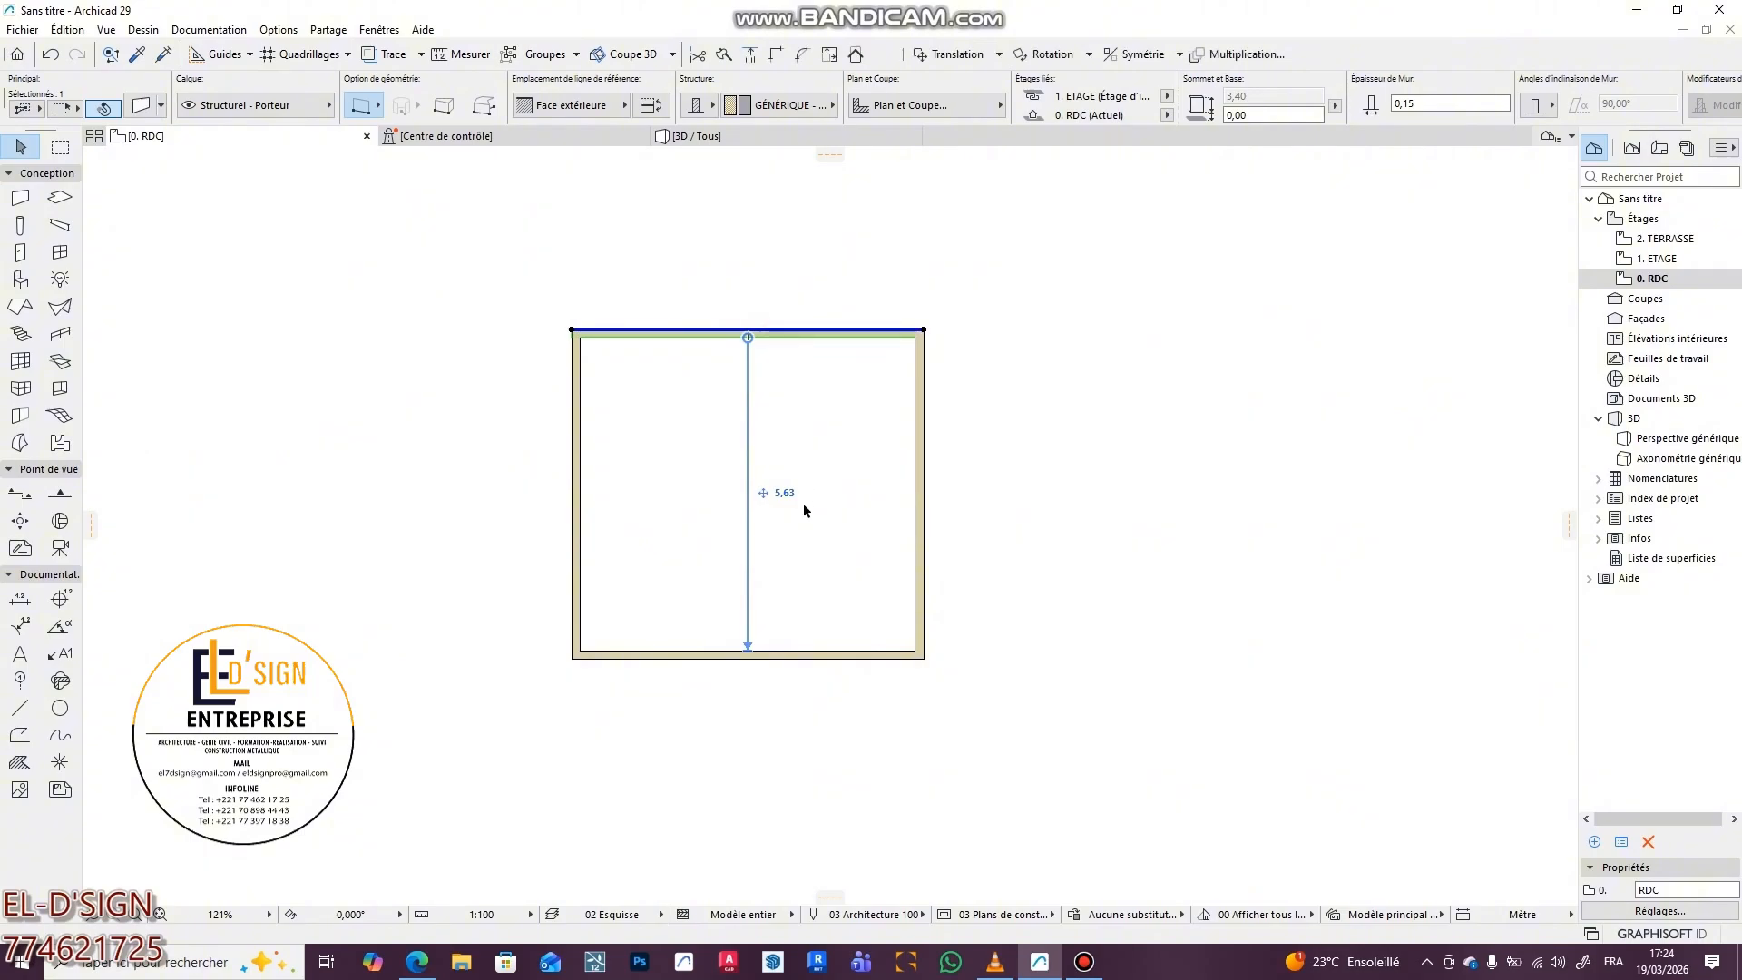
pyautogui.click(787, 412)
pyautogui.click(581, 468)
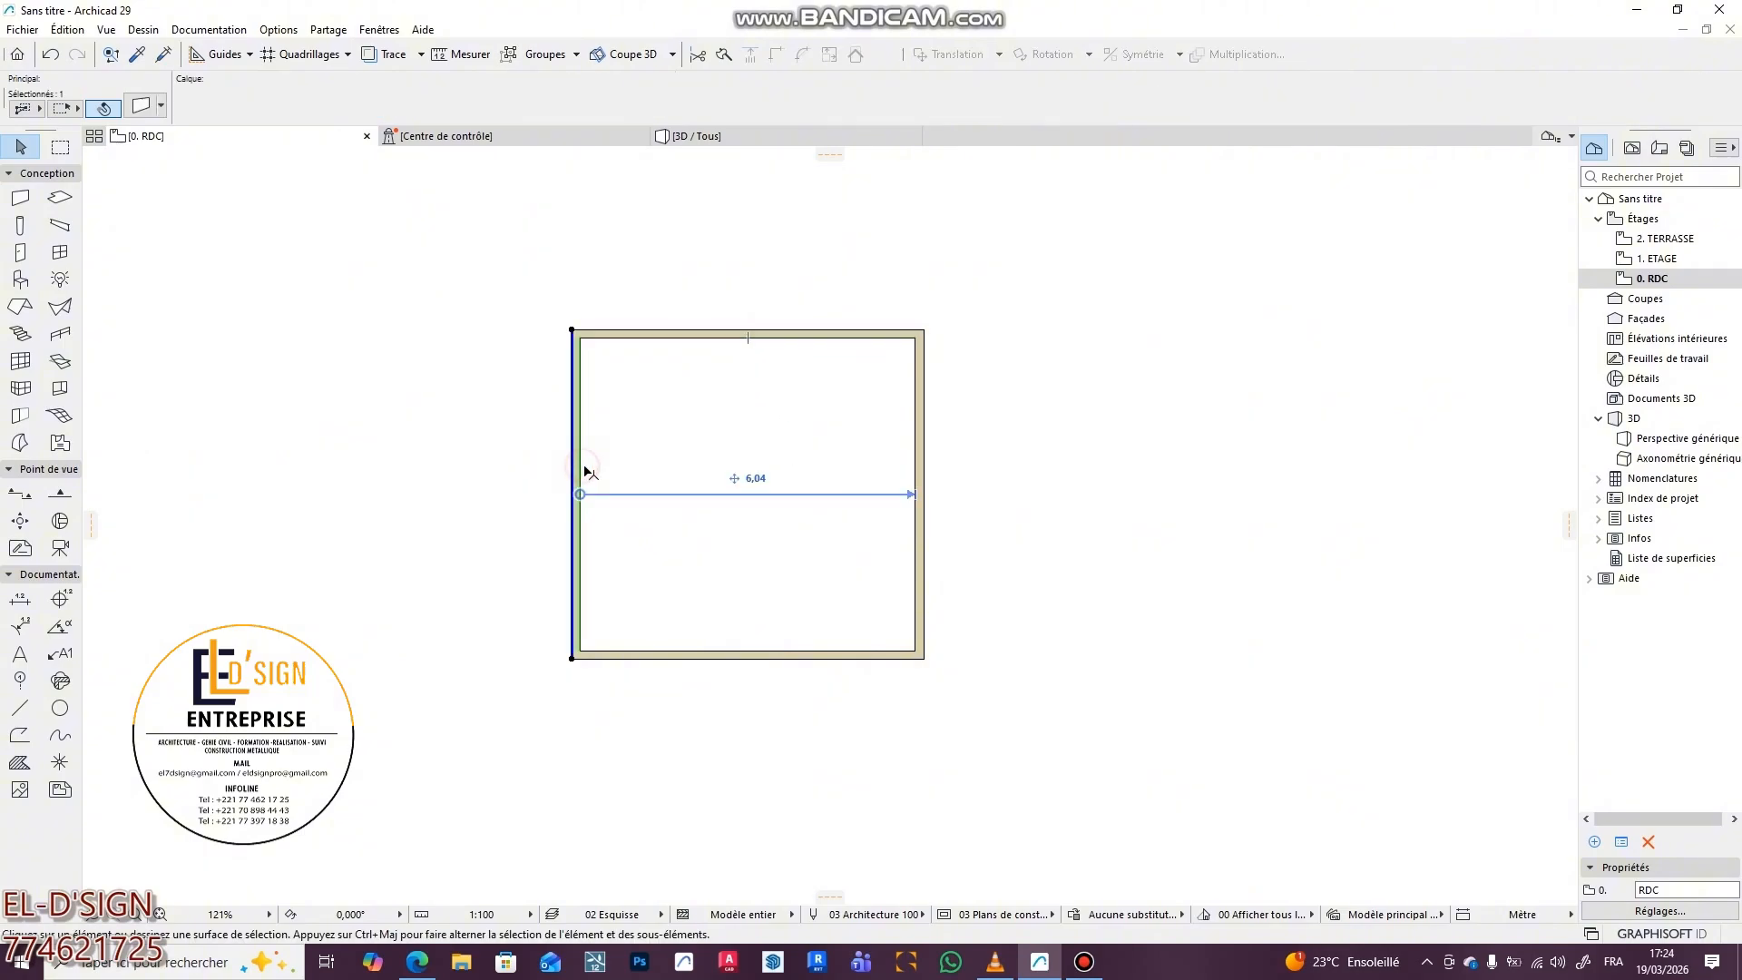
pyautogui.click(731, 462)
pyautogui.scroll(-2, 730, 462)
pyautogui.scroll(2, 730, 462)
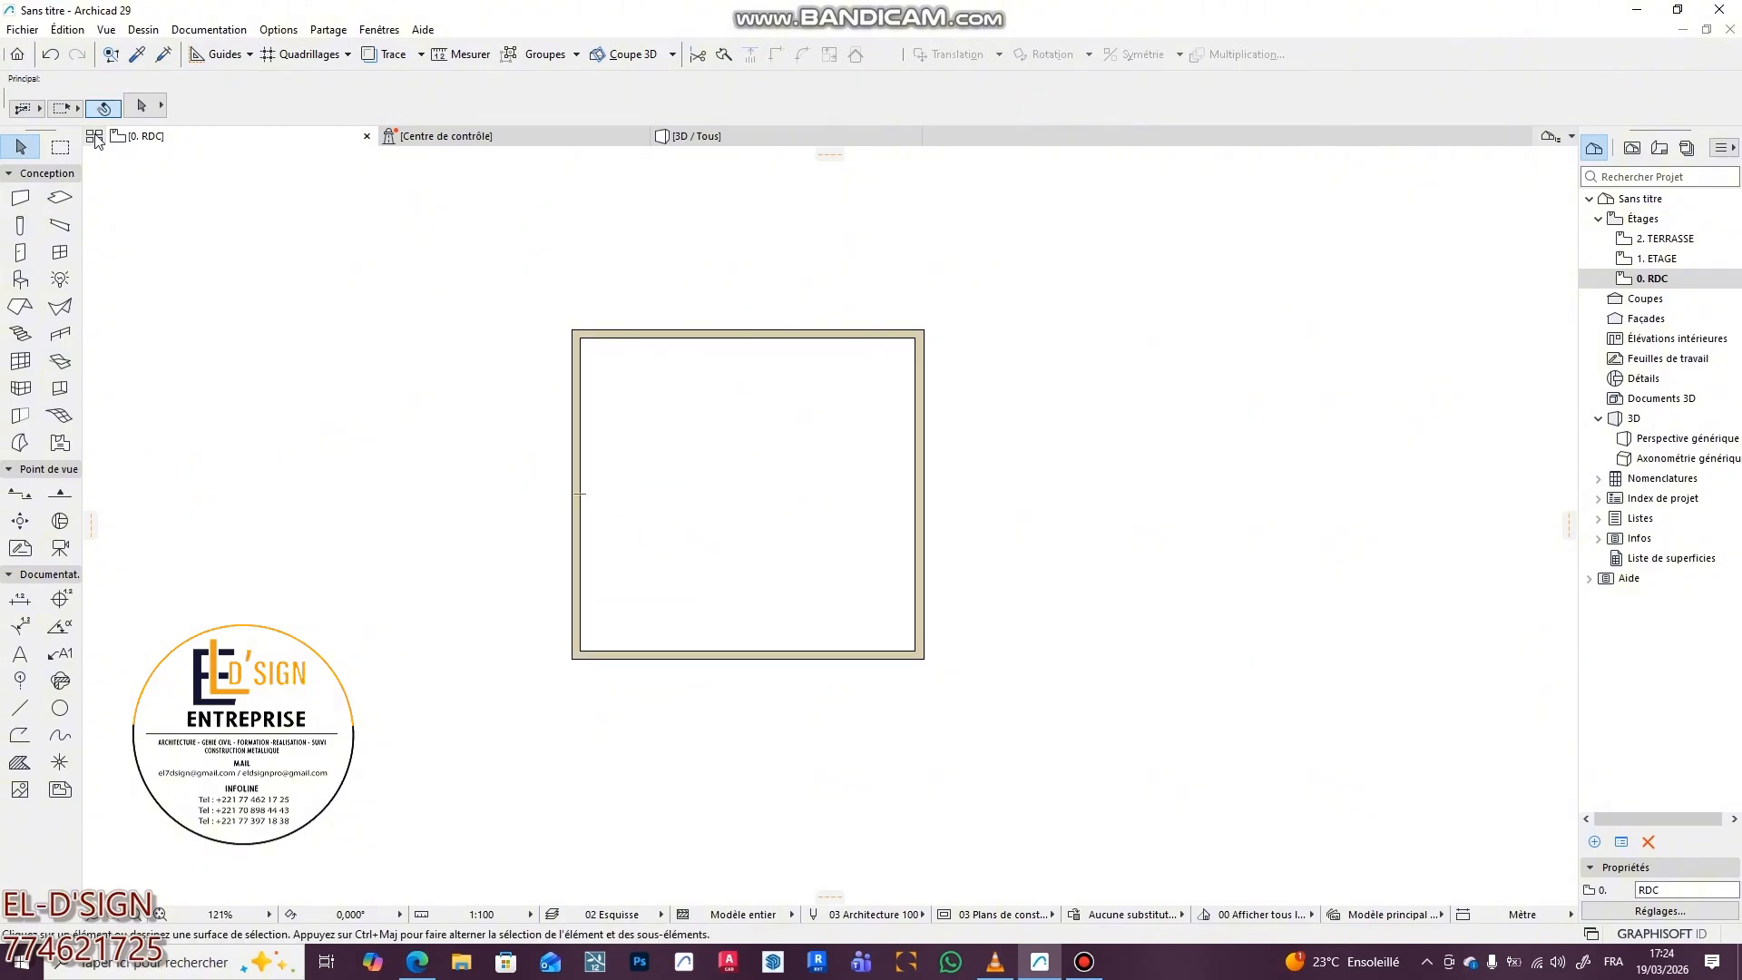
# - Save the plan as a DWG file named EX in the VIDEO ETUDIANT folder
pyautogui.click(23, 29)
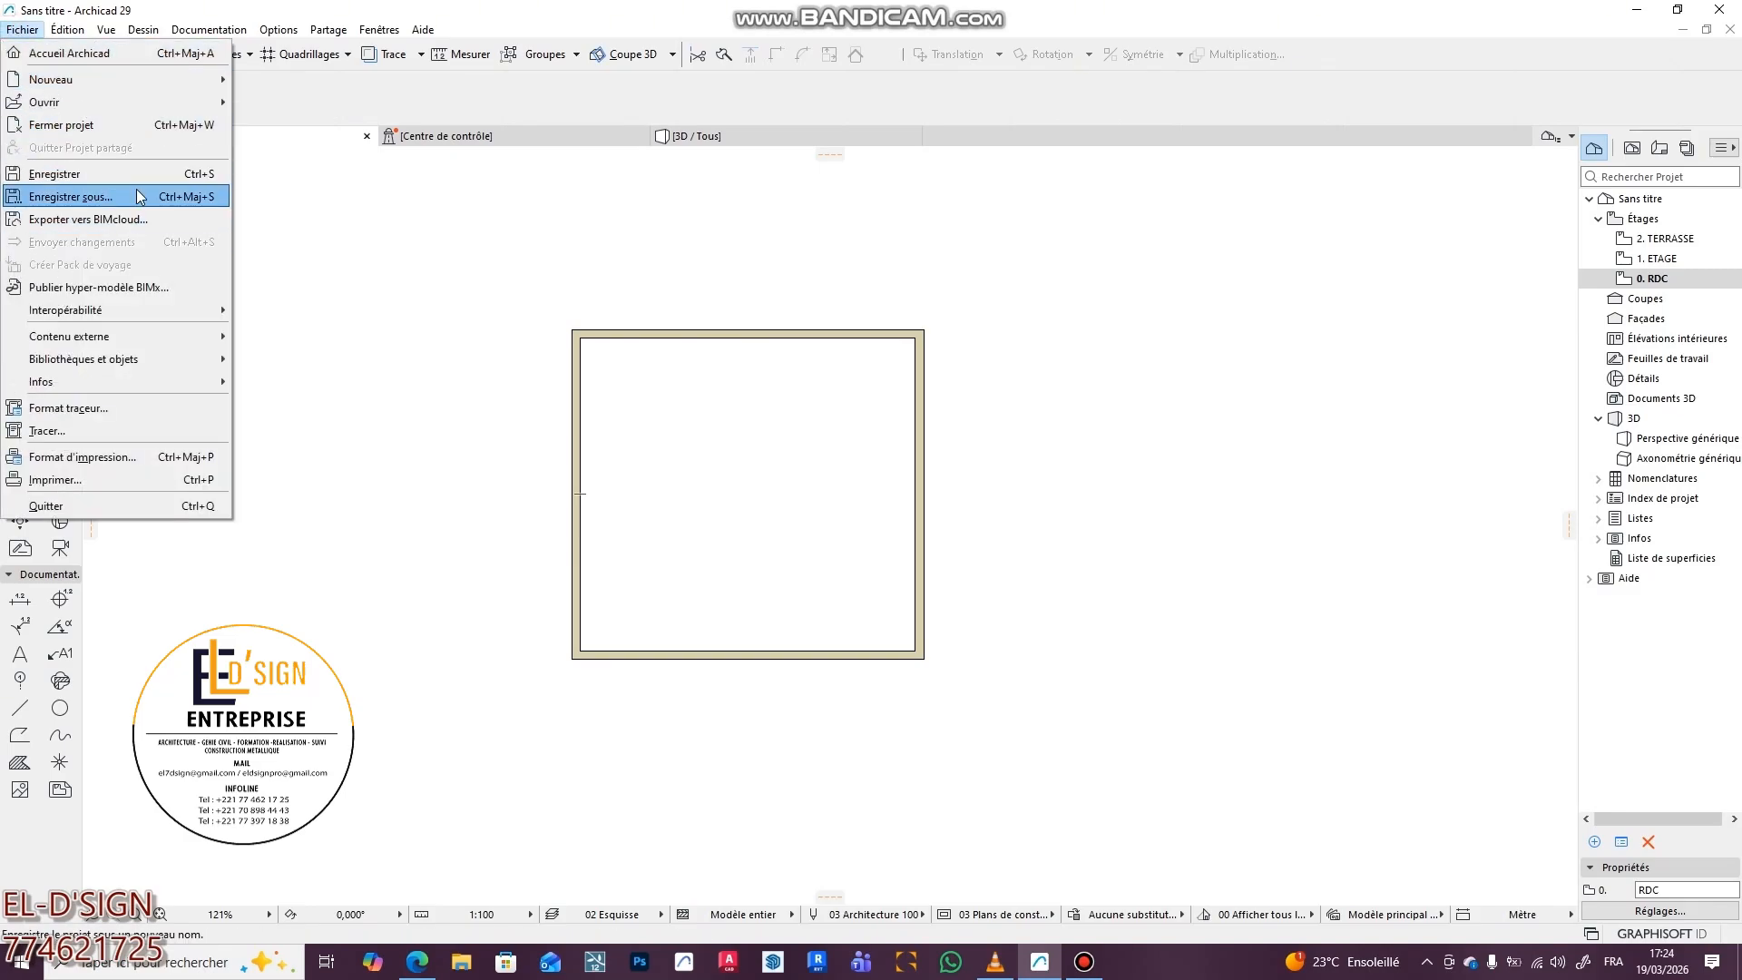
pyautogui.click(136, 194)
pyautogui.click(876, 553)
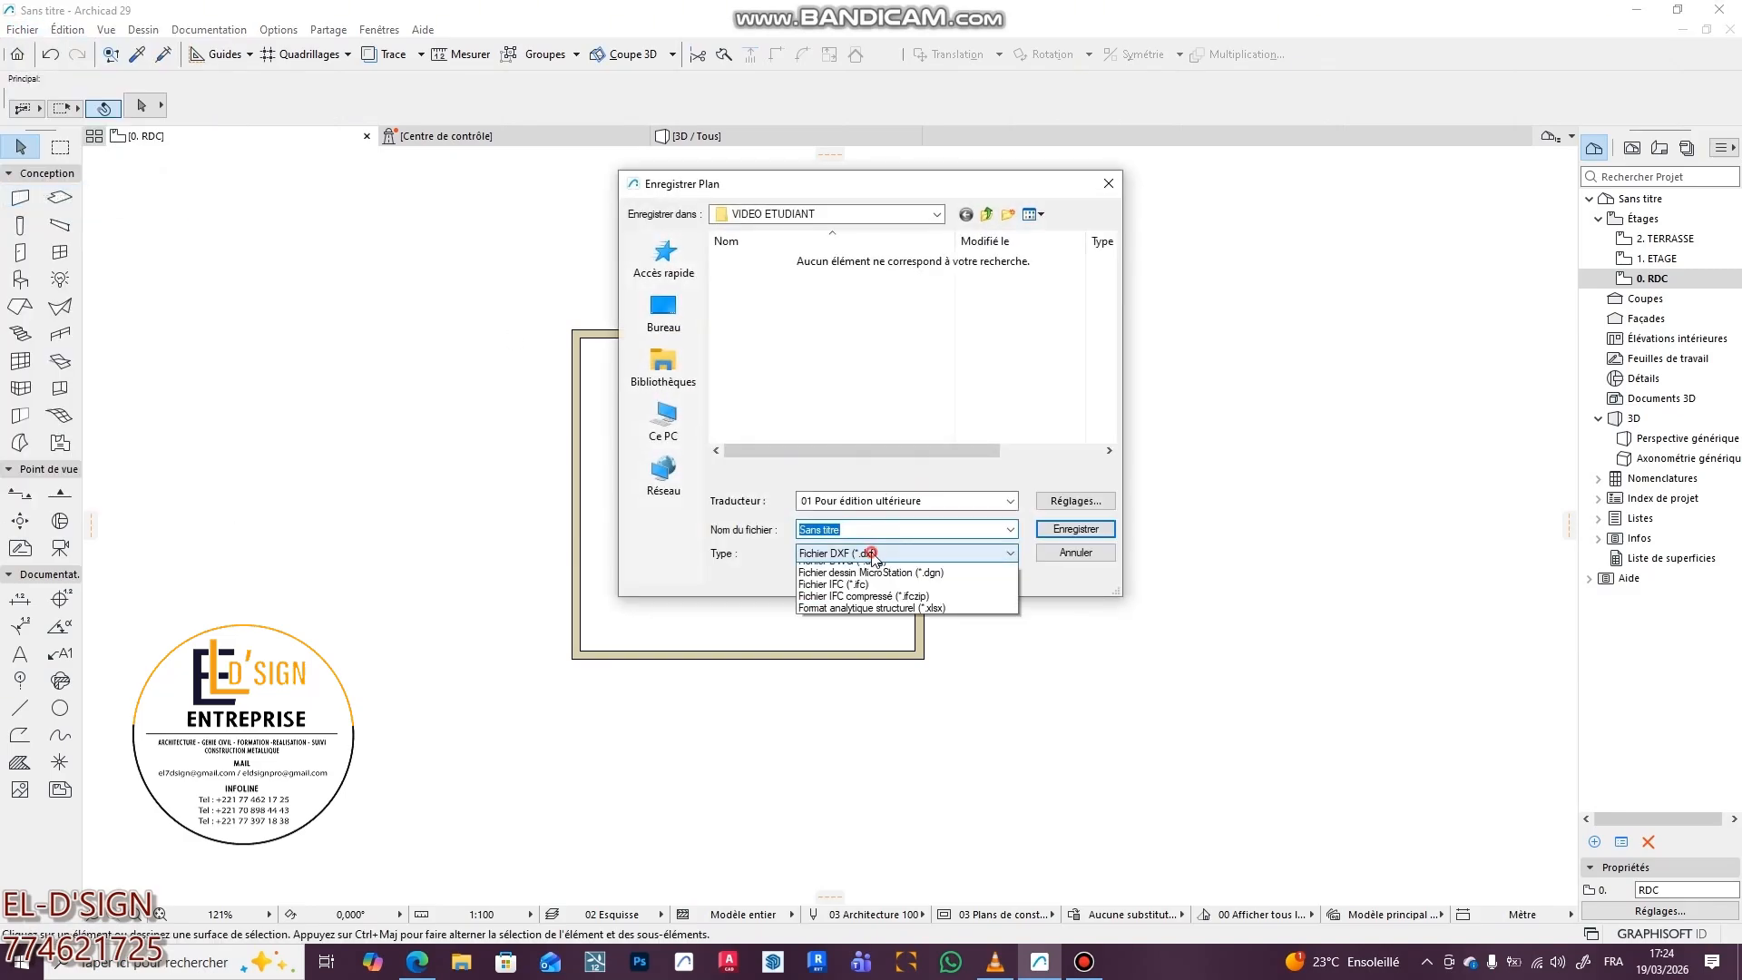
pyautogui.click(887, 784)
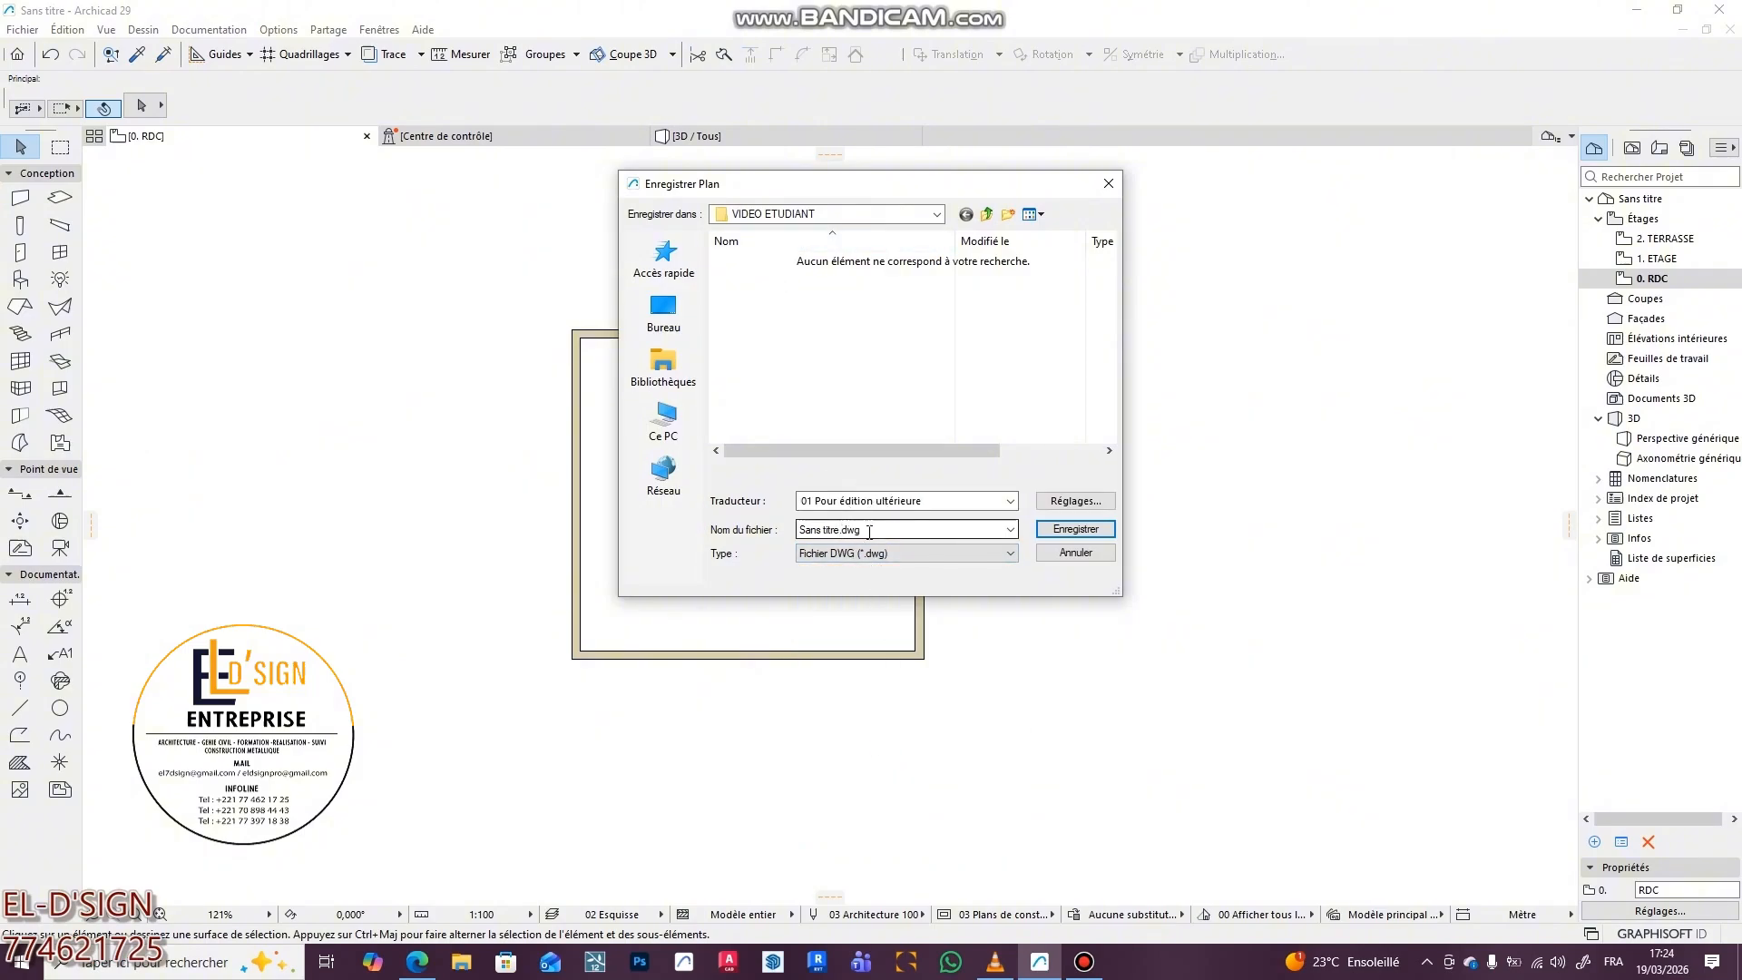
pyautogui.doubleClick(880, 530)
pyautogui.write('EX')
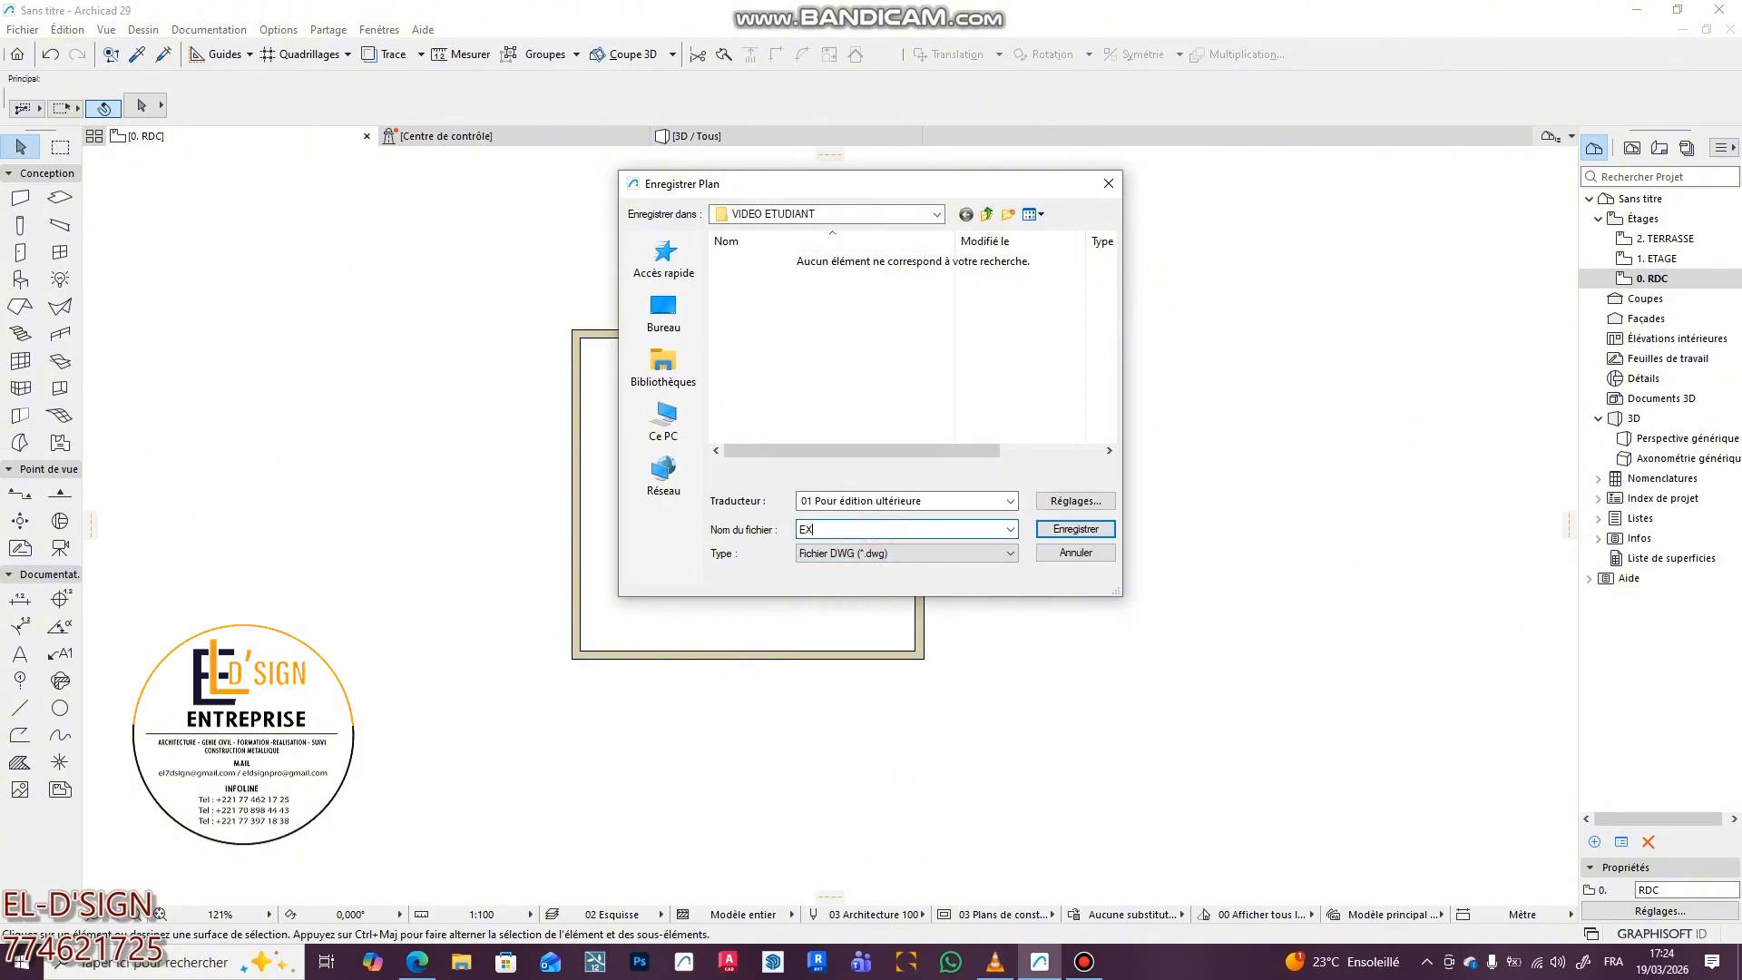
pyautogui.click(1076, 528)
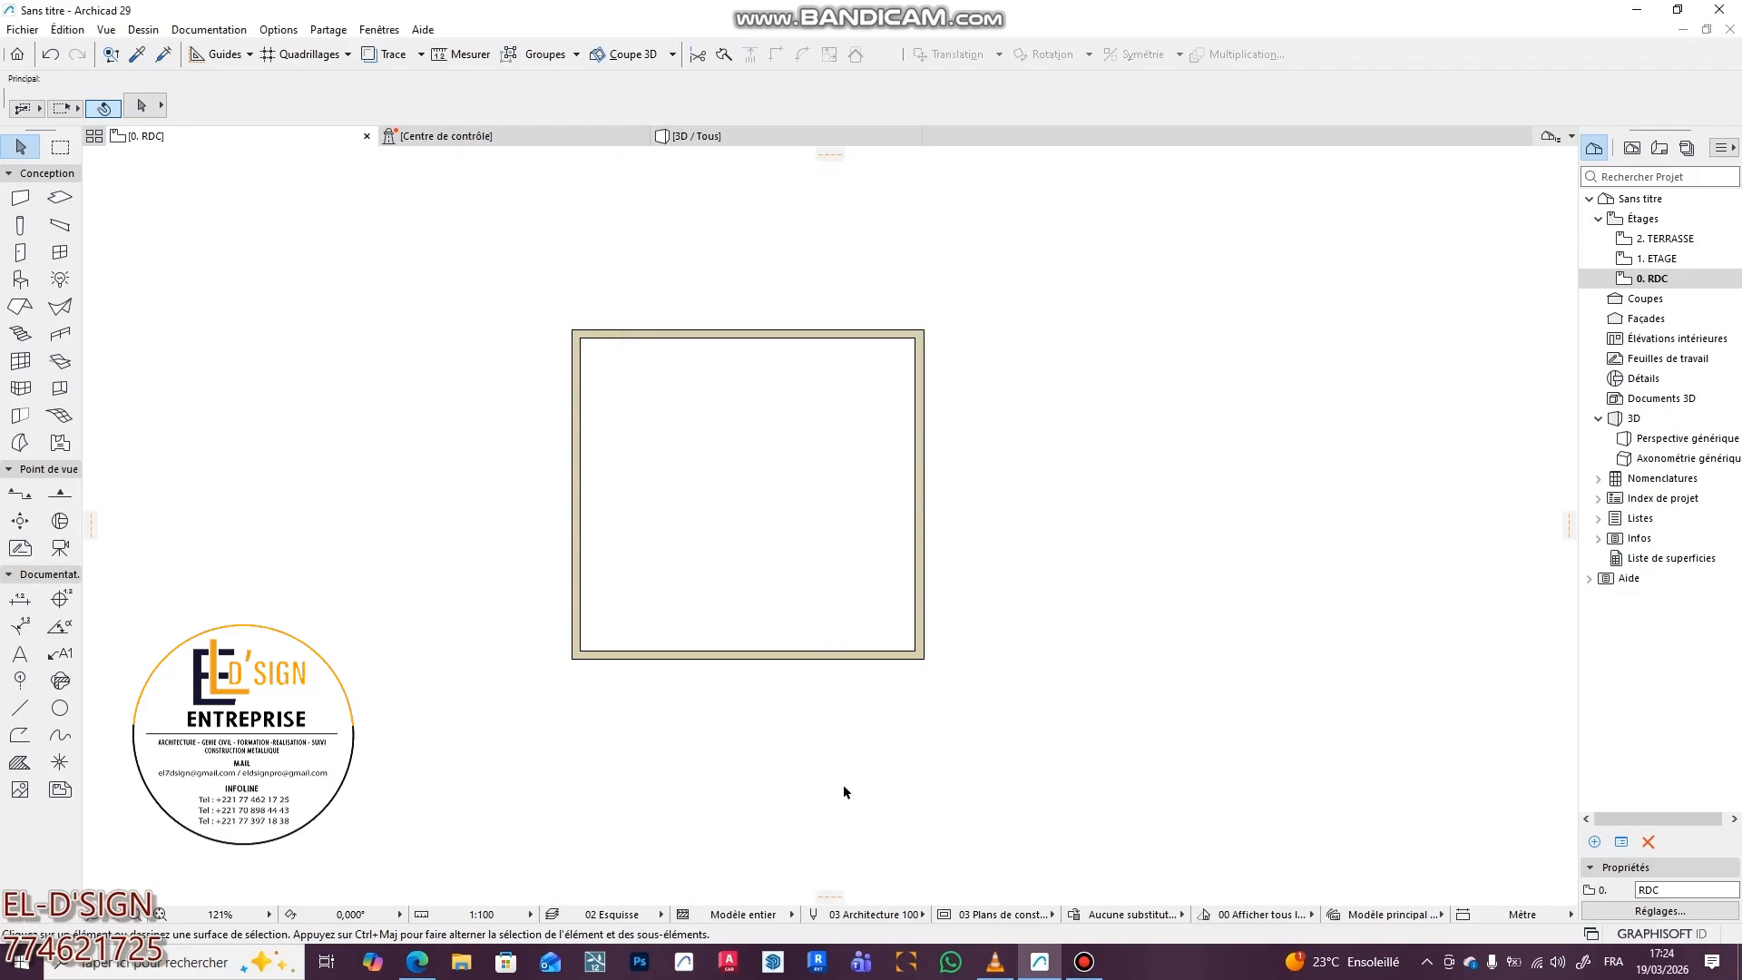
# - Launch AutoCAD, and meanwhile select the enclosure's left wall in Archicad to check the inner distance to the opposite wall
pyautogui.click(731, 967)
pyautogui.scroll(5, 574, 449)
pyautogui.click(585, 426)
pyautogui.scroll(-4, 589, 467)
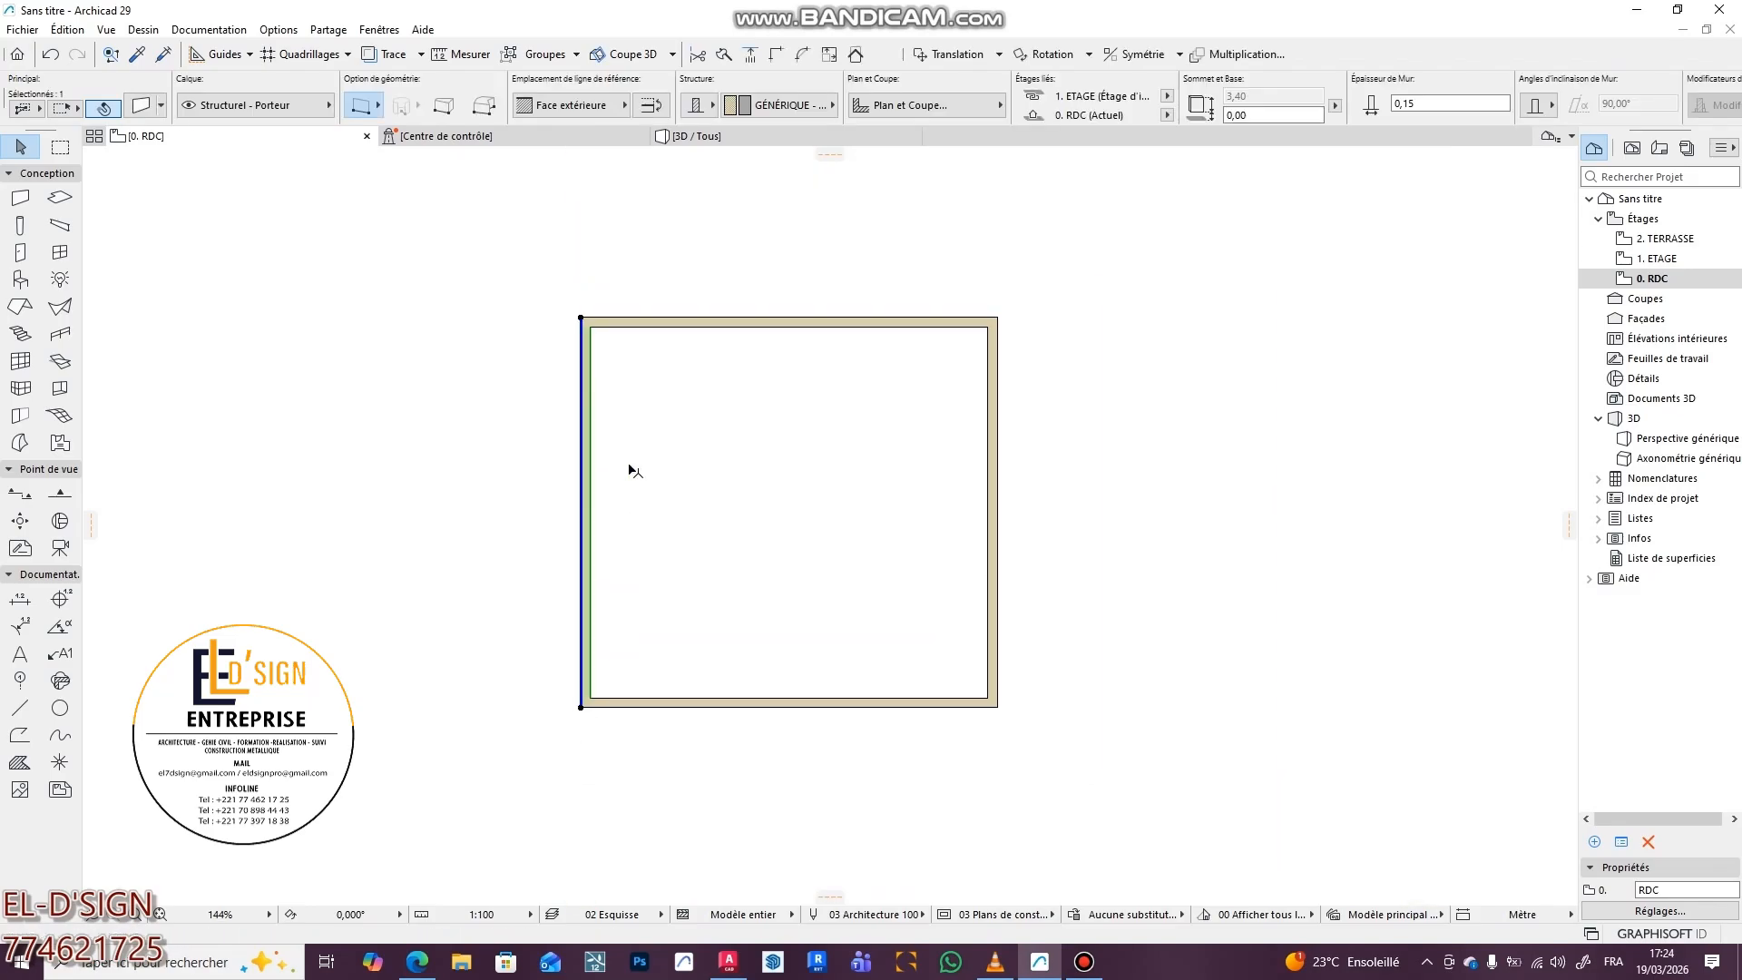
pyautogui.click(665, 435)
pyautogui.click(583, 481)
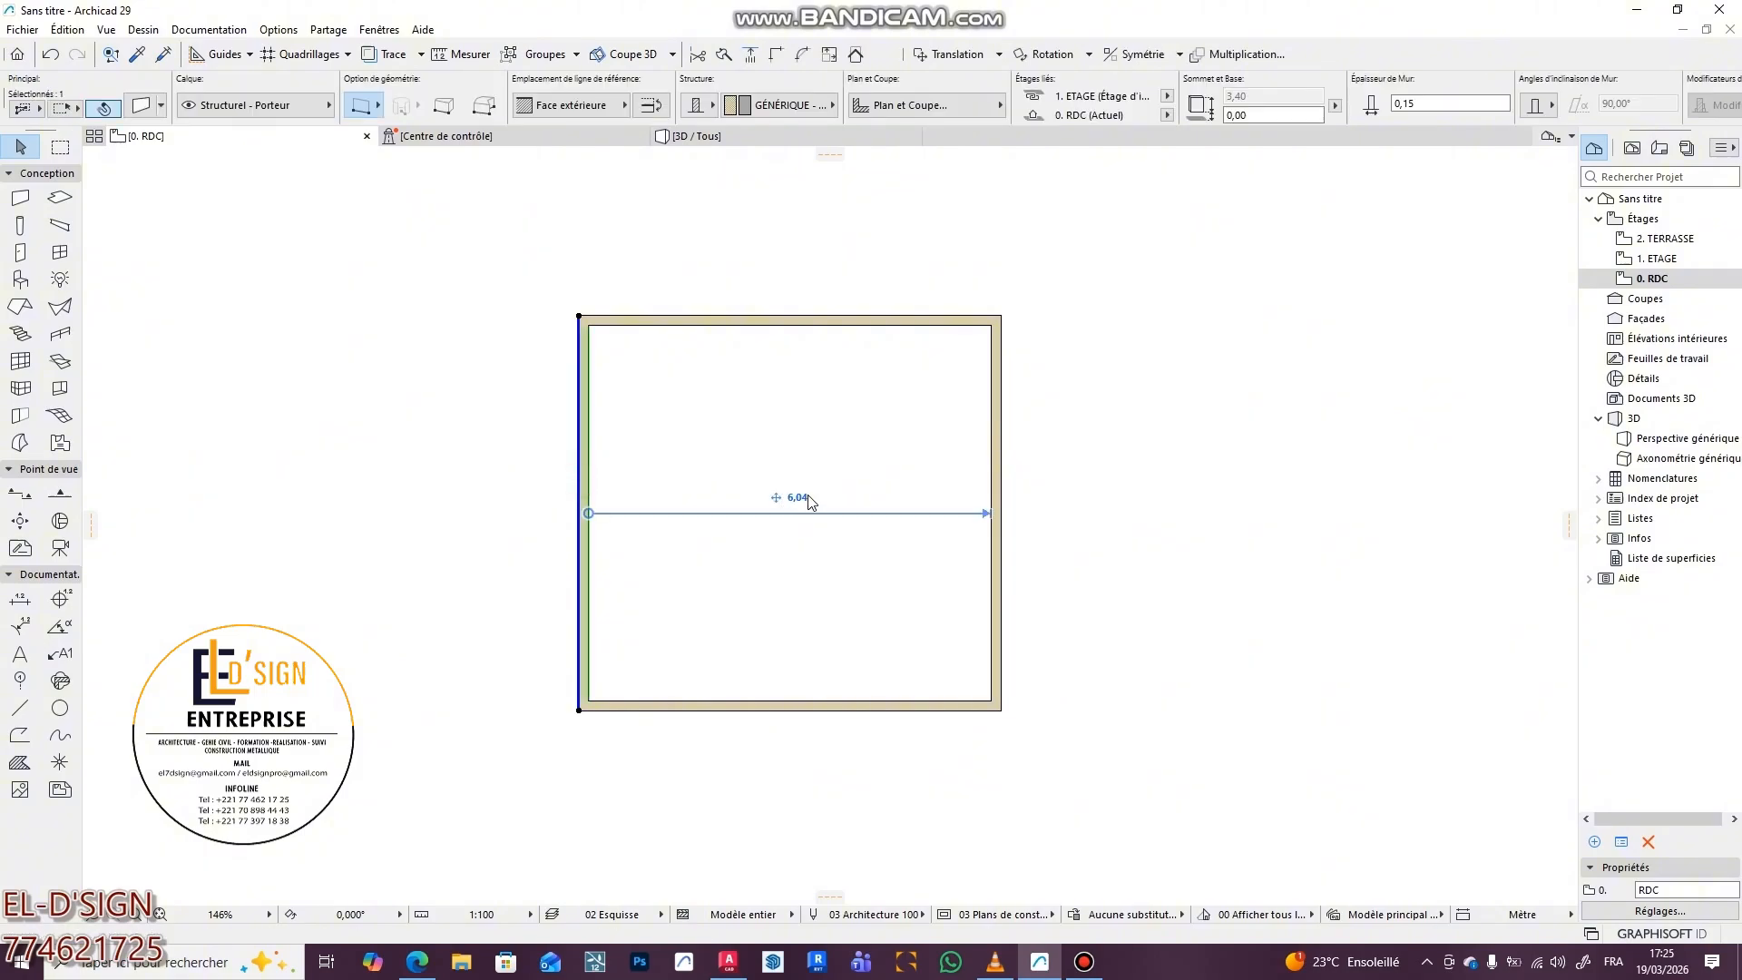
pyautogui.click(653, 575)
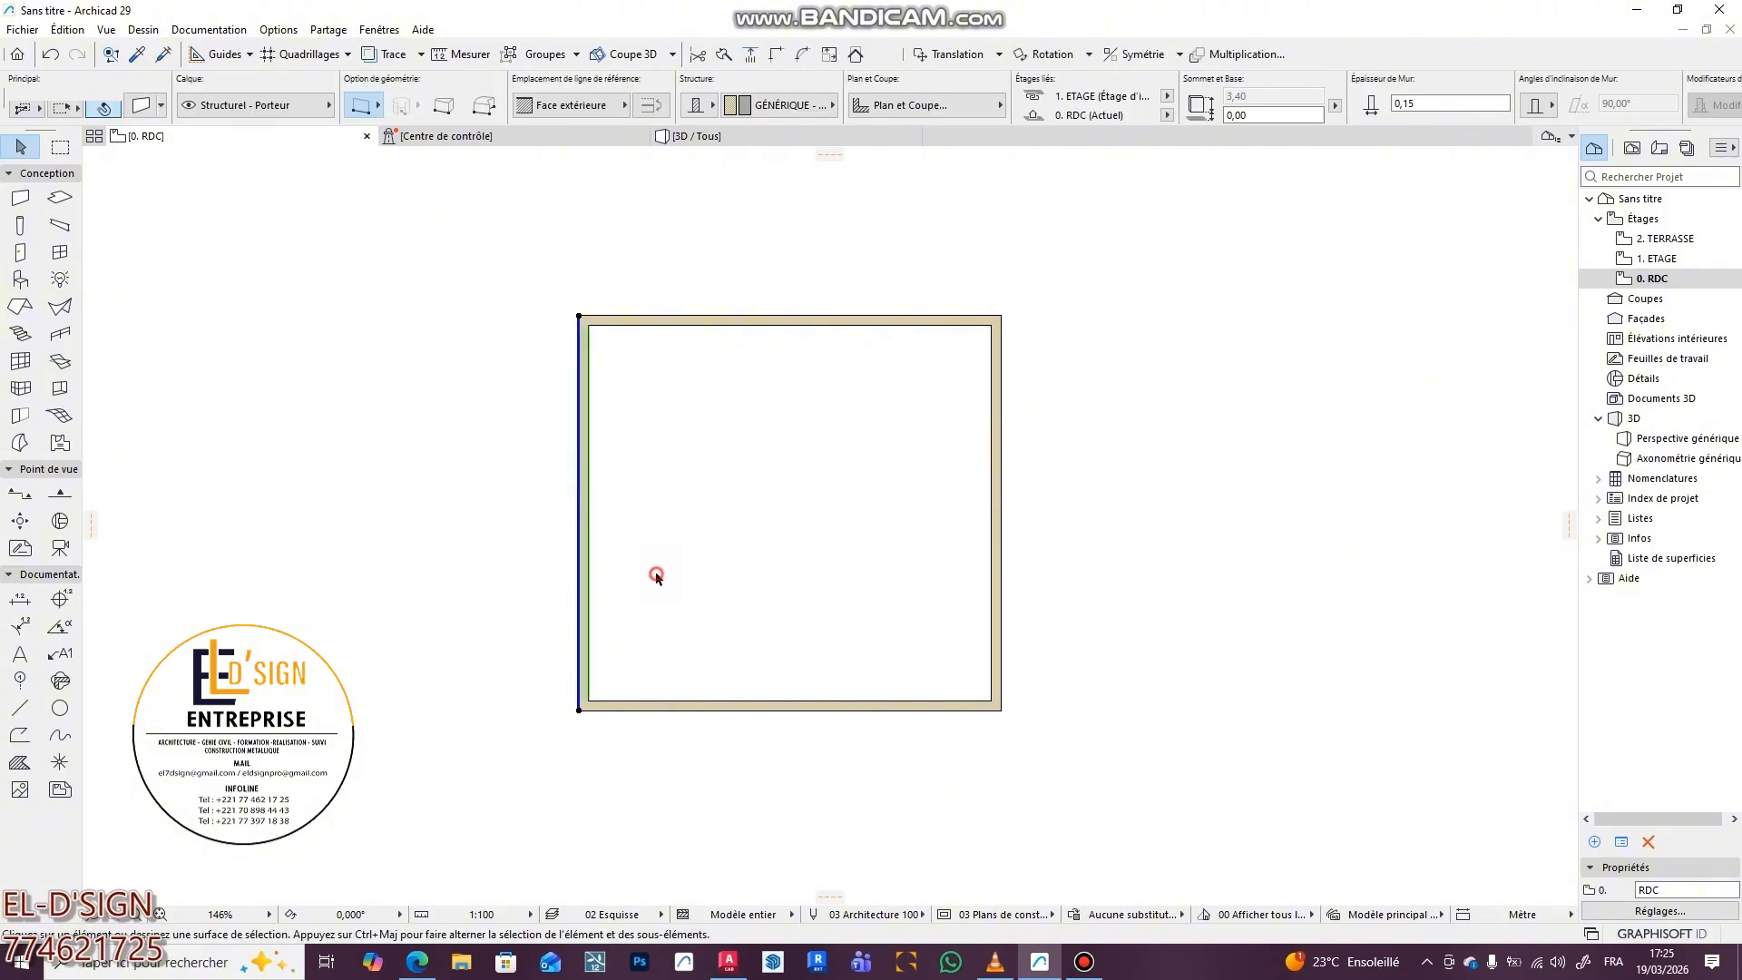
pyautogui.click(587, 454)
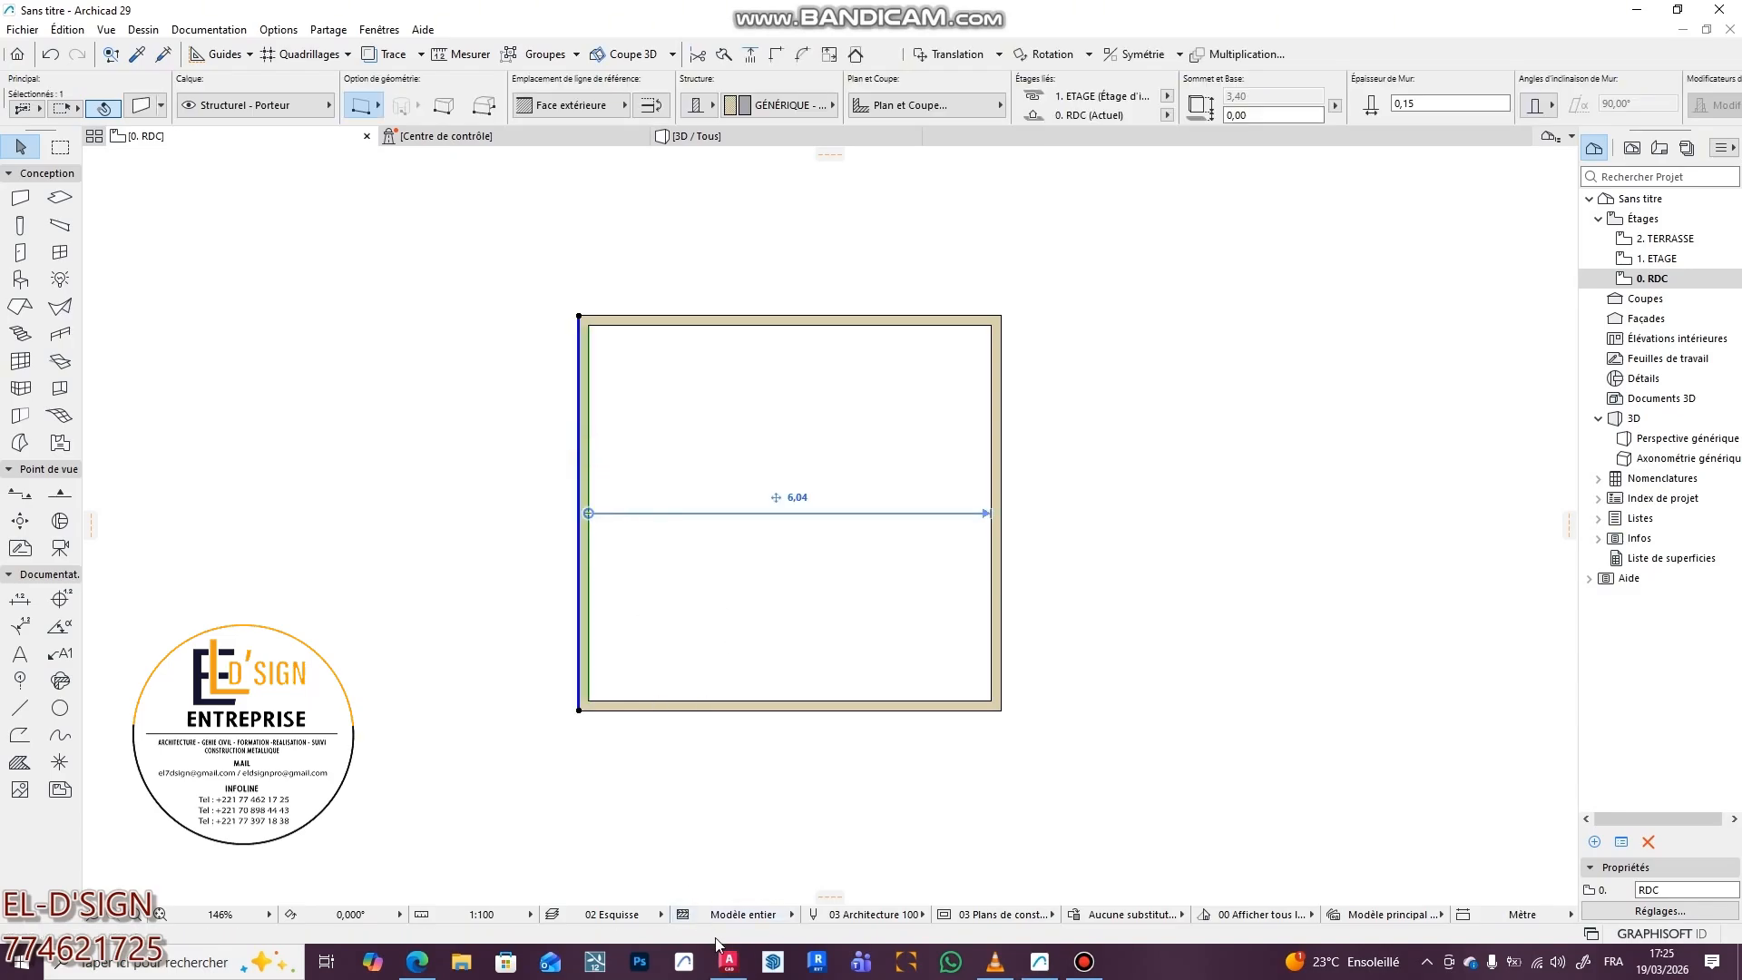
# - Move the enclosure's left wall by setting its inner distance to the right wall to 5 m
pyautogui.click(798, 498)
pyautogui.write('5')
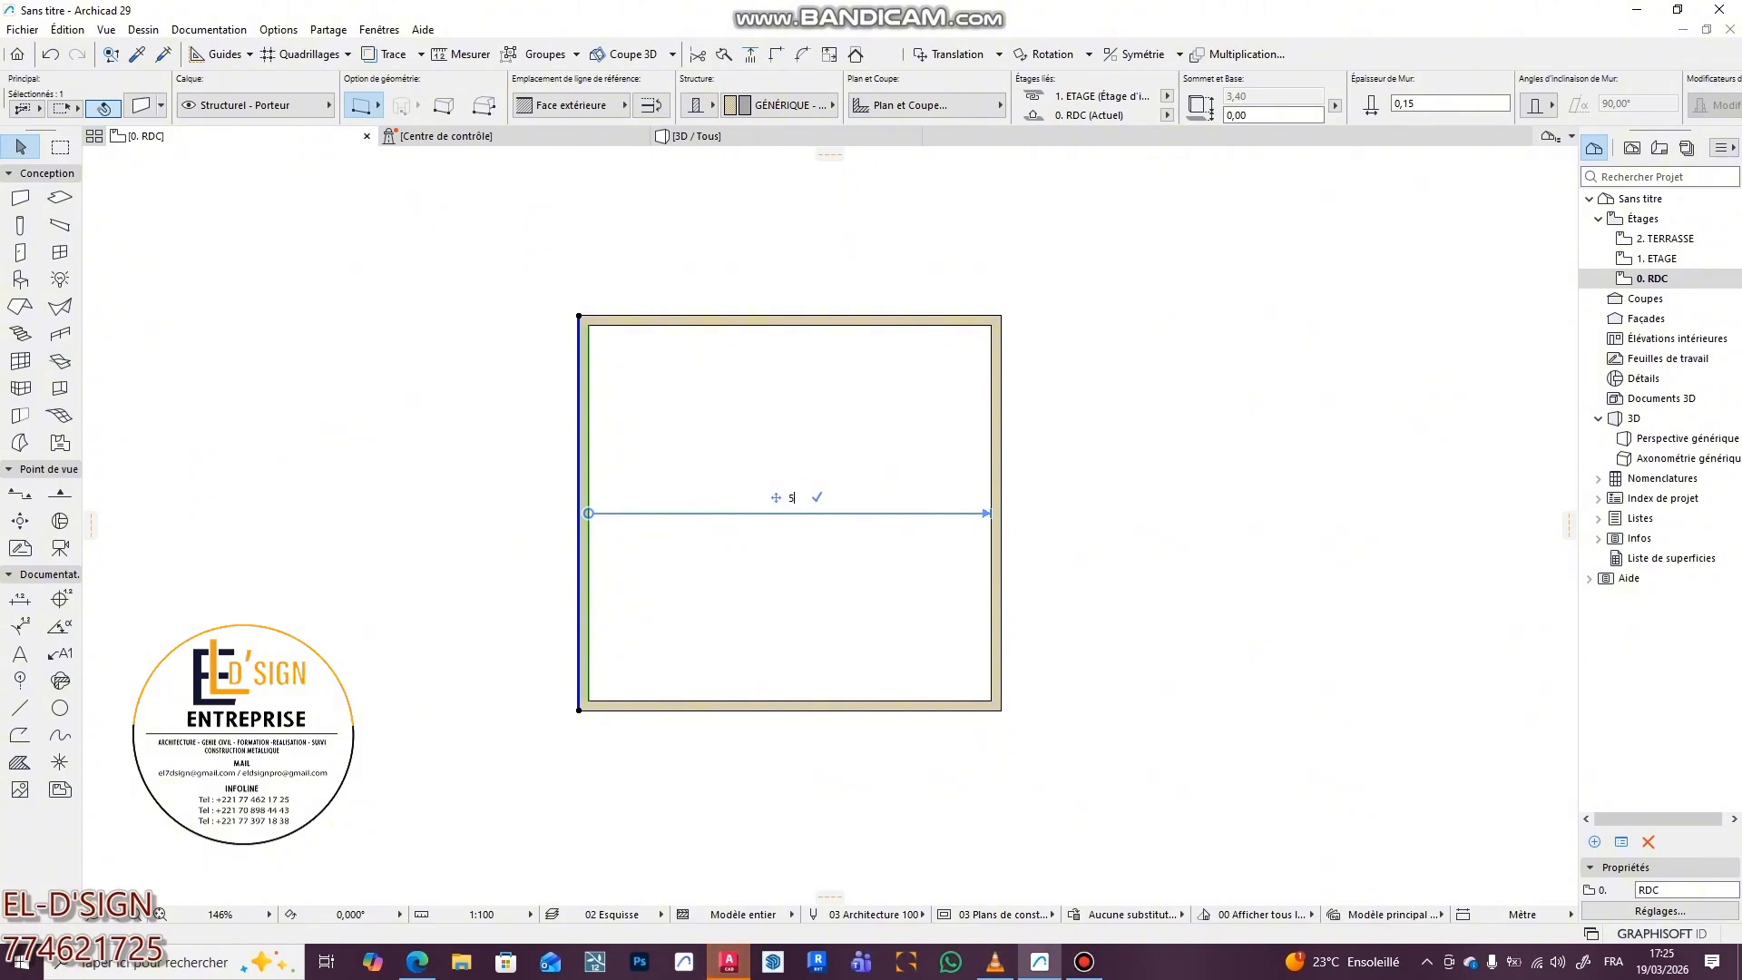
pyautogui.press('Return')
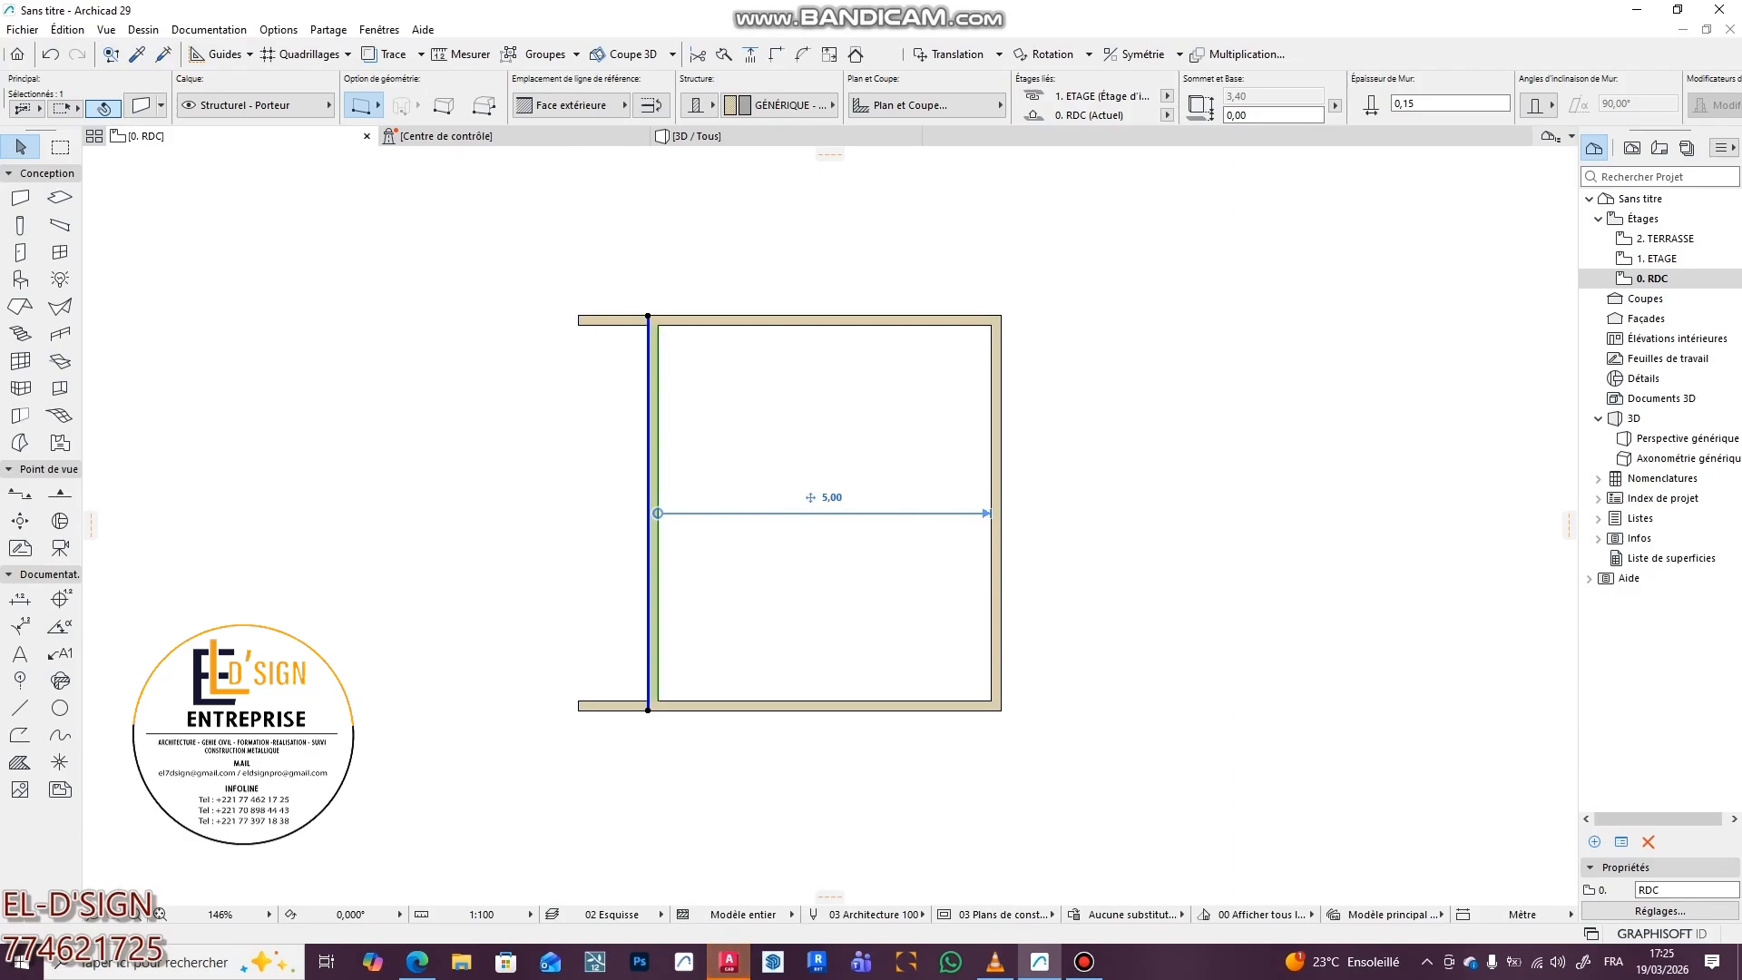
pyautogui.press('Escape')
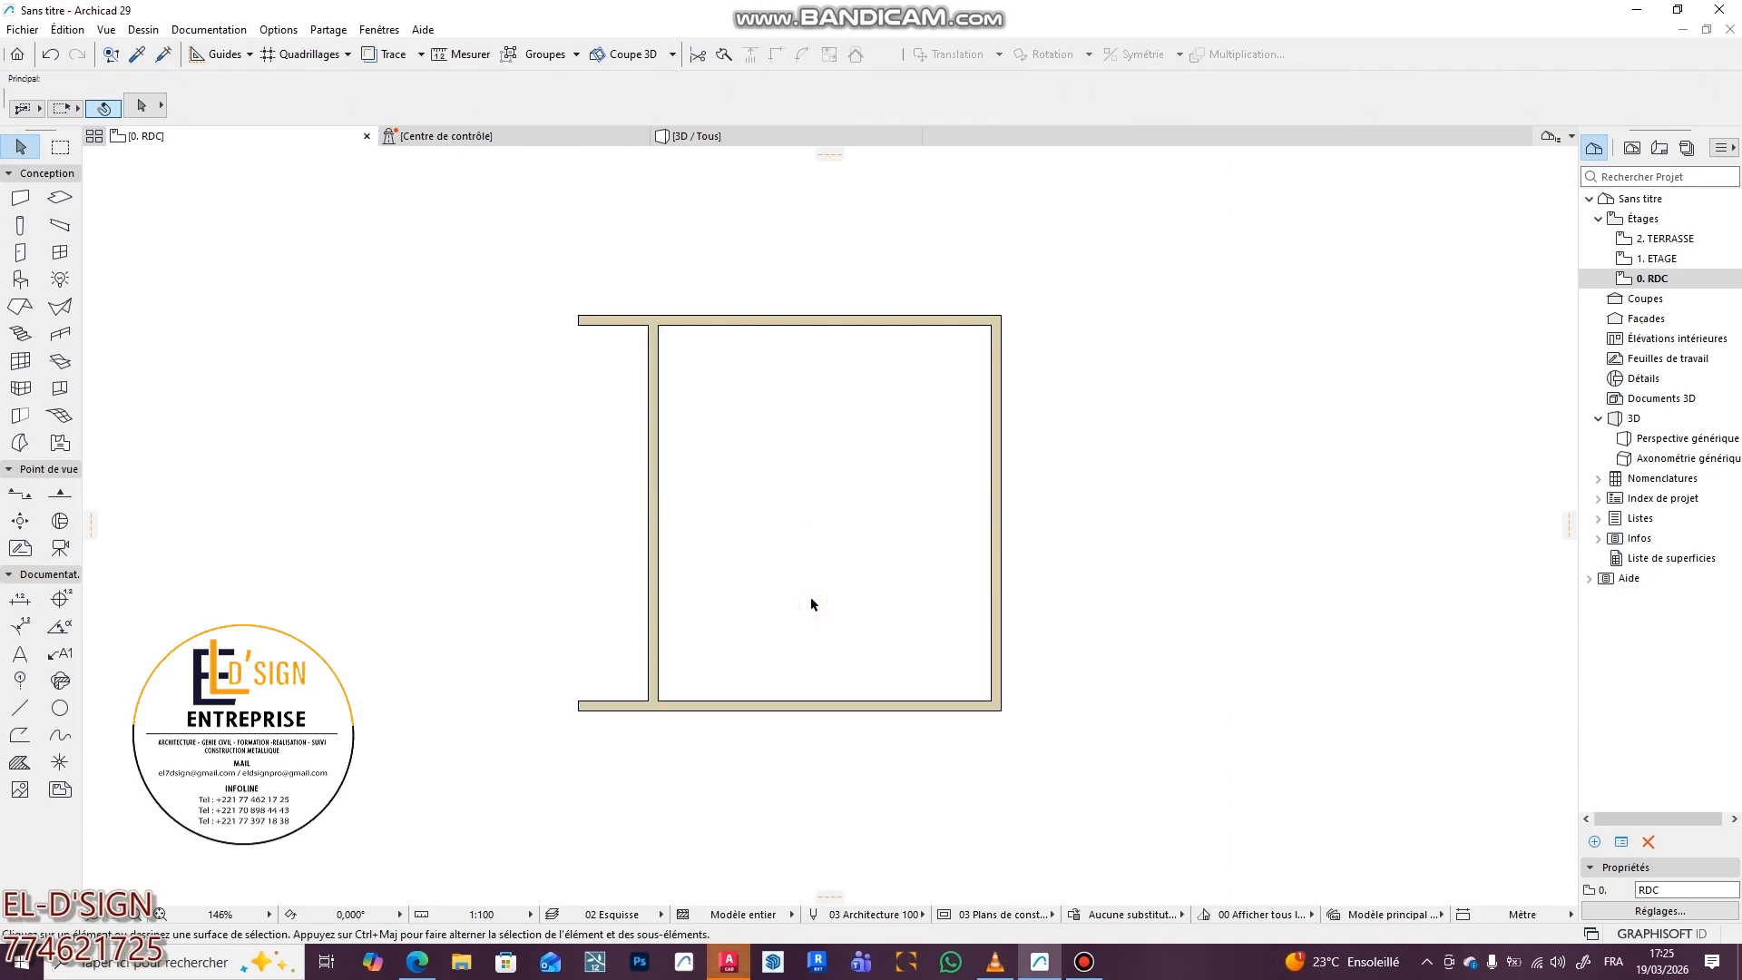
# - Move the enclosure's lower wall by setting its inner distance to the upper wall to 4 m
pyautogui.click(764, 709)
pyautogui.click(822, 513)
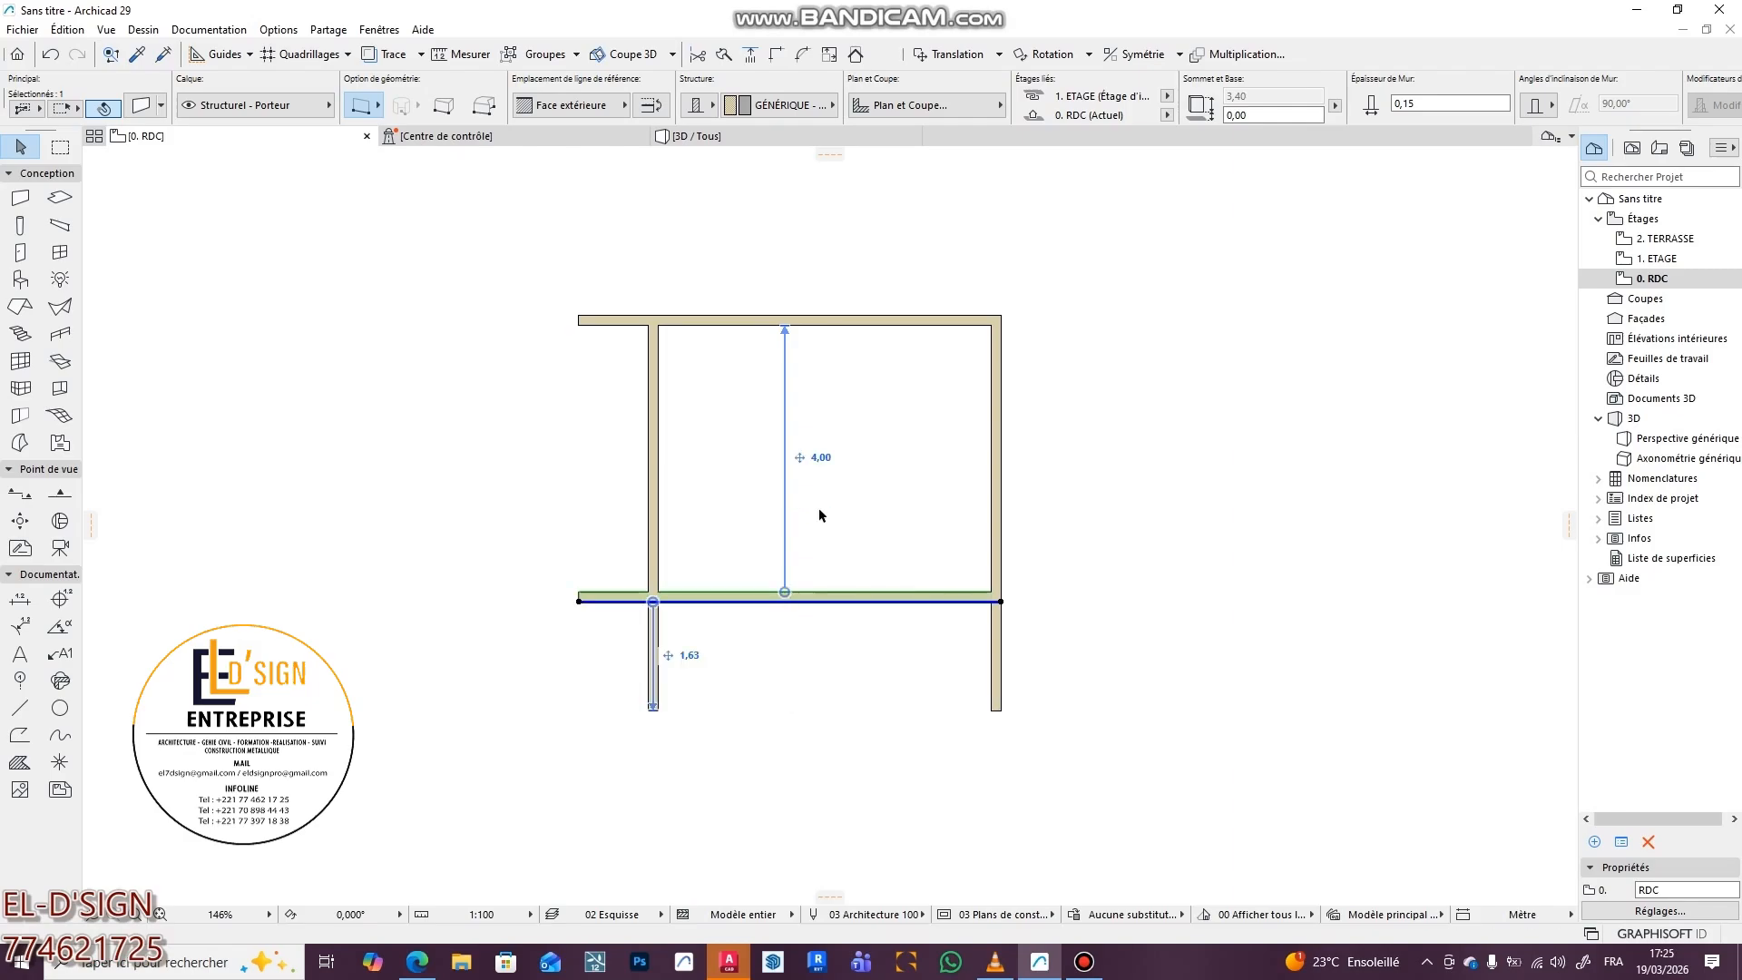
pyautogui.click(815, 700)
pyautogui.scroll(-3, 740, 563)
pyautogui.scroll(4, 739, 564)
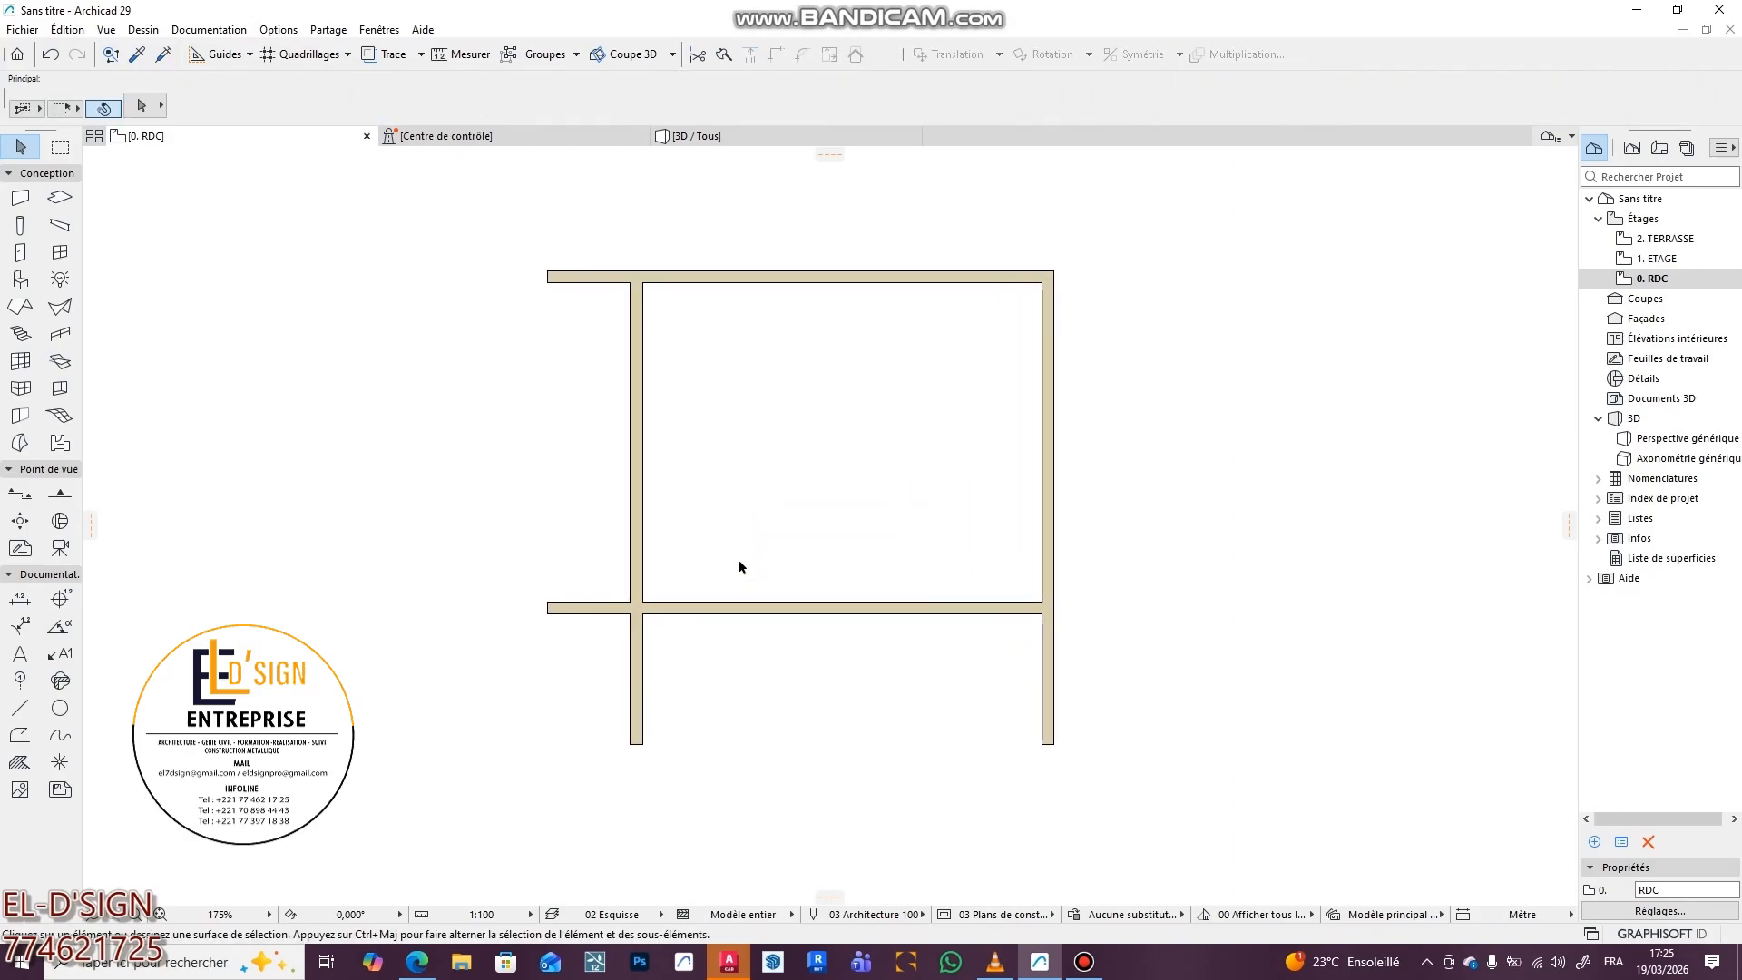
# - Move the enclosure's right wall by setting its inner distance to the left wall to 3,50 m
pyautogui.click(1047, 369)
pyautogui.click(851, 498)
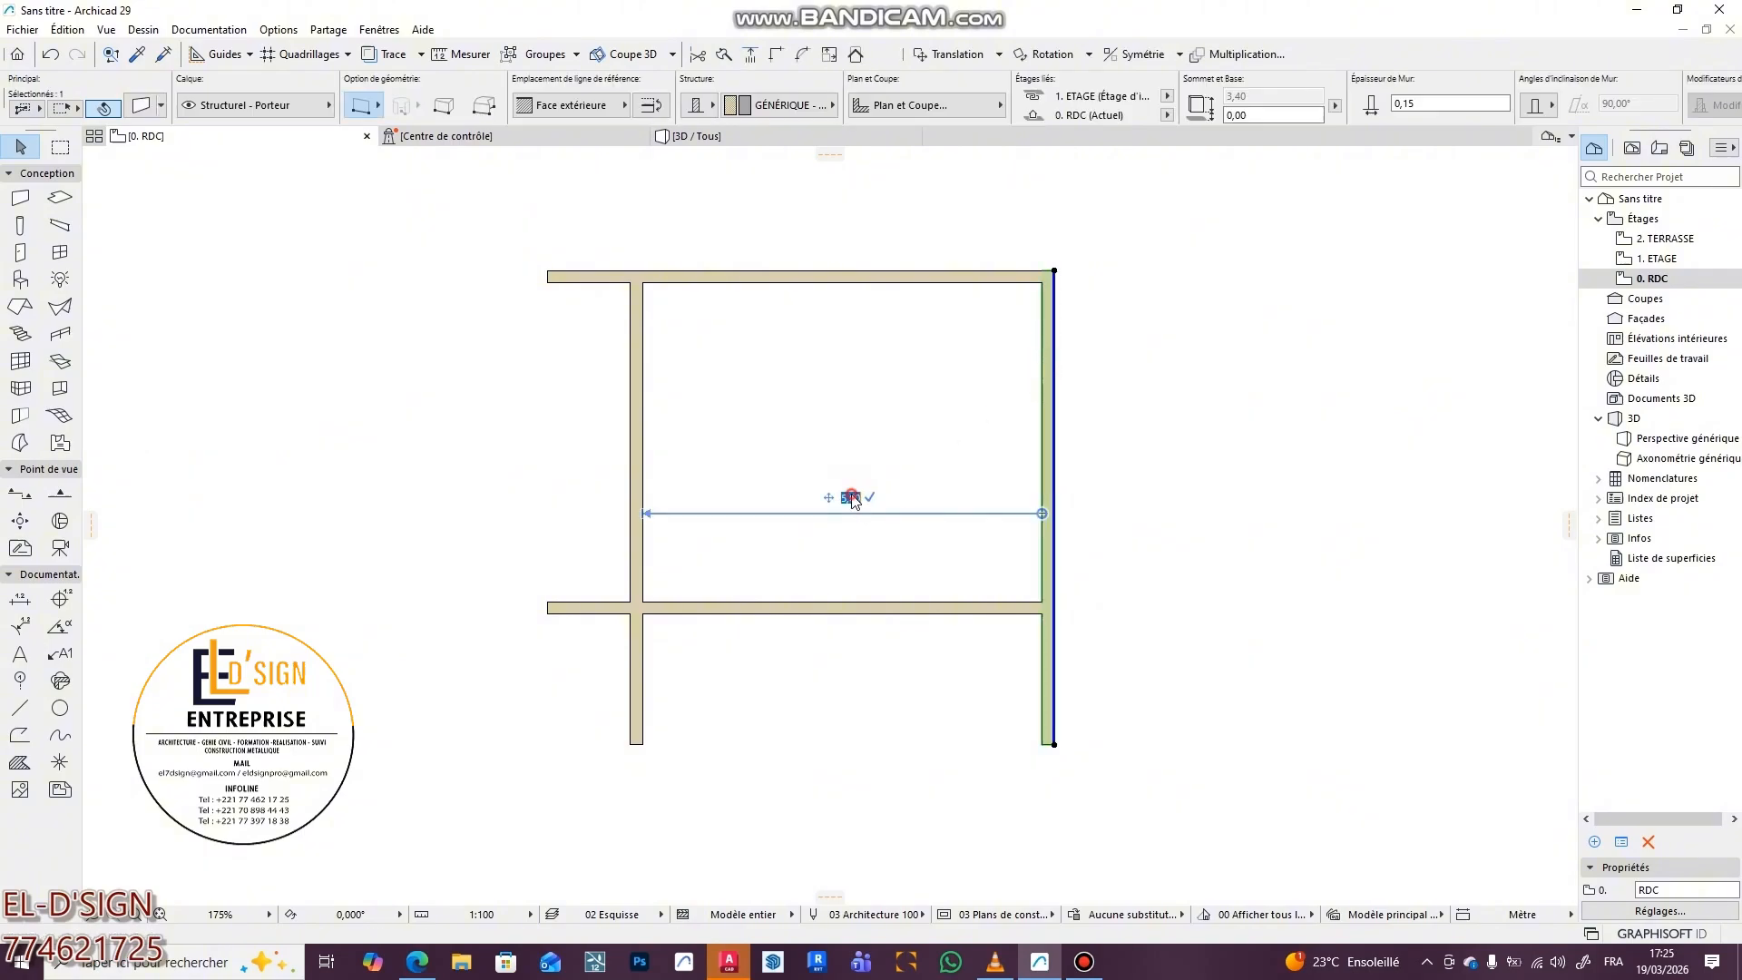
pyautogui.write('3,50')
pyautogui.press('Return')
pyautogui.click(835, 676)
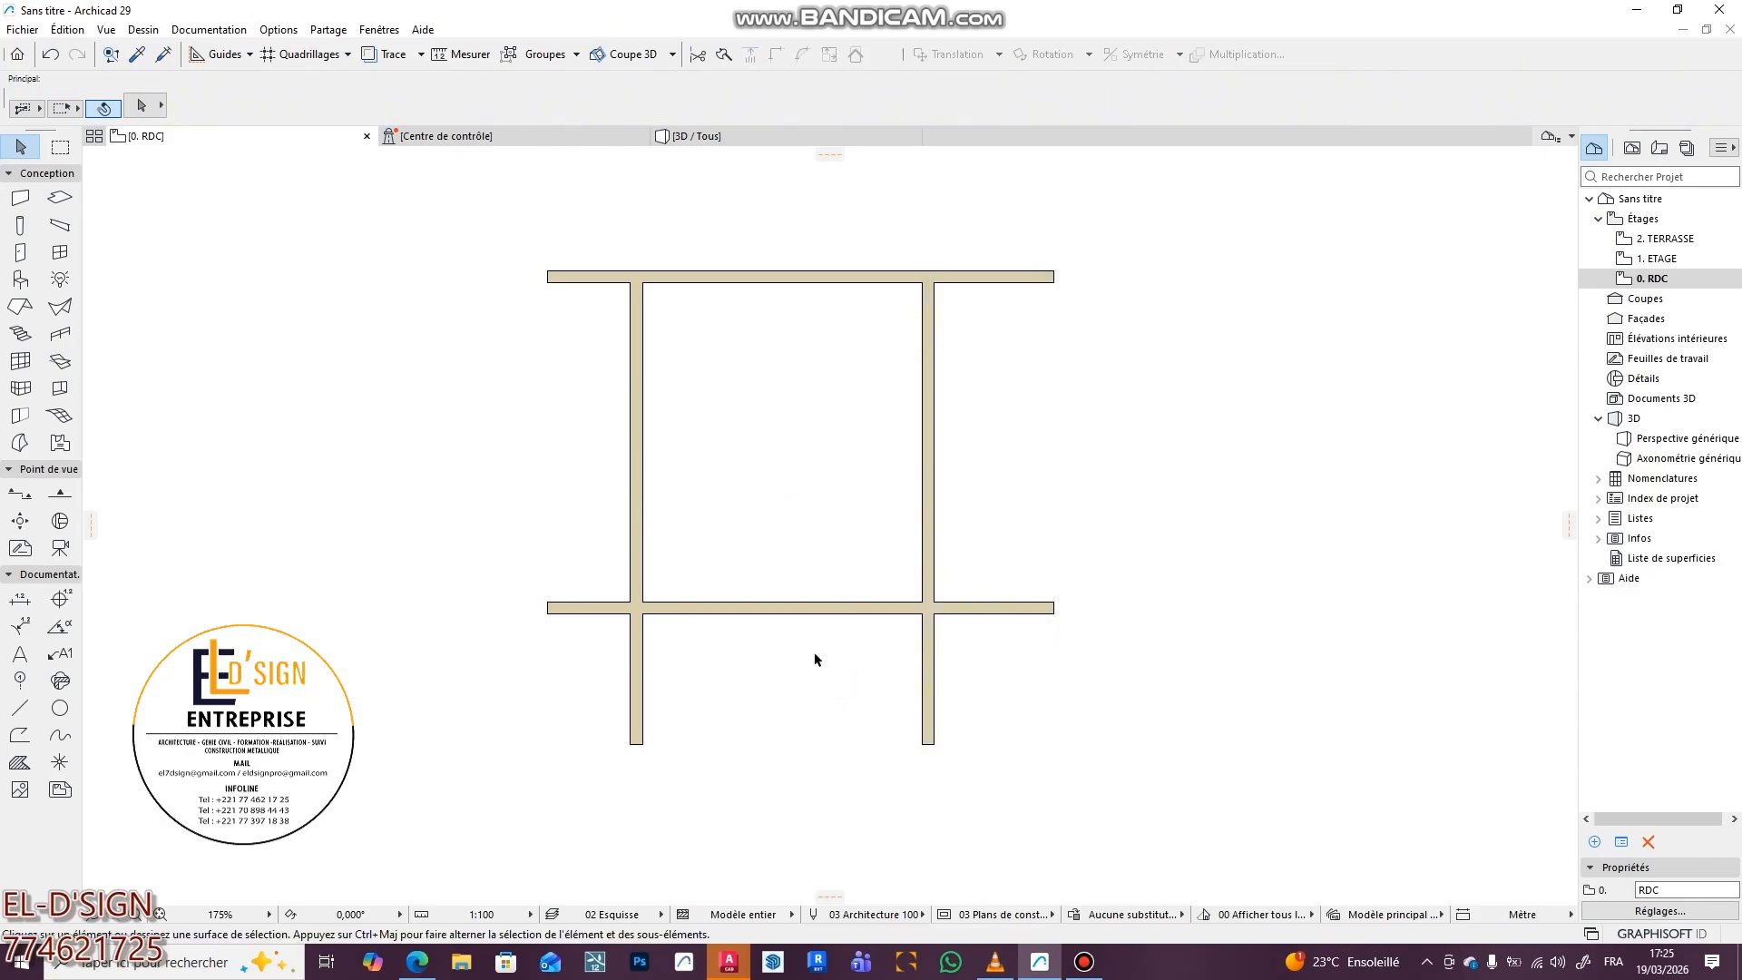
# - Open the EX DWG file from the desktop's VIDEO ETUDIANT folder in AutoCAD, continuing despite its non-Autodesk origin
pyautogui.click(728, 962)
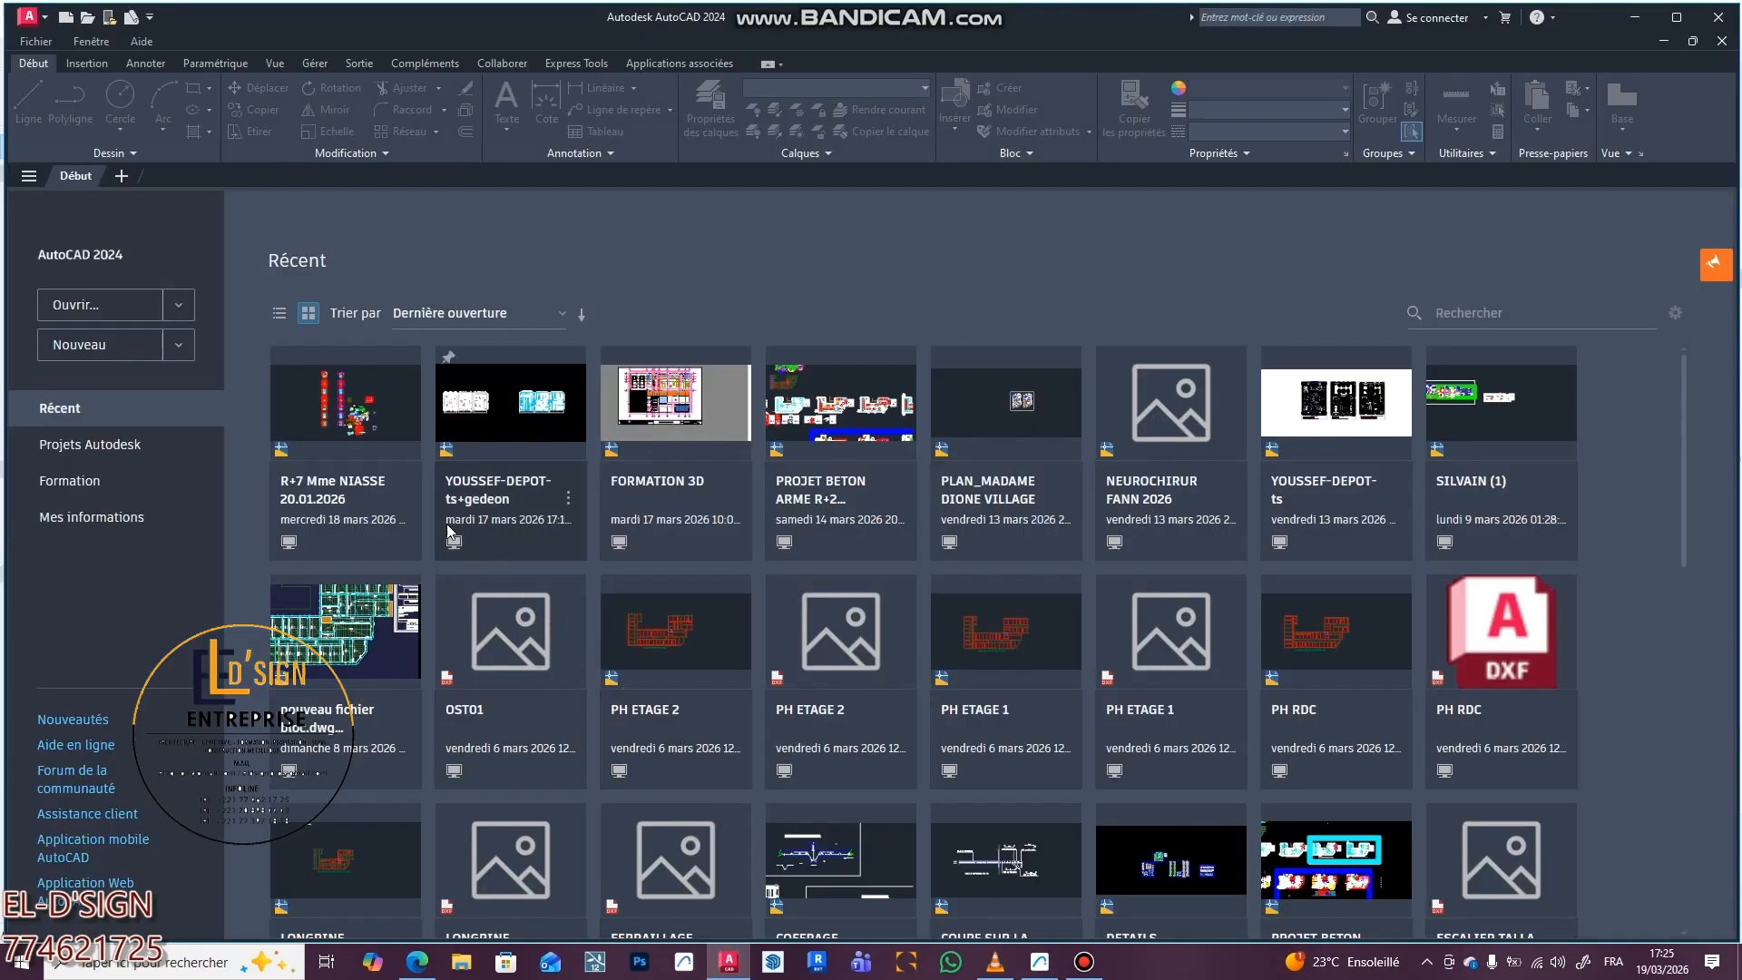
pyautogui.click(460, 975)
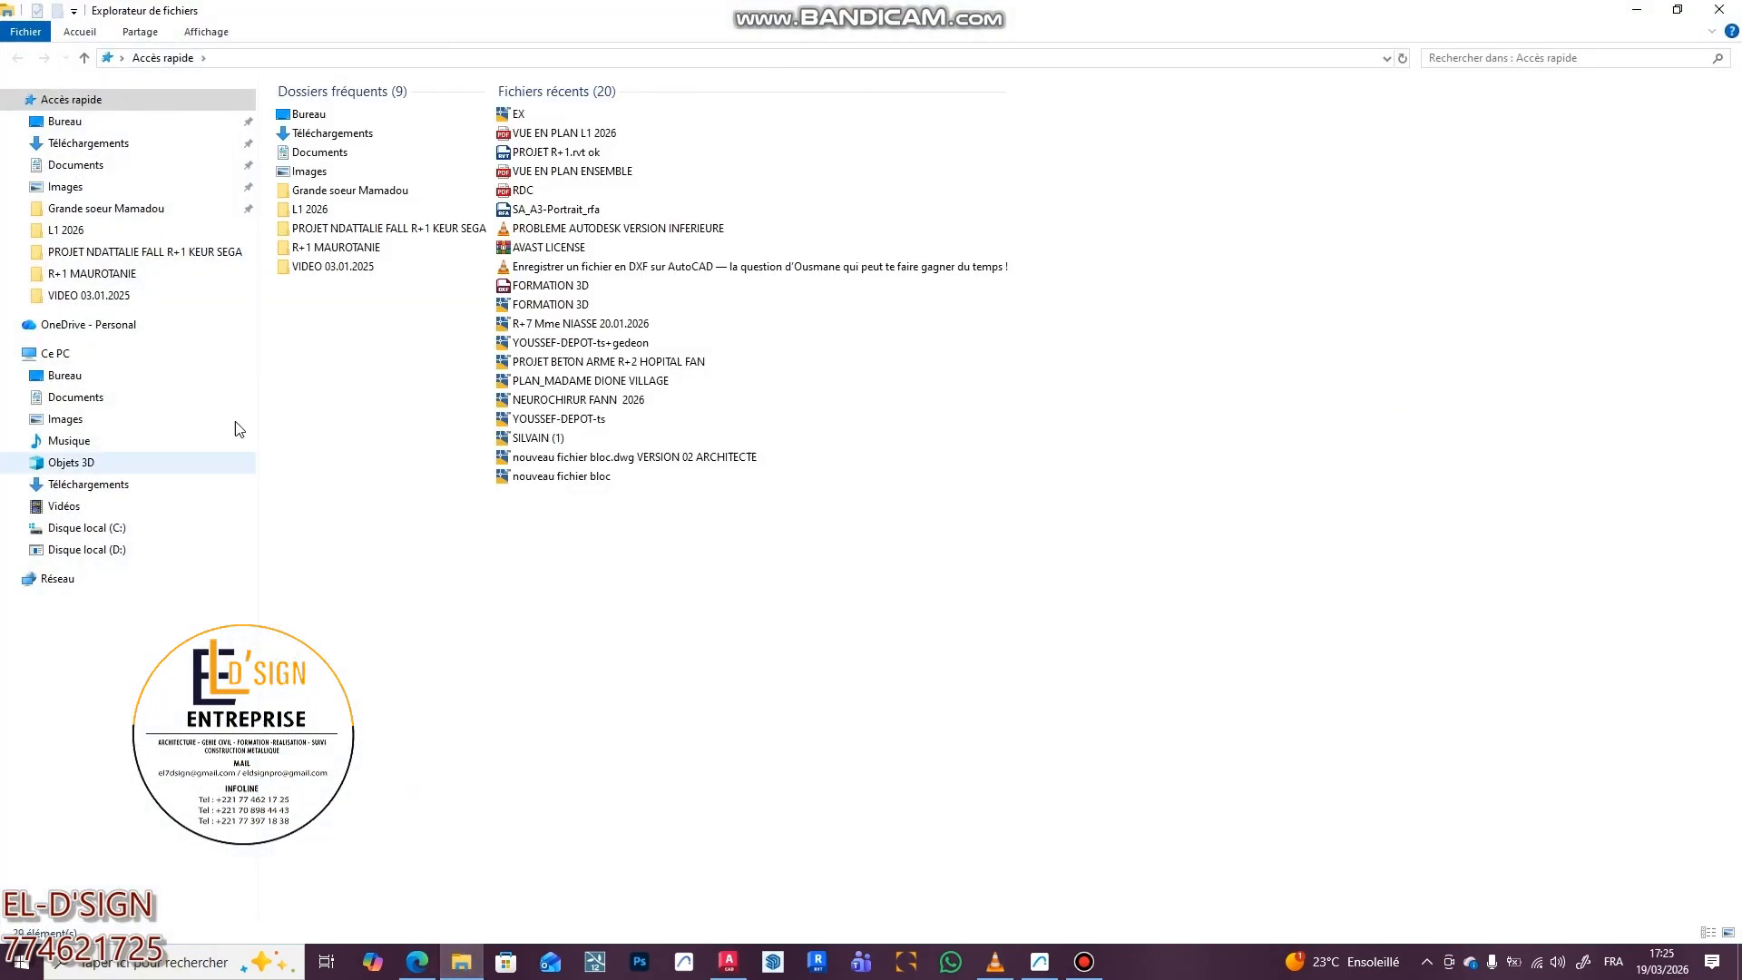
pyautogui.click(134, 125)
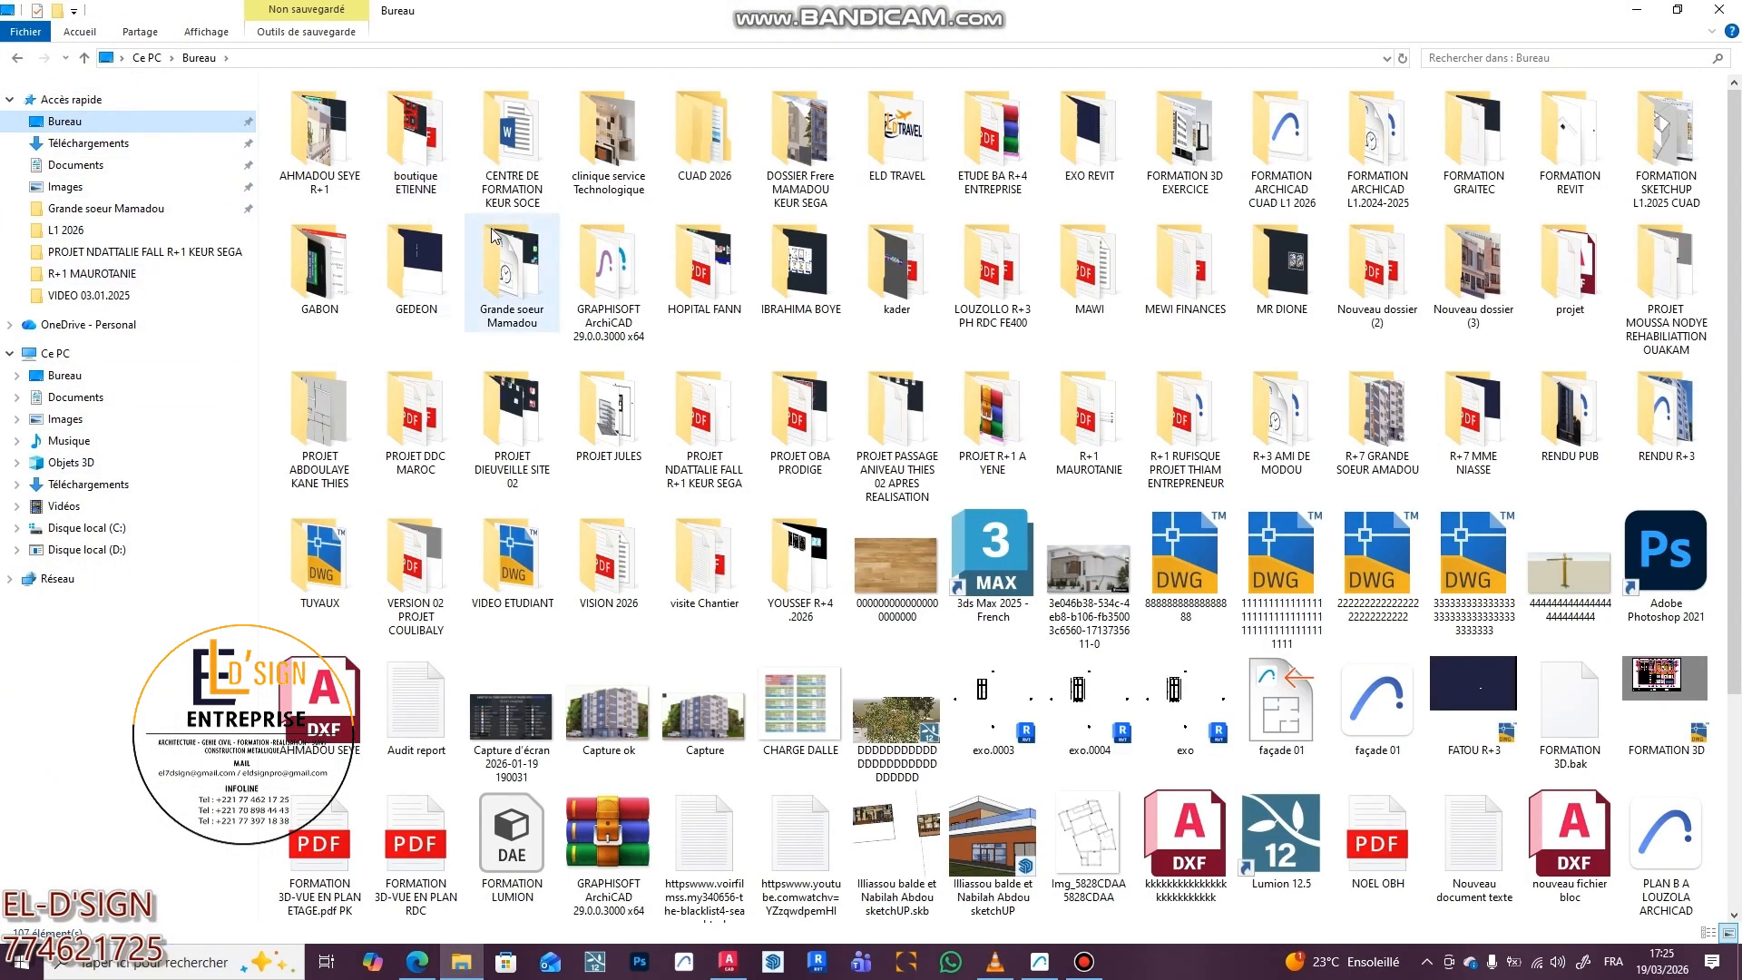
pyautogui.click(516, 581)
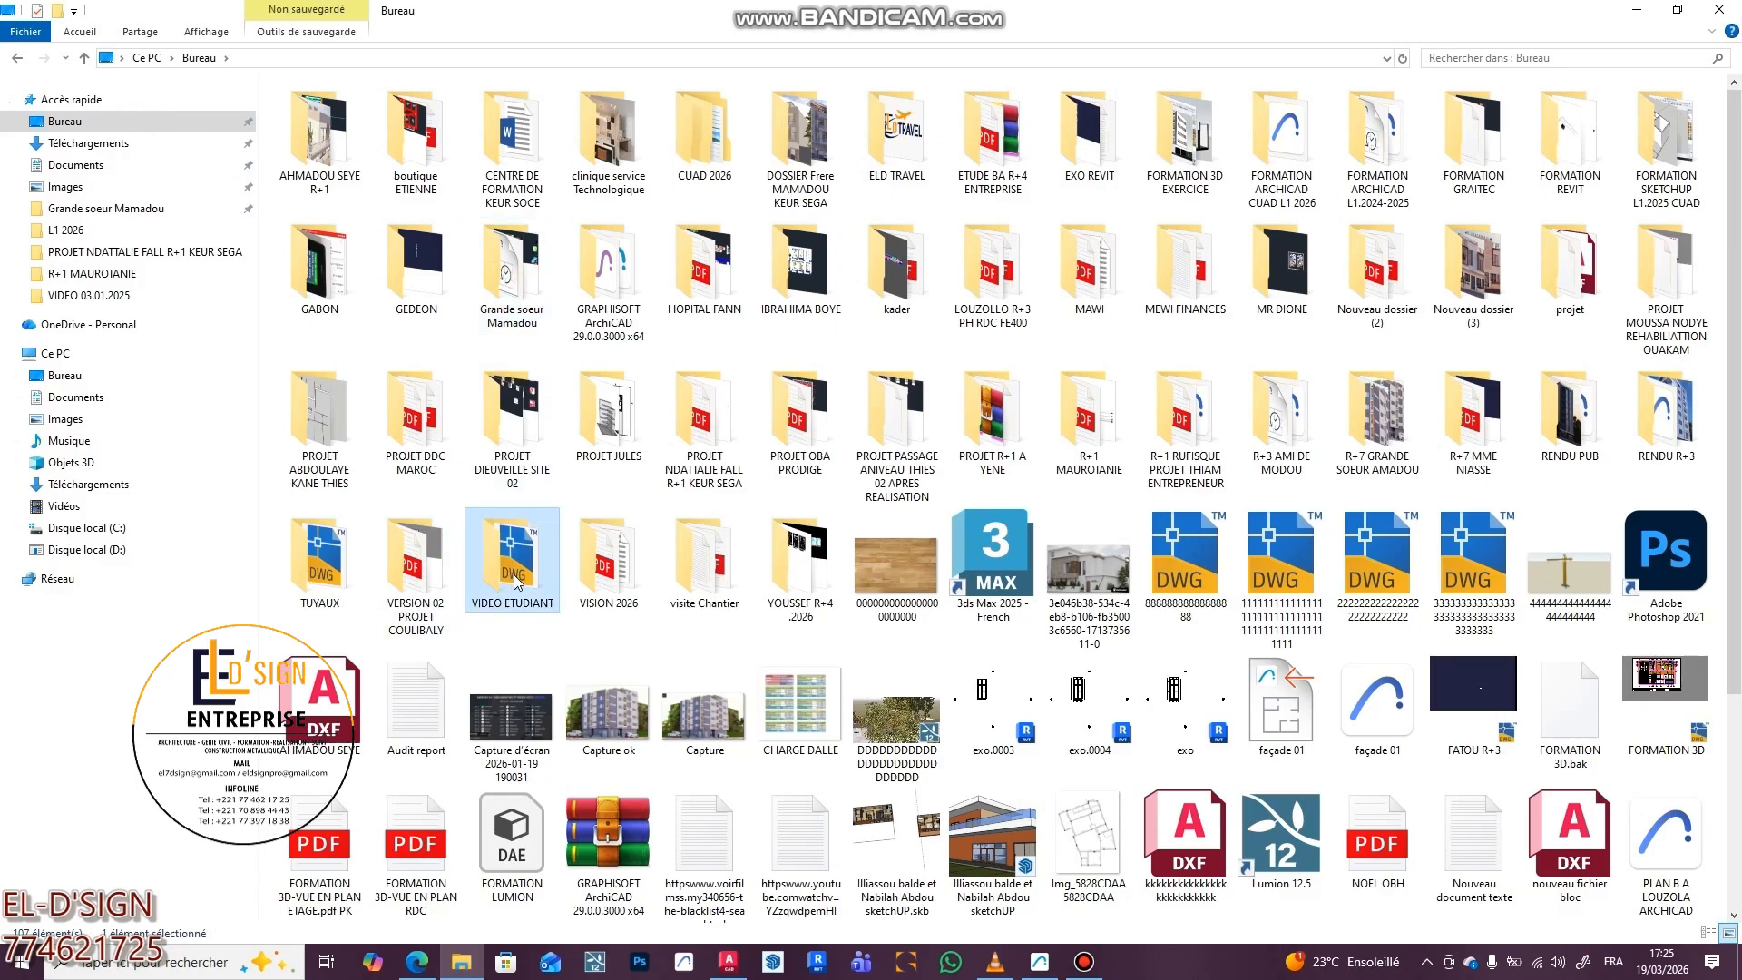
pyautogui.doubleClick(536, 565)
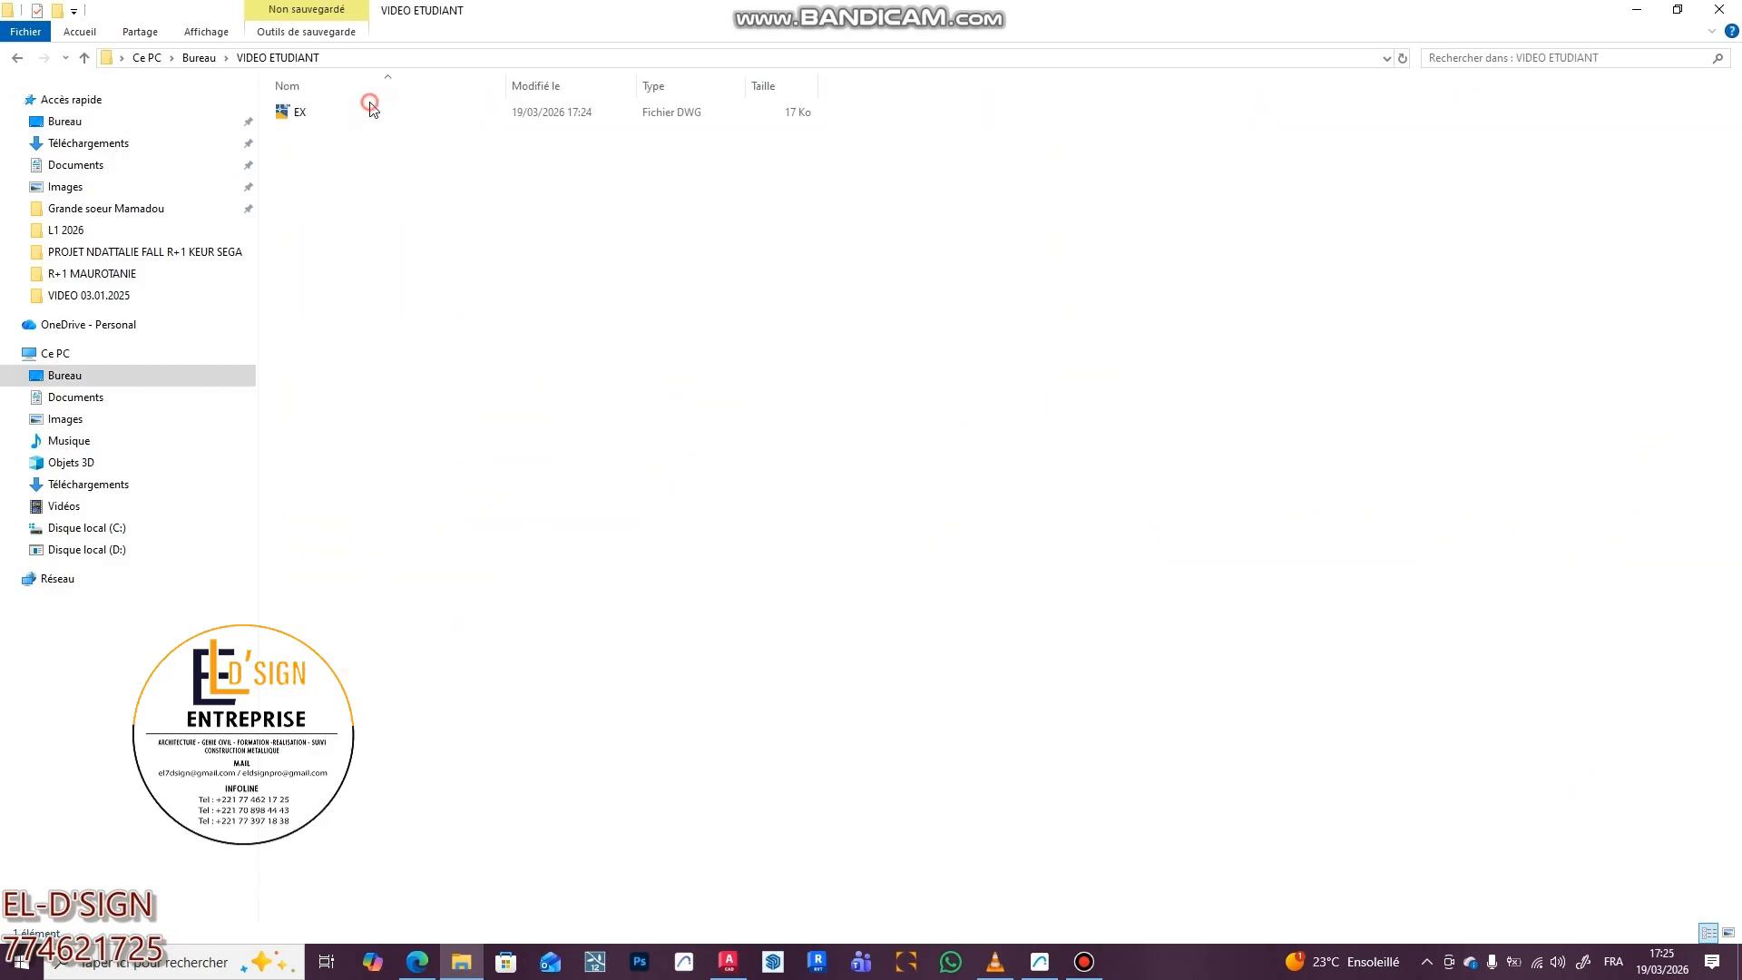
pyautogui.doubleClick(376, 116)
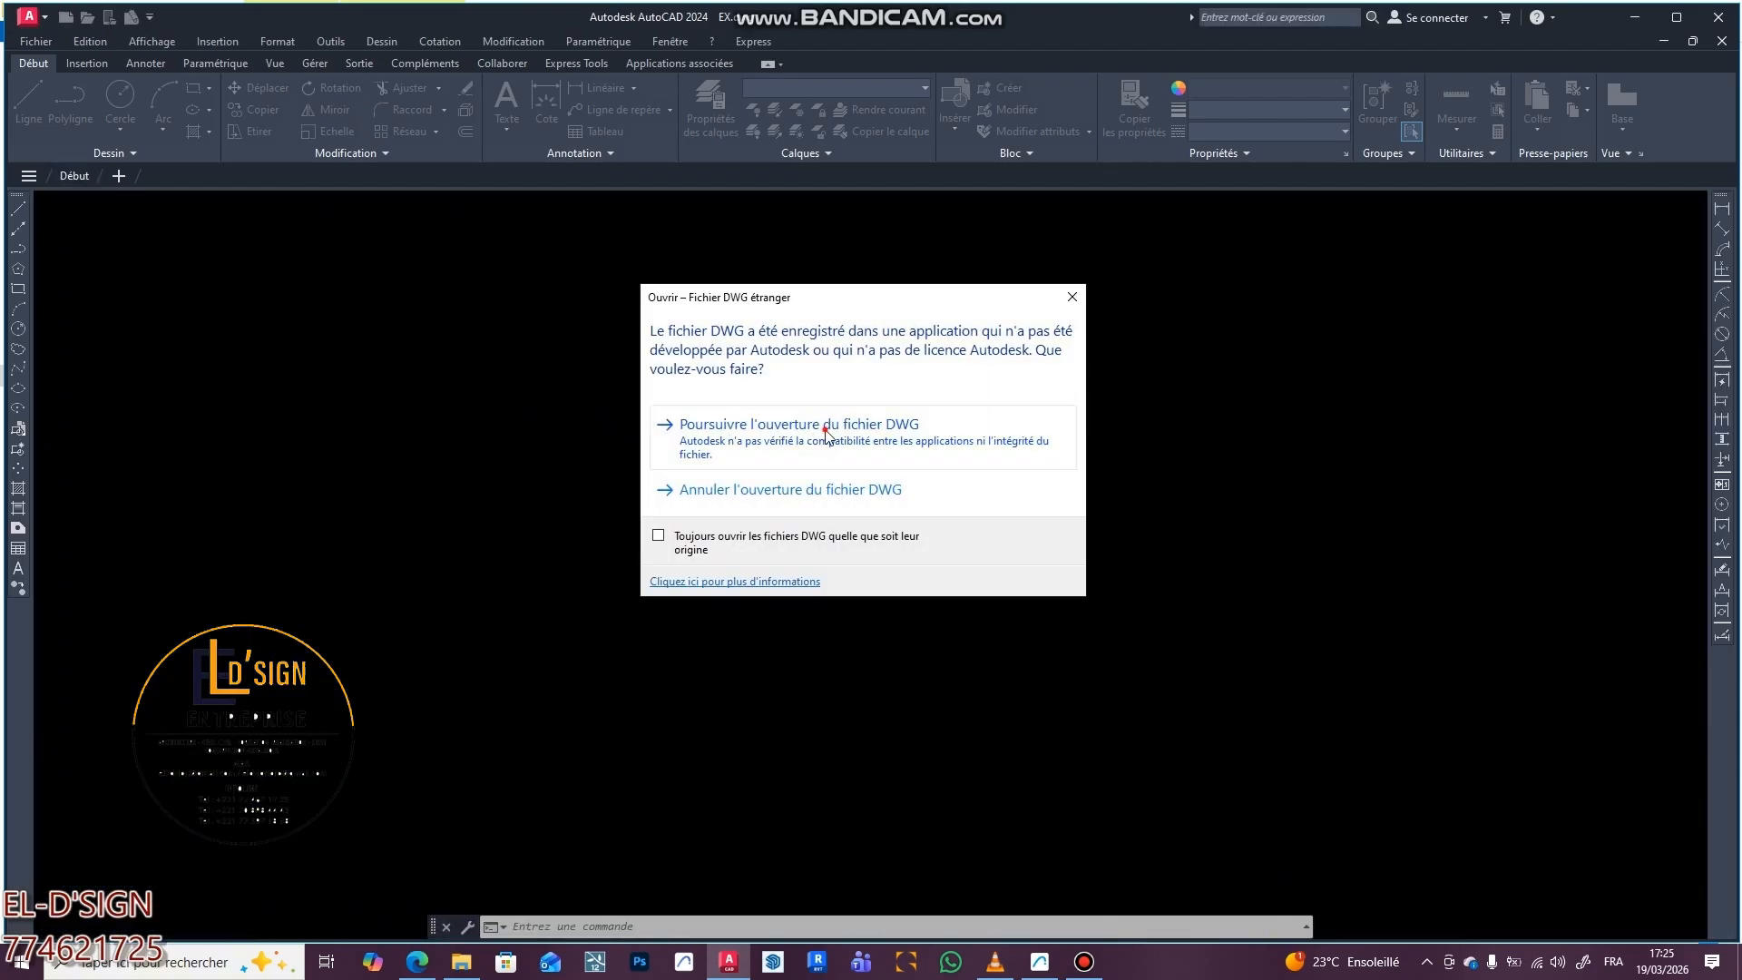
pyautogui.click(825, 432)
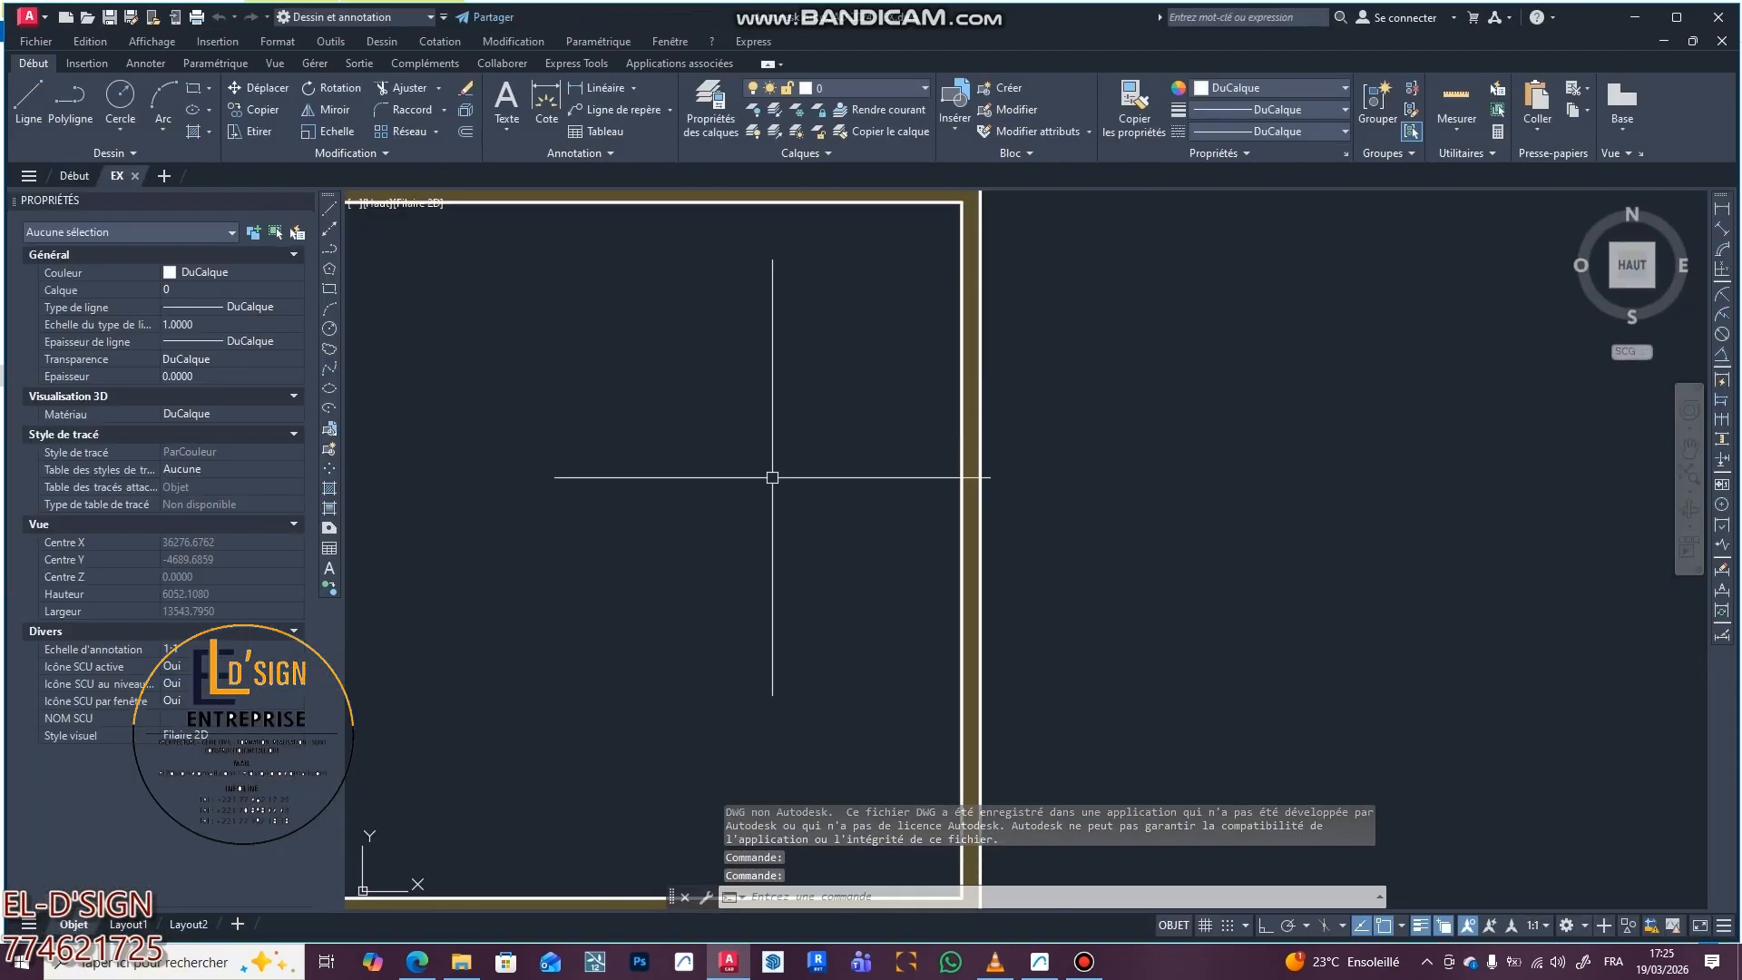
# - Add a linear dimension (COTLIN) across the thickness of the enclosure's right wall
pyautogui.moveTo(682, 480); pyautogui.dragTo(882, 446, button='middle')
pyautogui.scroll(-6, 882, 446)
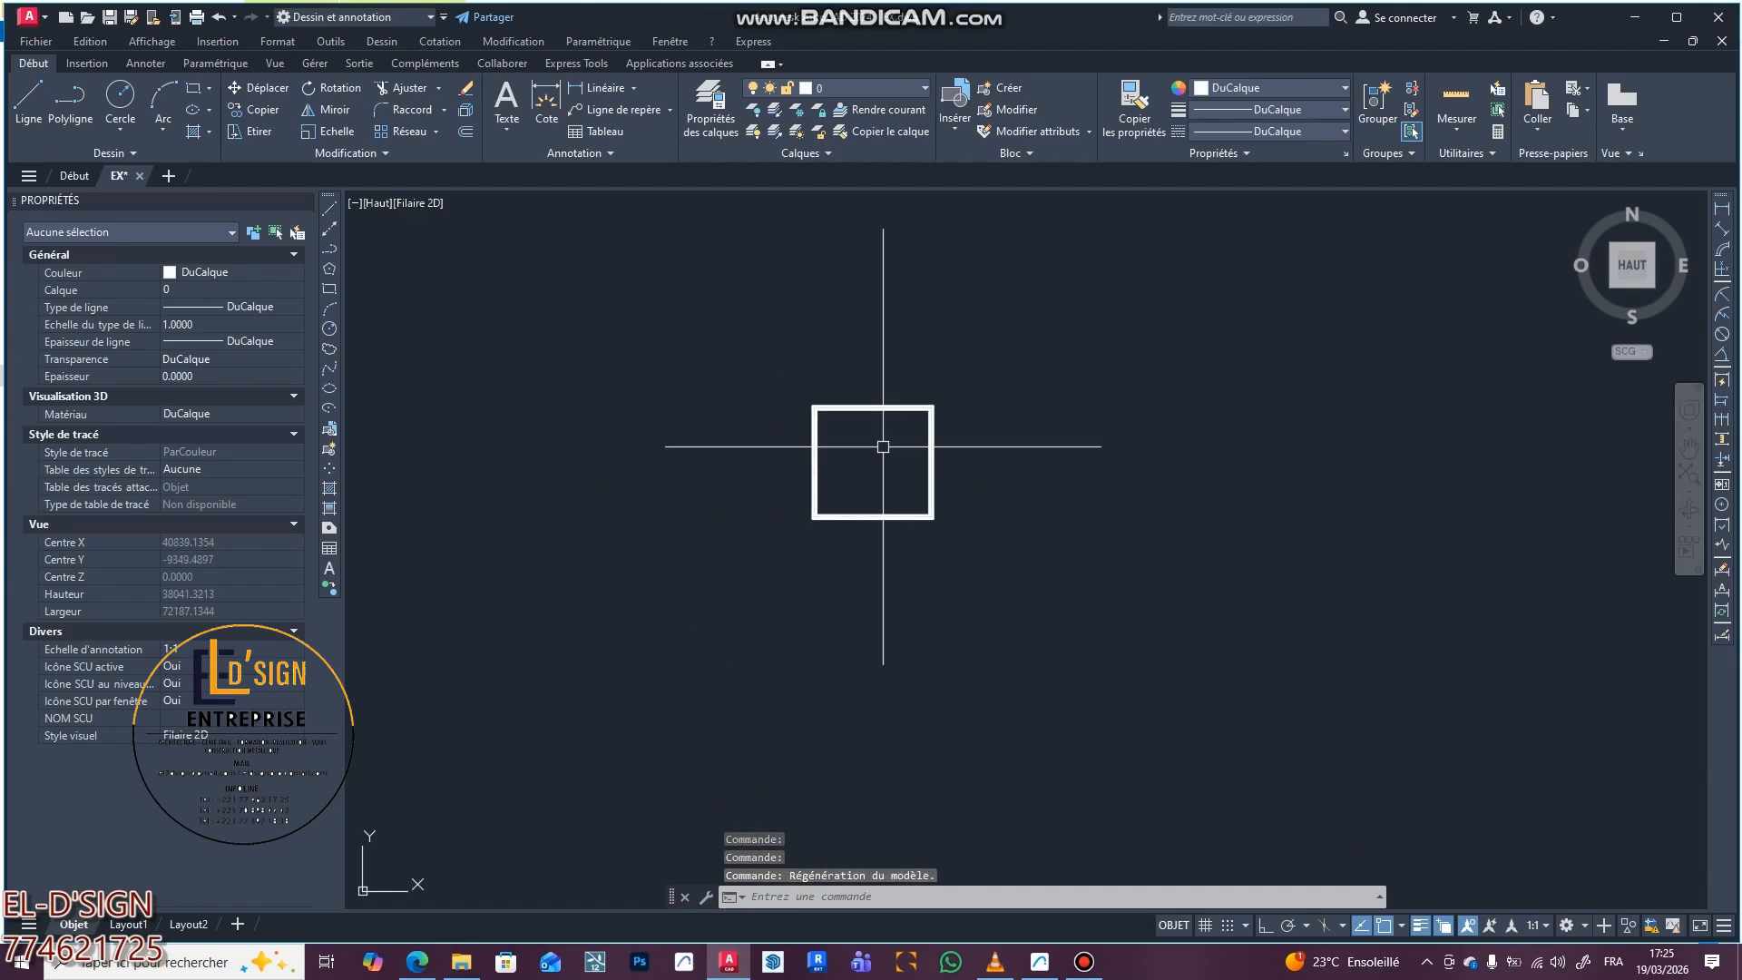
pyautogui.press('Escape')
pyautogui.press('Escape')
pyautogui.scroll(6, 883, 446)
pyautogui.scroll(2, 991, 459)
pyautogui.scroll(-2, 992, 459)
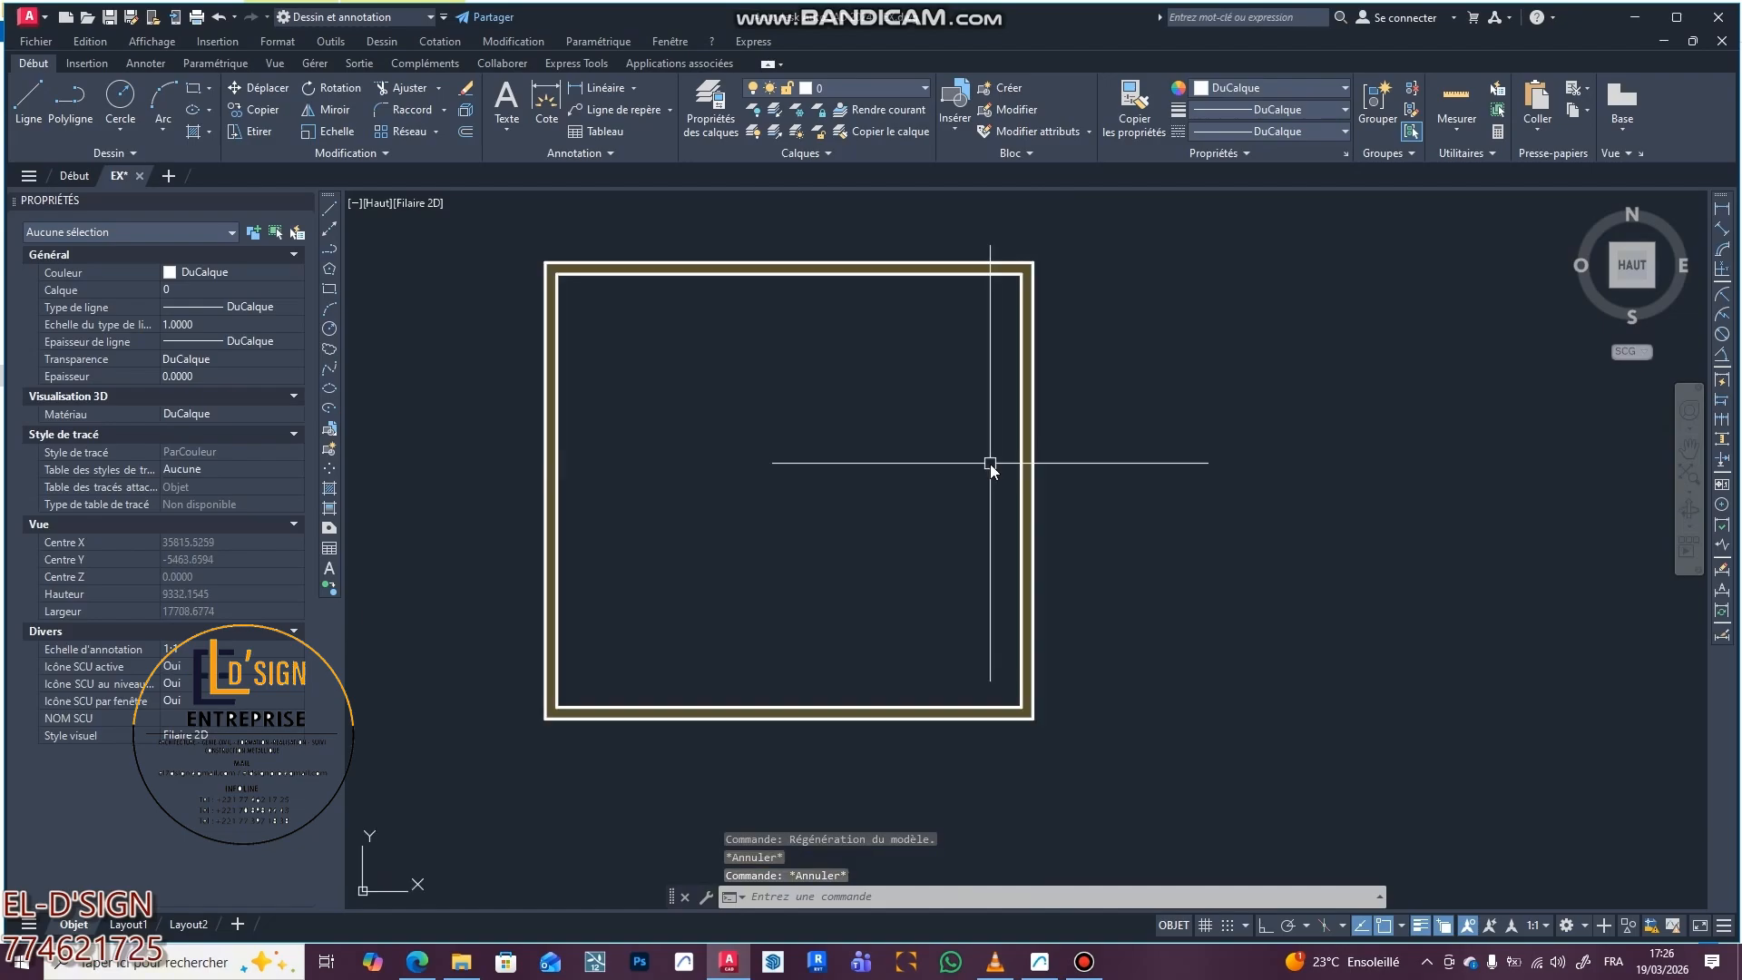
pyautogui.write('cotlin')
pyautogui.press('Return')
pyautogui.click(1031, 456)
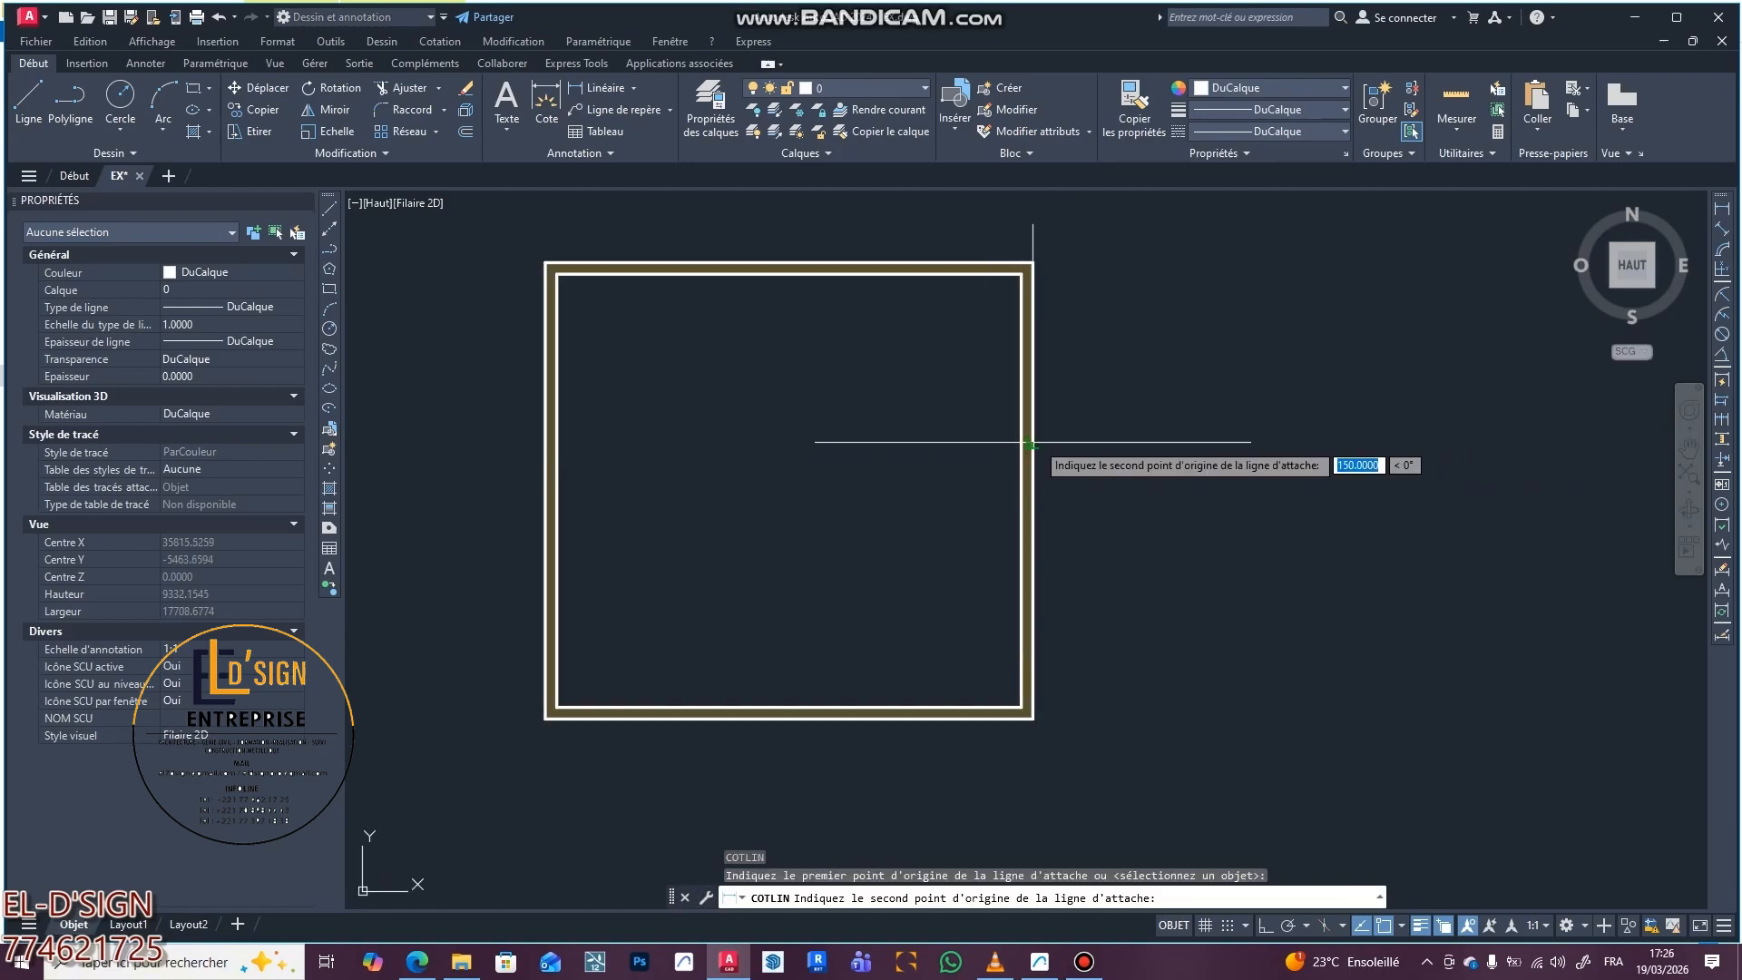
pyautogui.click(1030, 444)
pyautogui.scroll(8, 1034, 444)
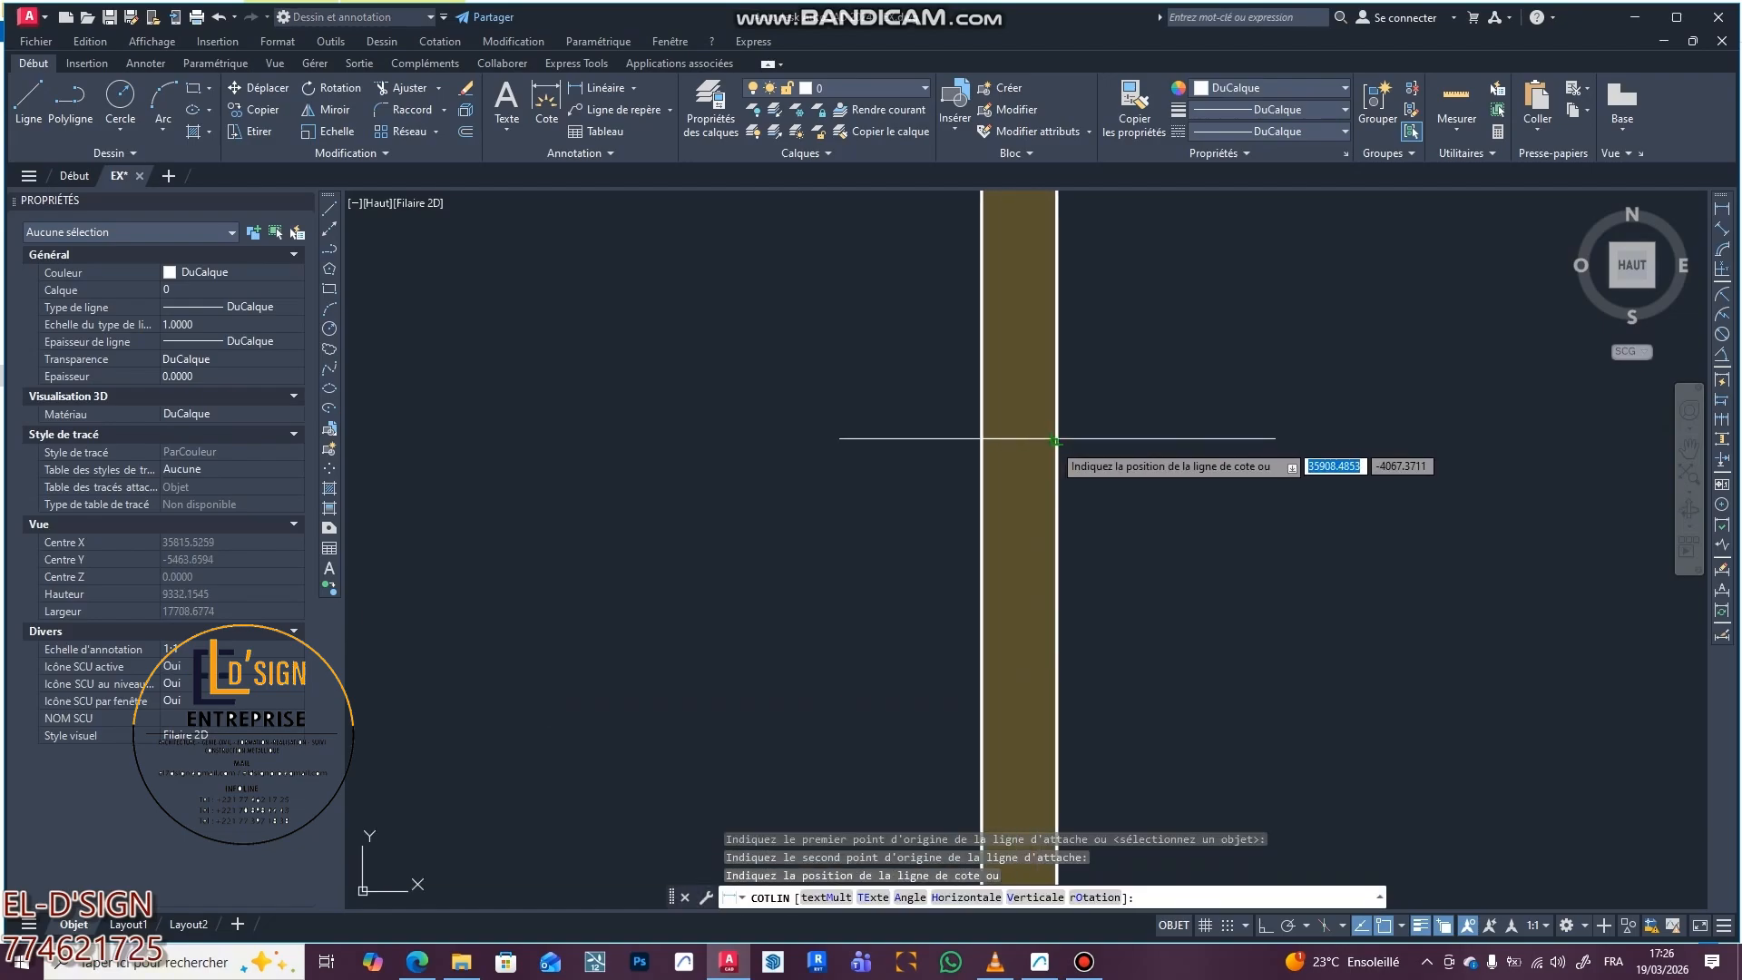
pyautogui.click(1055, 441)
pyautogui.press('Escape')
# - Select the right wall's thickness dimension and examine its text up close
pyautogui.click(873, 404)
pyautogui.click(1158, 531)
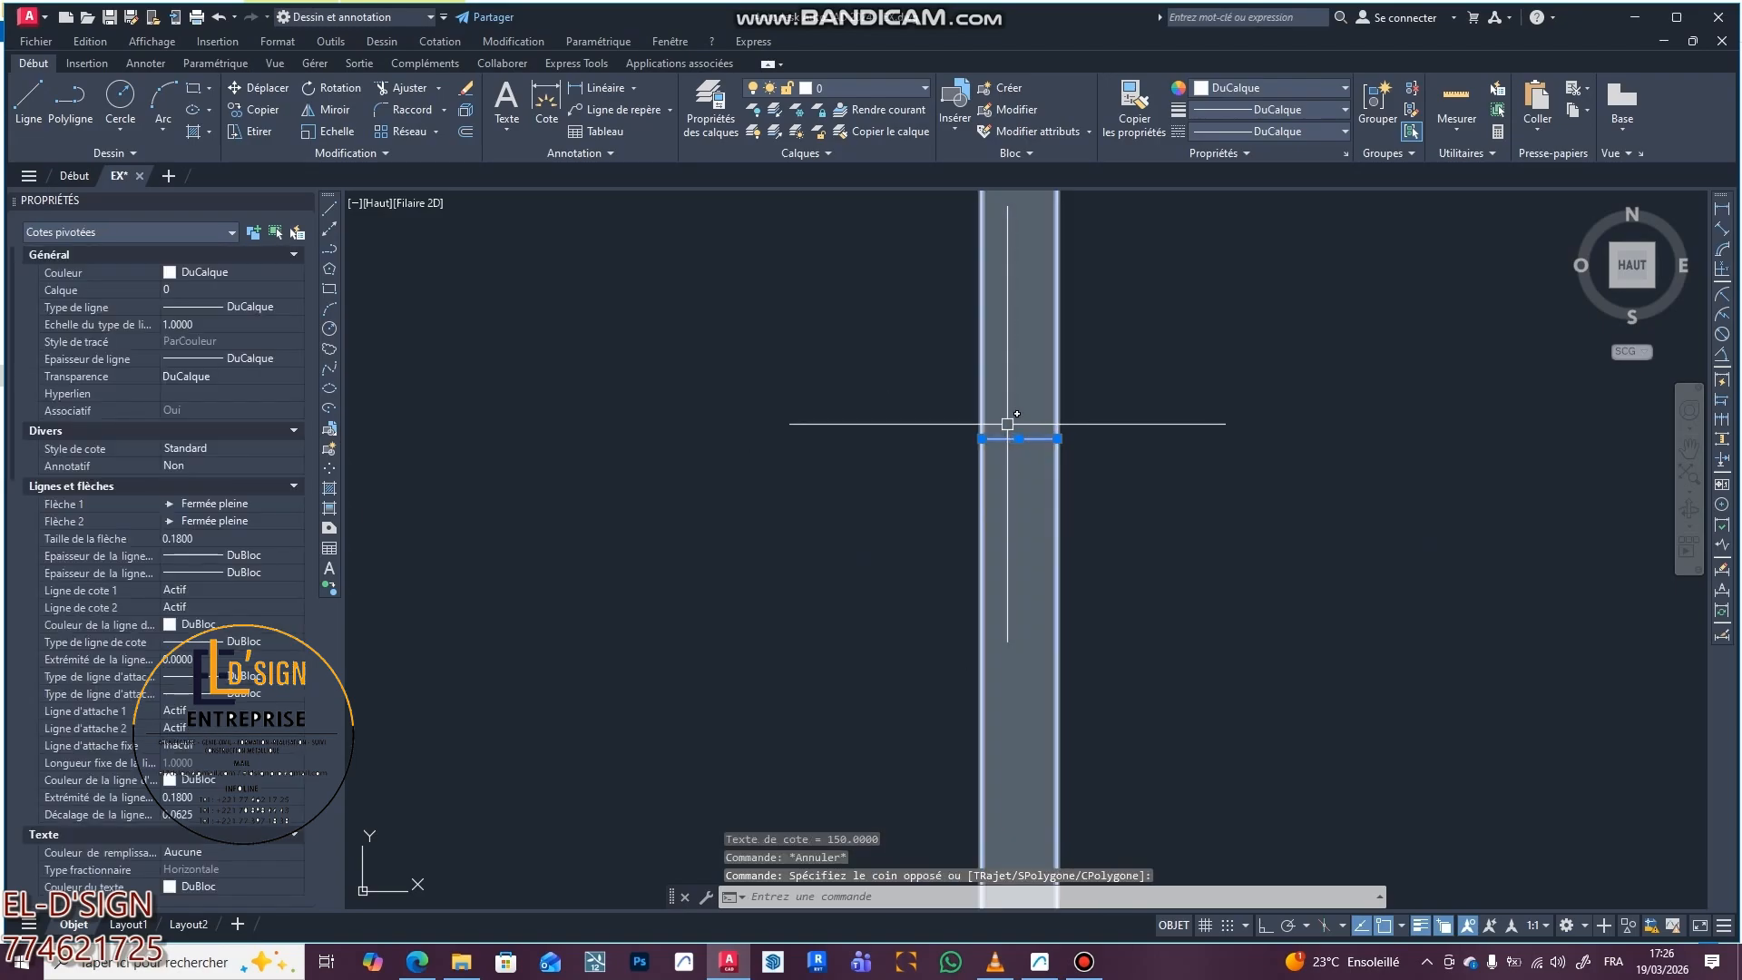
pyautogui.scroll(10, 1011, 426)
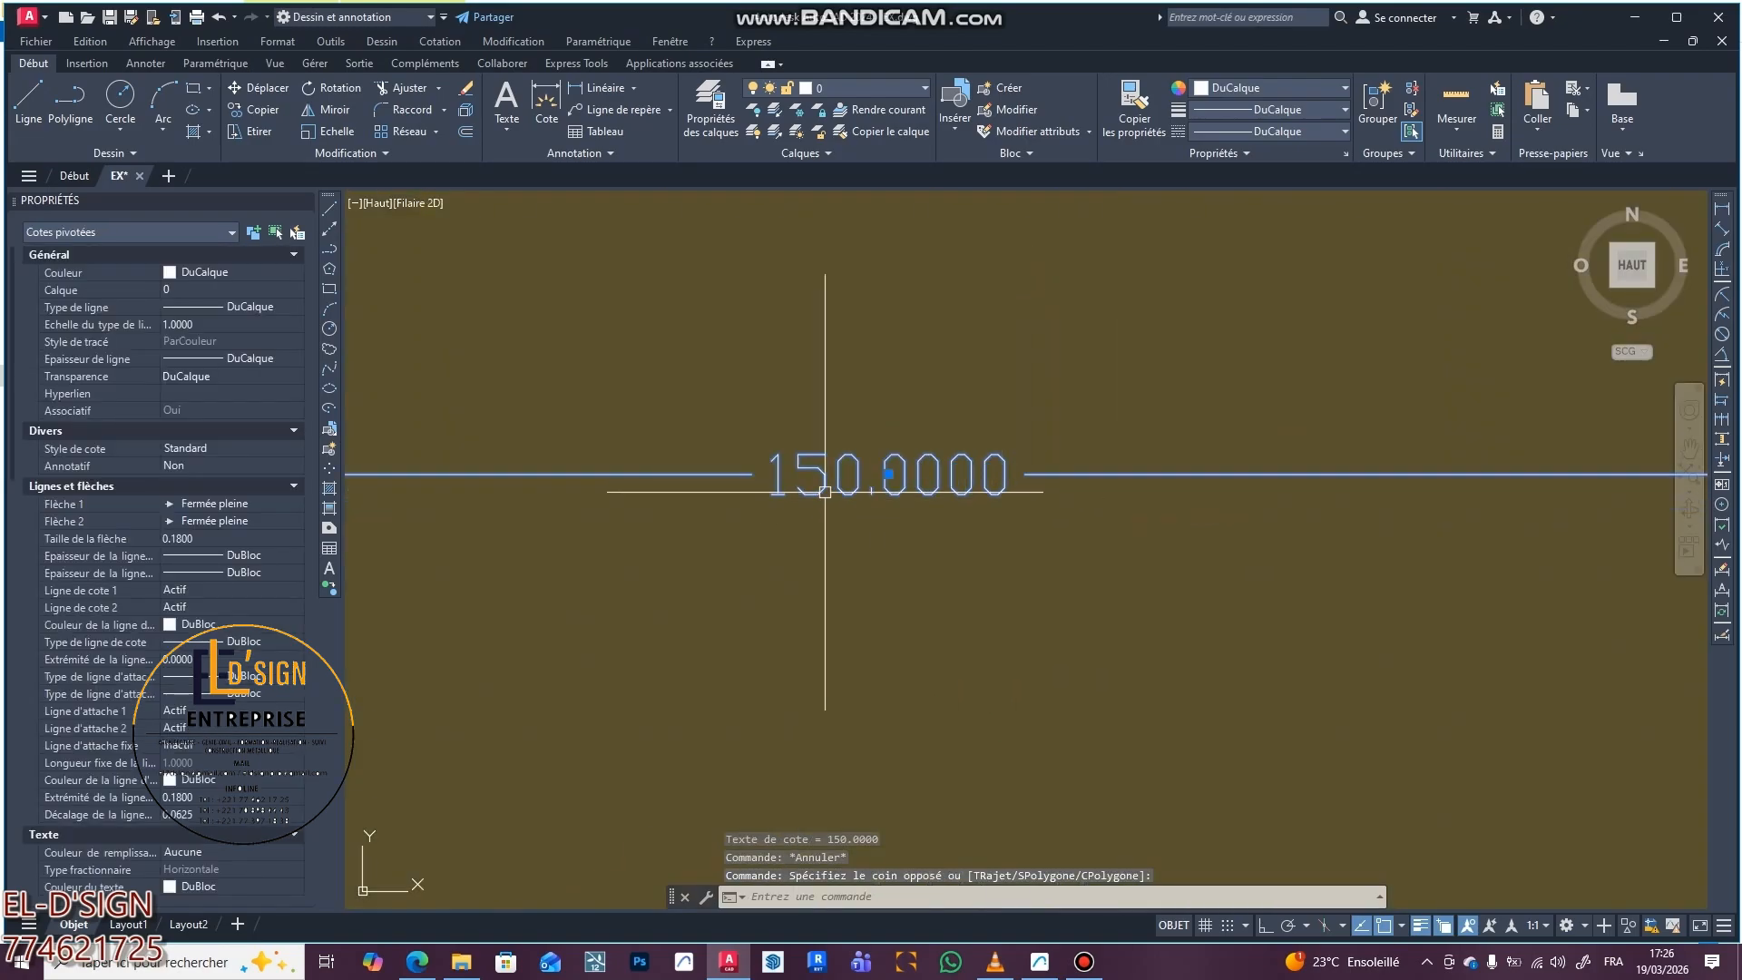
pyautogui.scroll(-10, 931, 458)
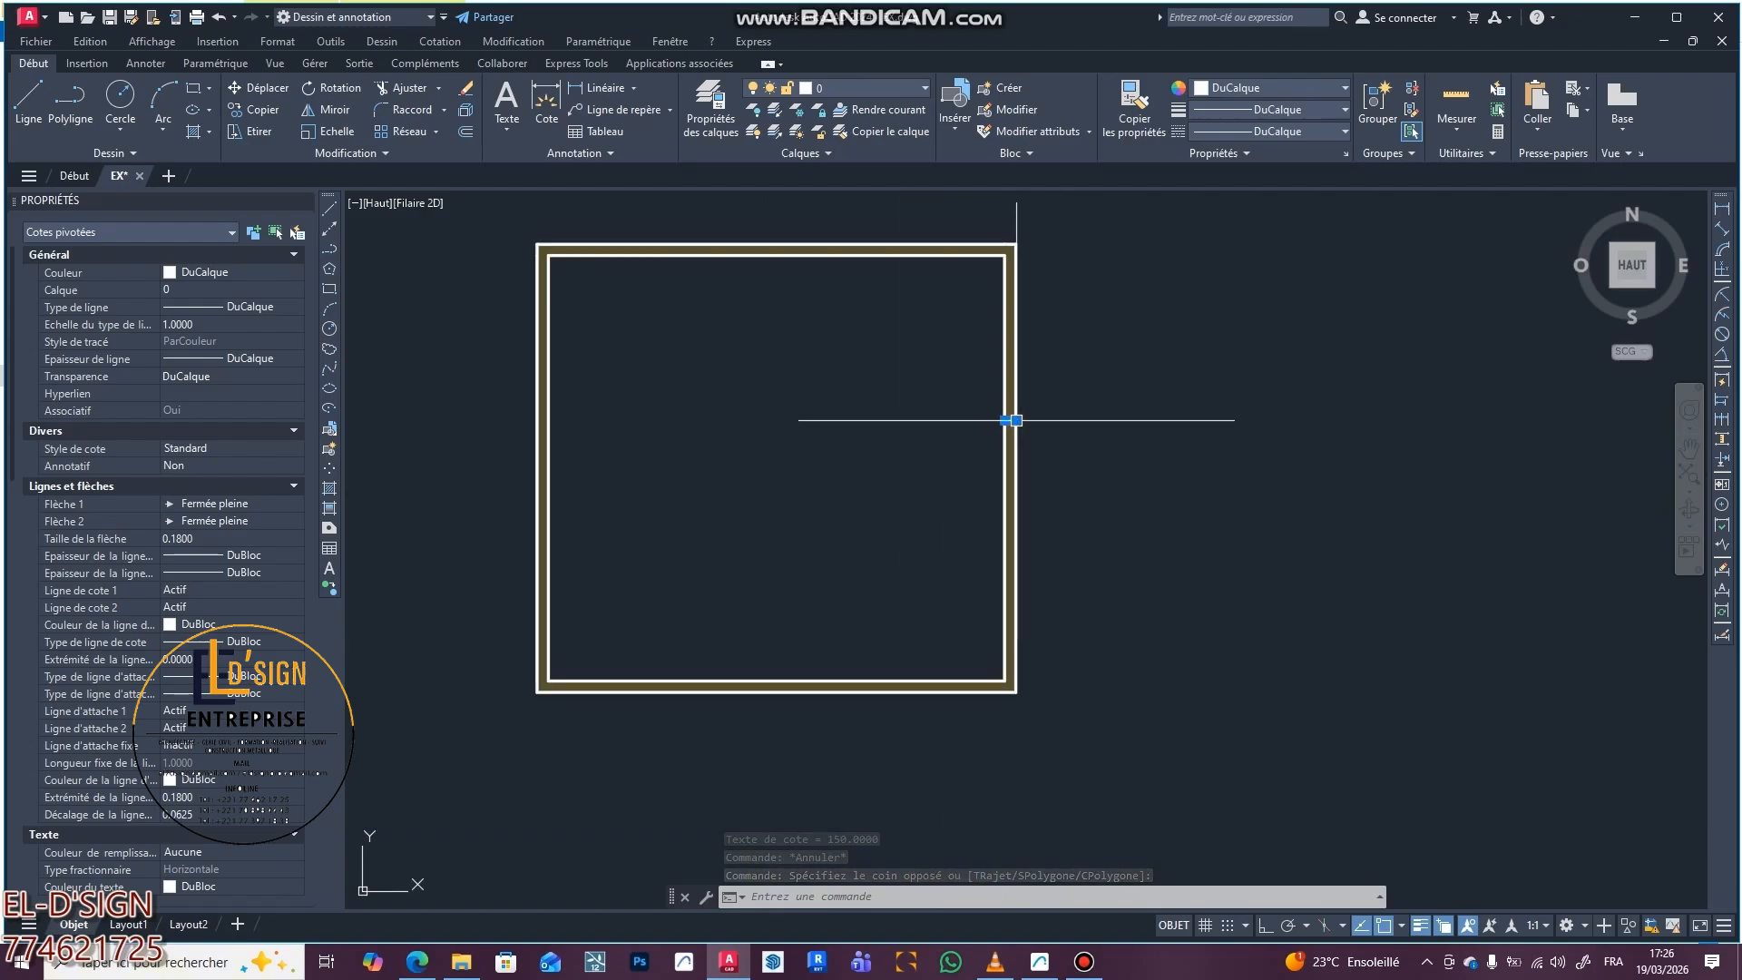
# - Erase the right wall's thickness dimension and close the EX drawing without saving the changes
pyautogui.scroll(-3, 1004, 433)
pyautogui.moveTo(924, 420); pyautogui.dragTo(878, 461, button='middle')
pyautogui.press('Escape')
pyautogui.press('Escape')
pyautogui.press('Escape')
pyautogui.click(889, 455)
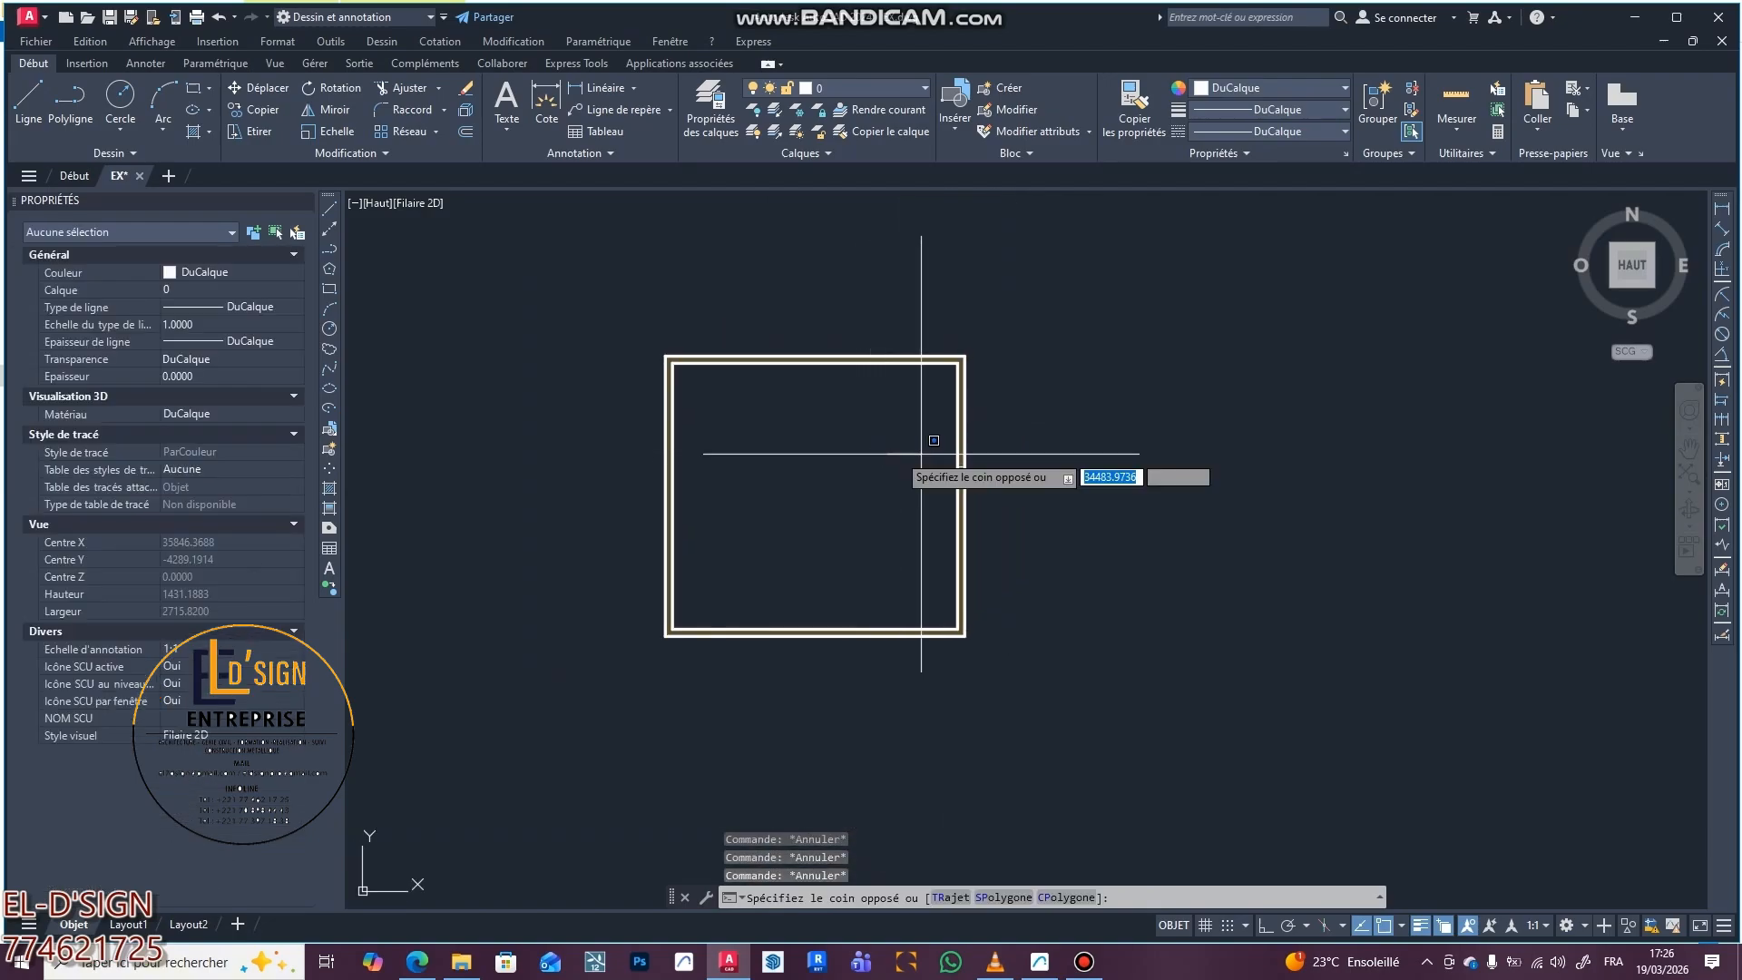
pyautogui.click(1034, 490)
pyautogui.write('EF')
pyautogui.press('Return')
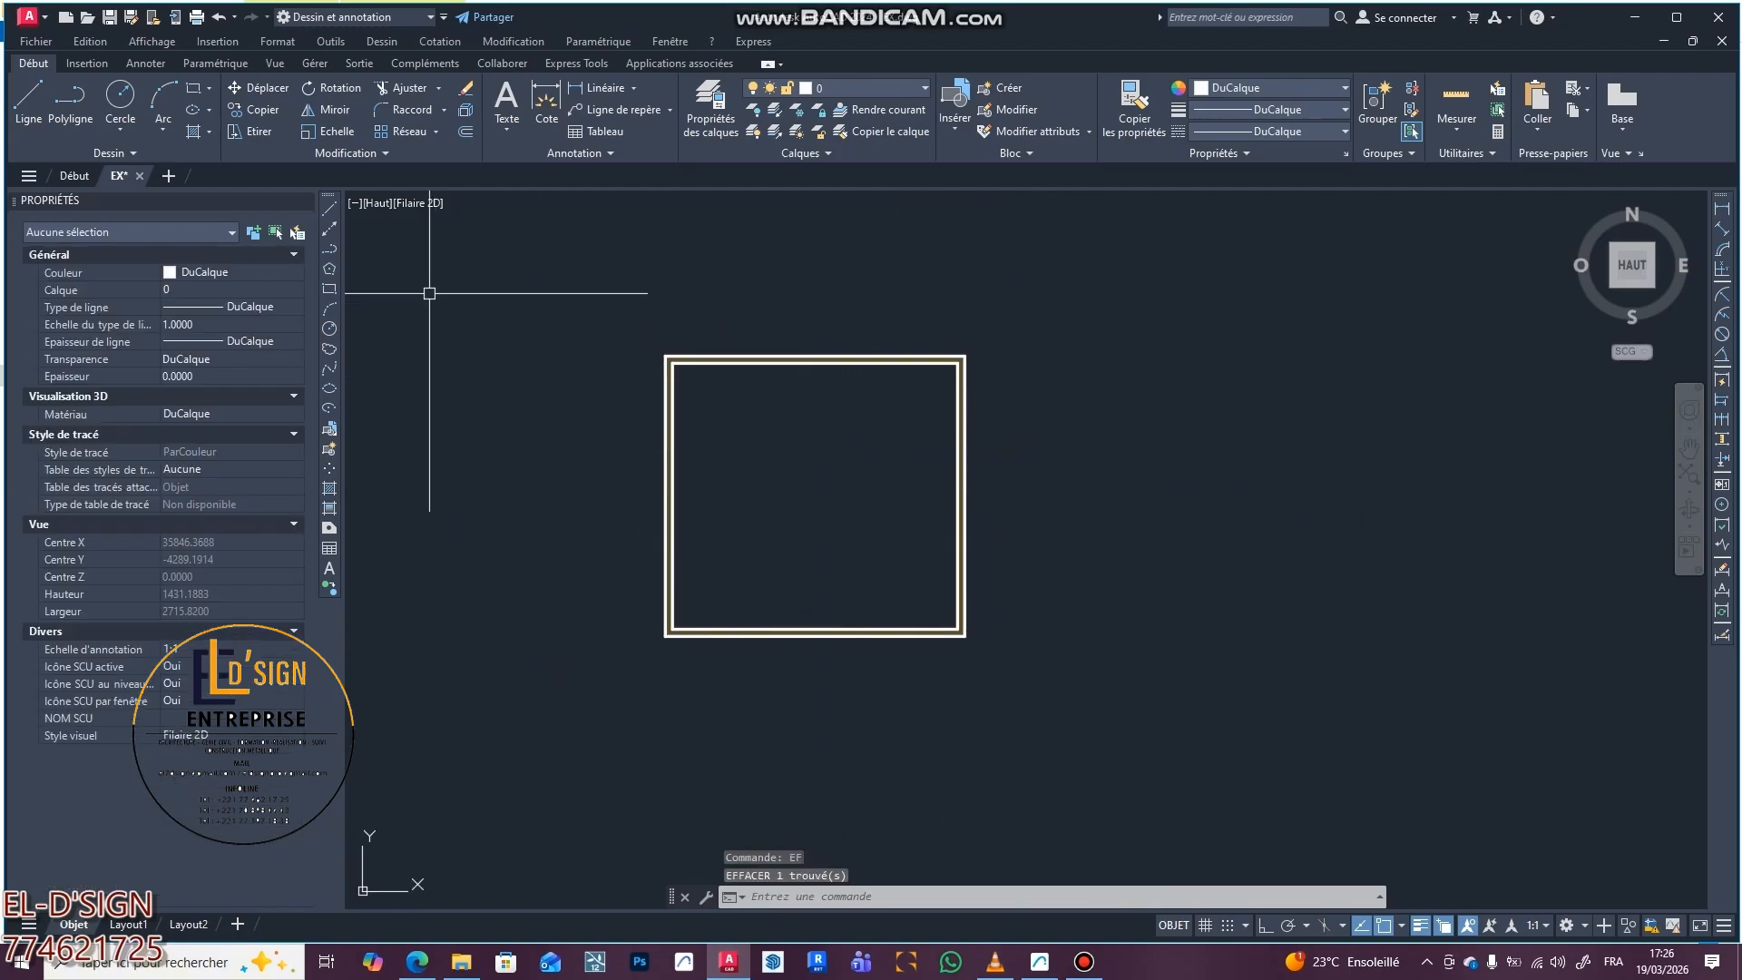
pyautogui.click(140, 175)
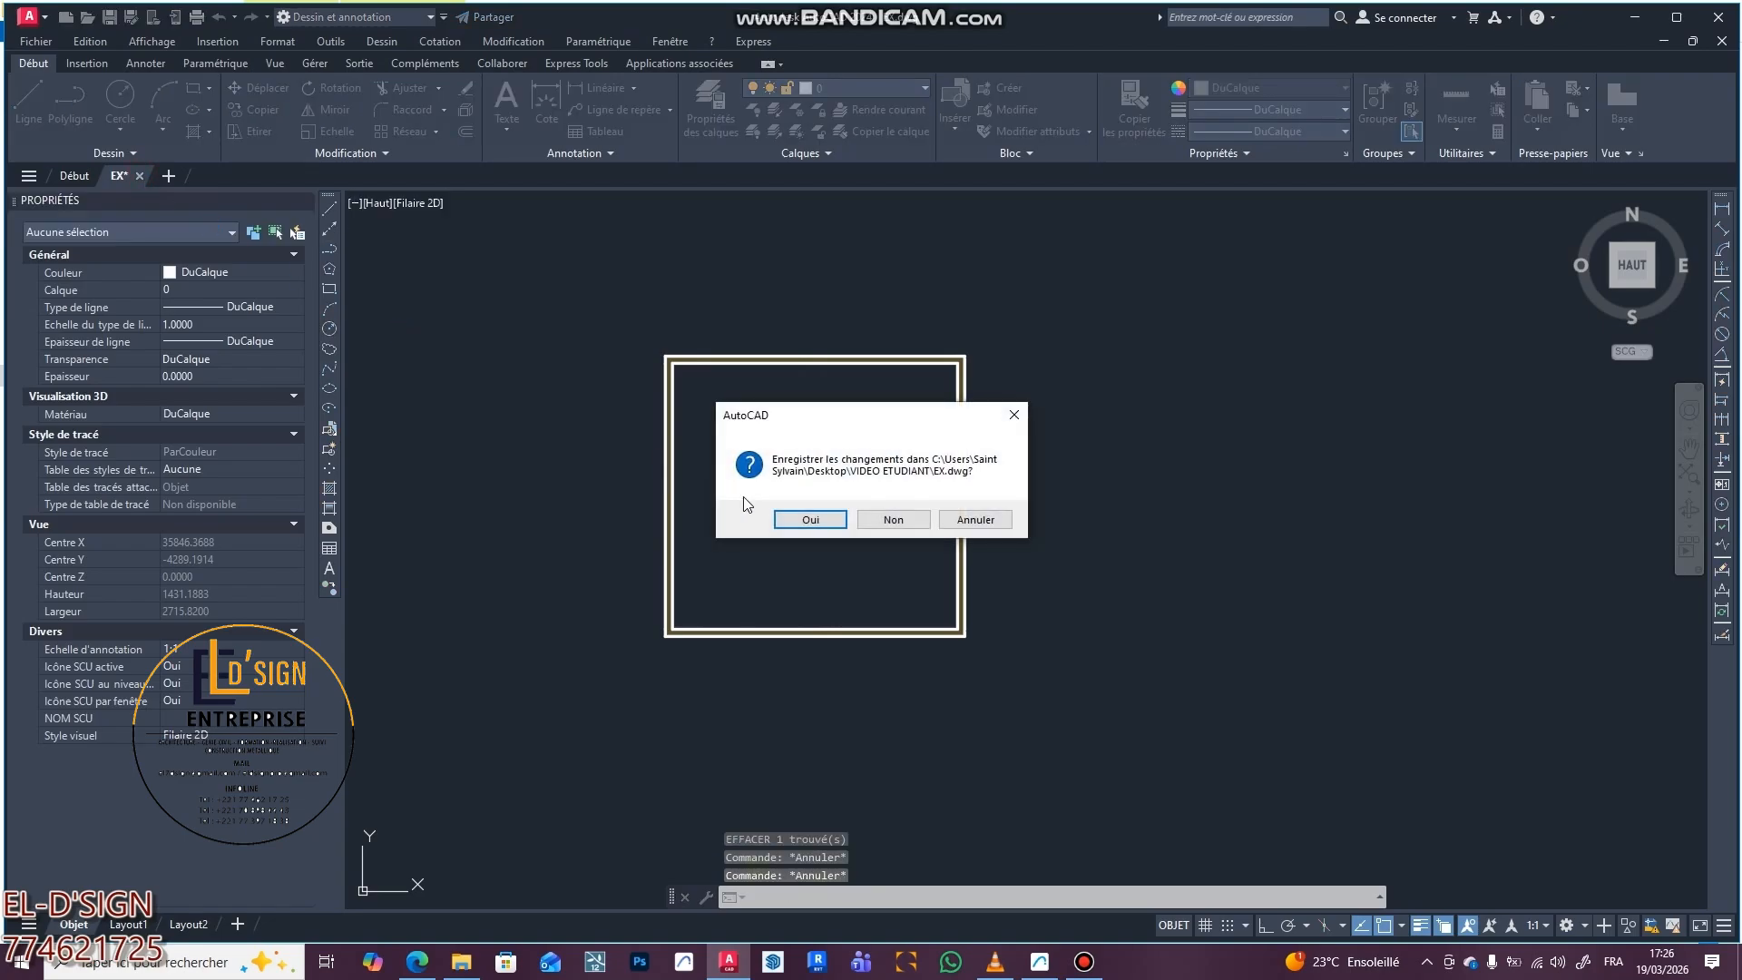
pyautogui.click(923, 520)
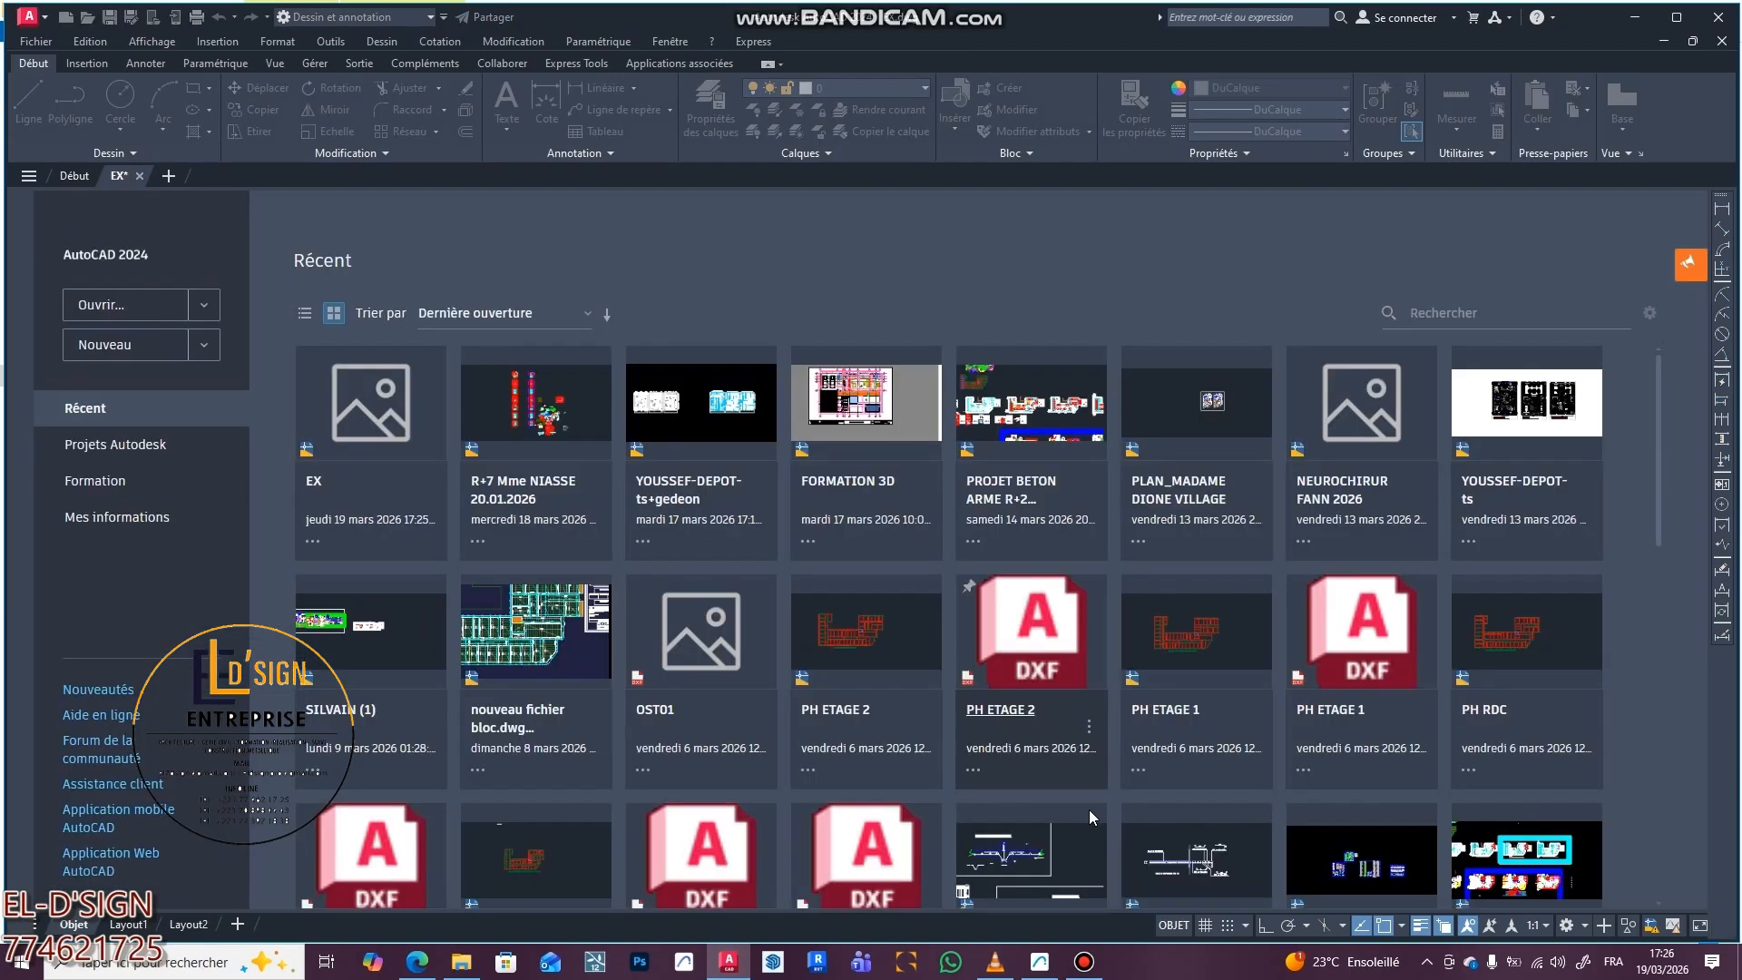
# - Switch back to Archicad and delete all four walls from the RDC plan
pyautogui.click(1040, 962)
pyautogui.scroll(-4, 693, 504)
pyautogui.moveTo(978, 659); pyautogui.dragTo(312, 259)
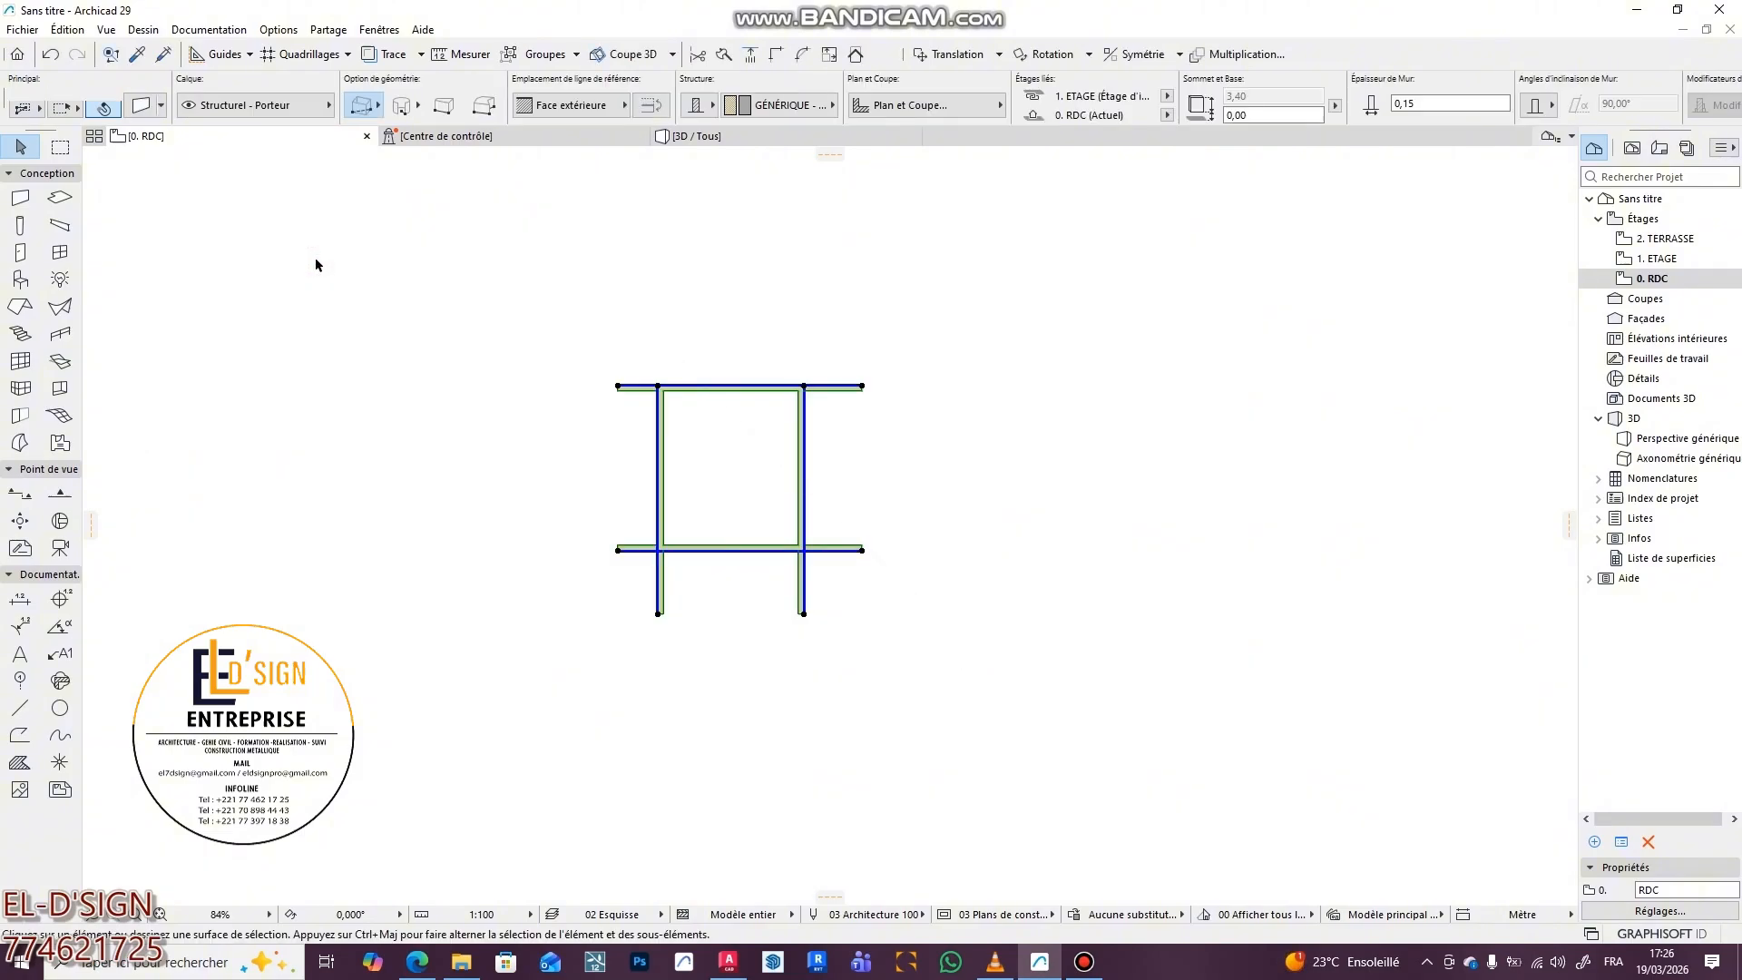
pyautogui.press('Delete')
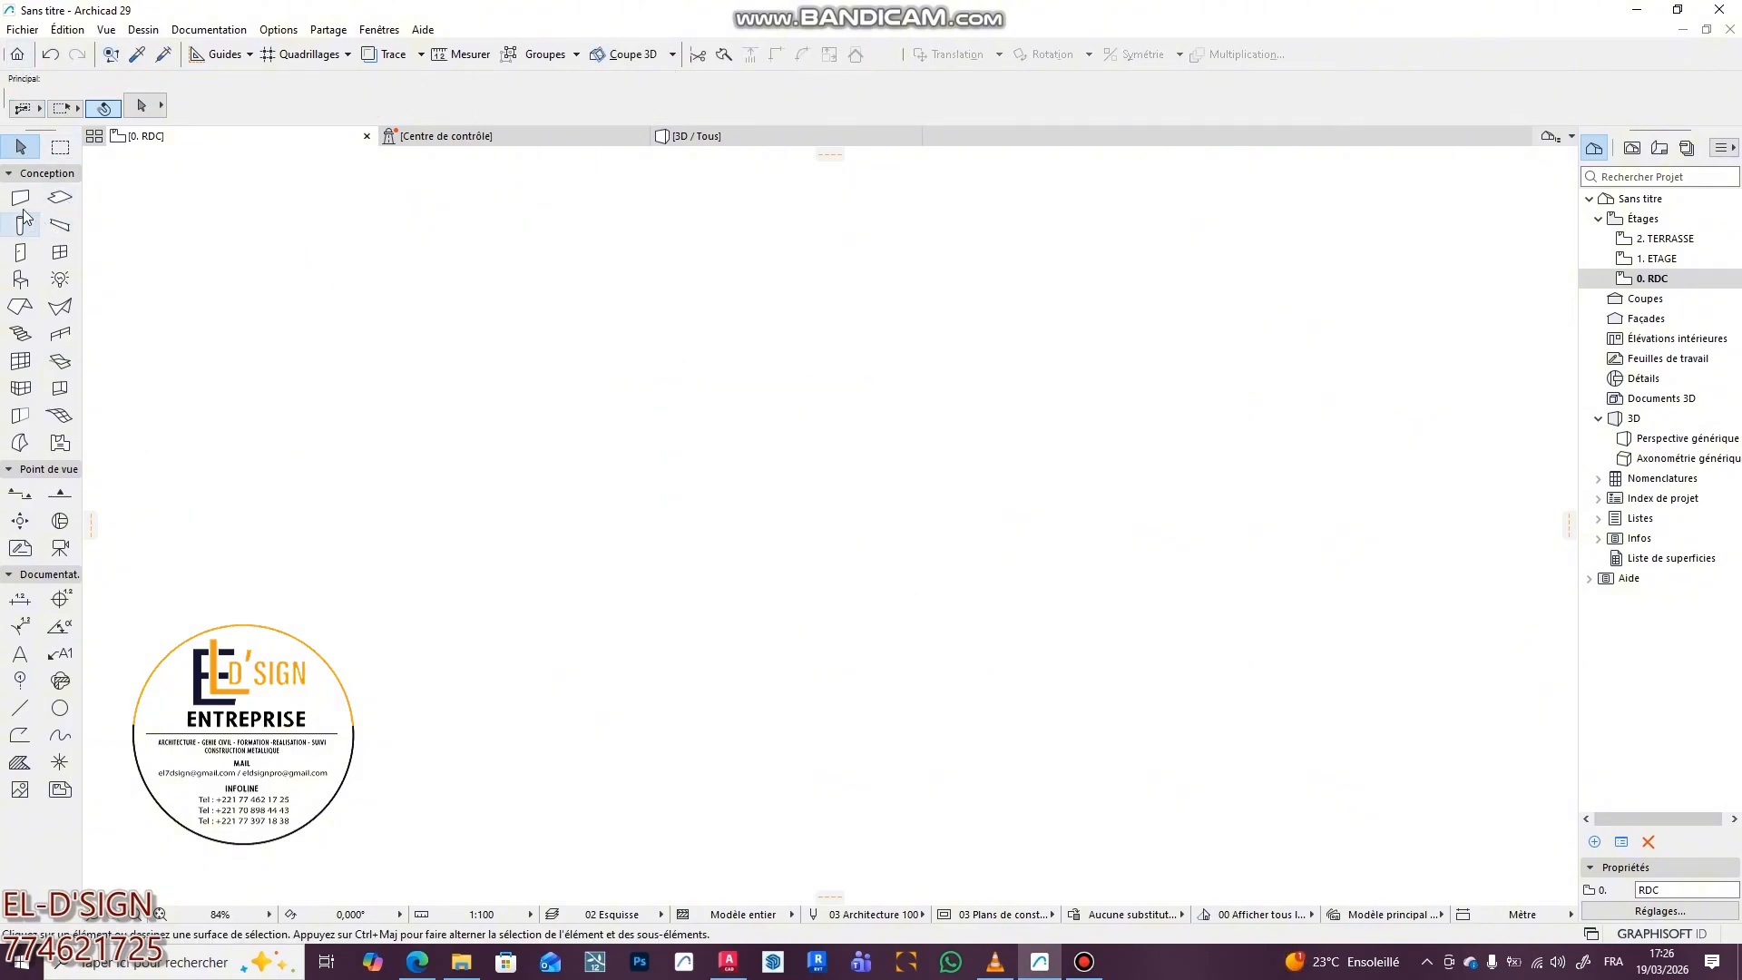
# - Activate the Wall tool and save the project as PROJET 01 ETUDIANT in Archicad project format (.pln) in the VIDEO ETUDIANT folder
pyautogui.click(19, 200)
pyautogui.click(23, 29)
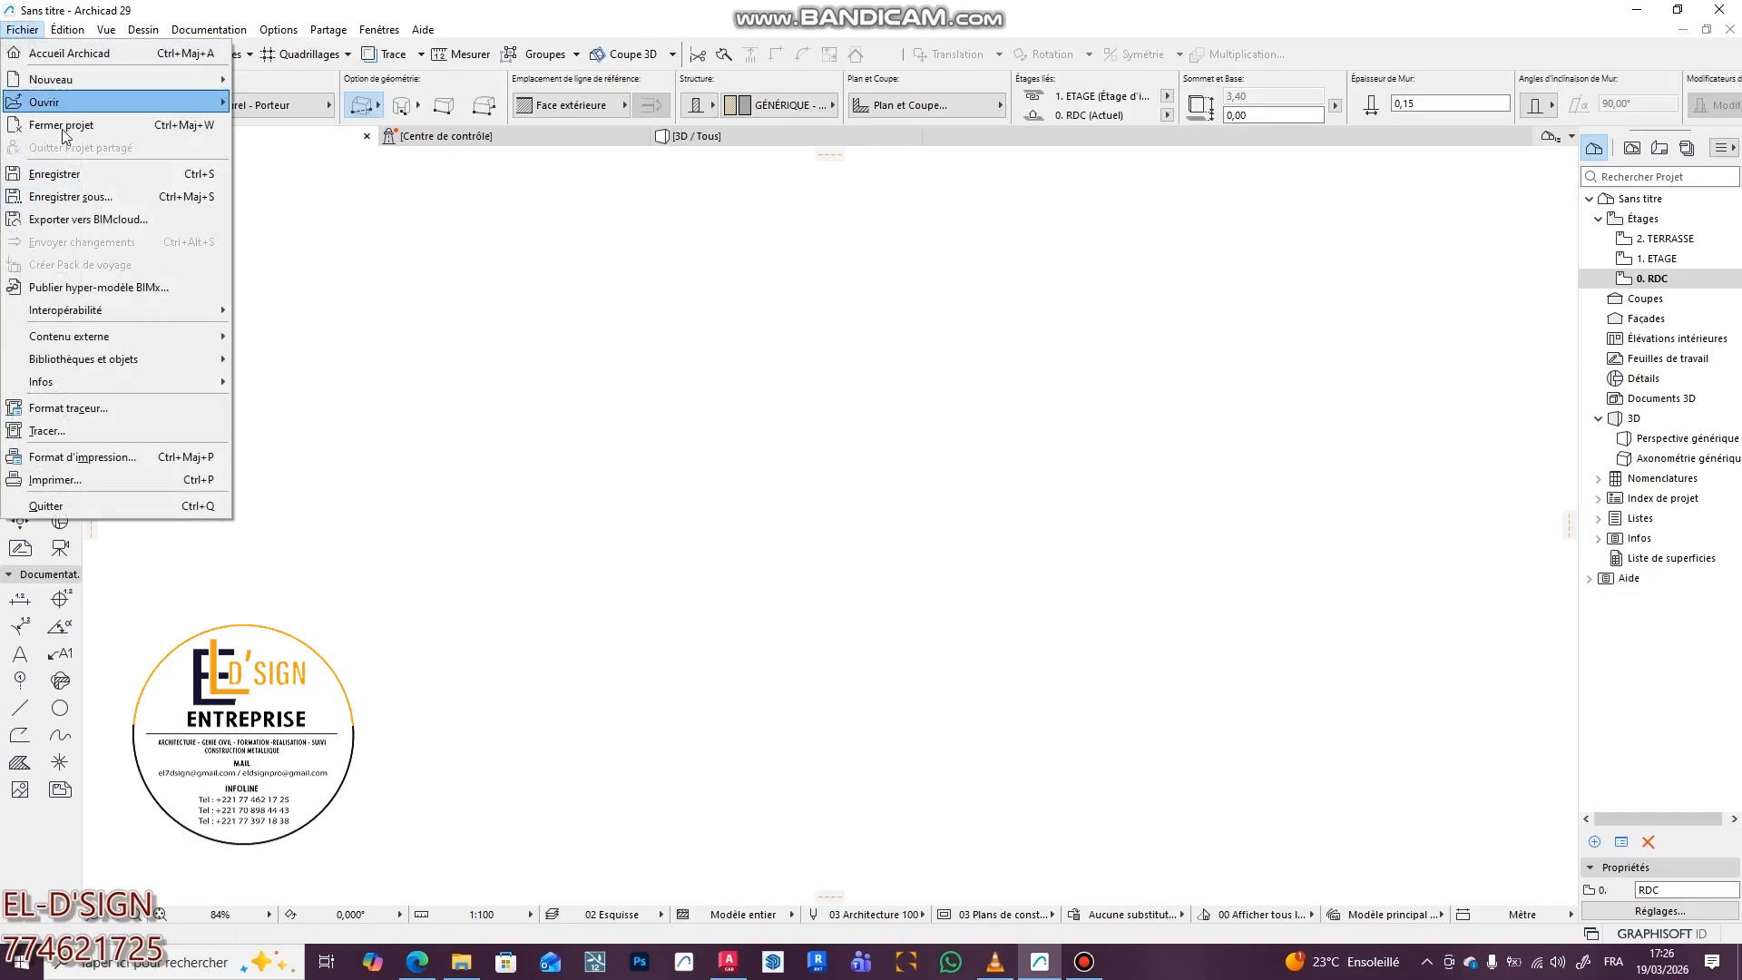
pyautogui.click(115, 189)
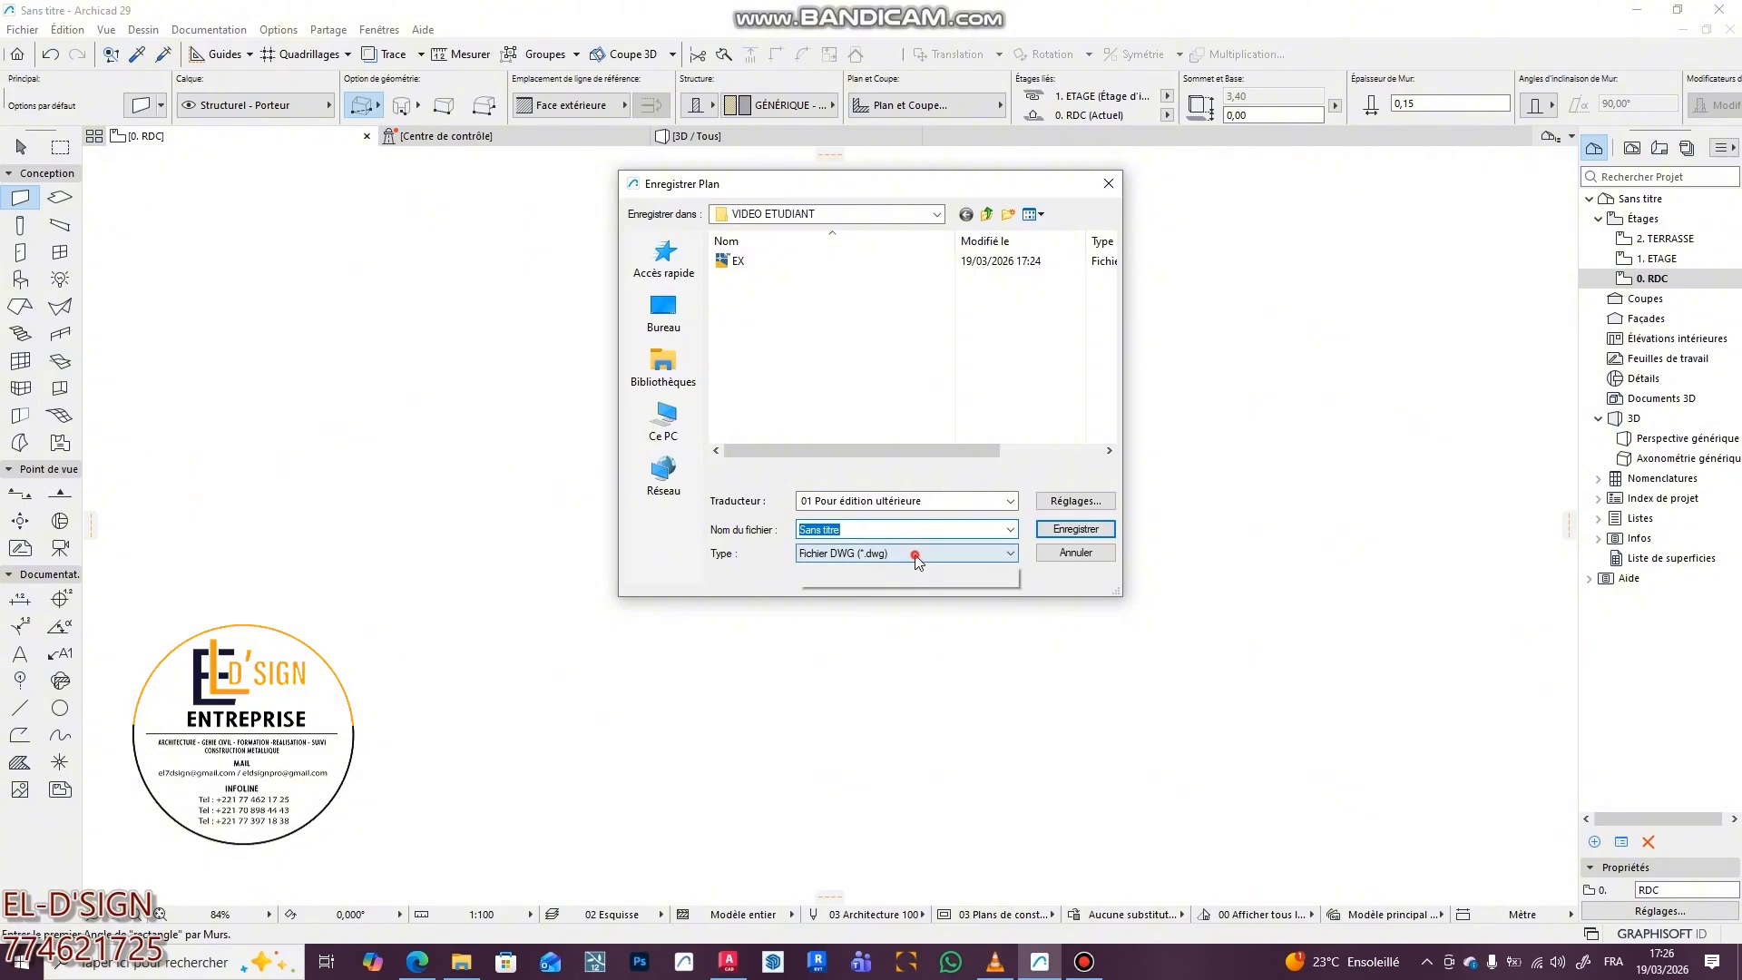
pyautogui.click(907, 552)
pyautogui.click(898, 571)
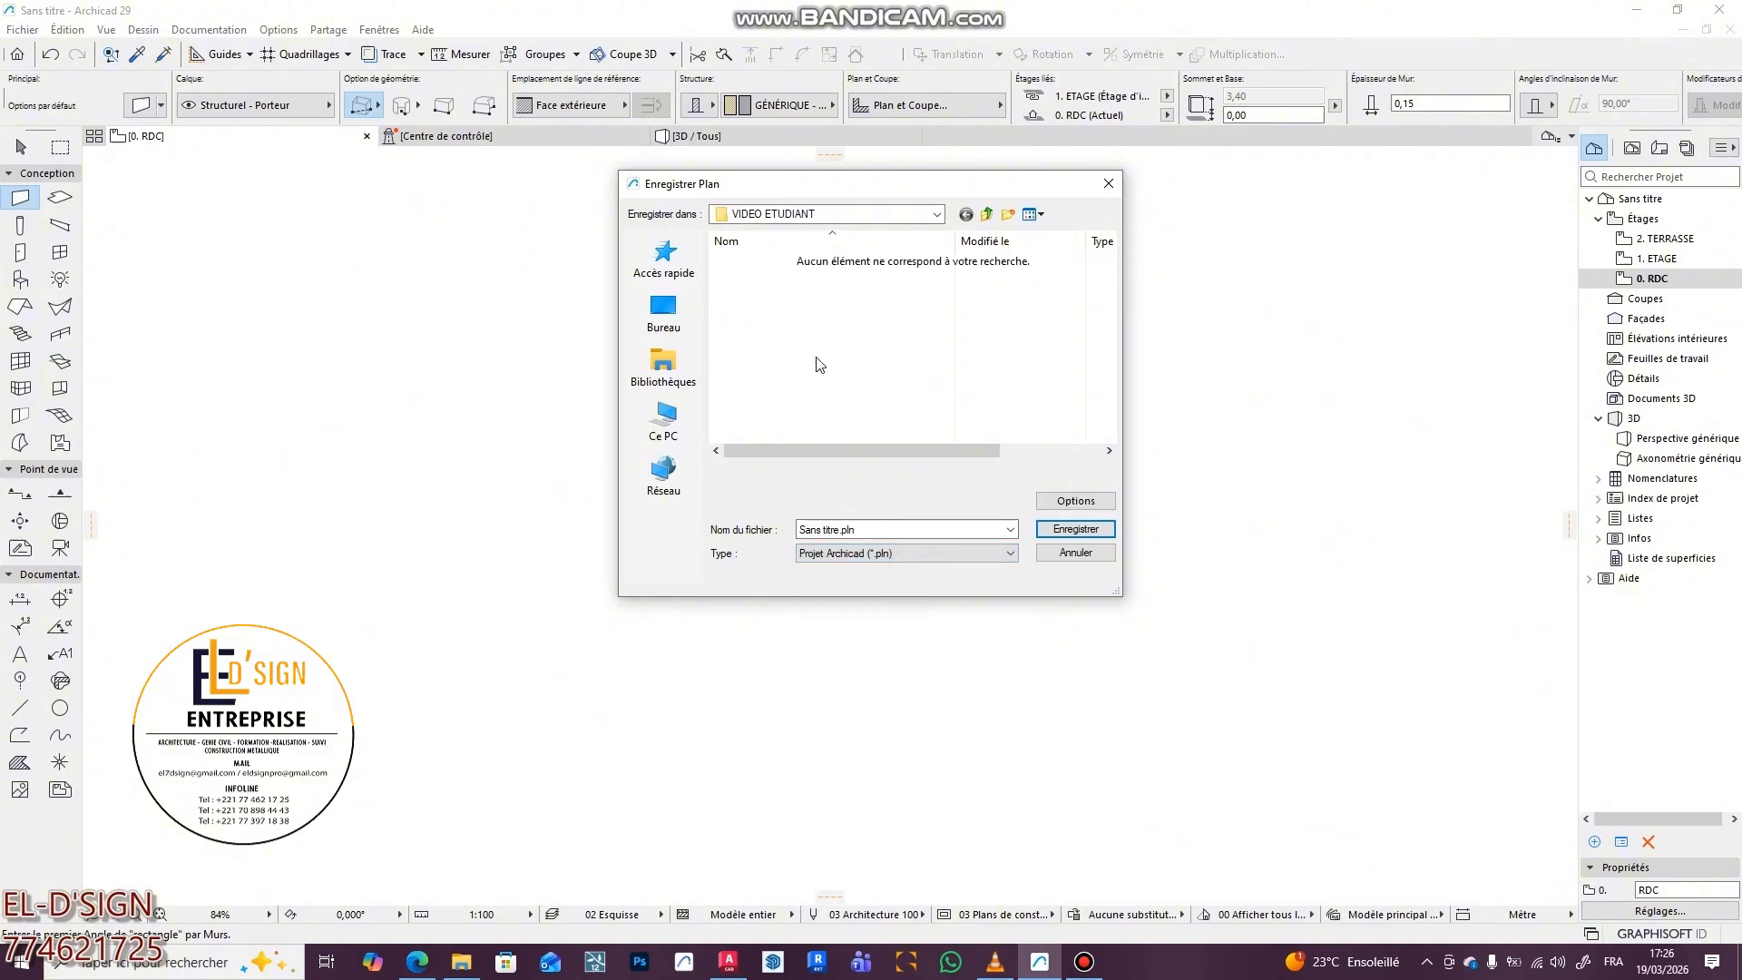
pyautogui.click(884, 528)
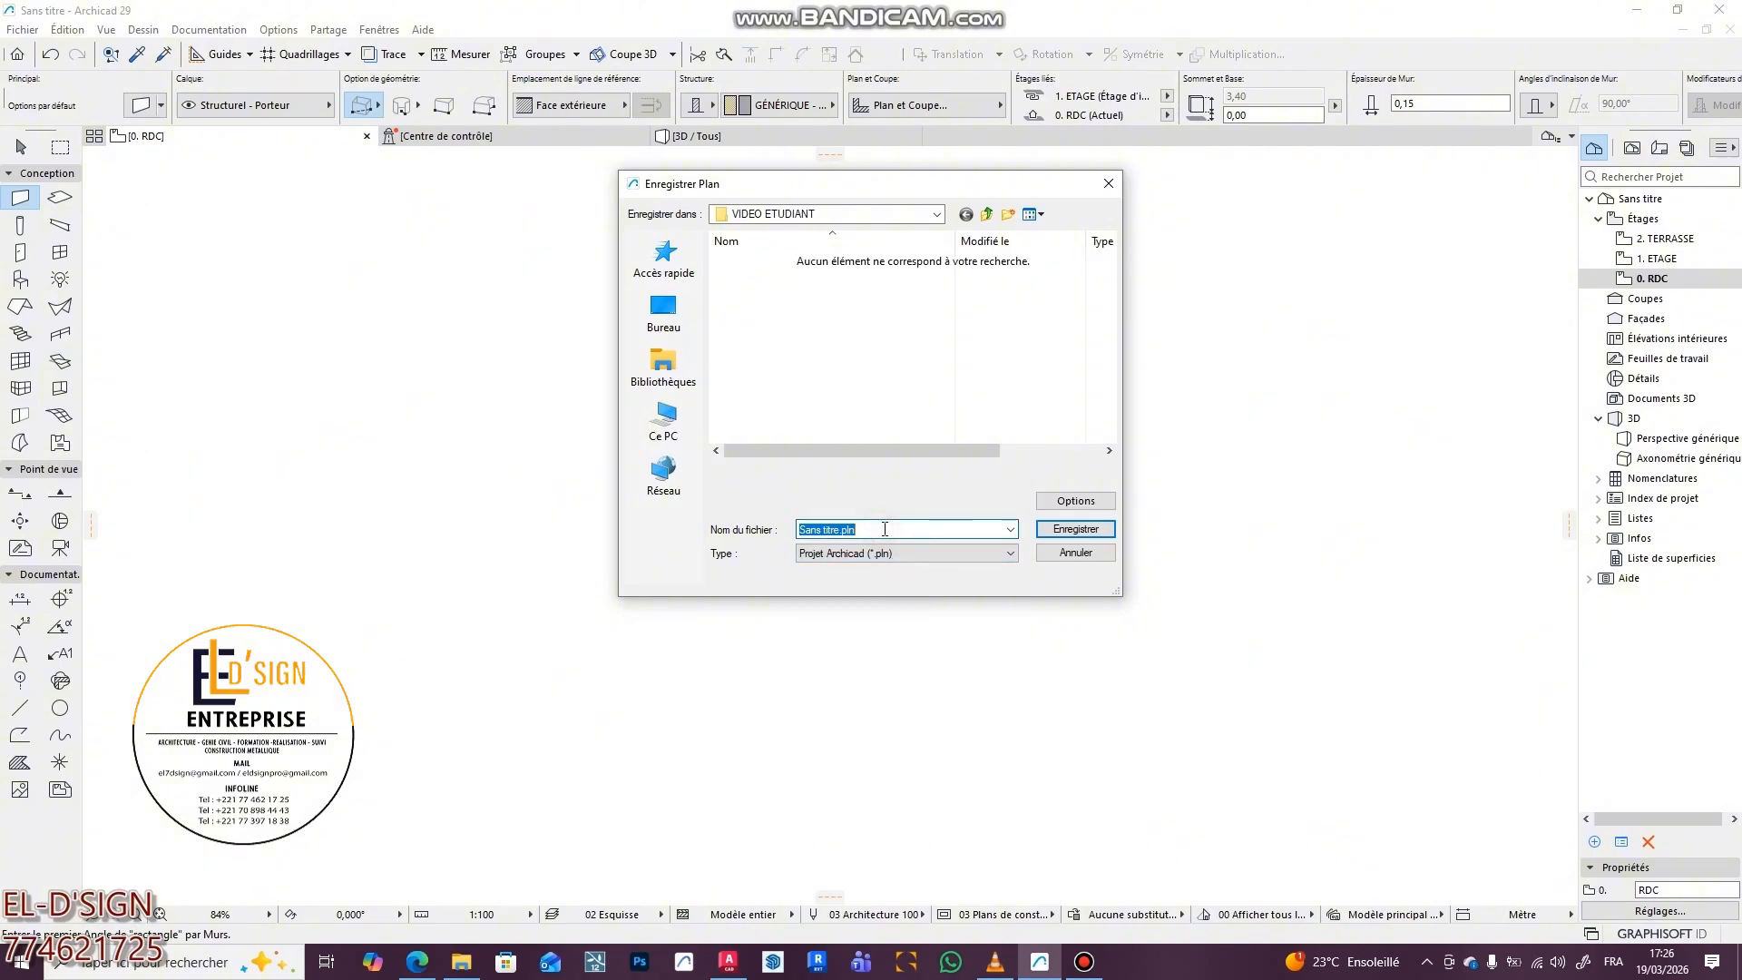
pyautogui.write('PROJET 01 ETUDIANT')
pyautogui.click(1075, 528)
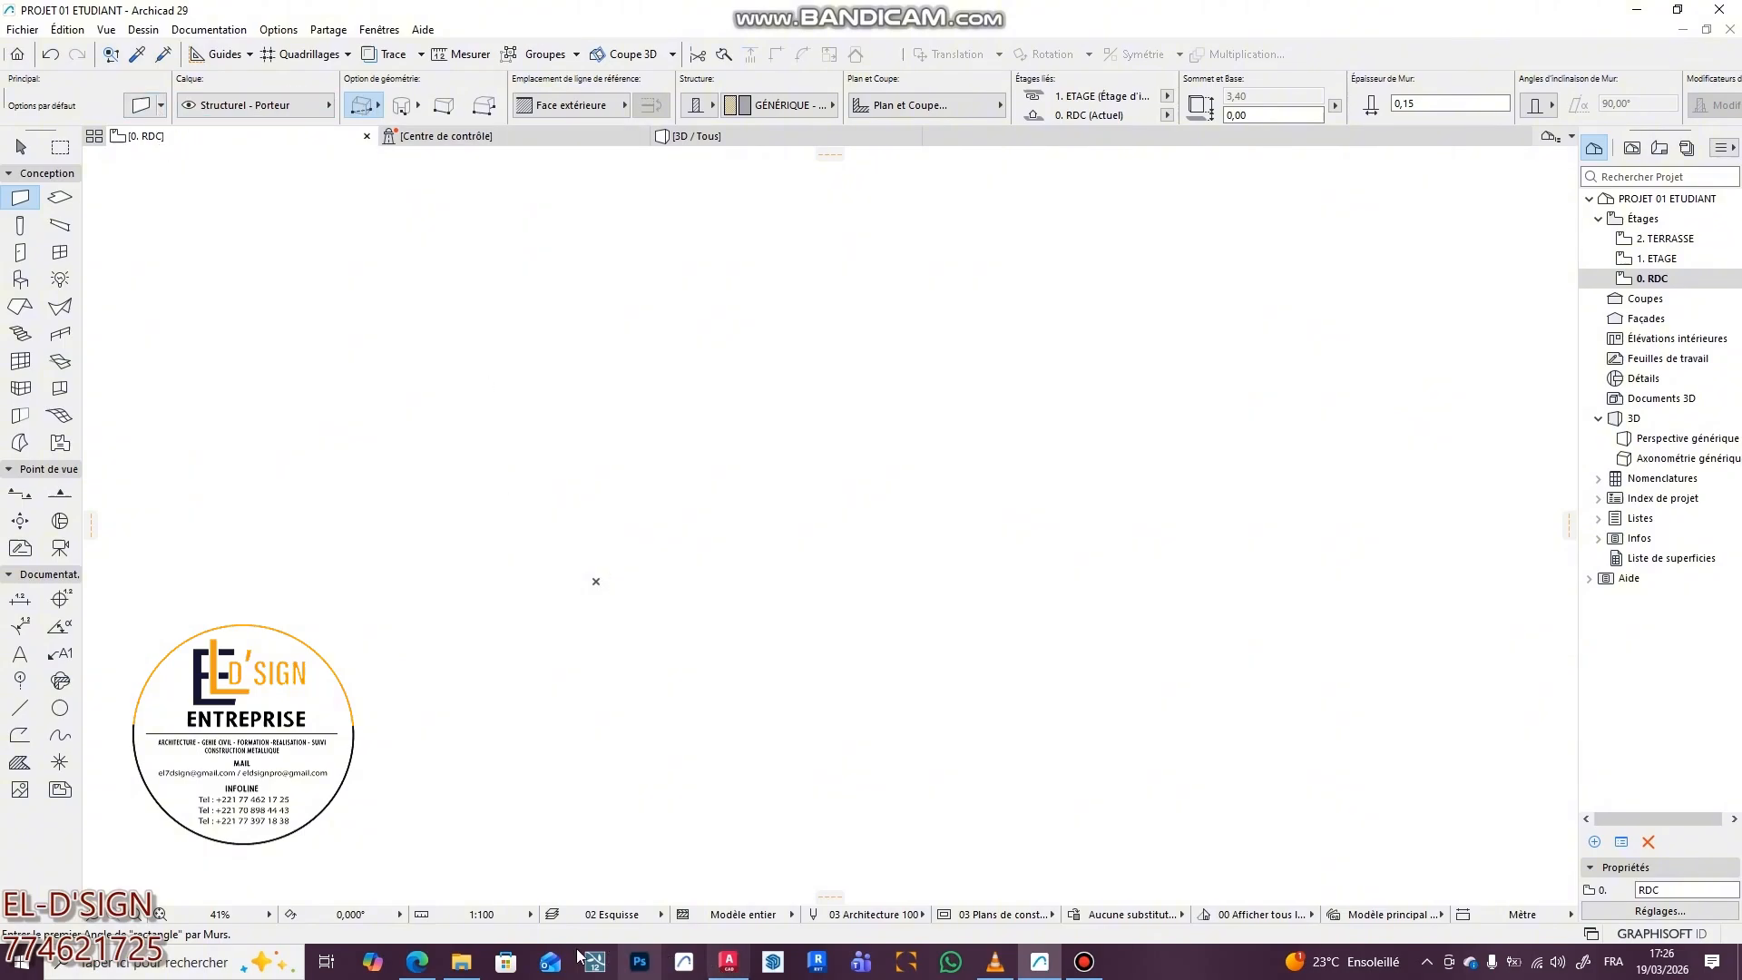
# - Switch to the PDF floor plan in the browser, examine the dimensions around Garage 1, and return to Archicad
pyautogui.hotkey('alt', 'Tab')
pyautogui.scroll(1, 585, 753)
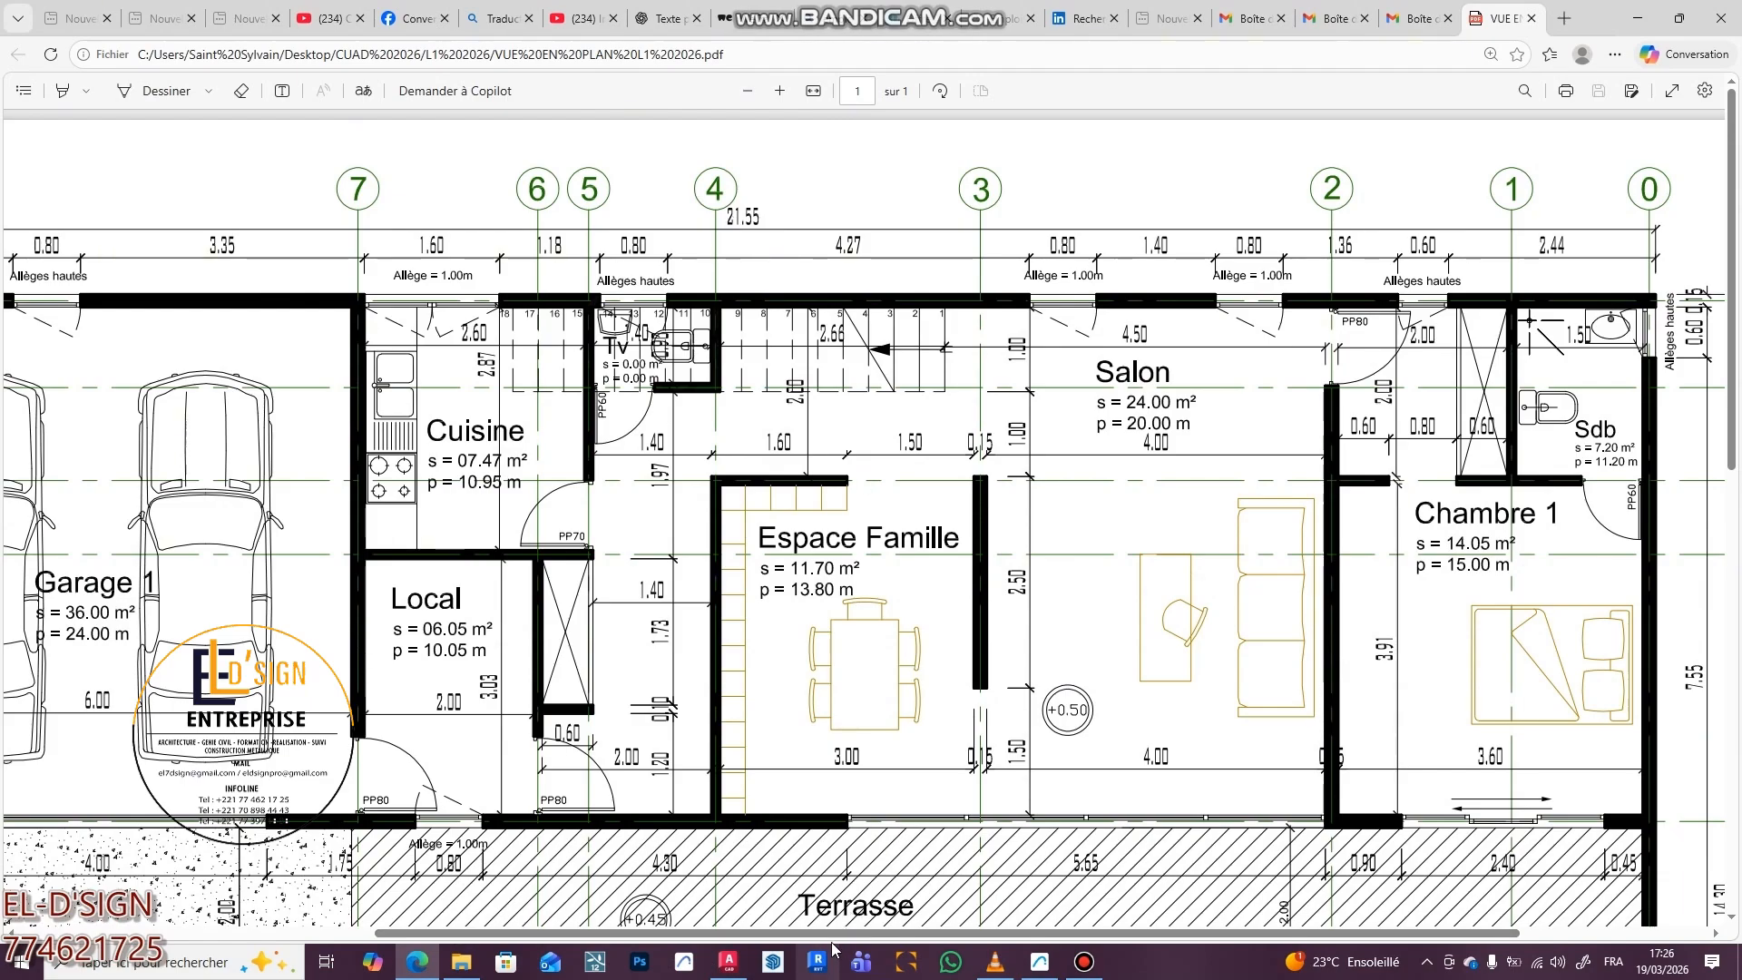
pyautogui.moveTo(836, 931); pyautogui.dragTo(526, 911)
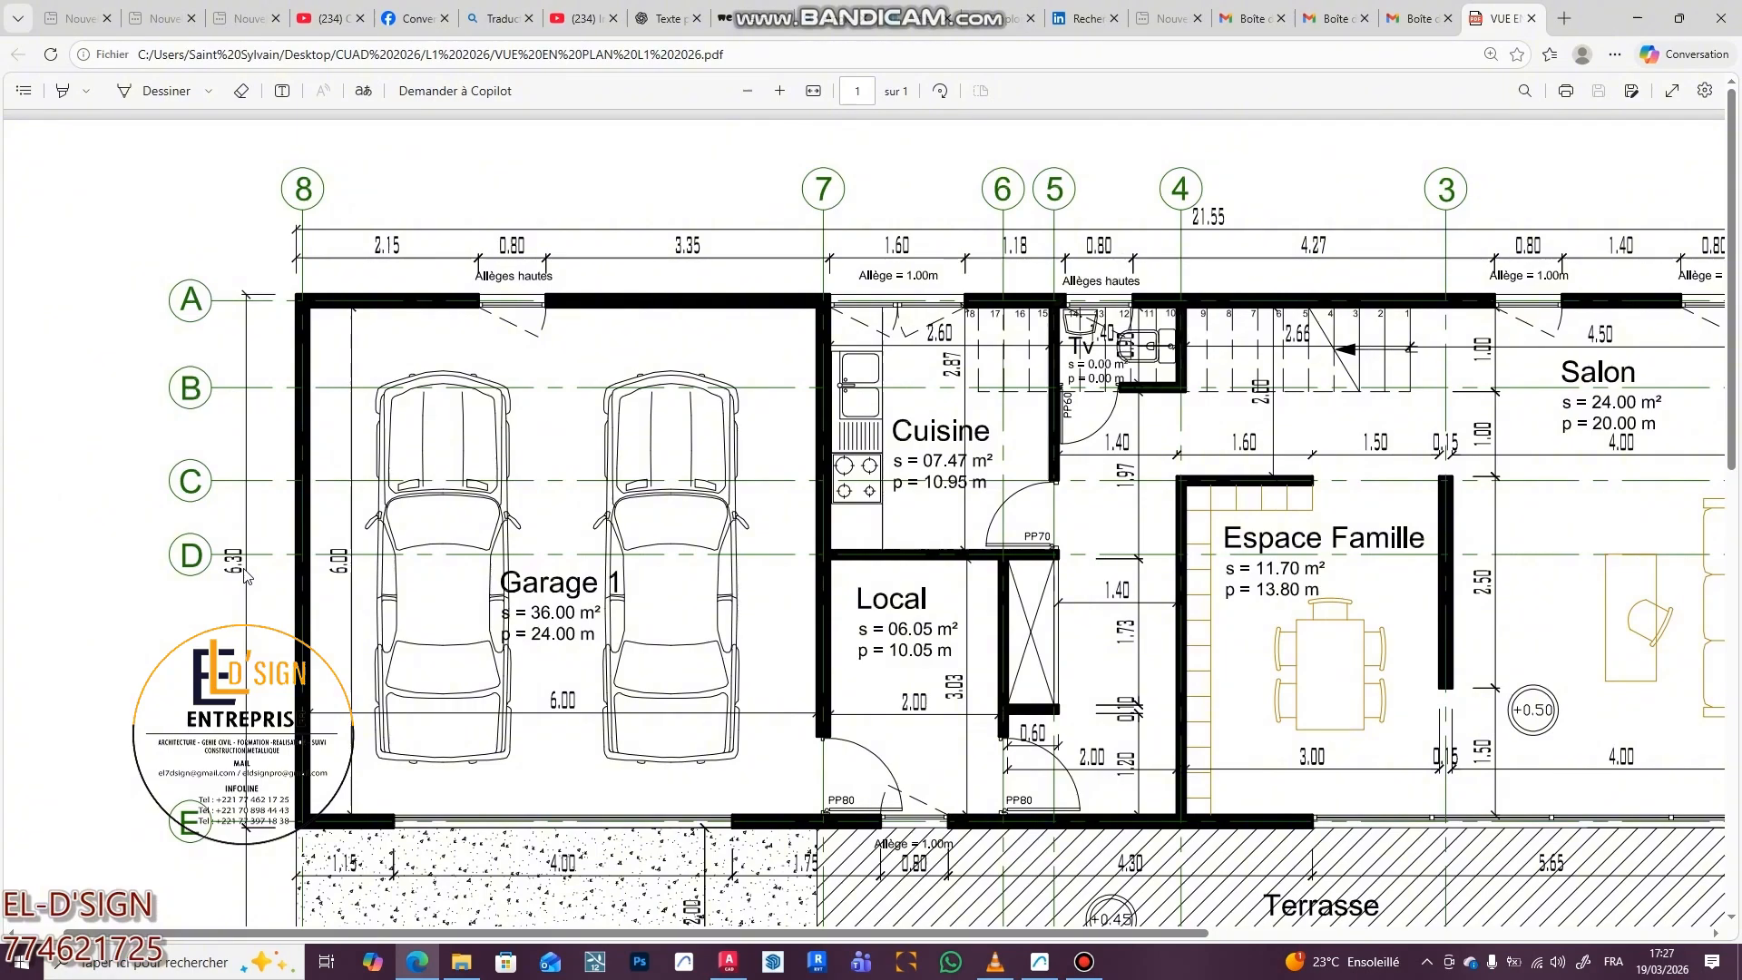
pyautogui.scroll(-5, 598, 638)
pyautogui.scroll(5, 598, 637)
pyautogui.click(1039, 961)
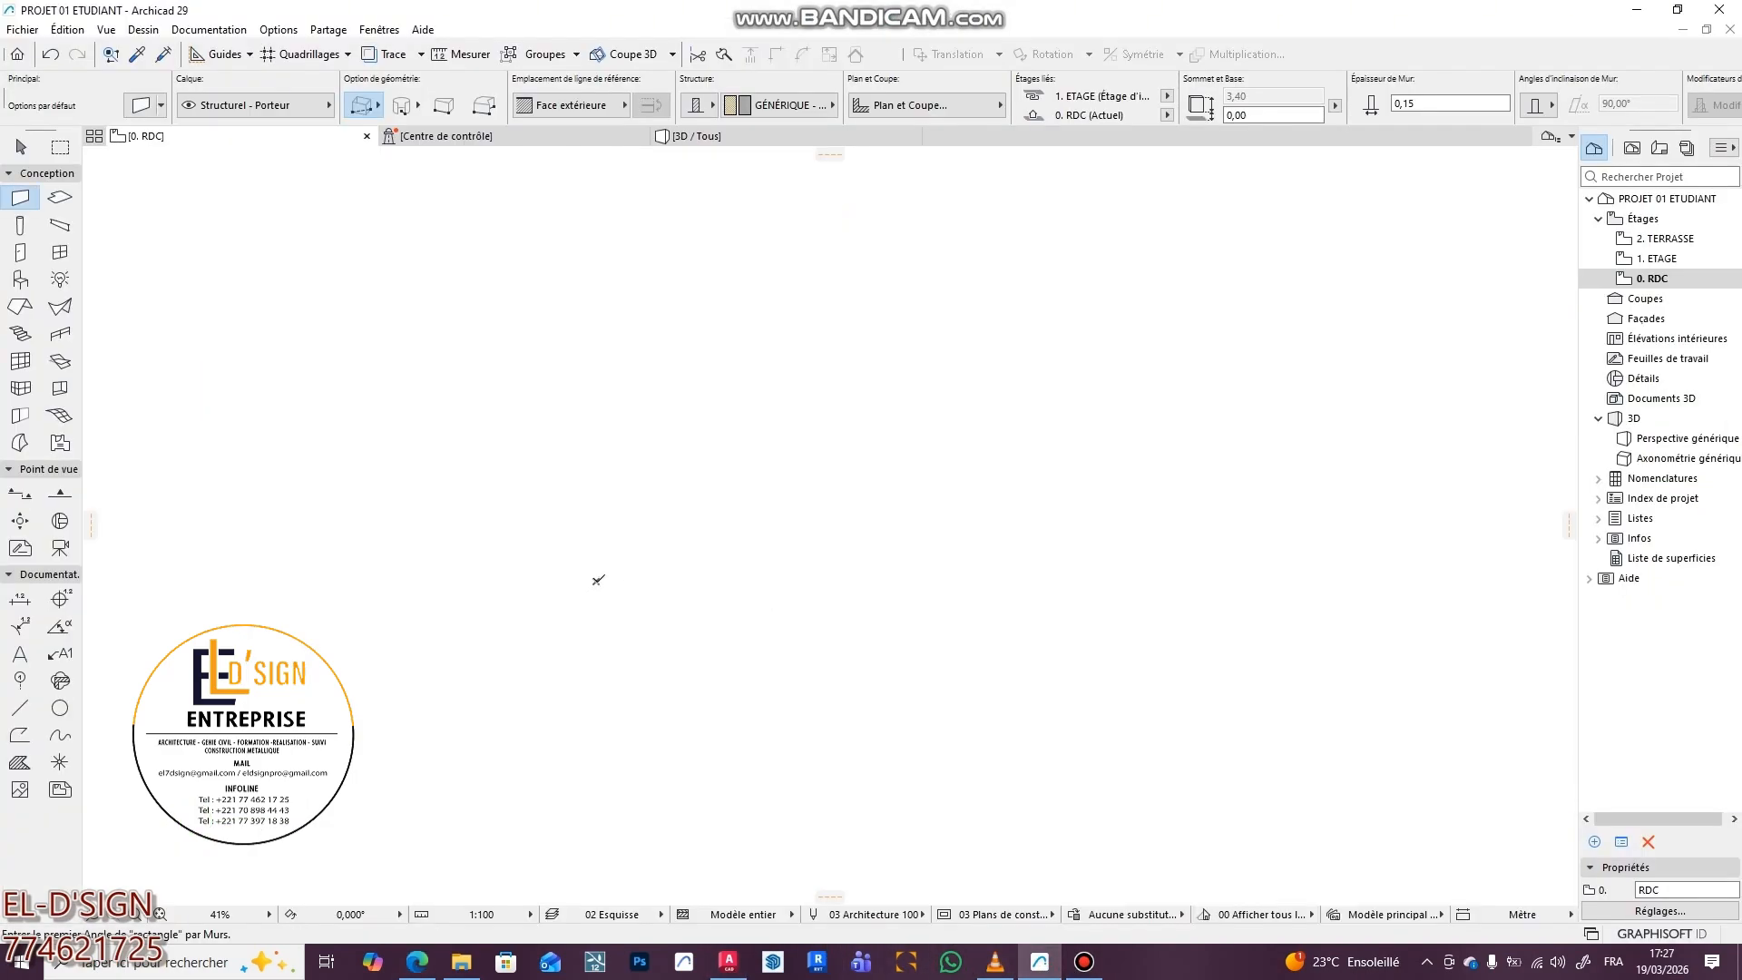
# - Draw a rectangular enclosure of four walls about 18.14 m by 11.58 m on the empty RDC plan
pyautogui.click(596, 581)
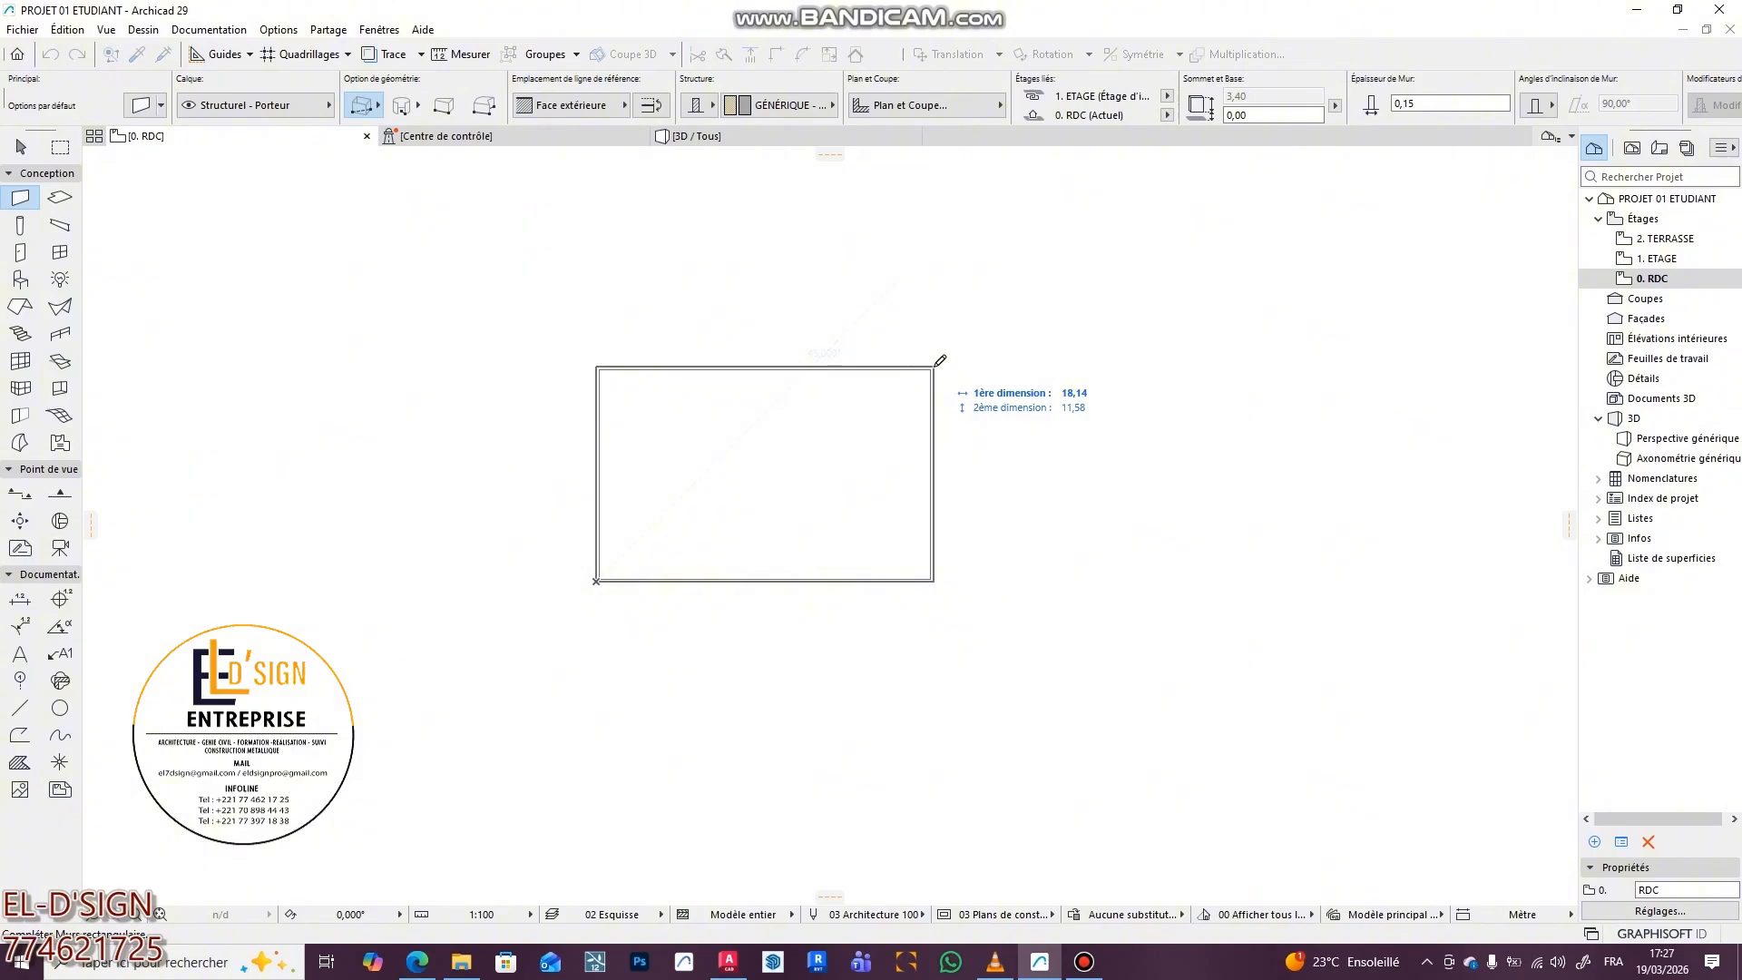
pyautogui.click(934, 366)
pyautogui.scroll(3, 792, 449)
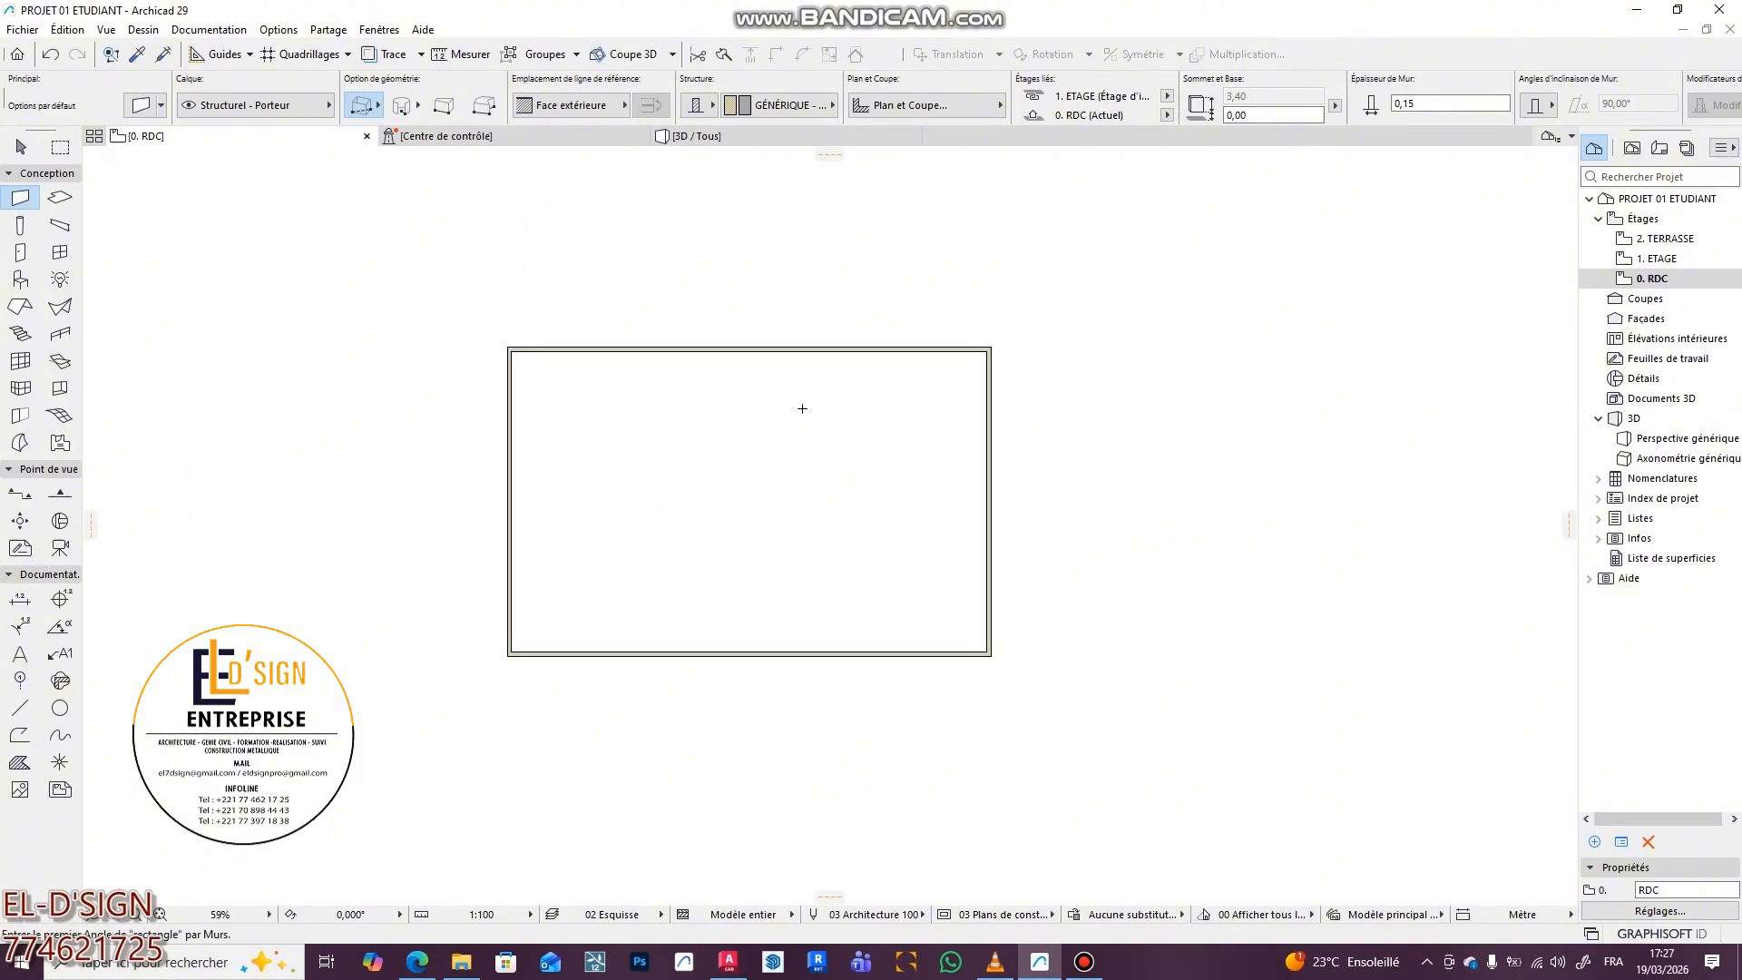
pyautogui.press('Escape')
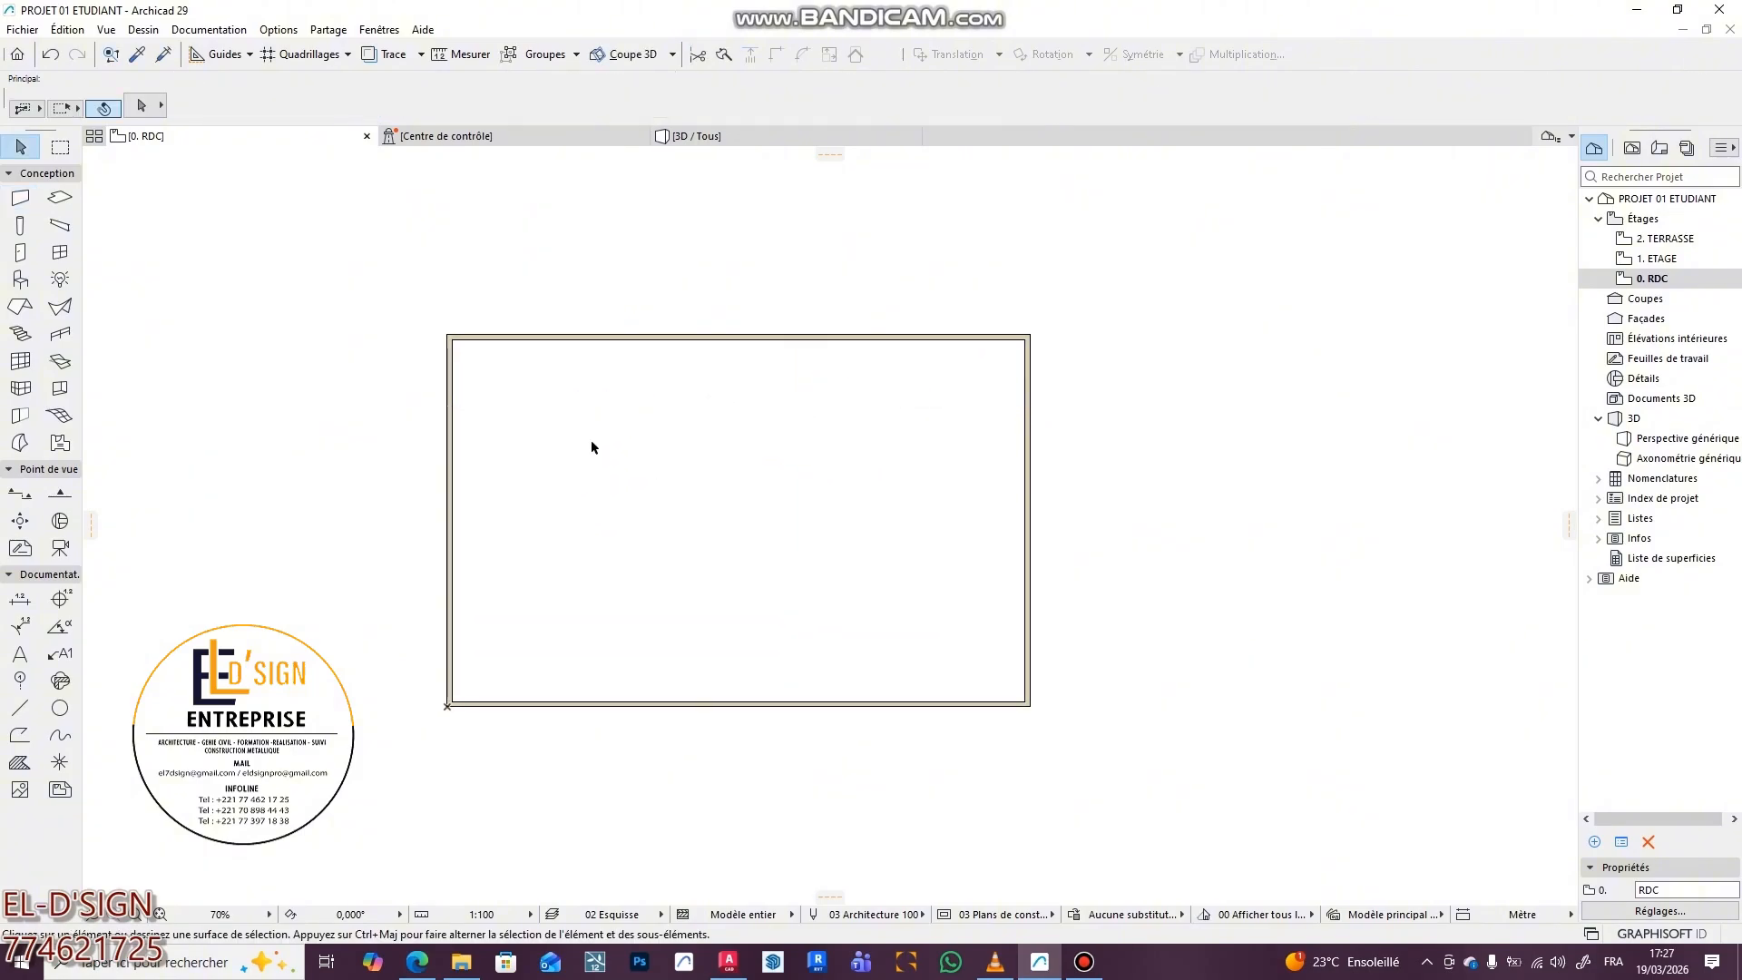
# - Check Garage 1's inner dimensions on the PDF plan in the browser, then in Archicad set the clear distance between the upper and lower walls to 6.00 m
pyautogui.click(713, 339)
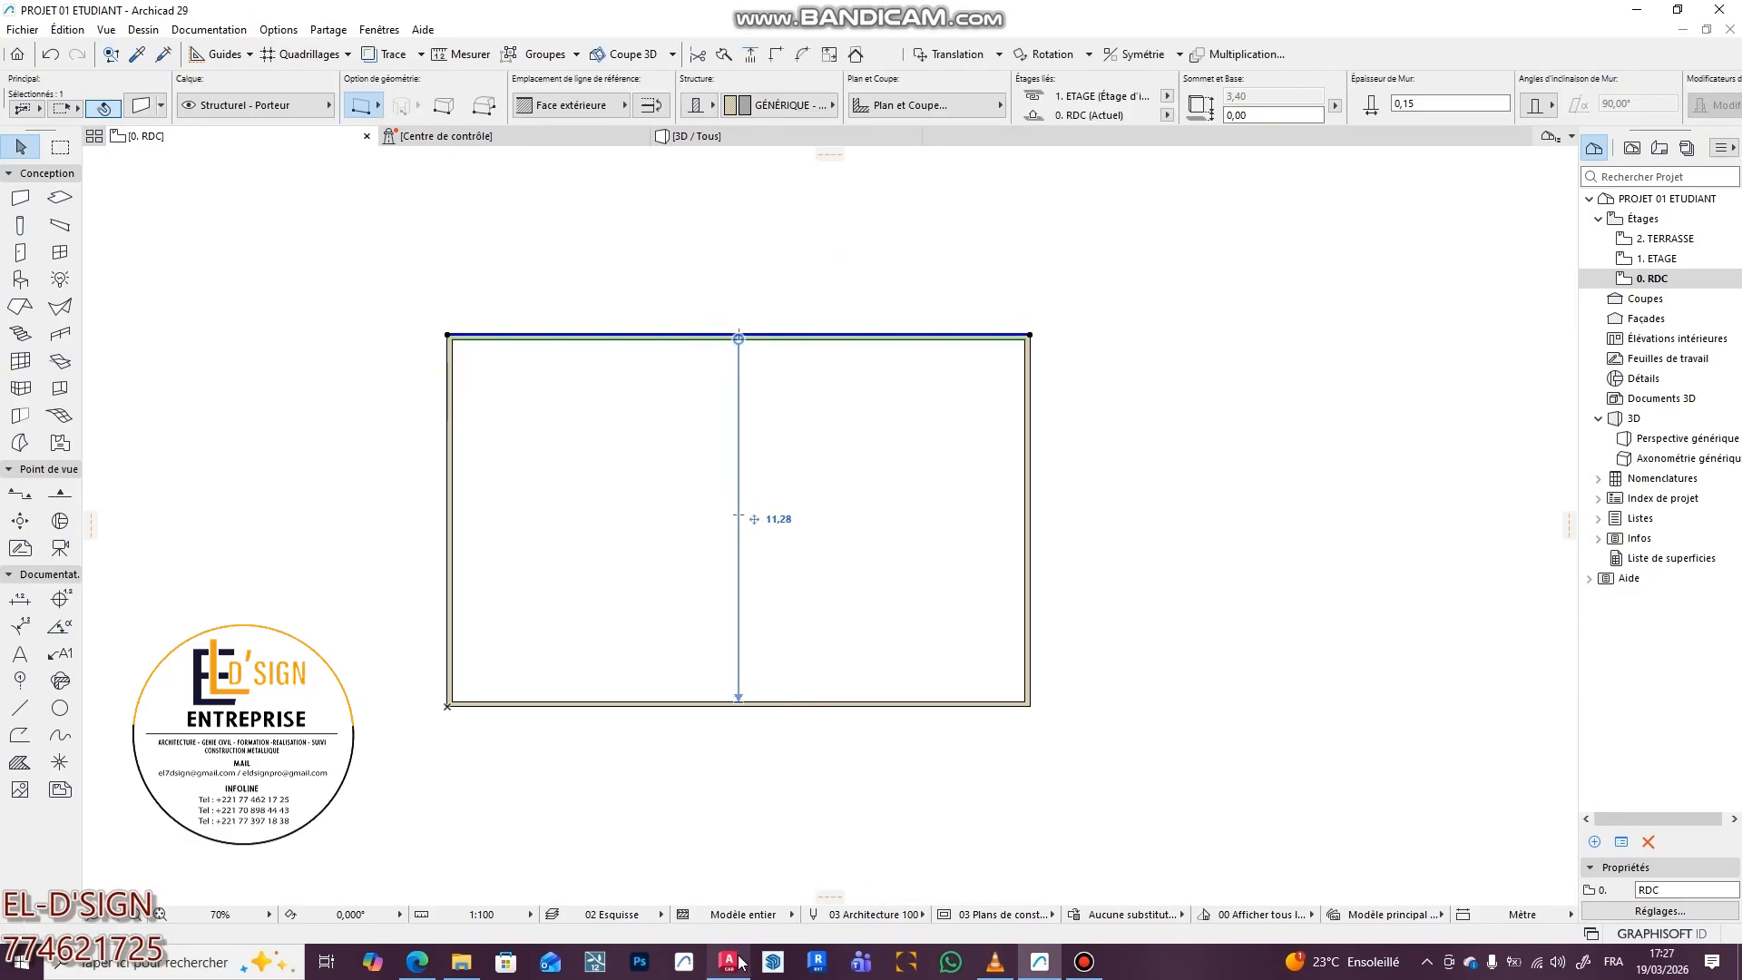
pyautogui.click(417, 963)
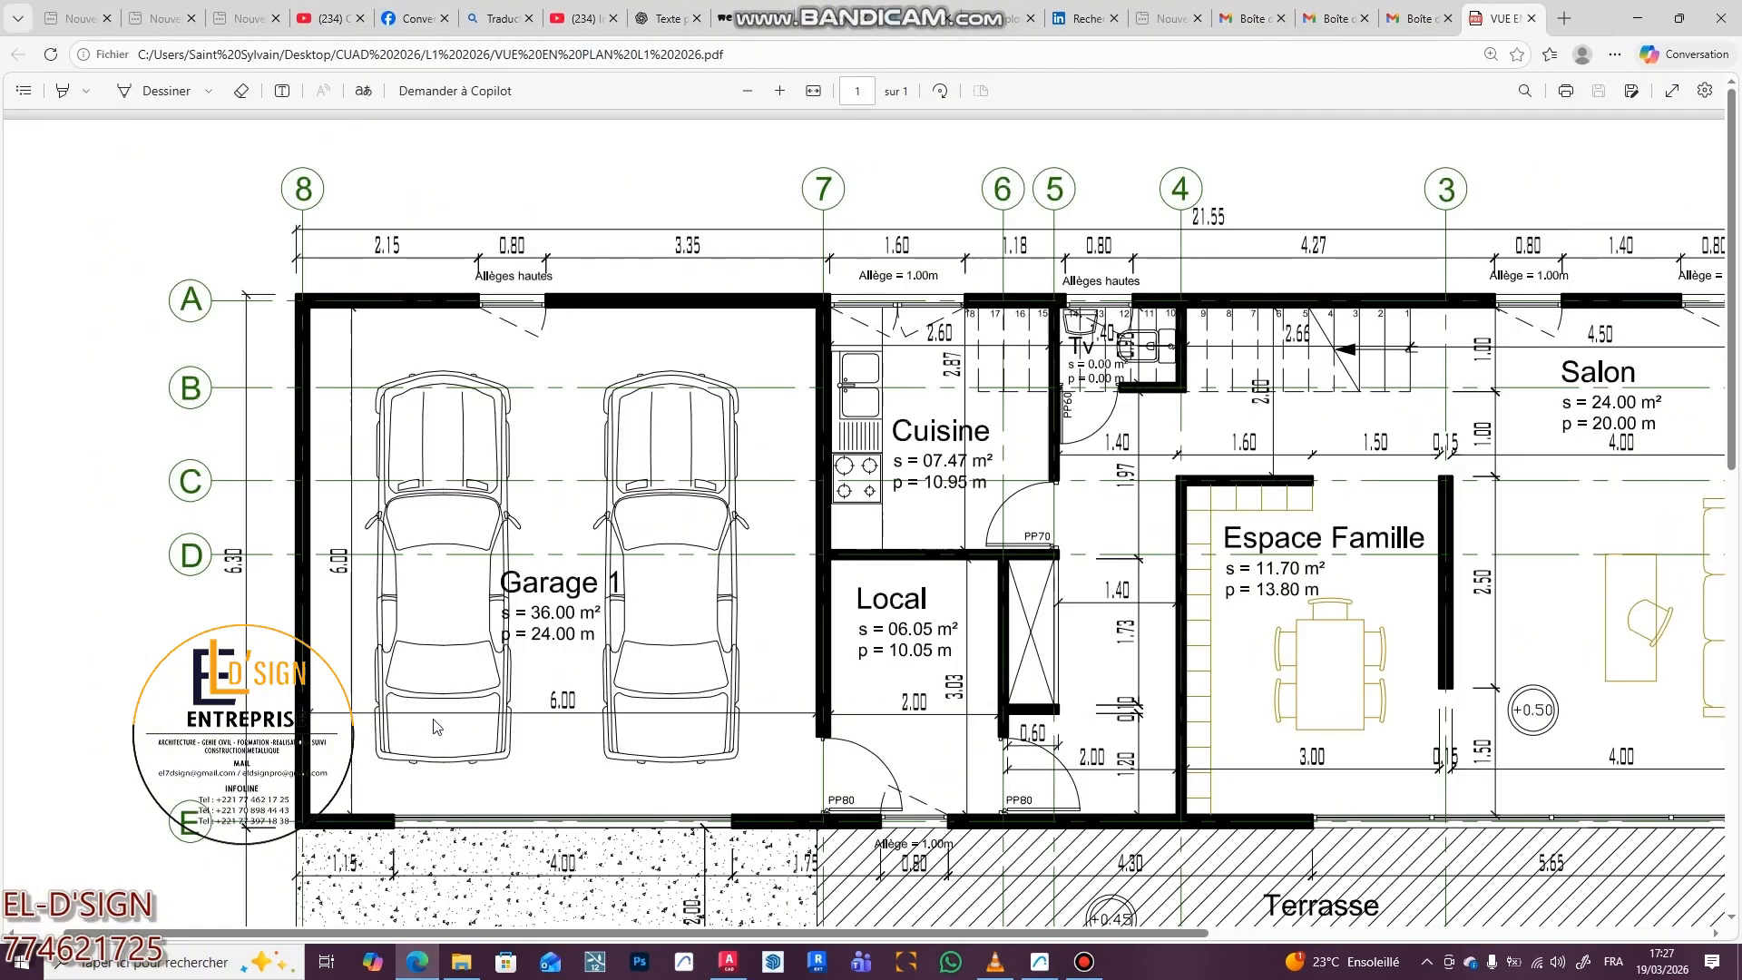
pyautogui.click(1042, 963)
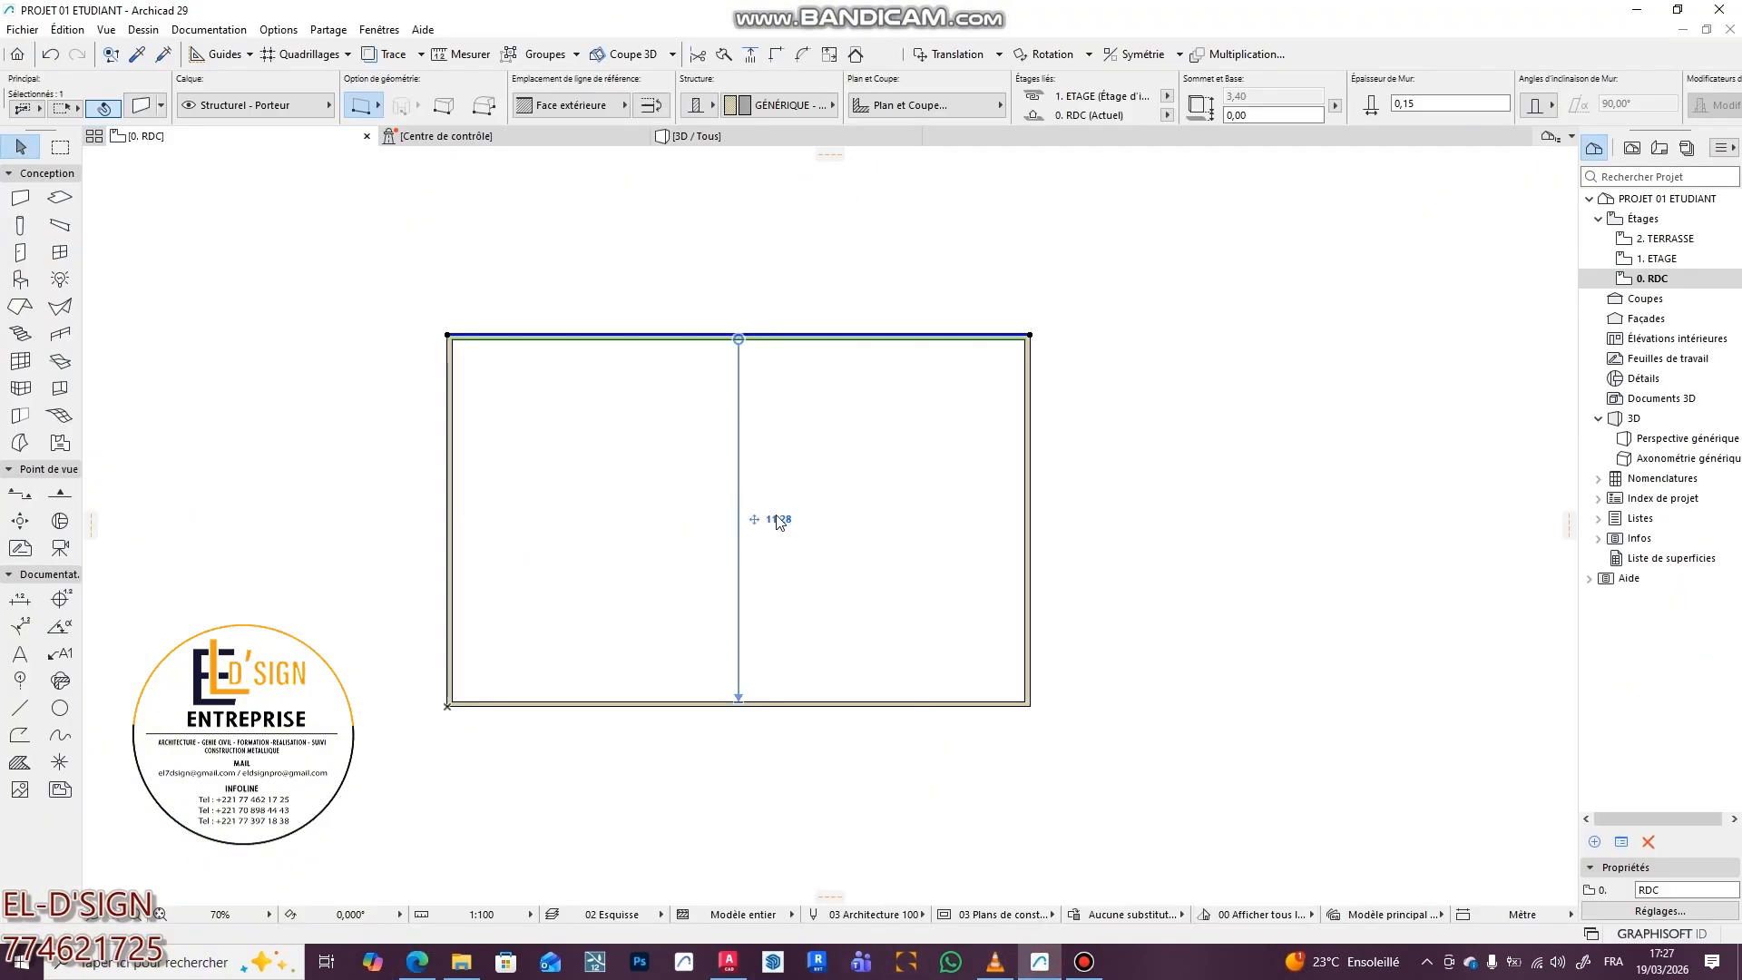
pyautogui.click(778, 522)
pyautogui.write('6,')
pyautogui.press('Return')
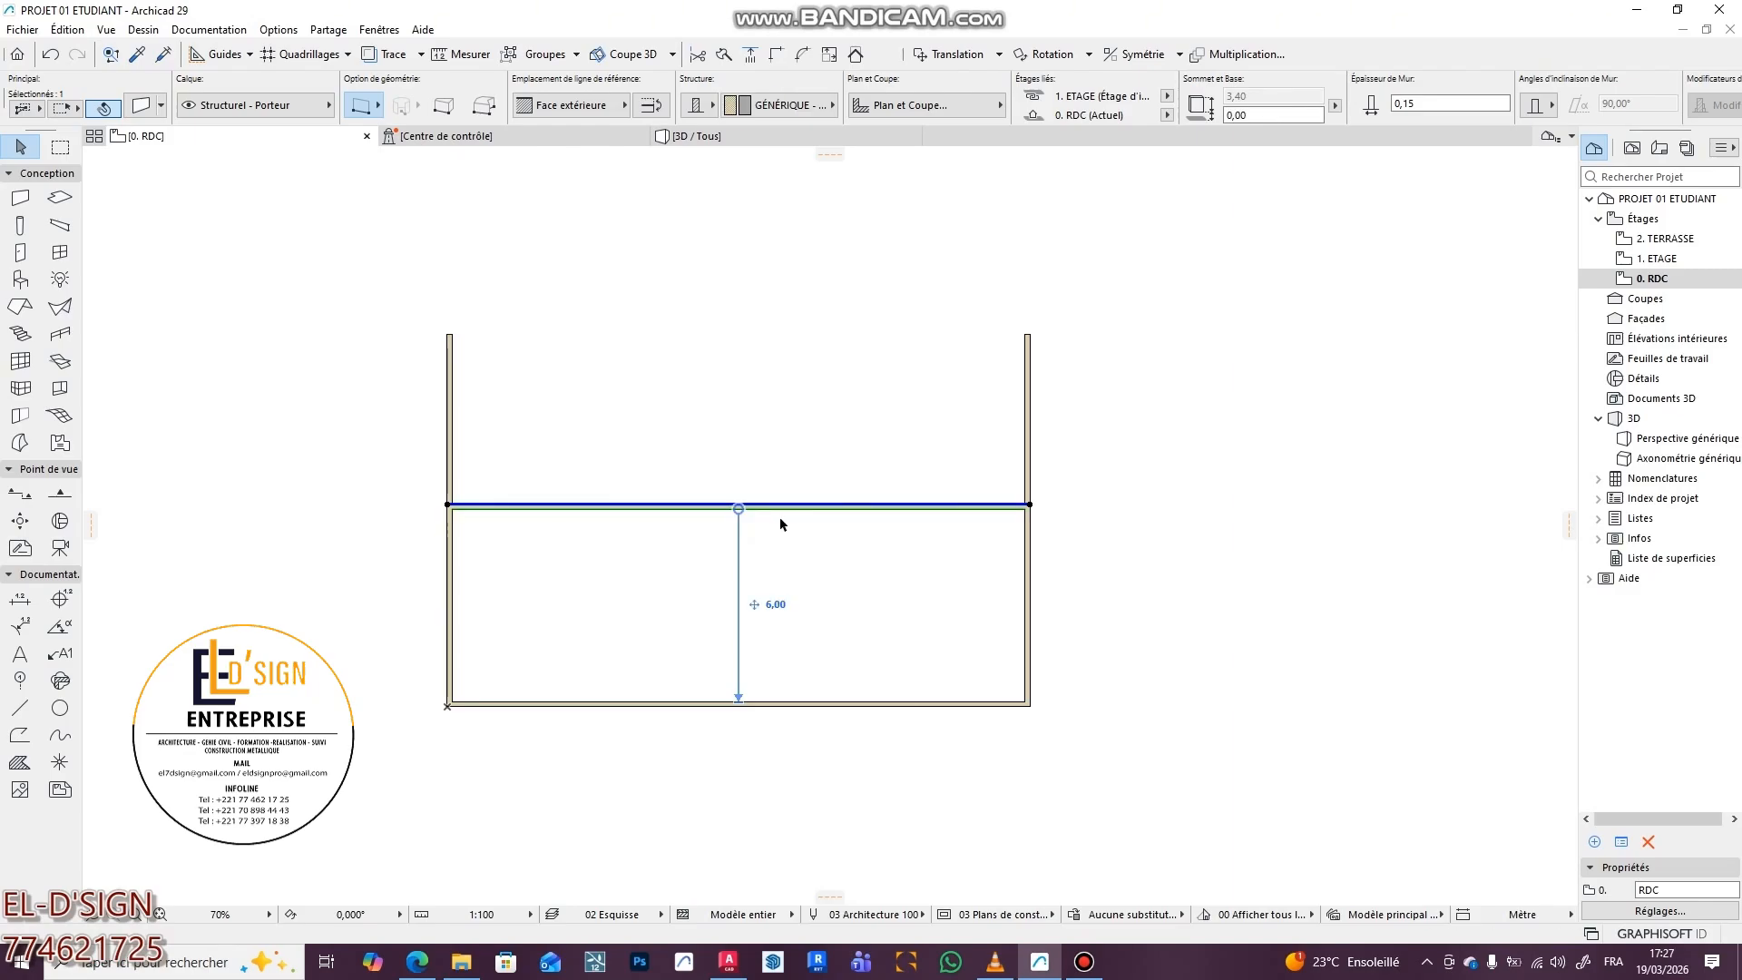
pyautogui.click(795, 453)
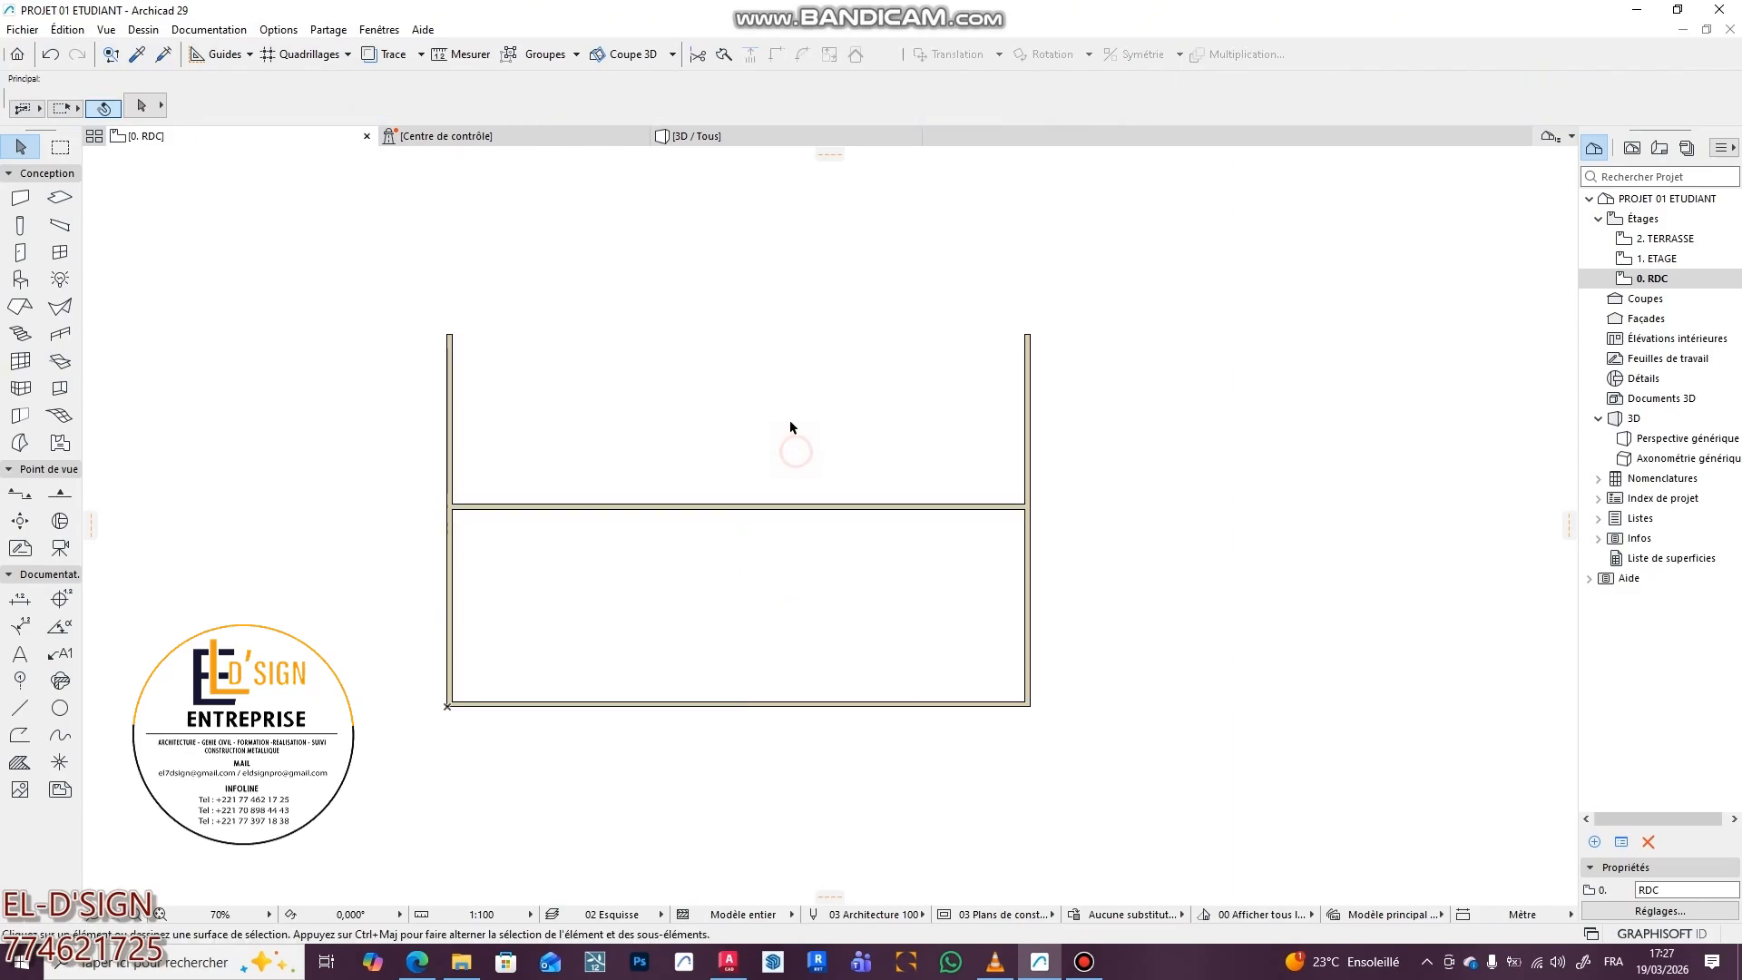
# - Trim the ends of the left and right walls that extend beyond the moved upper wall
pyautogui.click(699, 54)
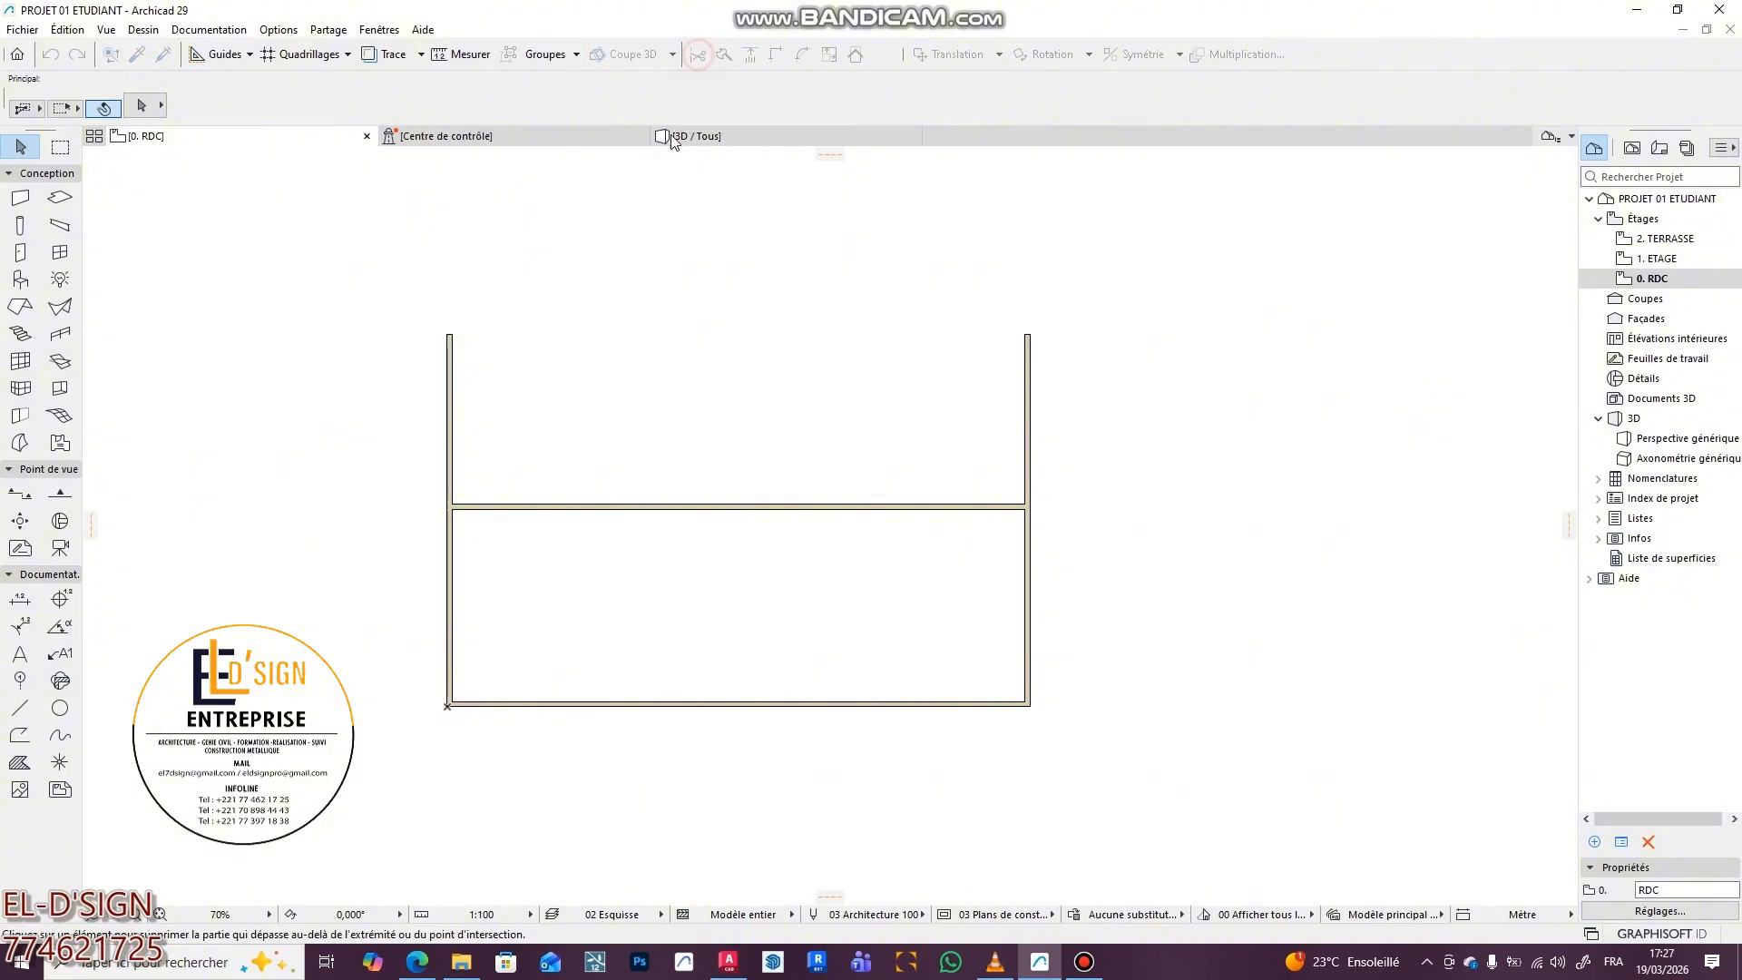
pyautogui.click(452, 436)
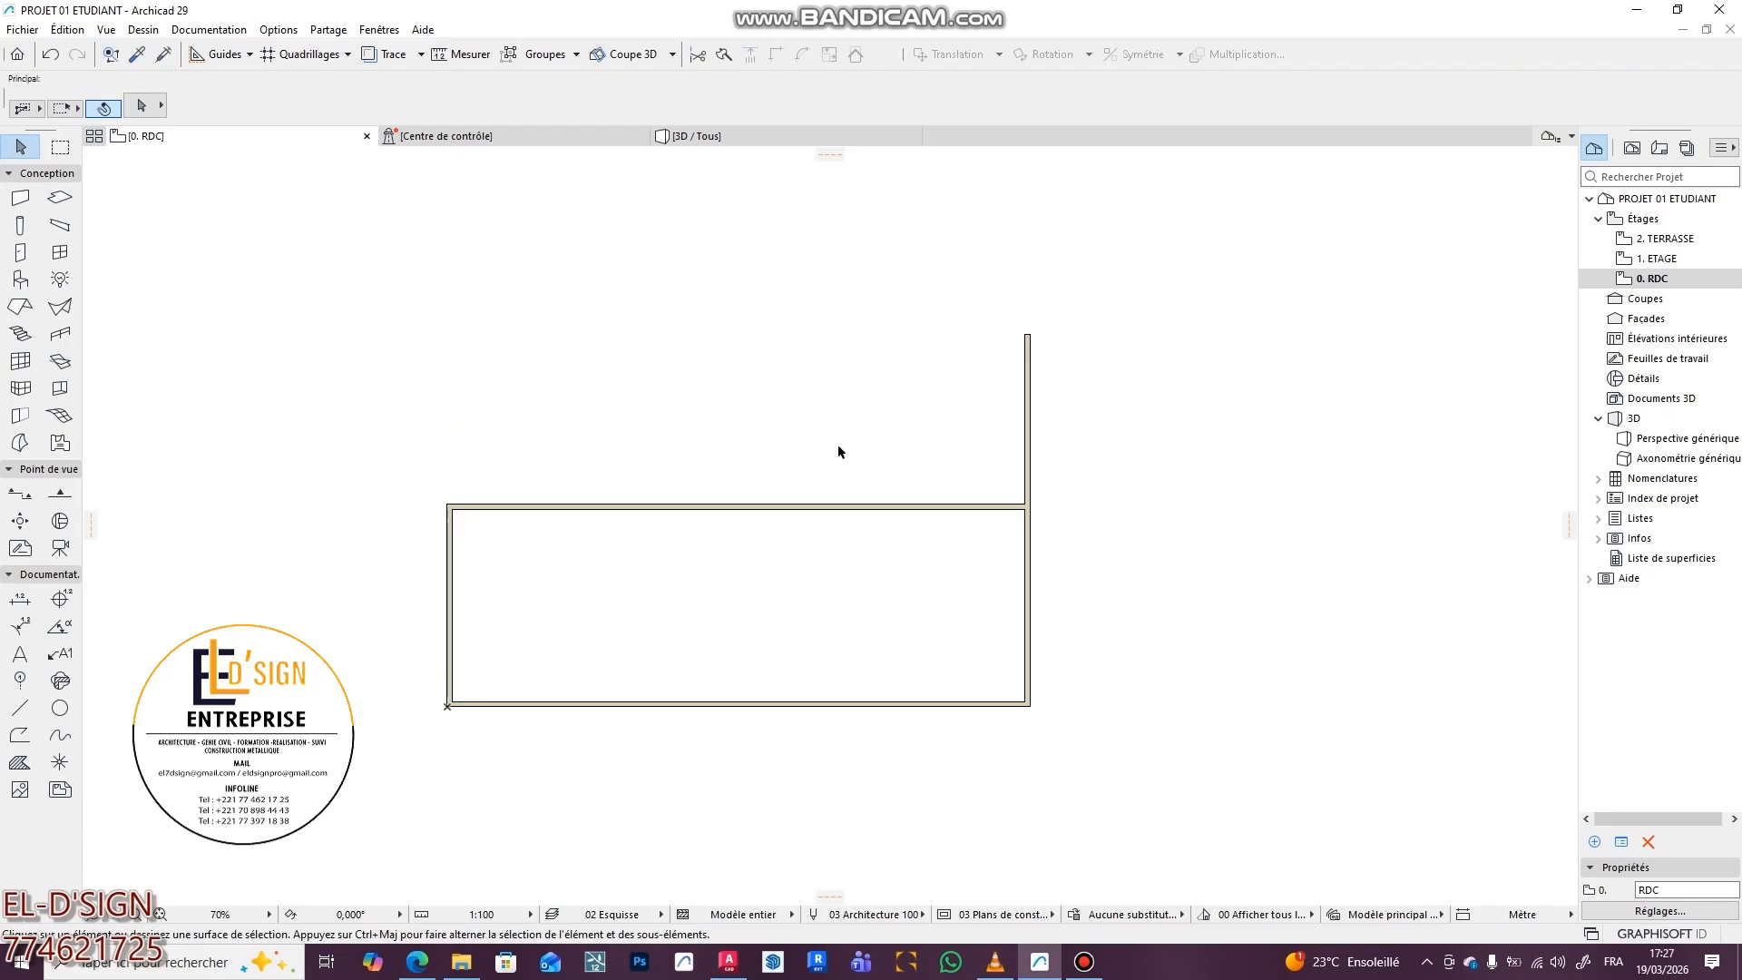
pyautogui.click(696, 54)
pyautogui.click(1025, 474)
pyautogui.click(454, 564)
pyautogui.click(690, 537)
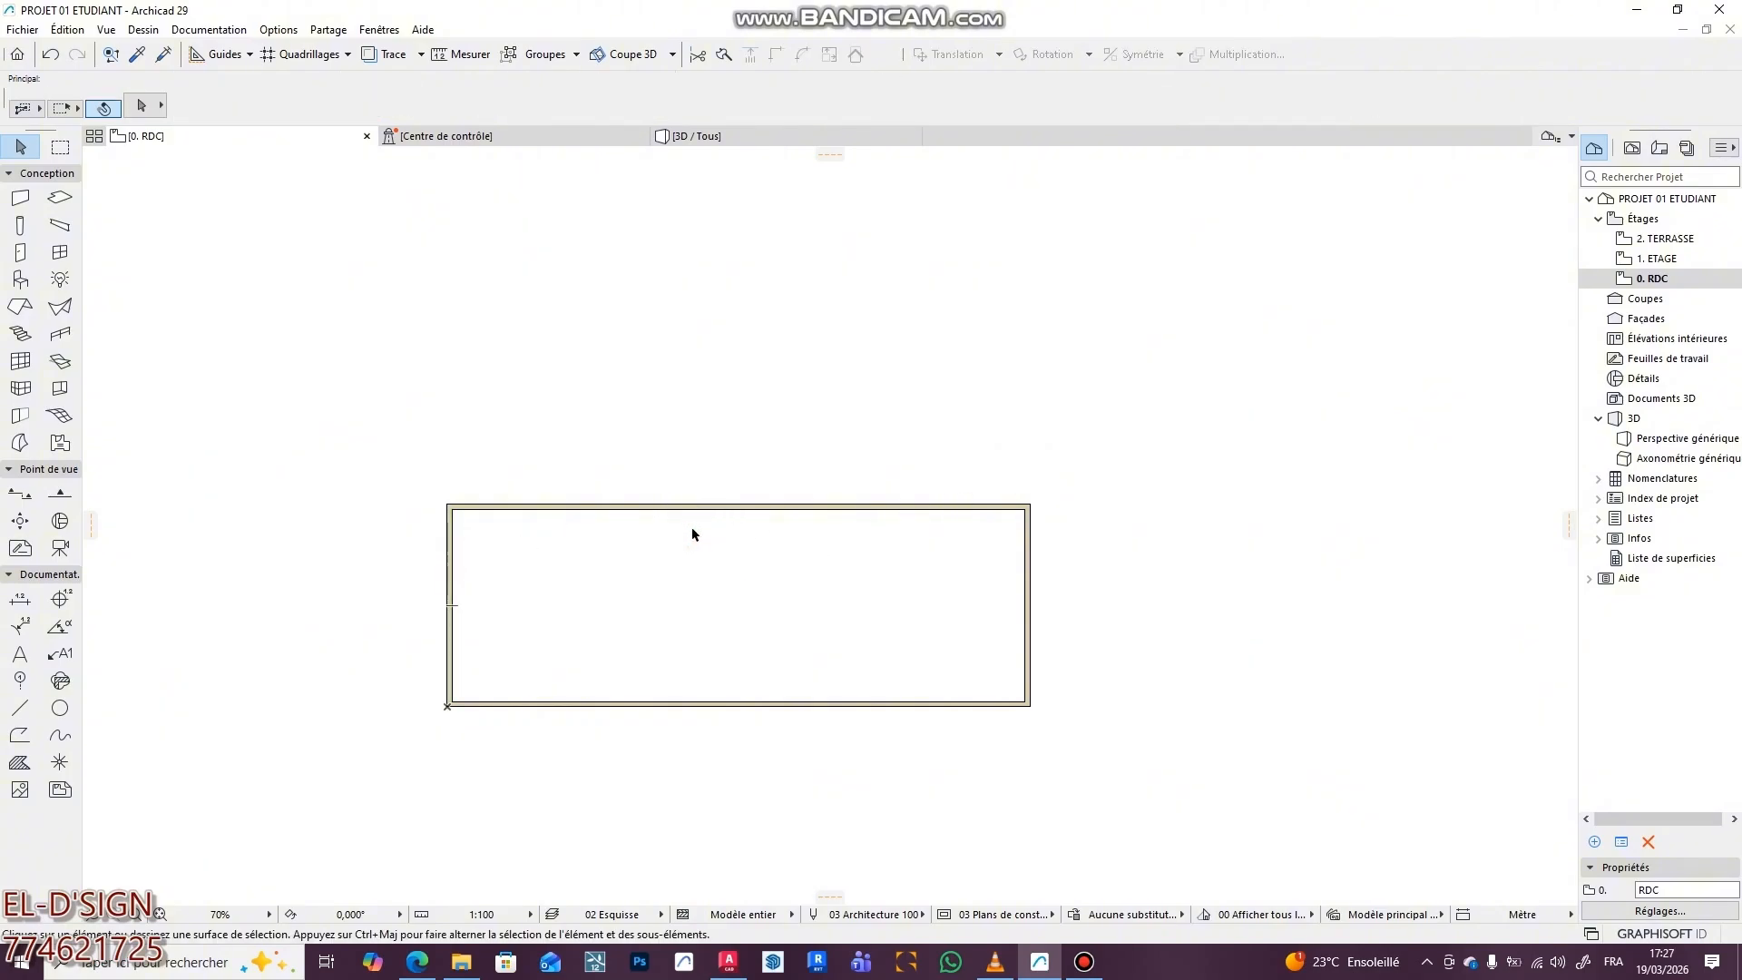